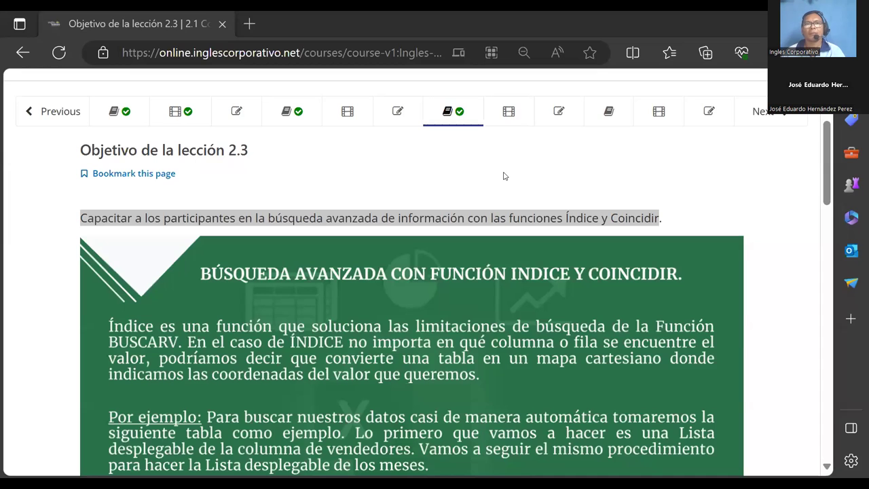
- Scroll up and down through the online lesson page to review it
left_click(503, 176)
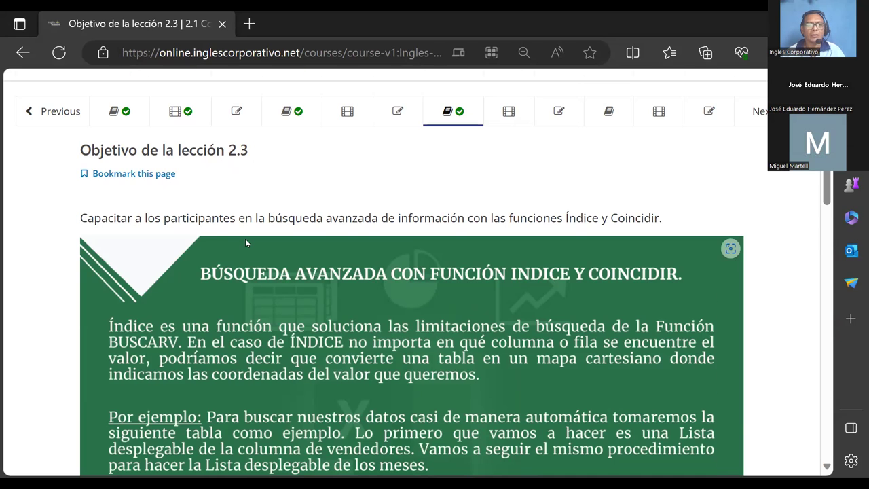
scroll(246, 238, "down", 4)
scroll(243, 250, "down", 3)
scroll(241, 251, "up", 3)
scroll(239, 252, "up", 2)
scroll(238, 252, "down", 4)
scroll(236, 253, "down", 5)
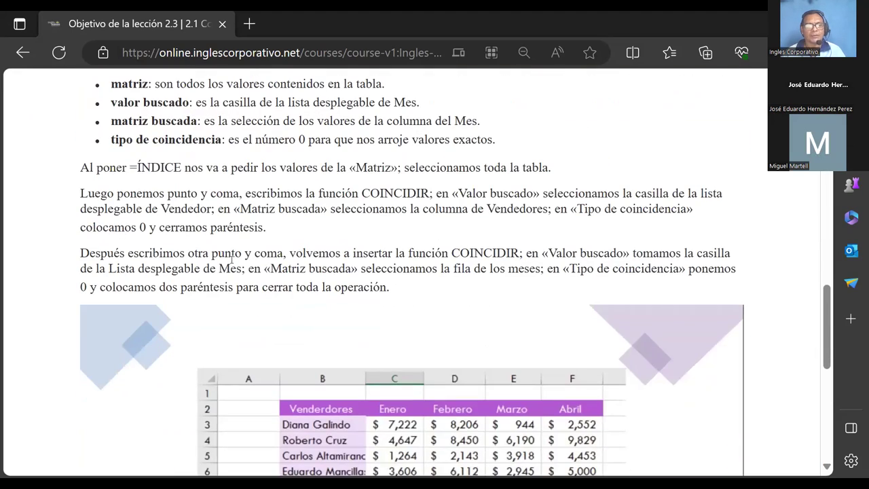
scroll(258, 243, "up", 3)
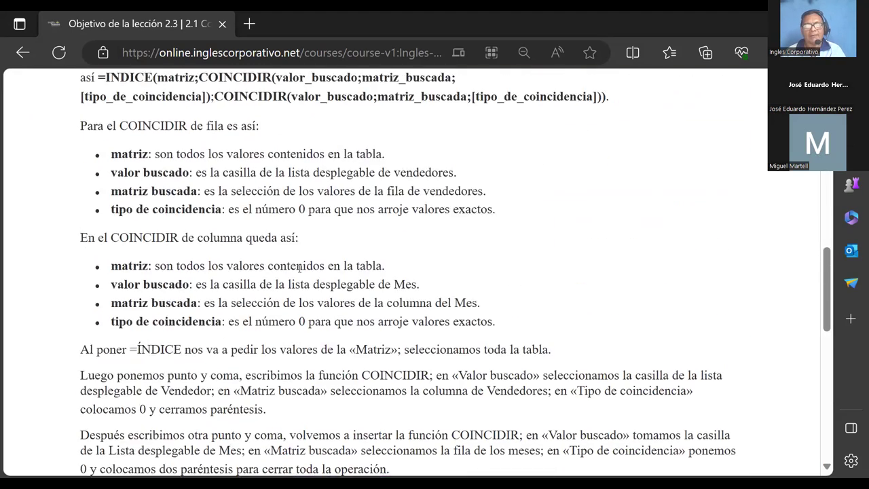
scroll(246, 240, "up", 2)
scroll(246, 244, "up", 3)
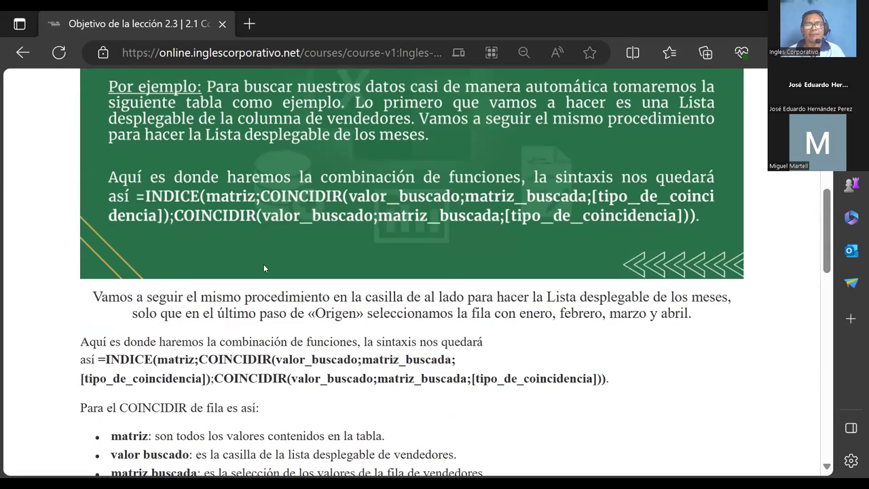
scroll(264, 264, "up", 1)
scroll(274, 274, "up", 2)
scroll(302, 251, "up", 1)
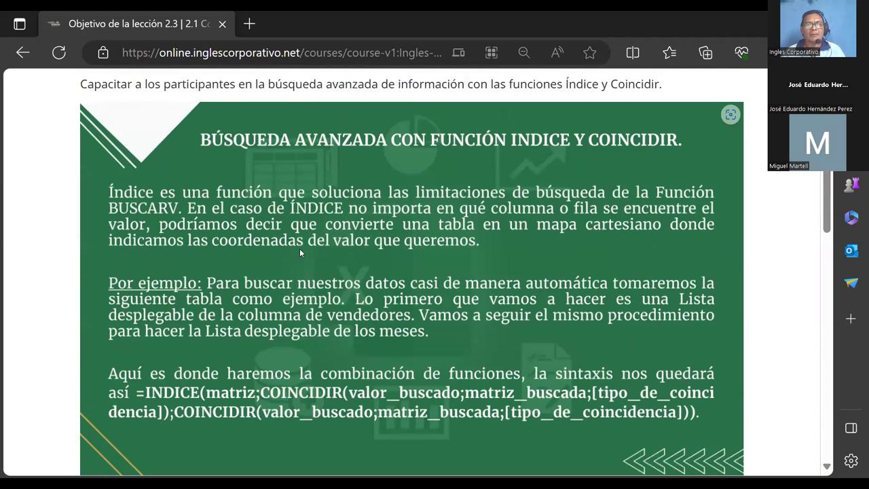
scroll(321, 291, "up", 1)
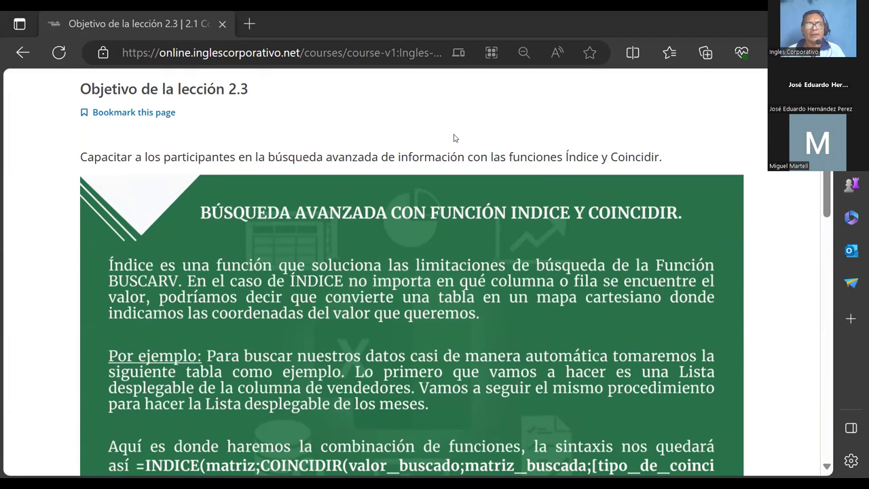
- Back in Excel, change the cover title from 'Contenido 3' to 'Contenido 7'
key("alt+Tab")
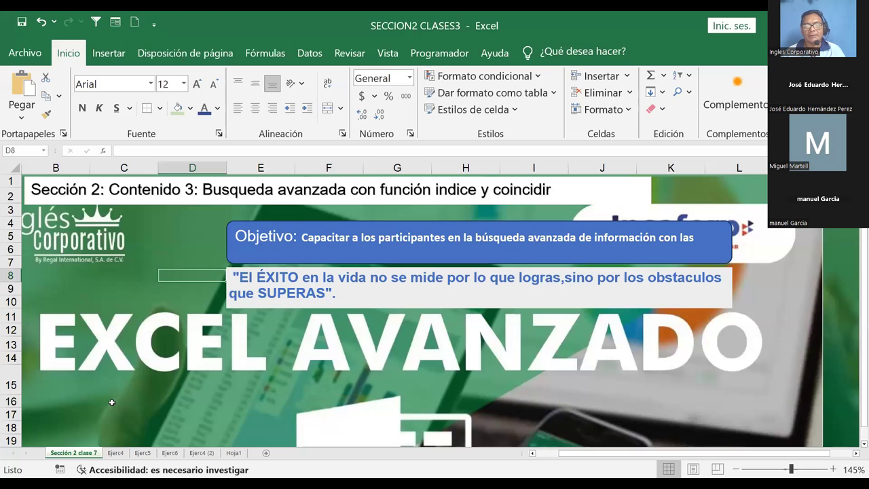
left_click(112, 402)
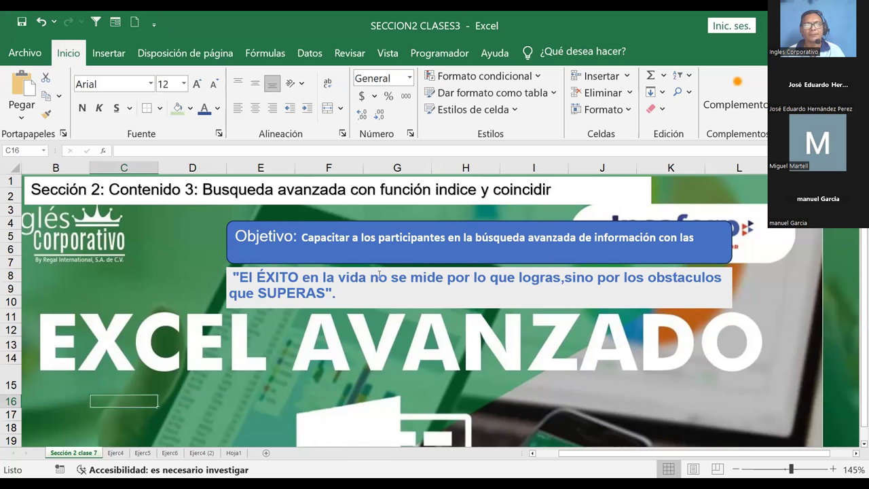
left_click(196, 191)
key("BackSpace")
type("7")
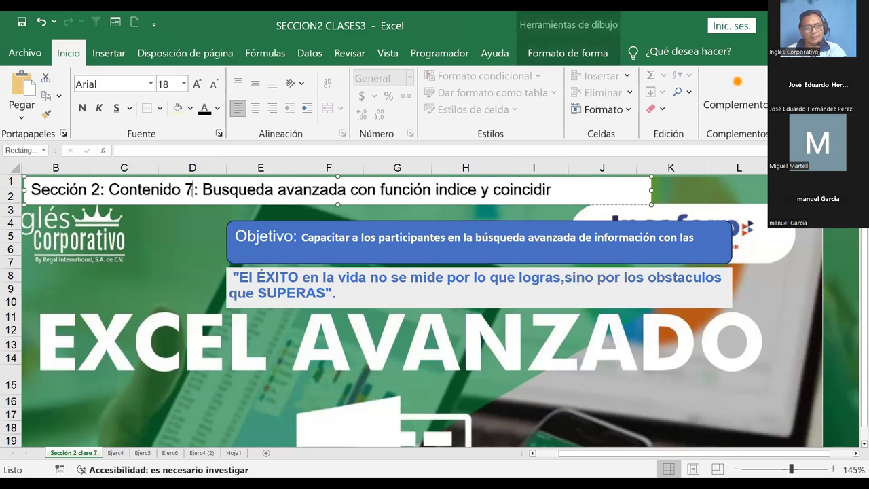
left_click(150, 256)
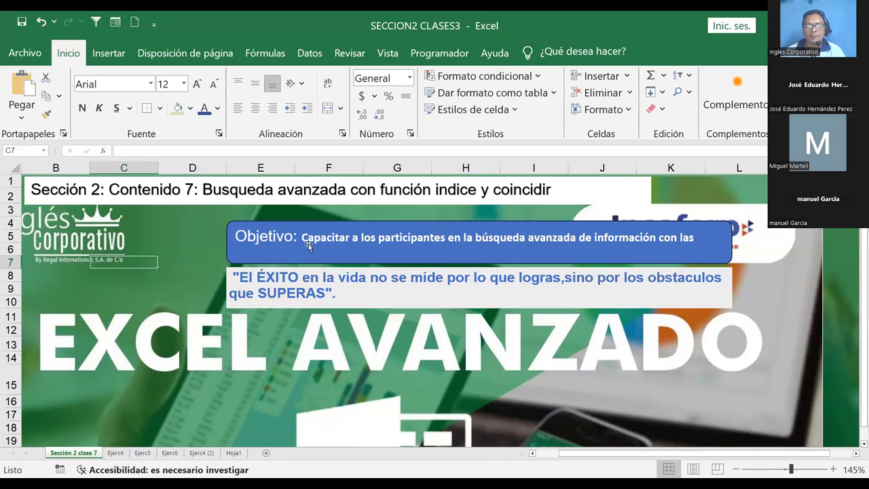
- Make the Objetivo box taller and nudge it up so its full objective sentence shows
left_click(479, 263)
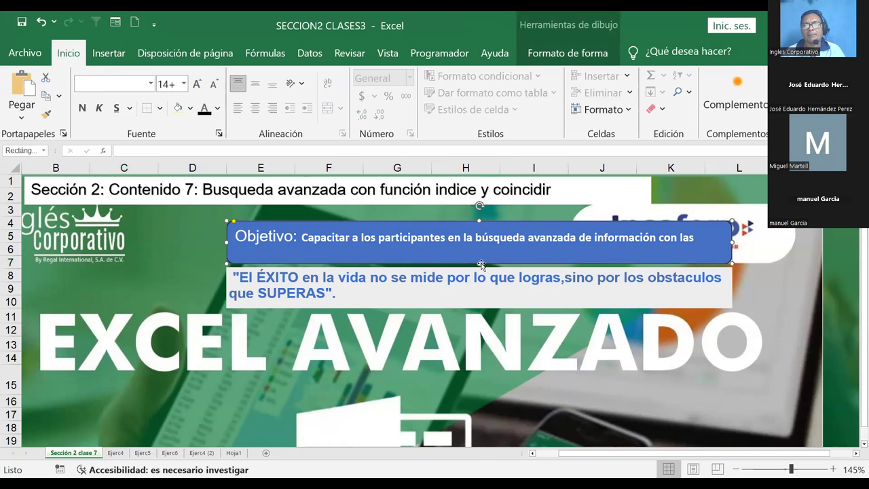
left_click_drag(481, 264, 479, 271)
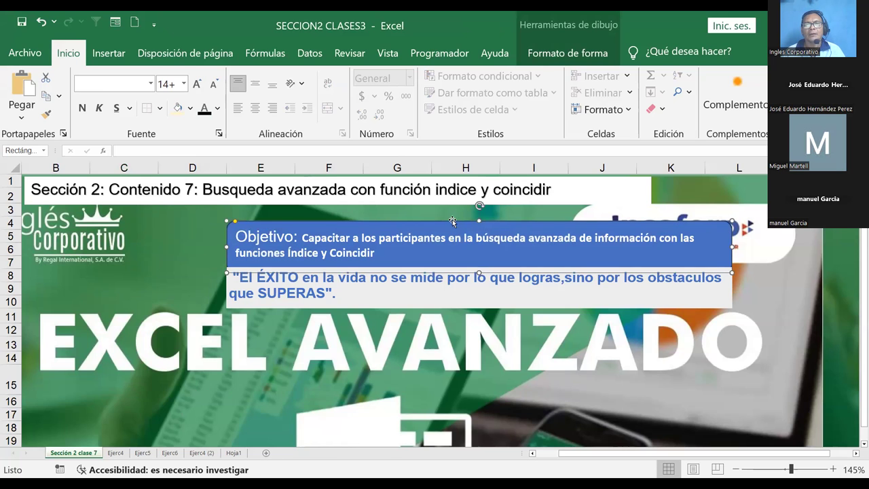
left_click_drag(453, 222, 453, 212)
left_click(198, 248)
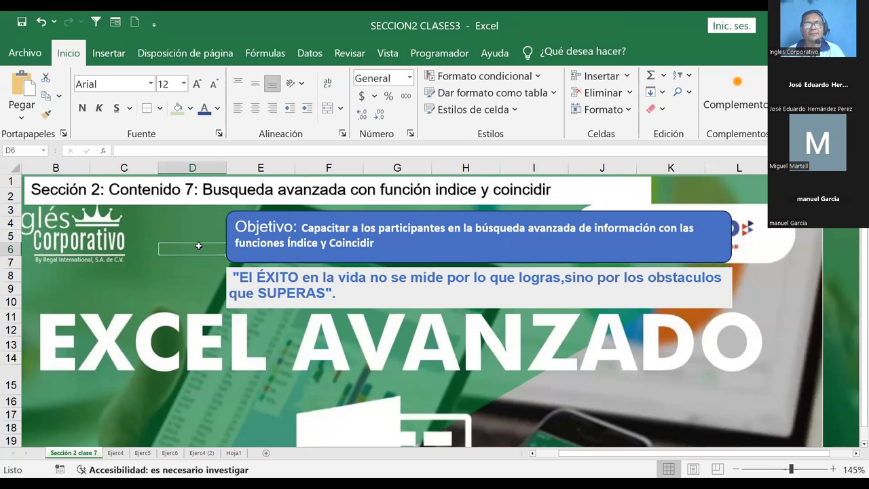
left_click(147, 292)
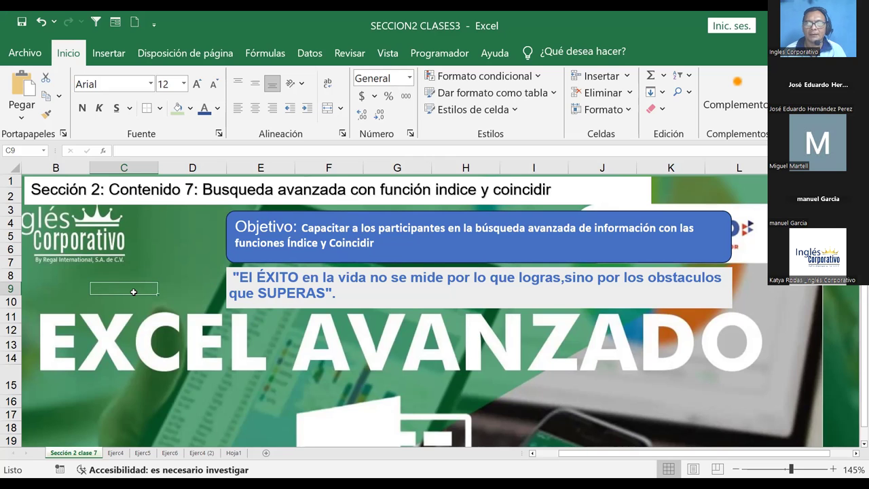
left_click(144, 332)
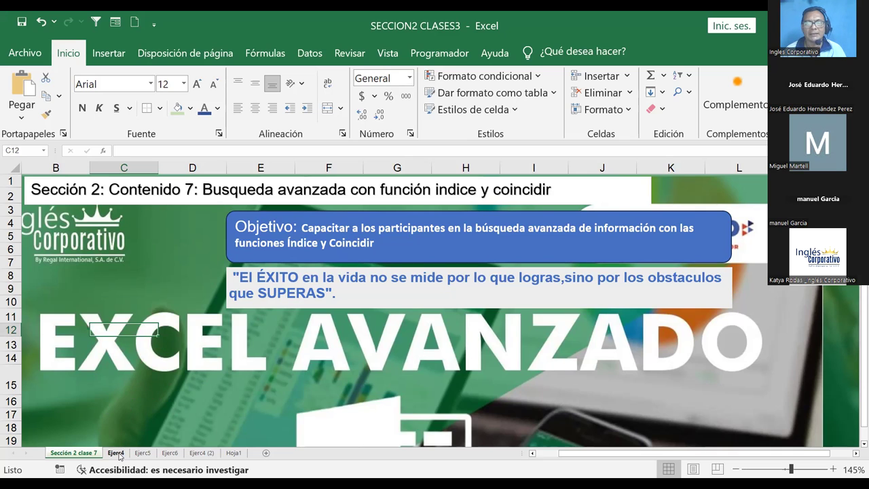
left_click(117, 453)
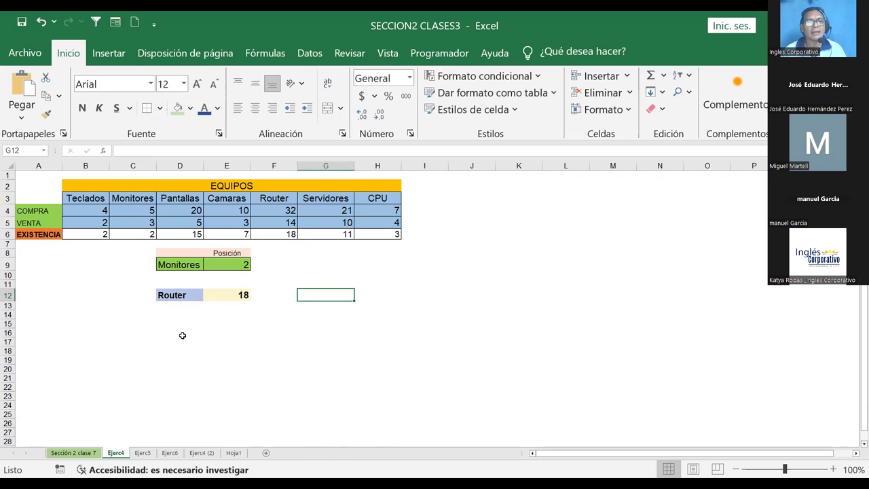
left_click(129, 309)
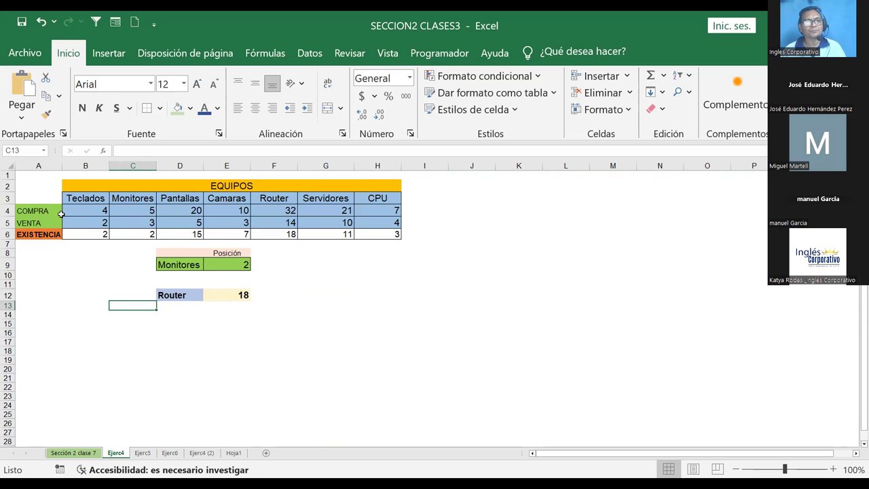
left_click(84, 197)
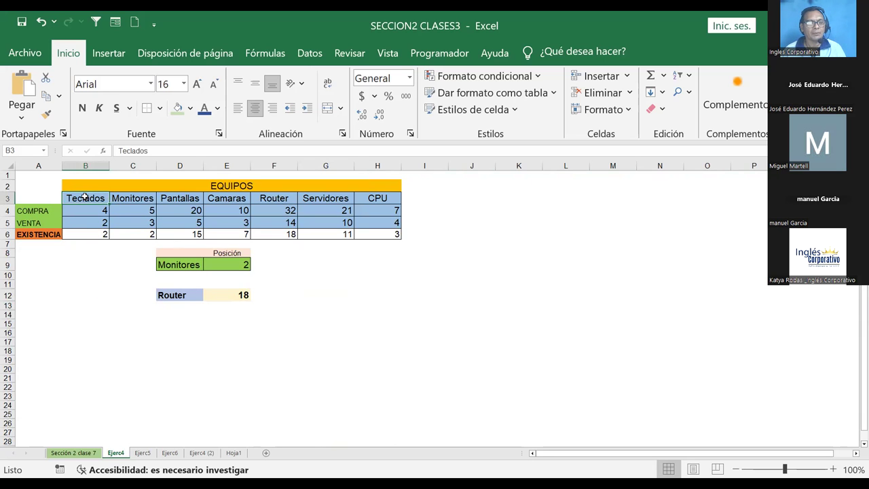
left_click(135, 197)
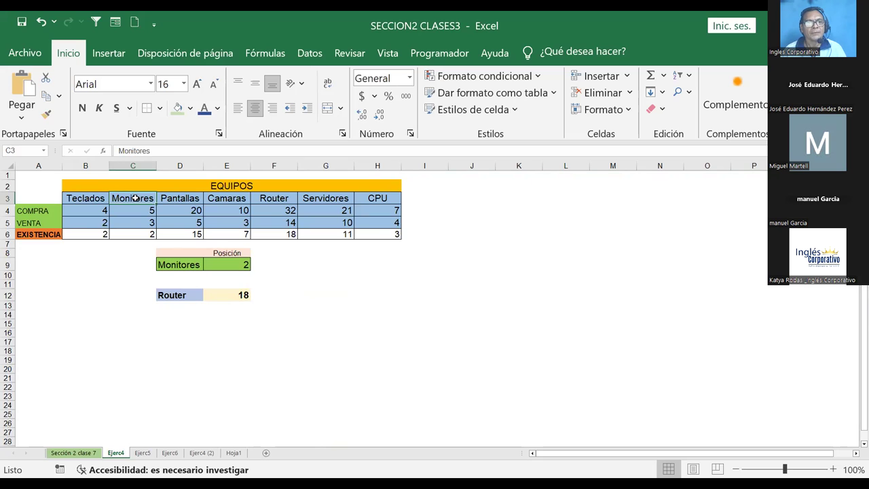
left_click(179, 198)
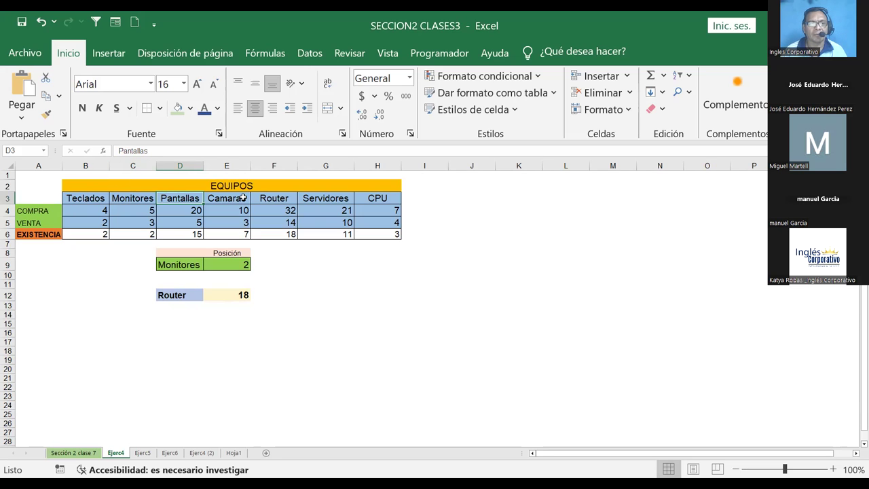
left_click(40, 234)
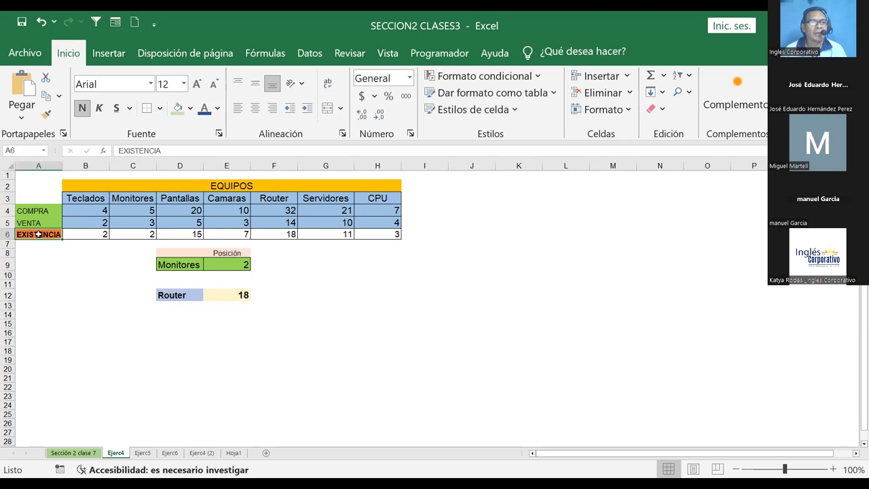
left_click(77, 234)
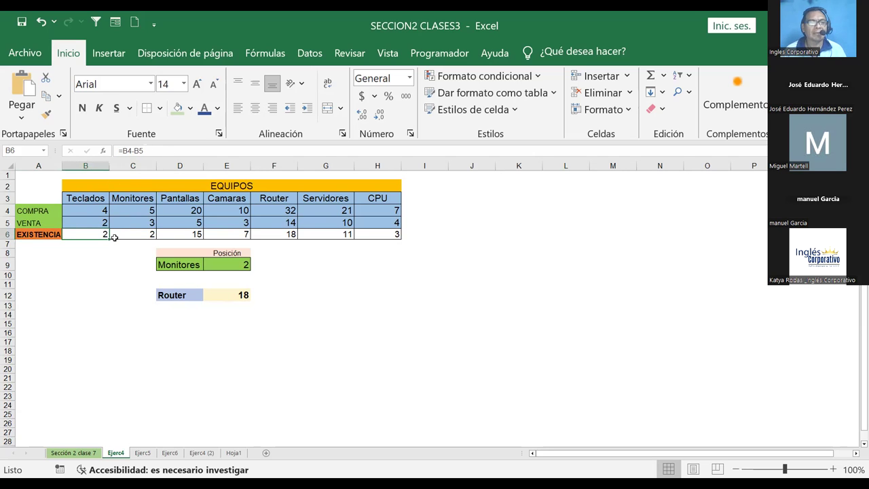
left_click(85, 210)
left_click(83, 224)
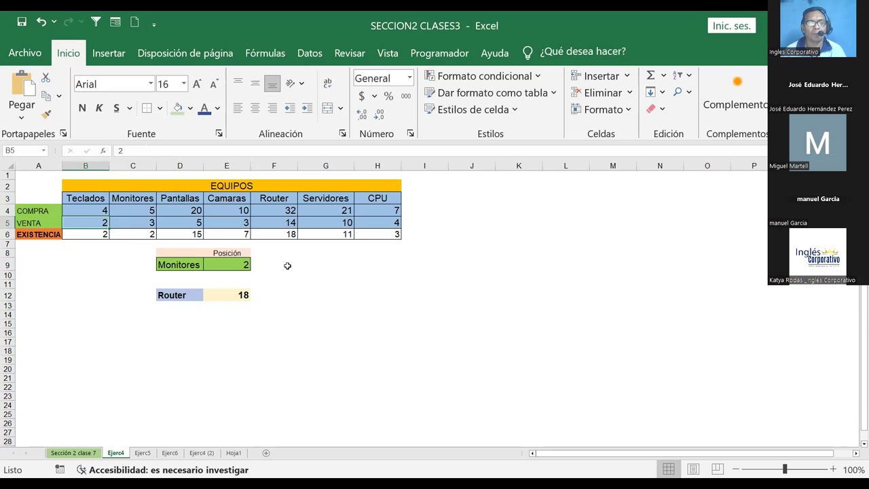
left_click(83, 234)
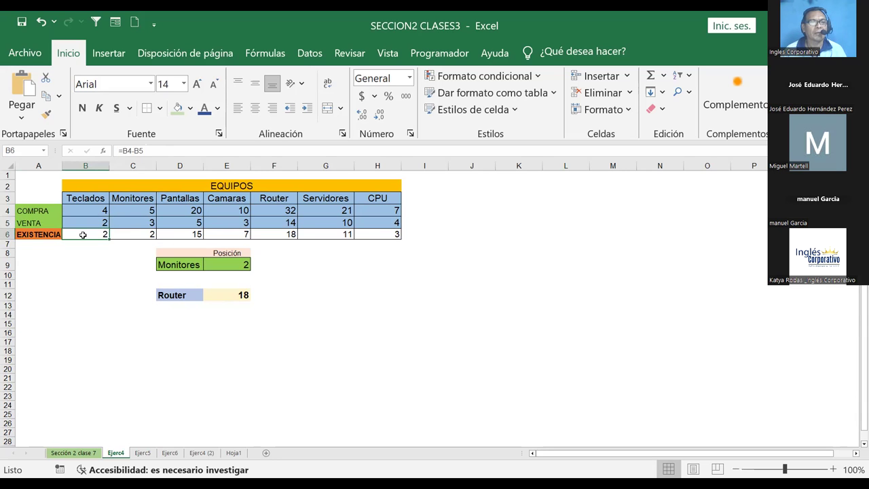
left_click(38, 234)
left_click(189, 265)
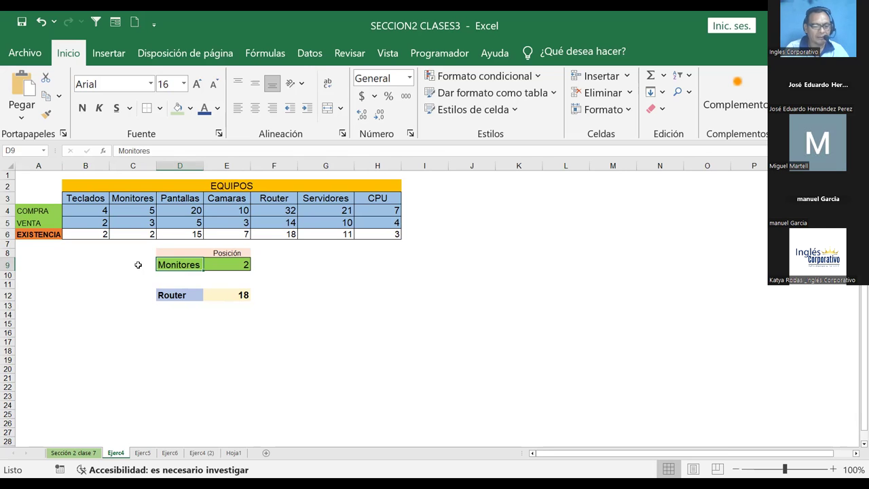
- Enter Teclados as the lookup item in D9
type("Tecla")
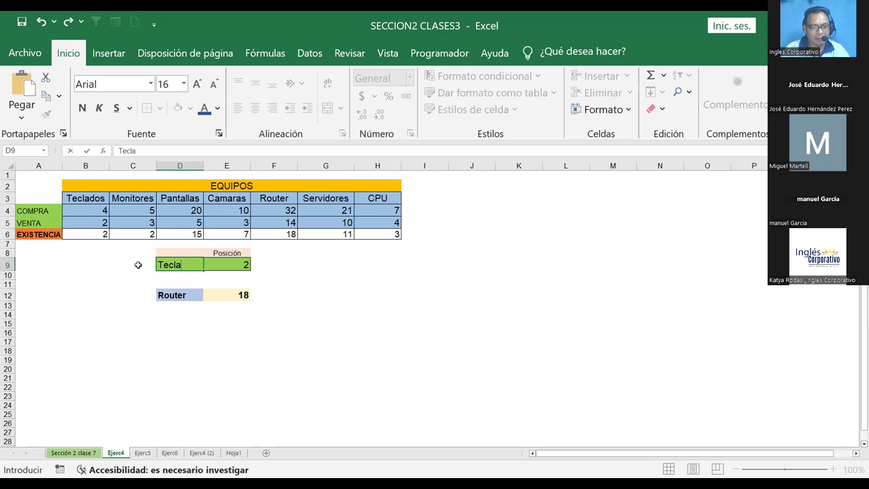
type("dos")
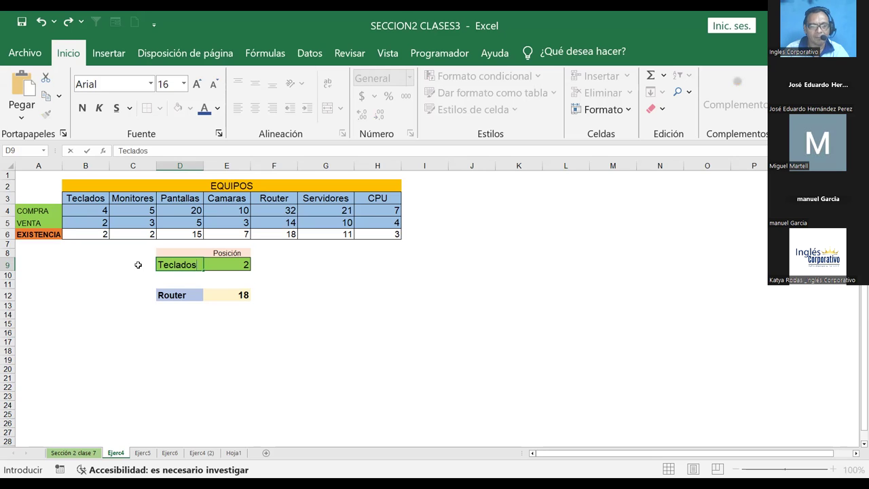
key("Return")
left_click(228, 274)
- Check E9's COINCIDIR position formula, then switch to the INDICE and COINCIDIR lesson page
left_click(176, 266)
left_click(223, 266)
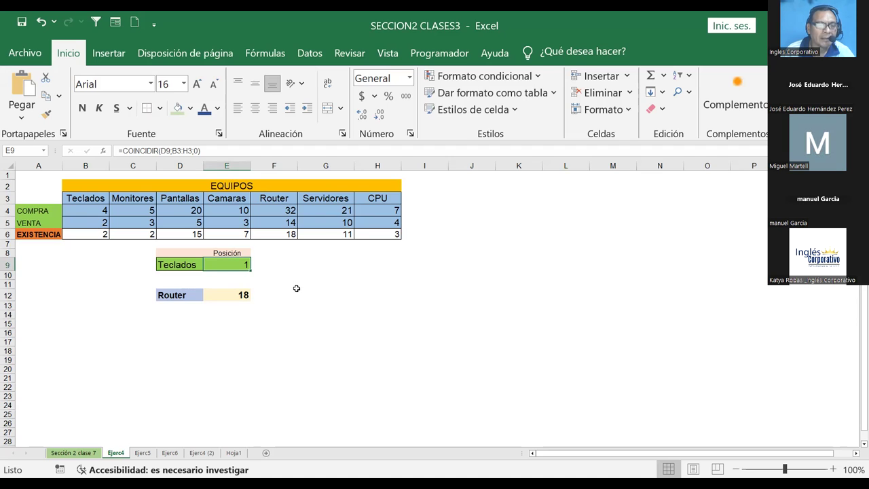
left_click(317, 274)
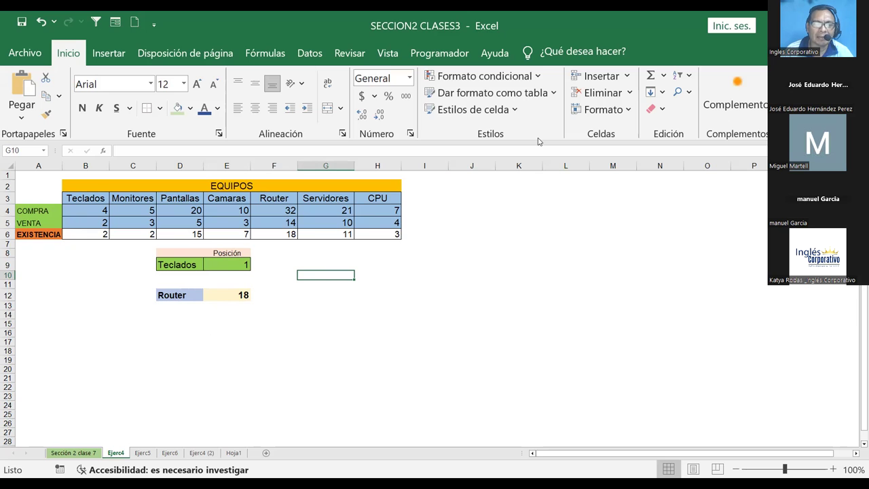
key("alt+Tab")
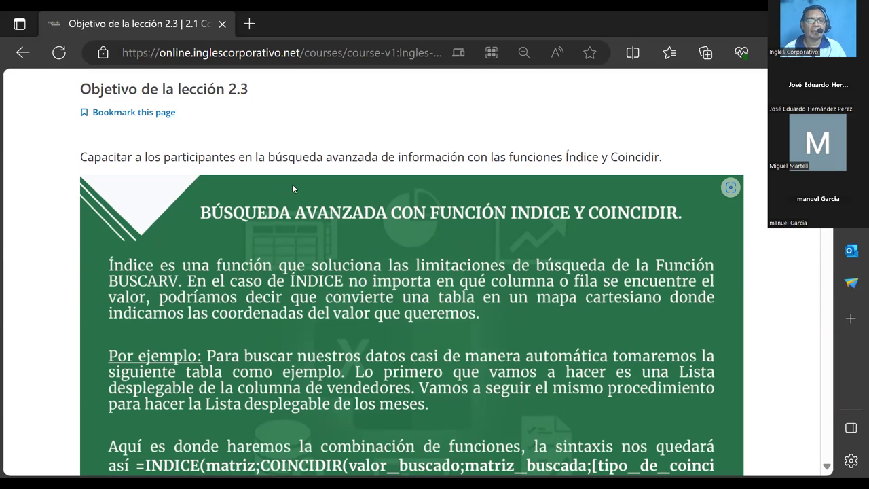
scroll(419, 385, "down", 1)
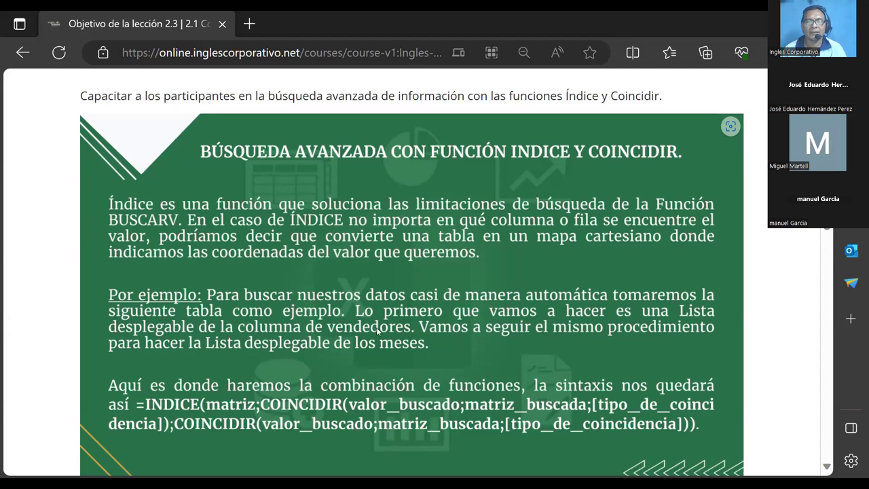
scroll(275, 343, "down", 2)
scroll(279, 378, "down", 1)
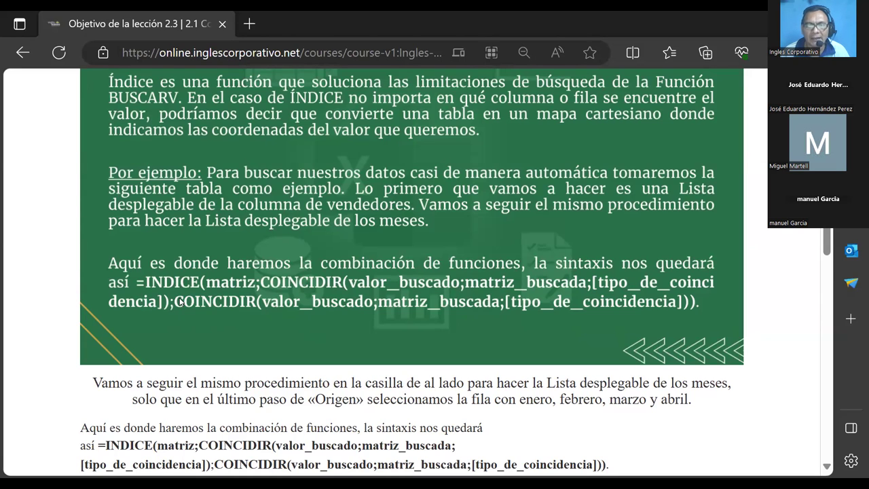
scroll(315, 355, "down", 3)
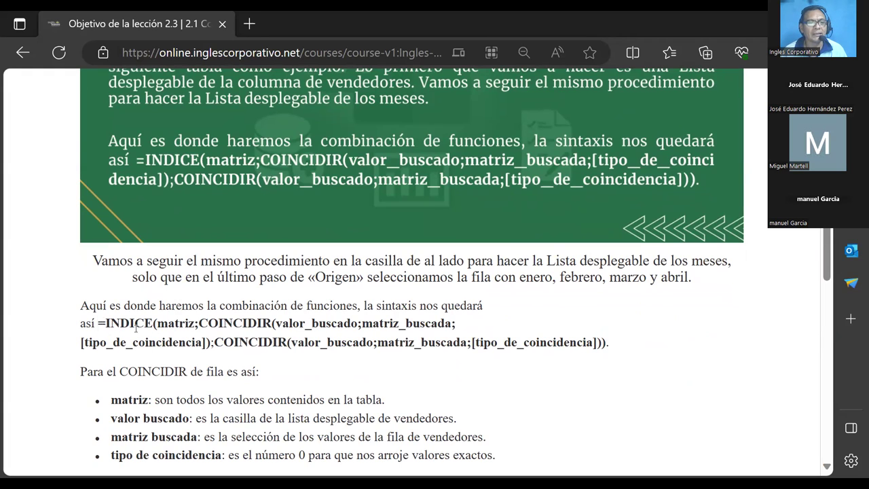
- Highlight '=INDICE(matriz' in the formula syntax paragraph below the slide
left_click_drag(98, 323, 196, 329)
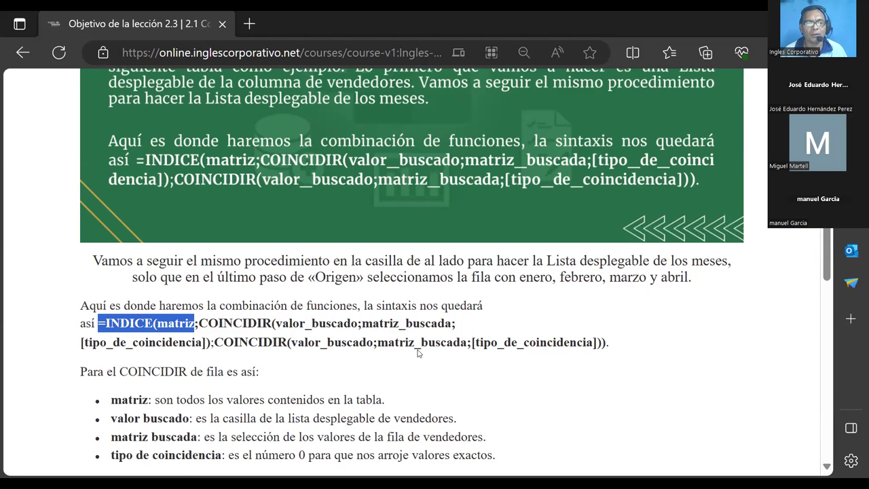
scroll(419, 353, "down", 1)
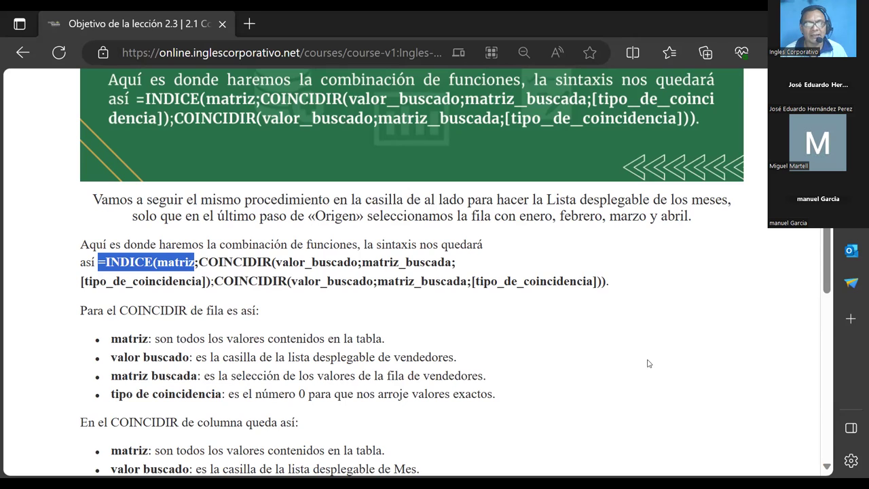
- Scroll through the lesson's example table, then return to Excel's Ejerc4 sheet and select D9
scroll(528, 404, "down", 3)
scroll(527, 404, "down", 3)
scroll(525, 403, "down", 2)
scroll(525, 403, "down", 1)
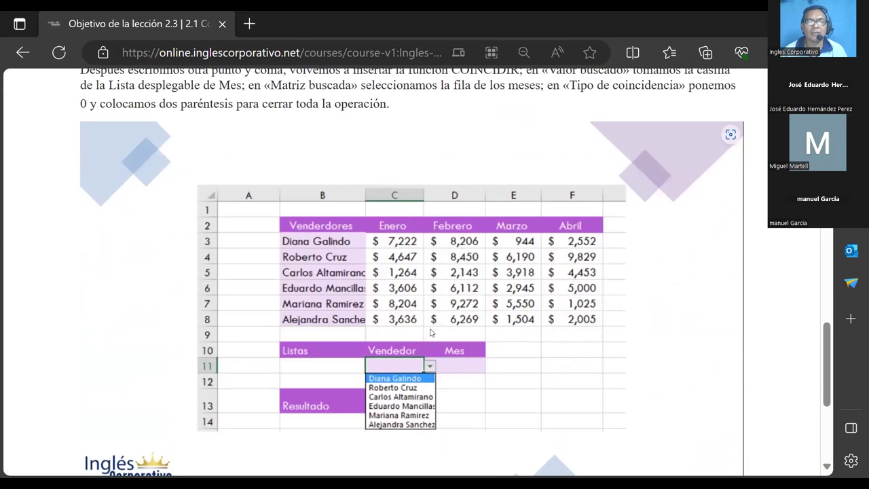
scroll(433, 353, "down", 1)
scroll(426, 360, "up", 1)
scroll(424, 366, "up", 2)
scroll(426, 364, "down", 5)
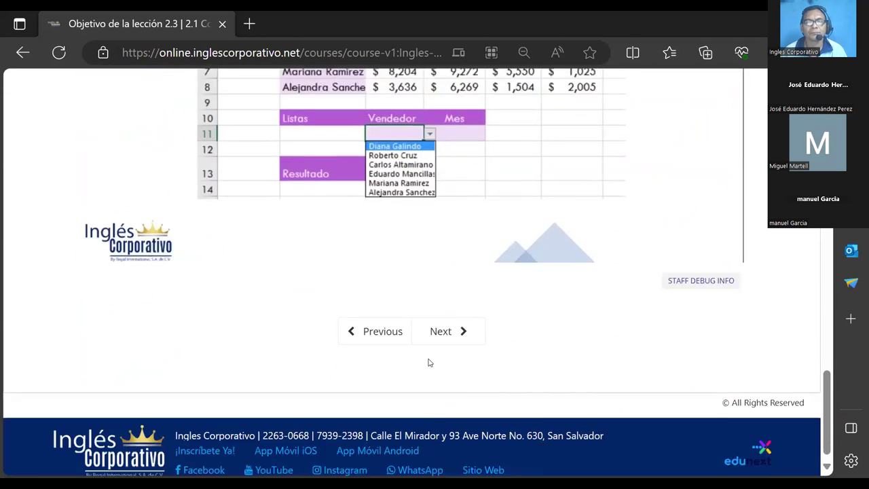
scroll(437, 319, "up", 2)
scroll(452, 281, "up", 1)
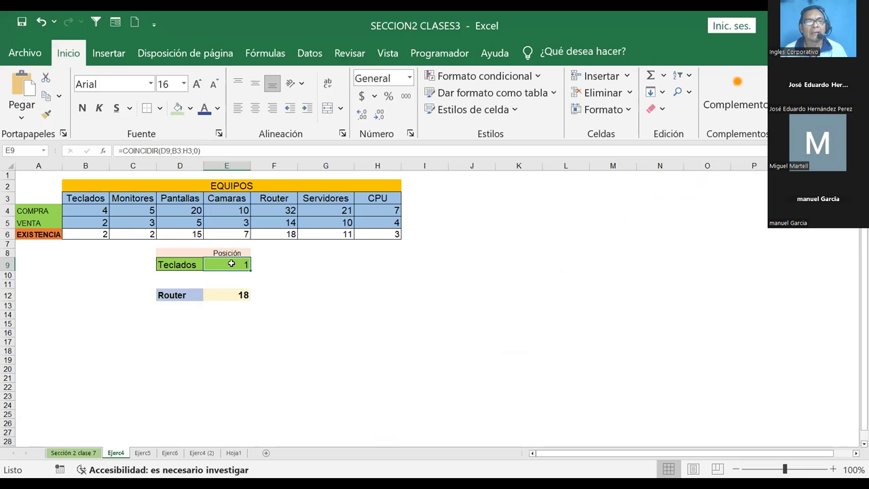
key("alt+Tab")
left_click(188, 265)
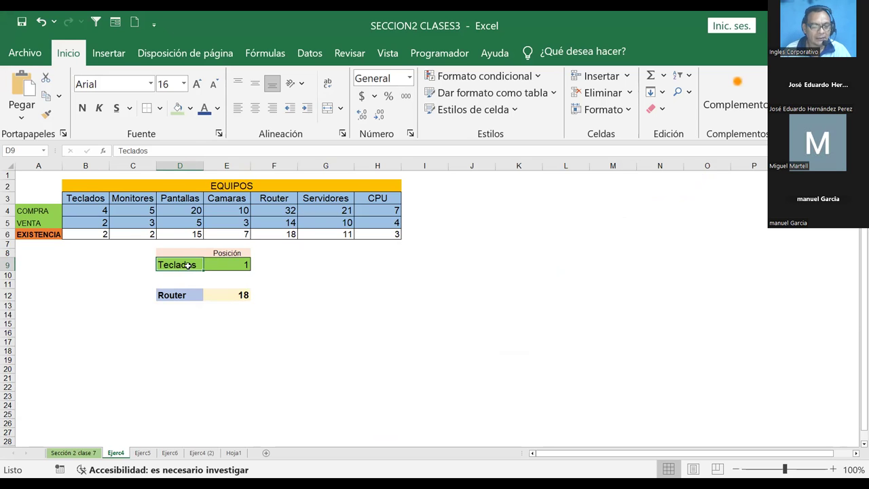
- Look up Camaras in D9 and delete the Posición label in E8
type("Camaras")
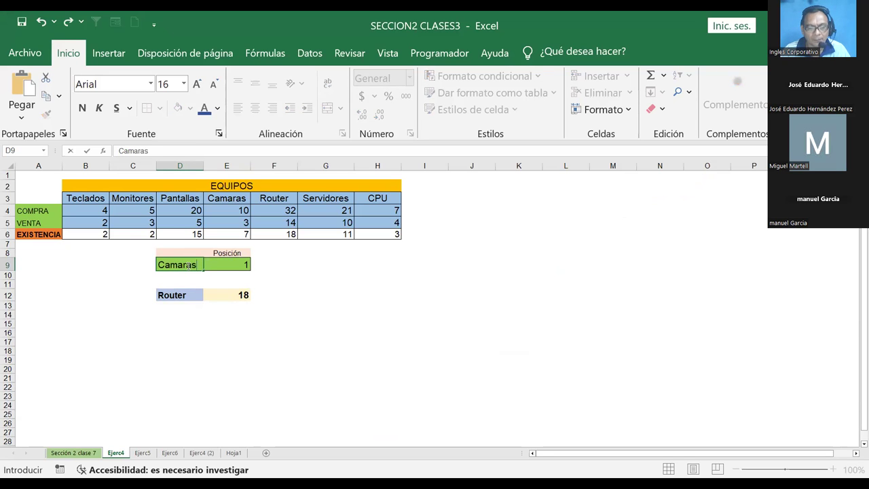
key("Return")
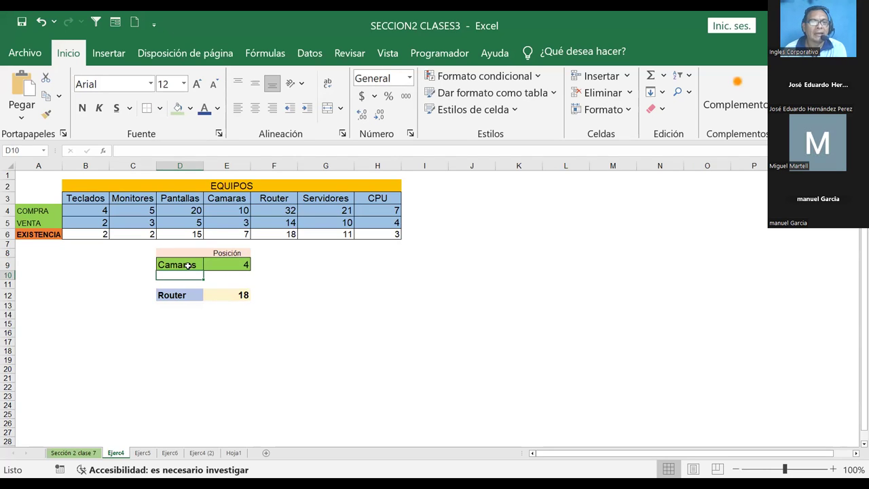
left_click(223, 252)
key("Delete")
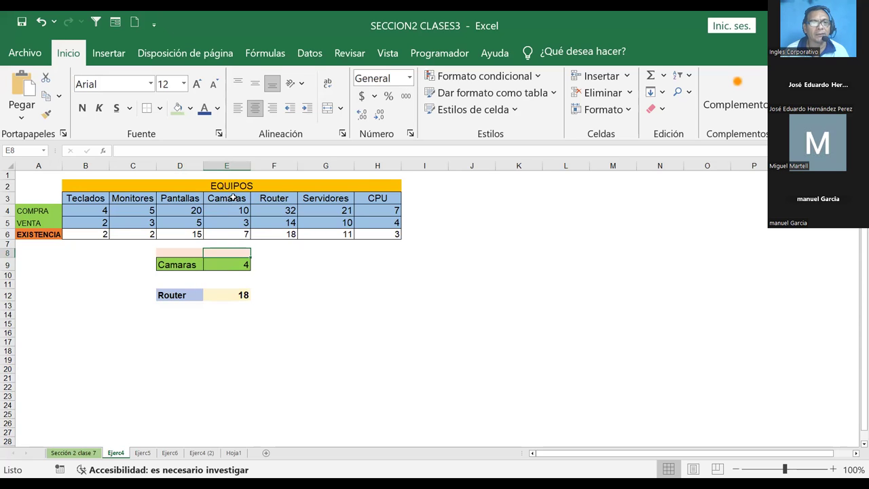
- Change the lookup item in D9 to Router so E9 returns position 5
left_click(223, 267)
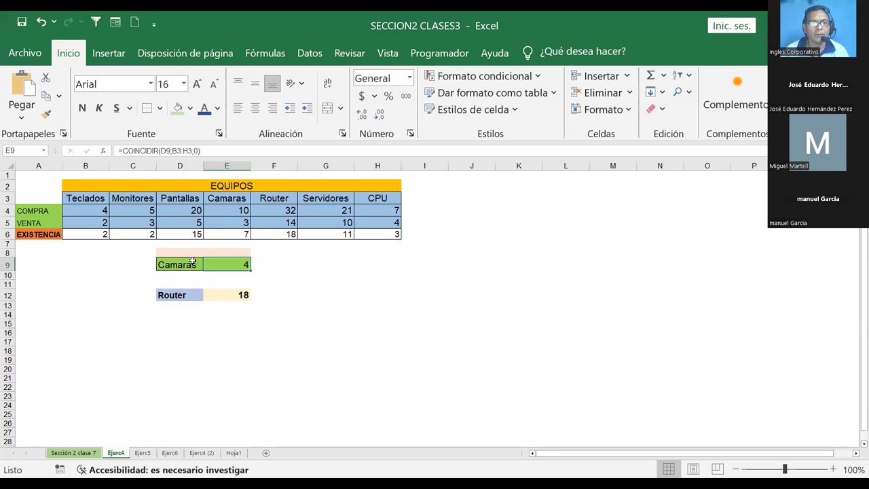
left_click(193, 263)
type("R")
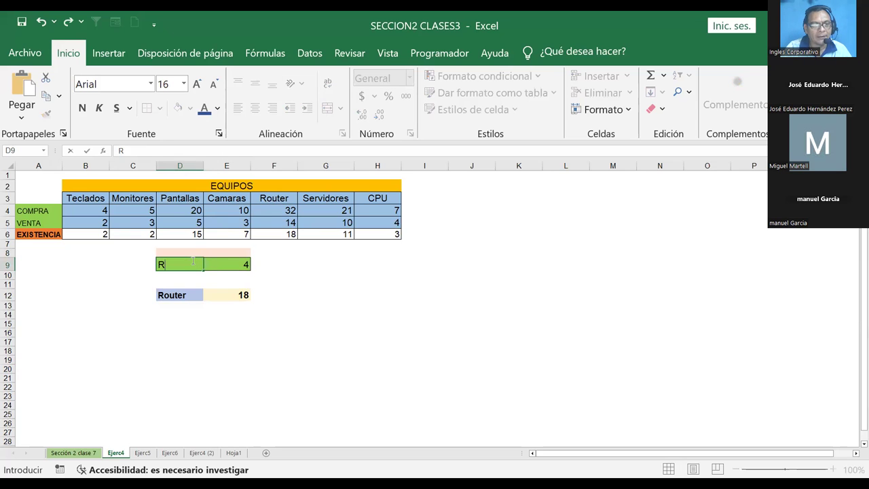
type("outer")
key("Return")
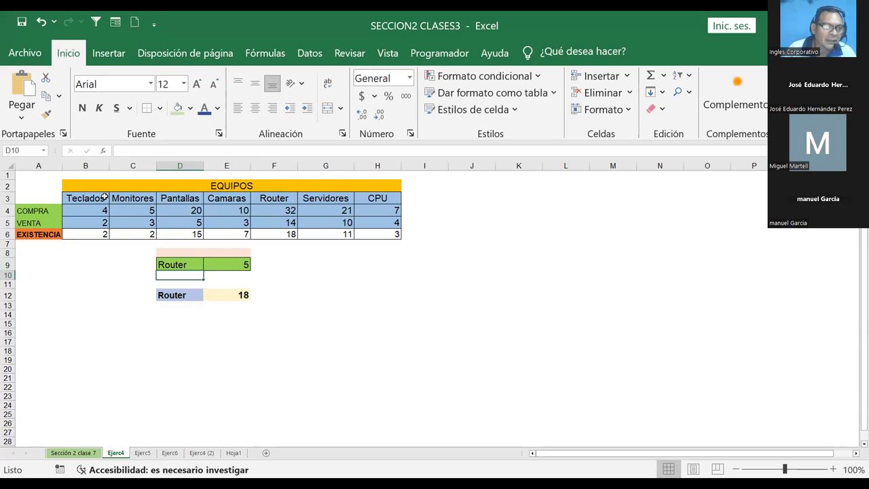
left_click_drag(81, 197, 389, 200)
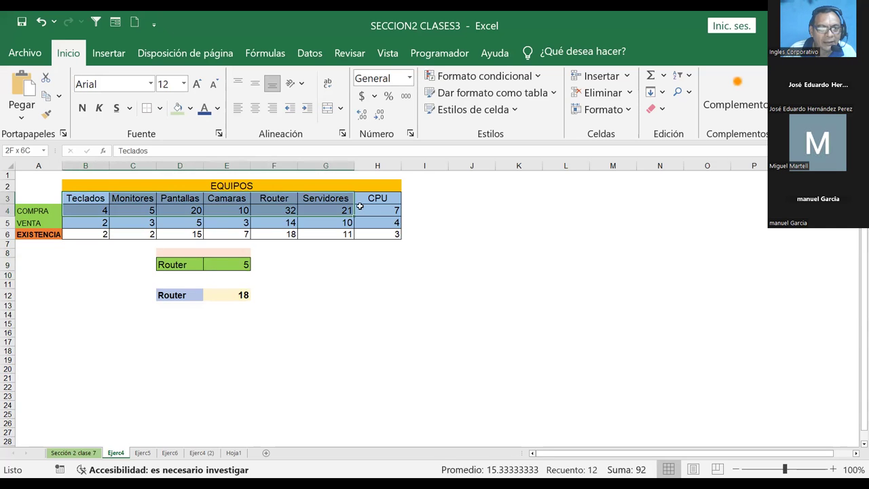
left_click(470, 200)
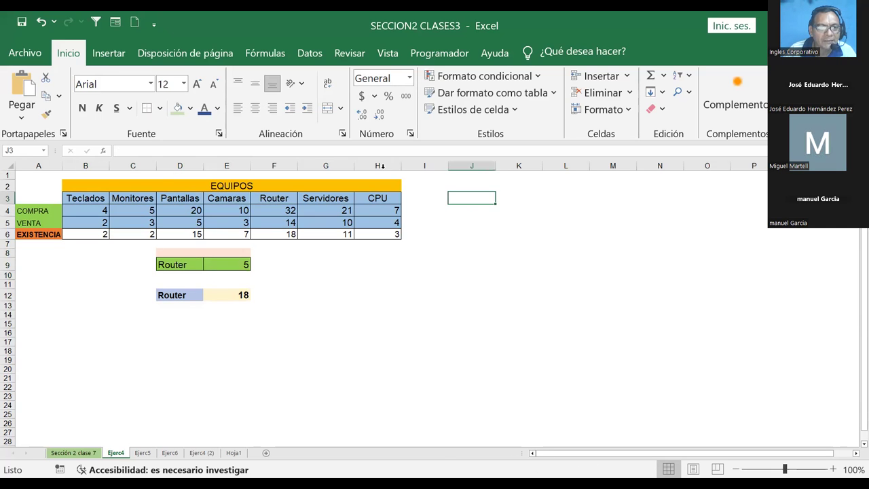
- Draw a right block arrow spanning Teclados to CPU and move it above the header row
left_click(105, 53)
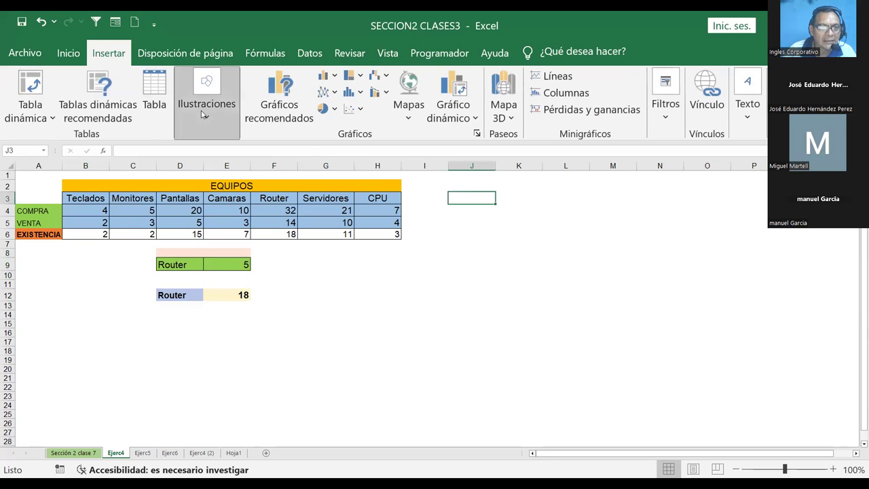
left_click(235, 136)
left_click(245, 194)
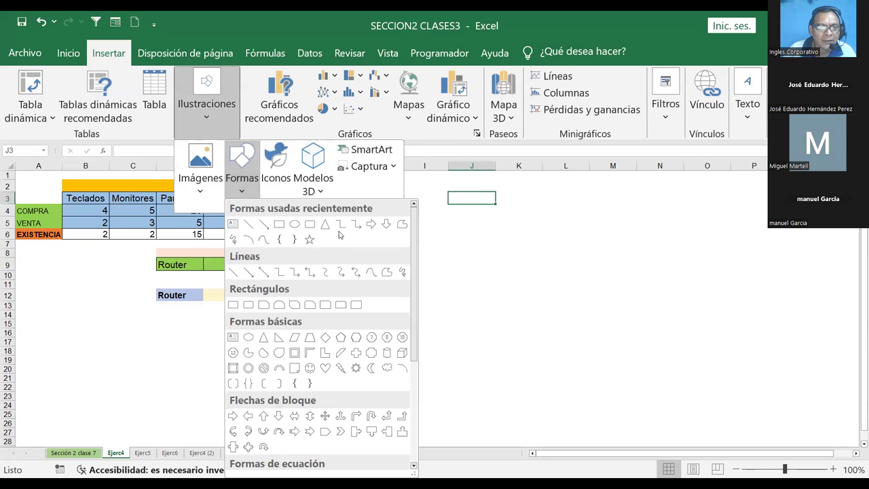
left_click(310, 431)
left_click_drag(18, 205, 394, 214)
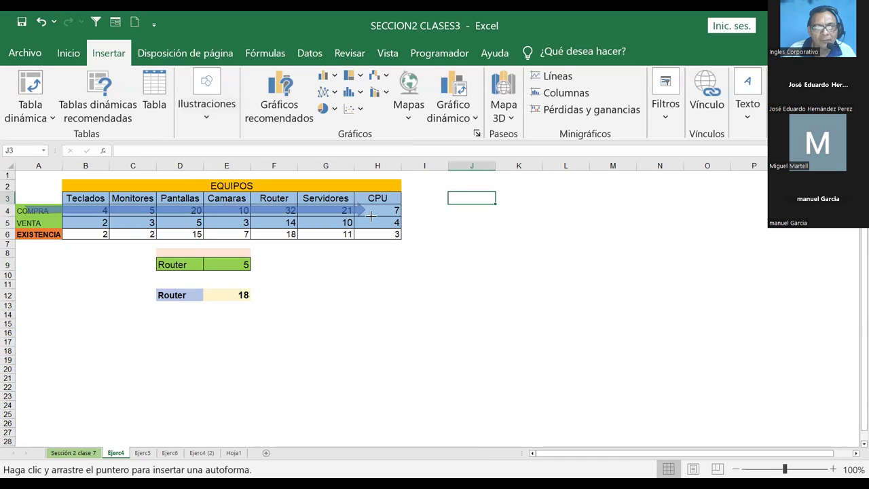
left_click(356, 296)
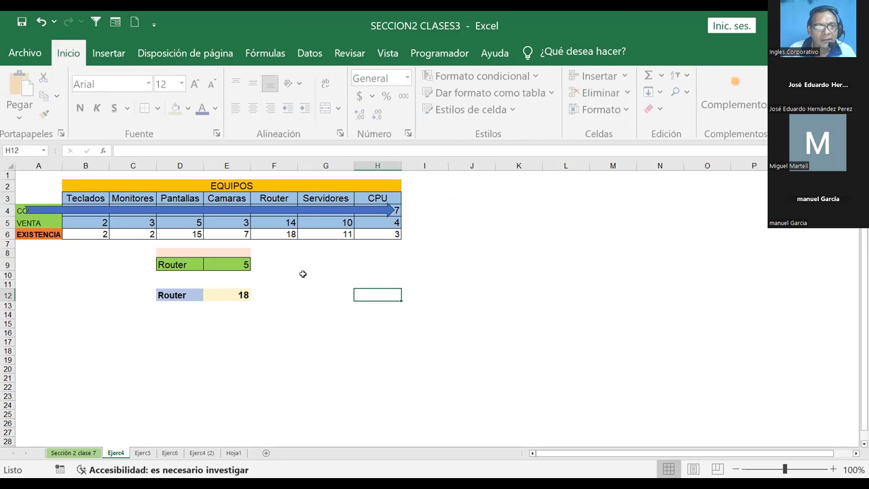
left_click_drag(187, 215, 209, 185)
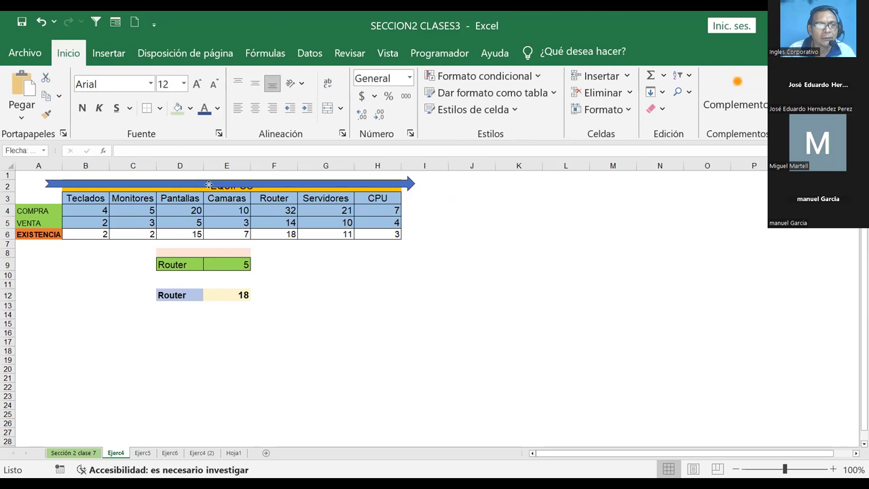
left_click(87, 200)
left_click(136, 198)
left_click(196, 198)
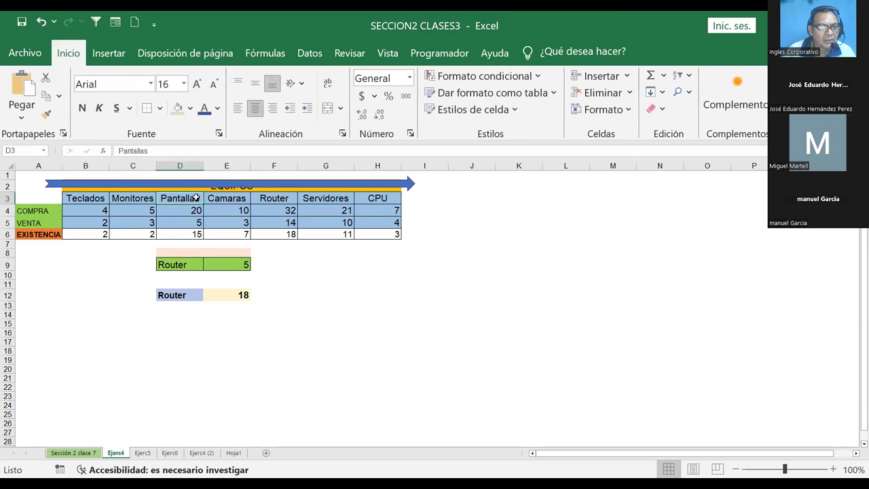
left_click(219, 199)
left_click(261, 199)
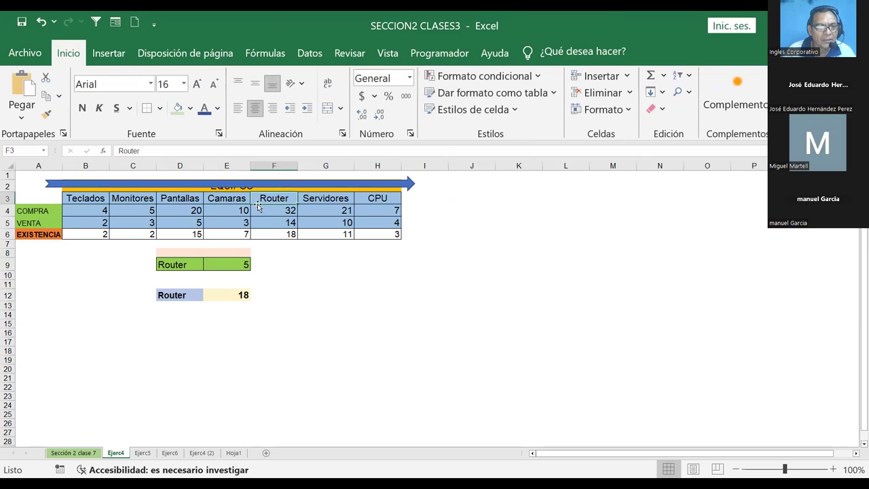
left_click(325, 200)
left_click(387, 200)
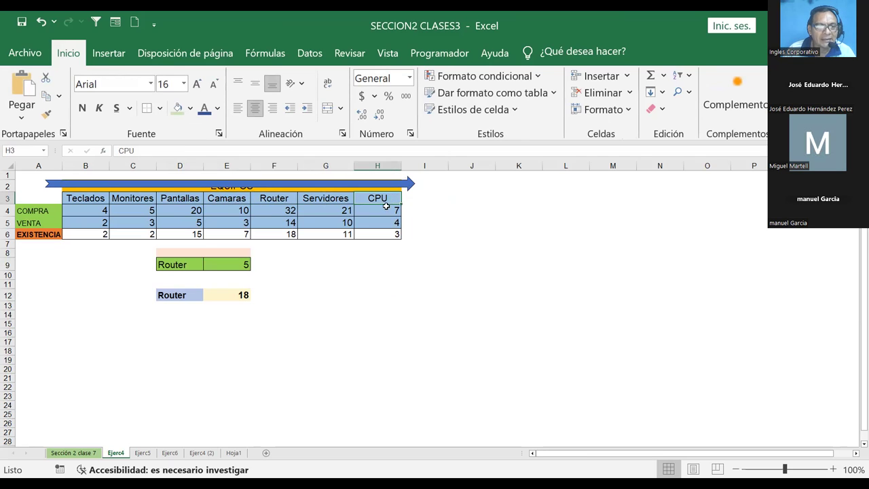
left_click(184, 265)
type("CPU")
key("Return")
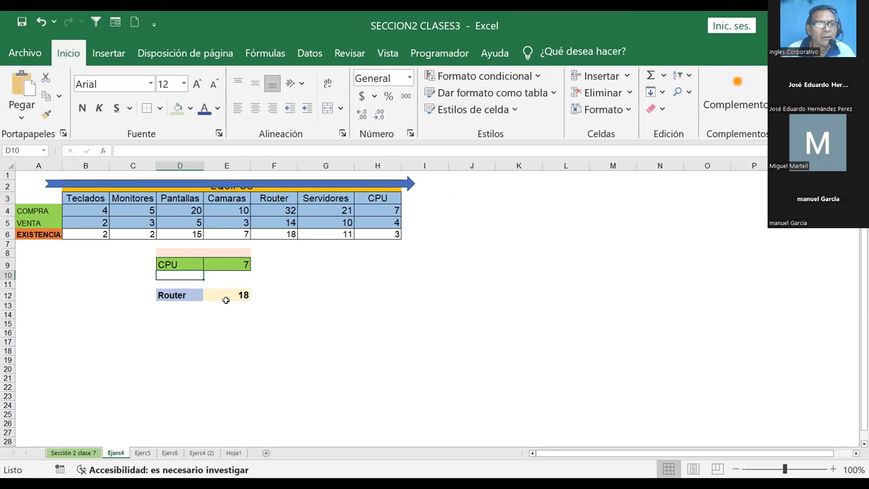
left_click(227, 302)
left_click(228, 273)
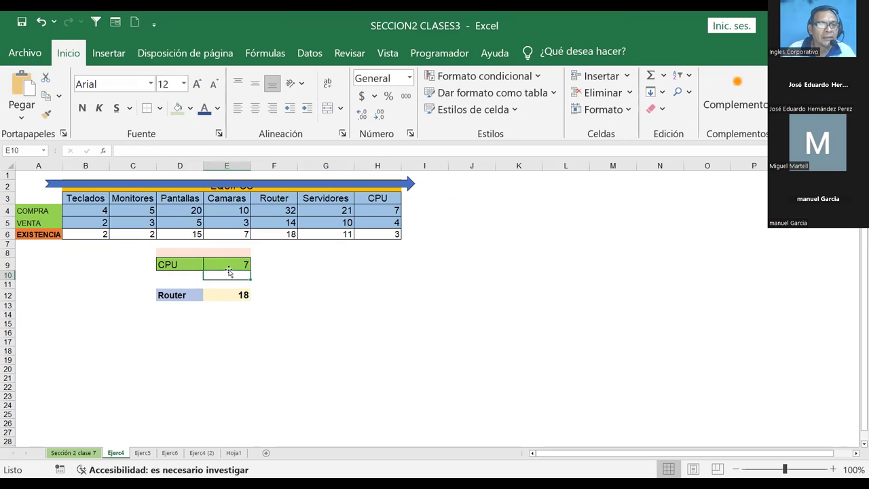
left_click(230, 264)
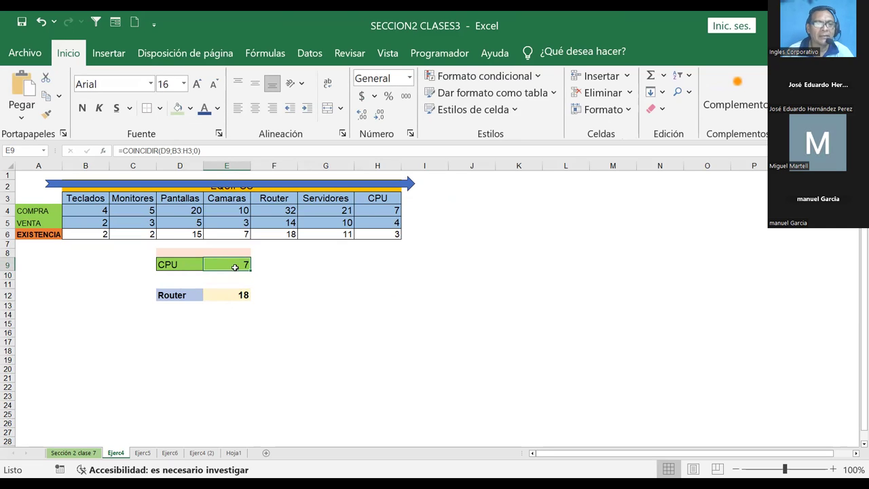
left_click(235, 294)
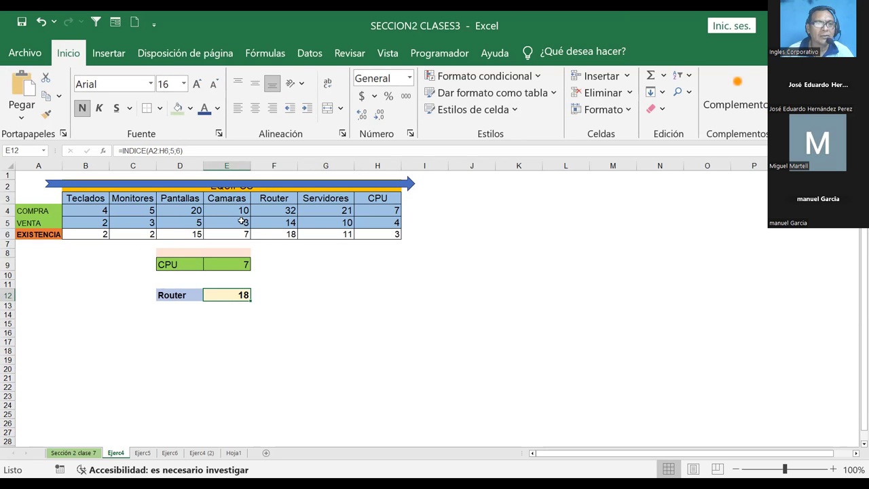
left_click(175, 296)
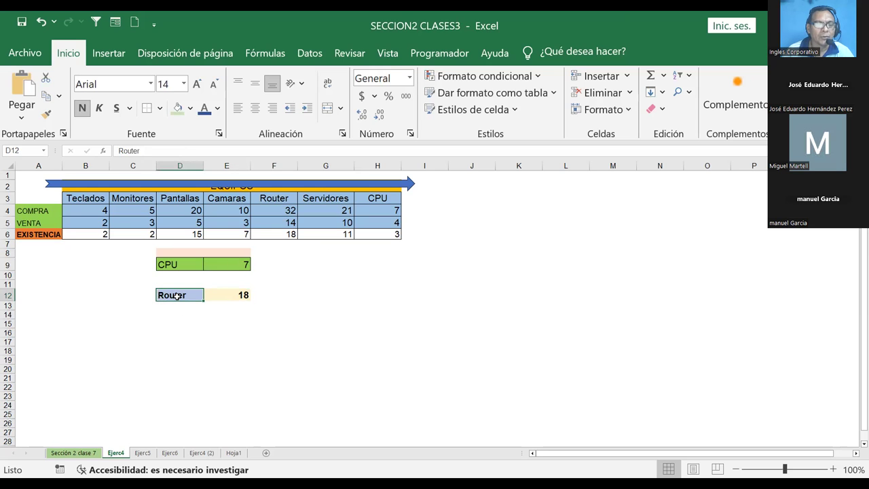
left_click(181, 265)
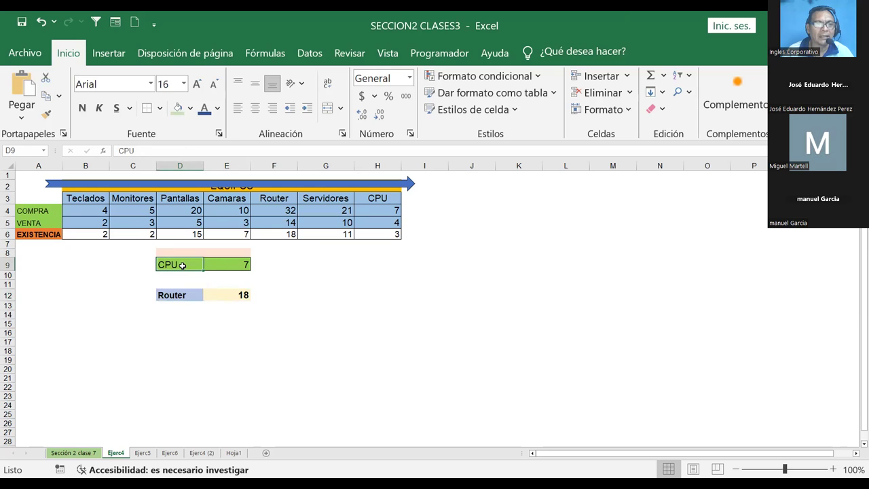
left_click(230, 264)
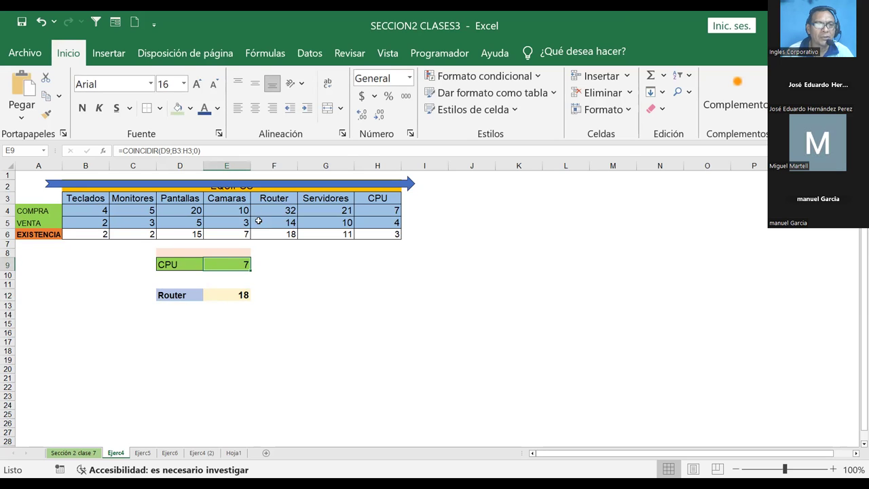
left_click(181, 296)
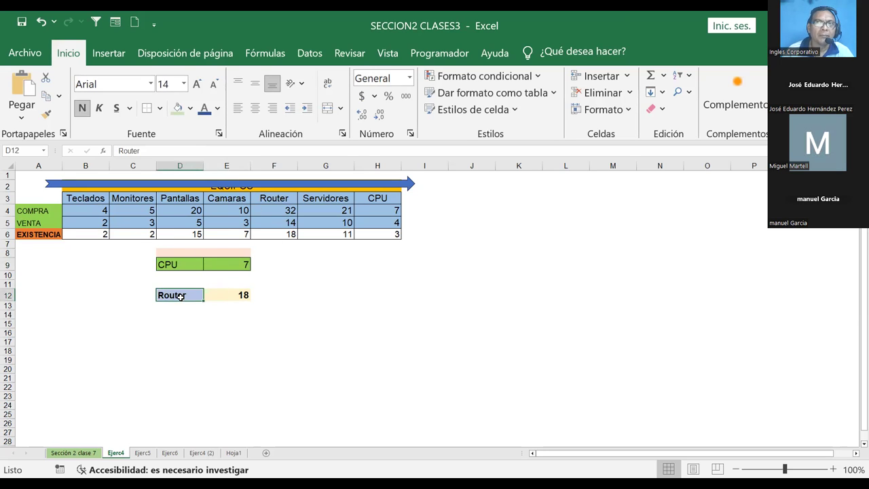
left_click(243, 295)
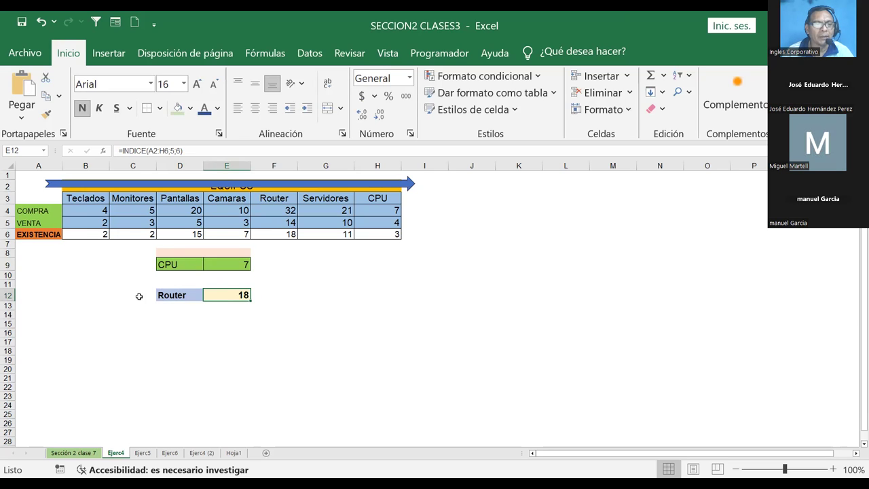
left_click(225, 284)
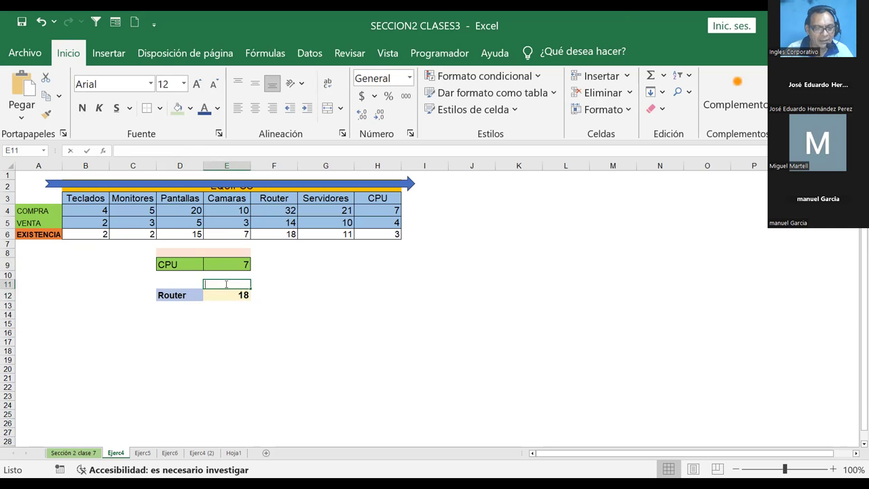
- Type 'LA EXIISTENCIA' in E11, widen column E to fit it, and make it bold
type("LA EXISTE")
key("BackSpace")
key("BackSpace")
key("BackSpace")
type("STENCIA")
key("Return")
left_click(220, 285)
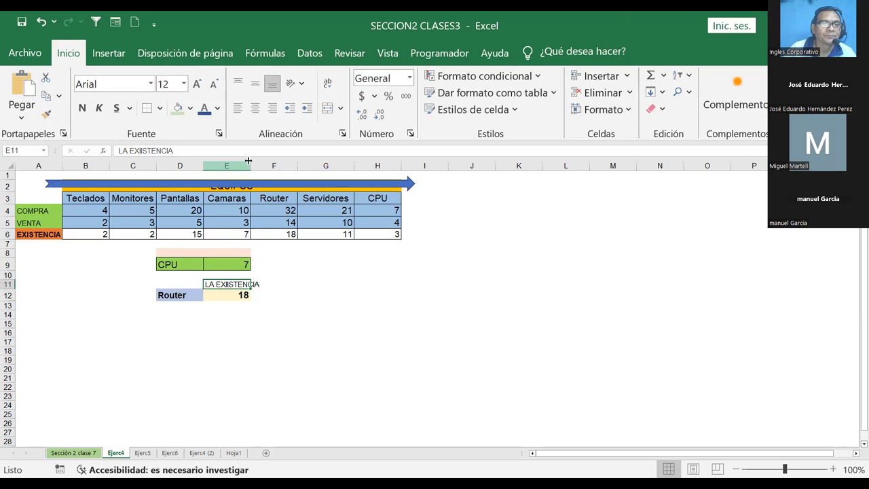
left_click_drag(251, 167, 271, 167)
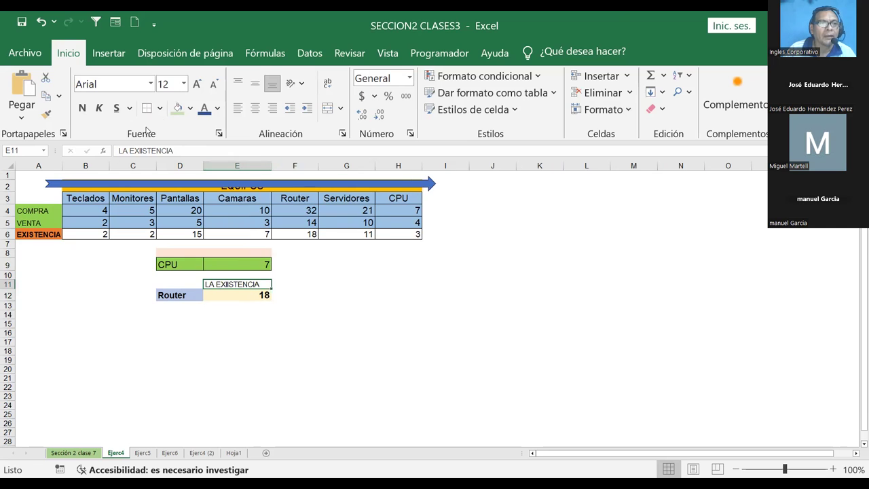
left_click(191, 109)
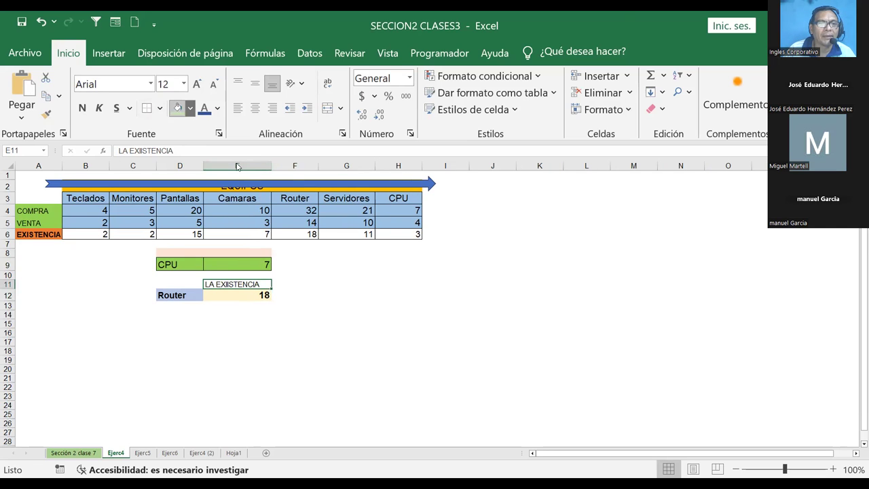
left_click(306, 323)
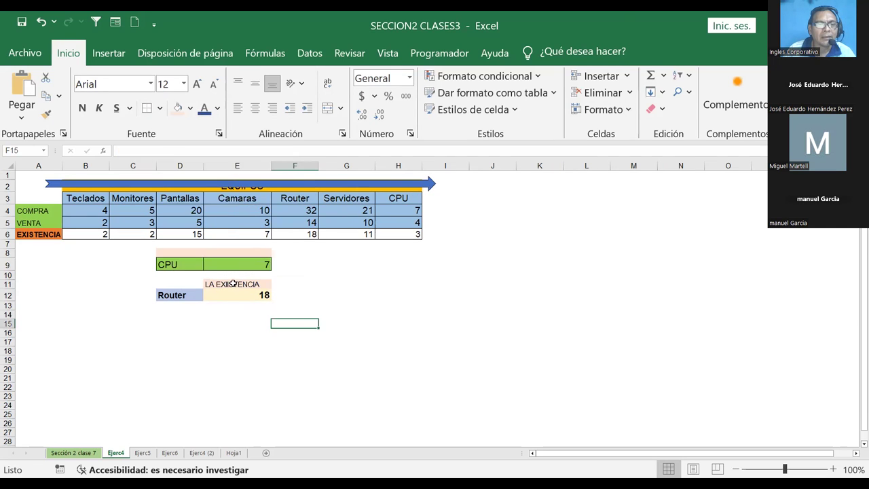
left_click(82, 108)
left_click(377, 321)
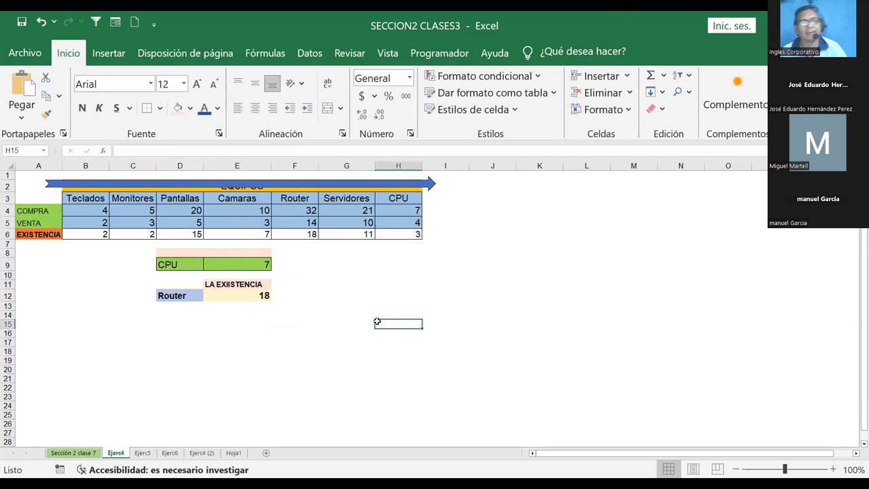
left_click(185, 296)
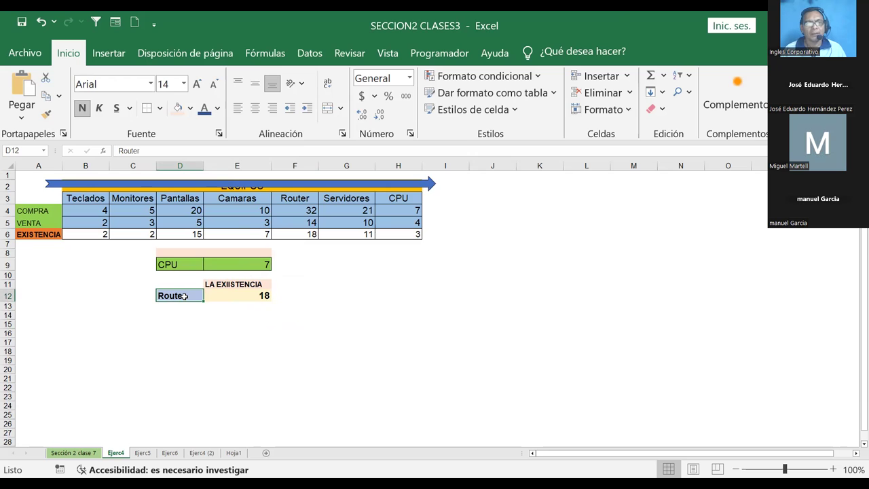
- Change the D12 lookup label to Servidores and widen column D to fit
type("sE")
key("BackSpace")
key("BackSpace")
type("Ser")
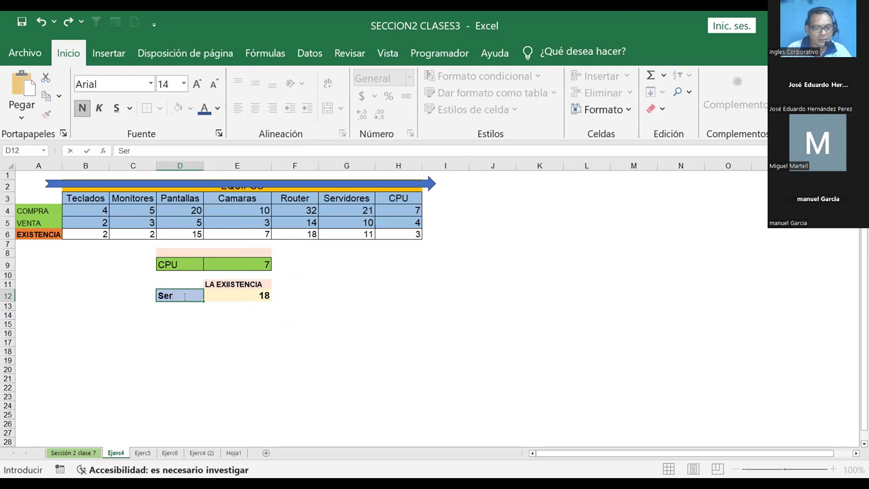
type("vidore4s")
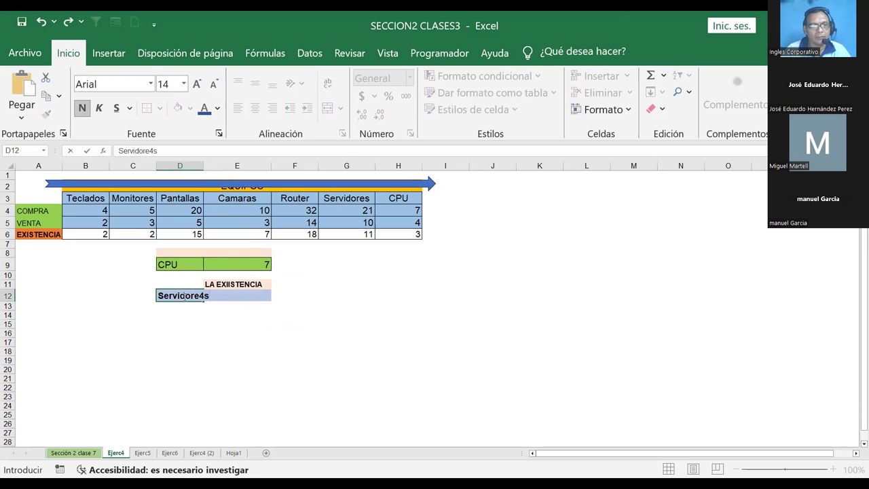
key("Return")
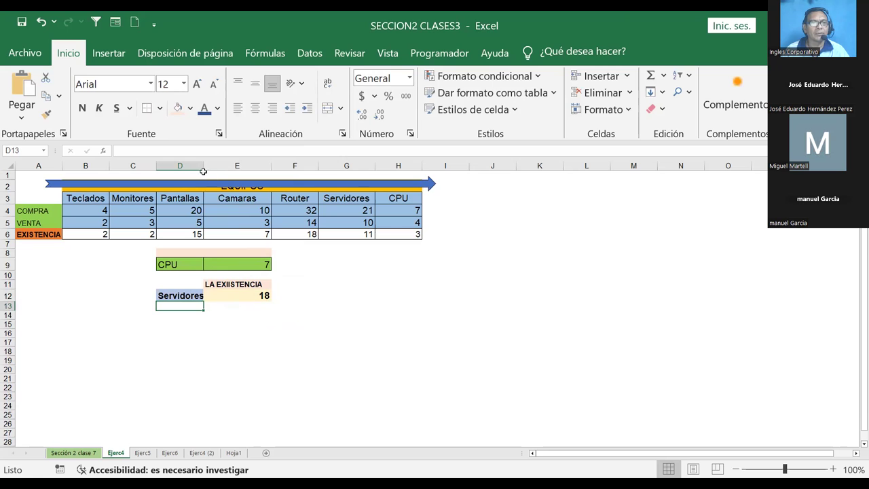
left_click_drag(202, 165, 218, 165)
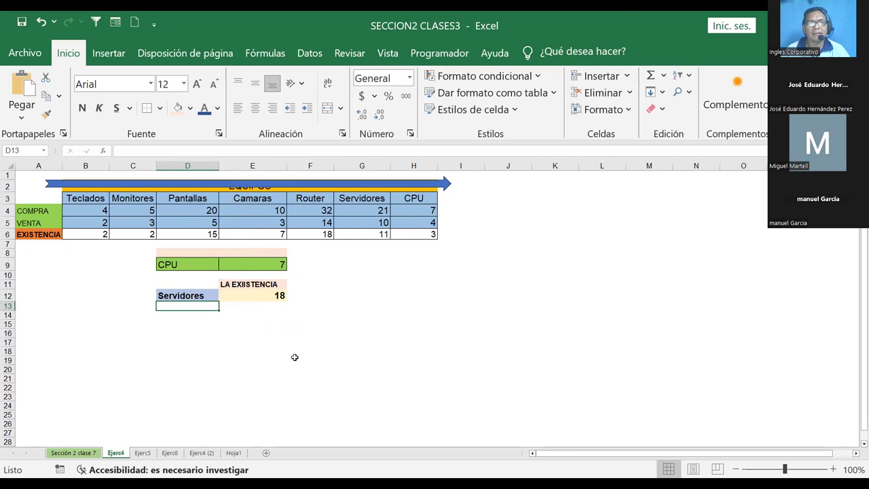
left_click(184, 297)
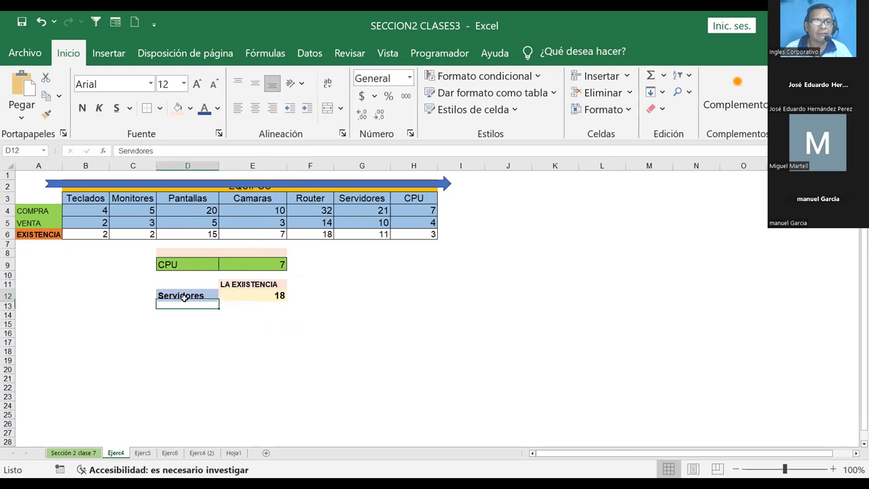
- Set E12's formula to =INDICE(B3:H6;5;6), which returns #¡REF!
left_click(253, 295)
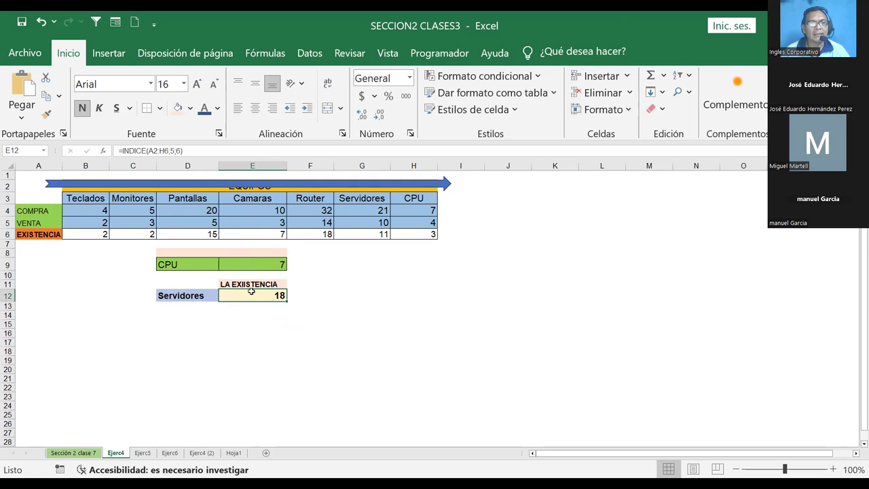
left_click(170, 150)
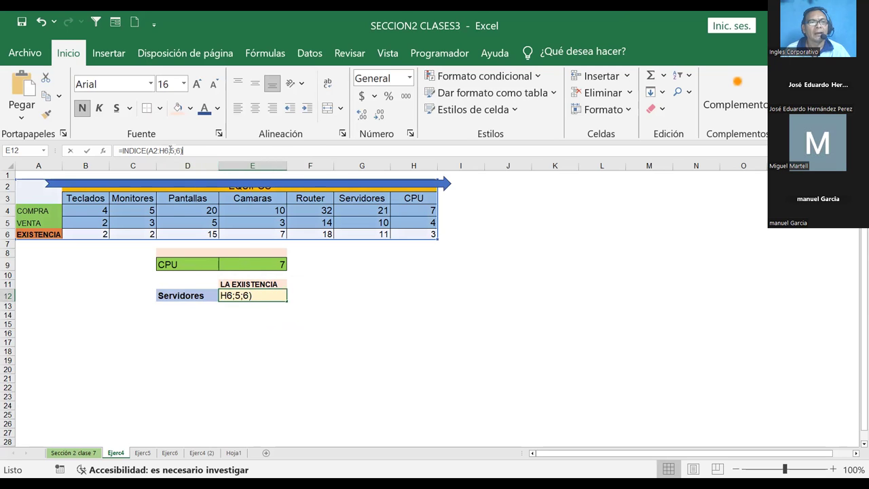
left_click(167, 172)
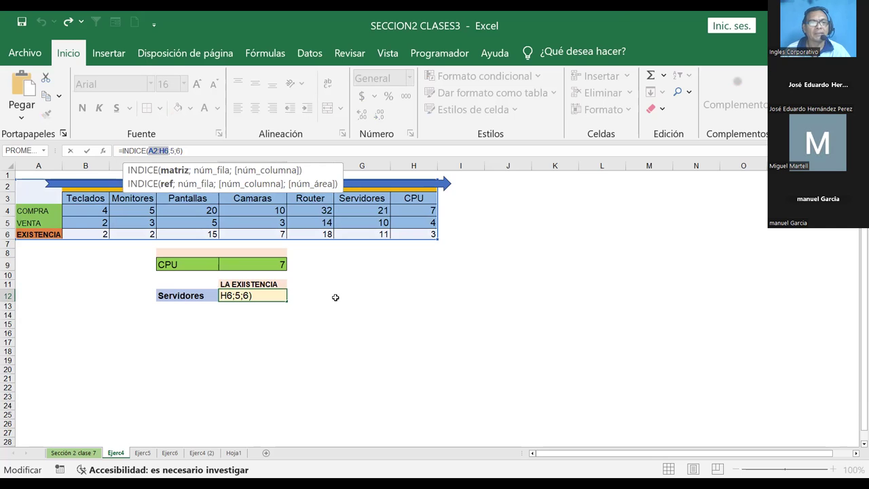
key("Return")
left_click(267, 292)
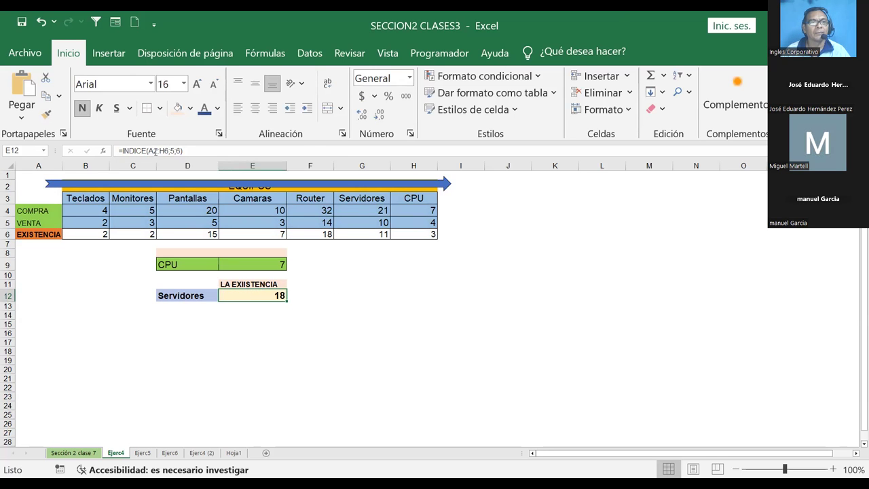
left_click_drag(148, 151, 170, 150)
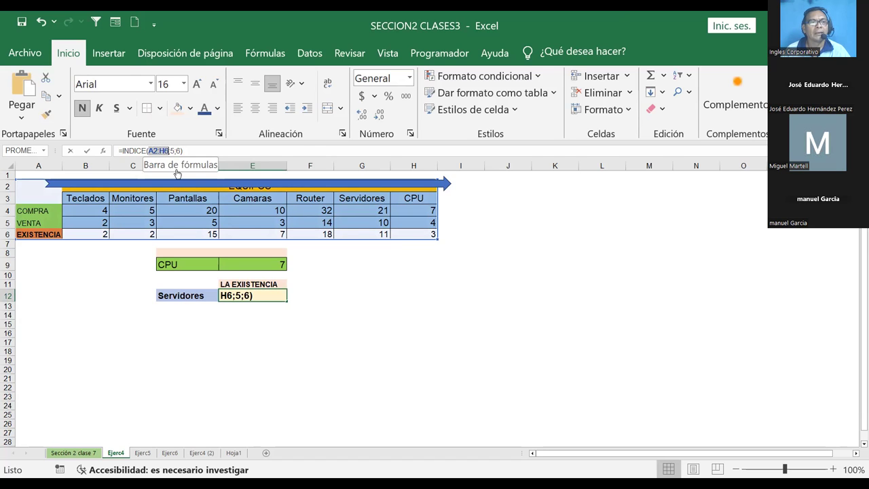
key("F9")
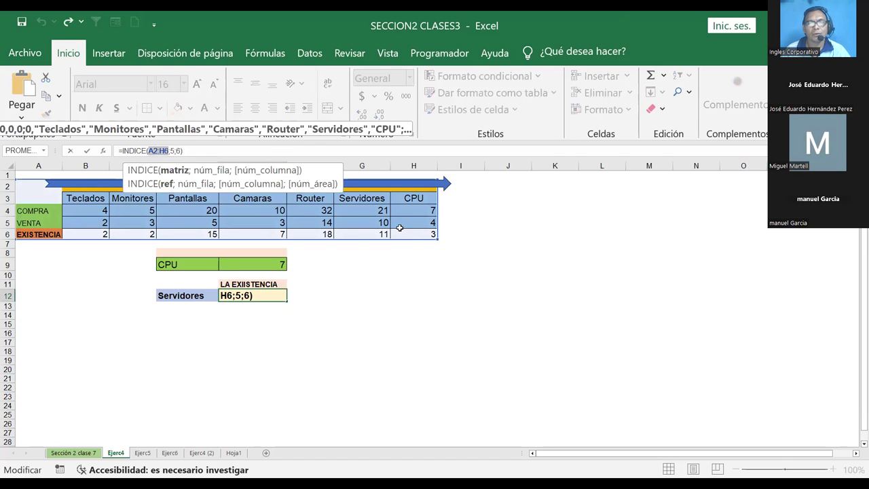
left_click_drag(70, 197, 408, 232)
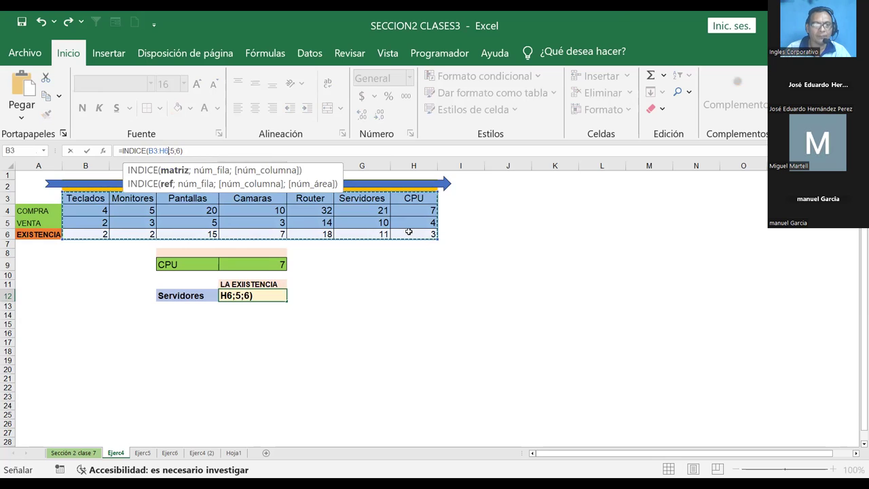
key("Return")
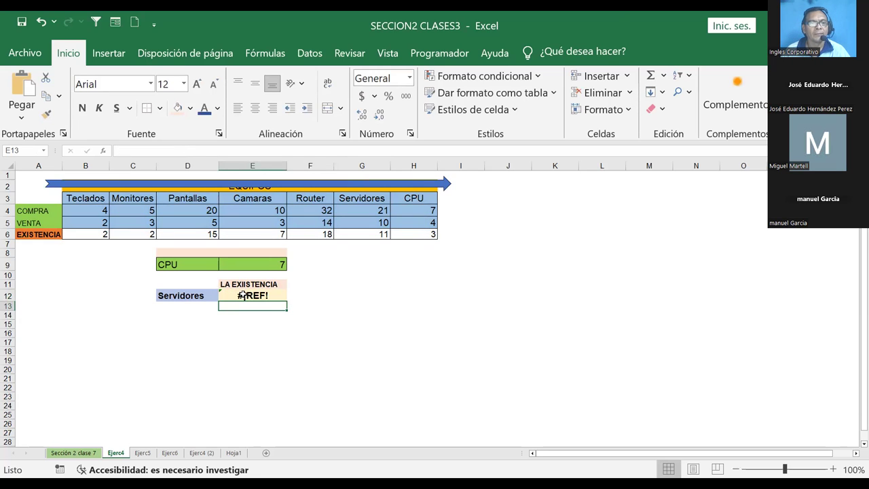
left_click(243, 295)
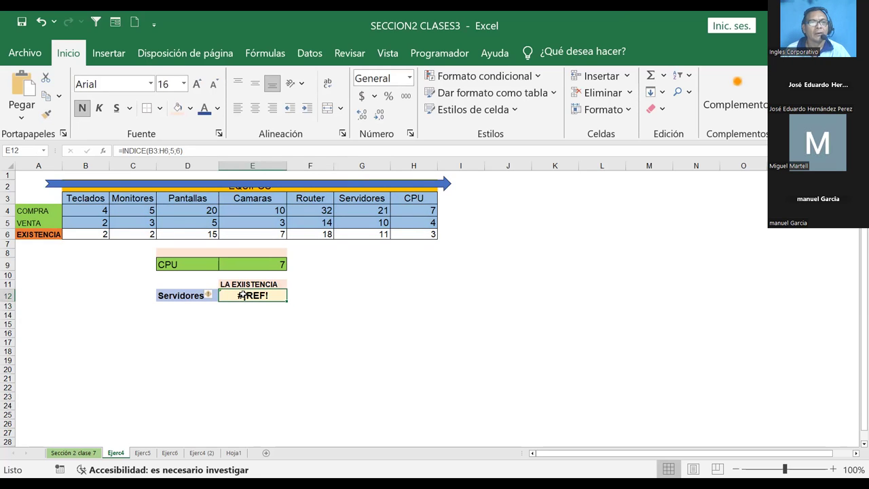
left_click(157, 150)
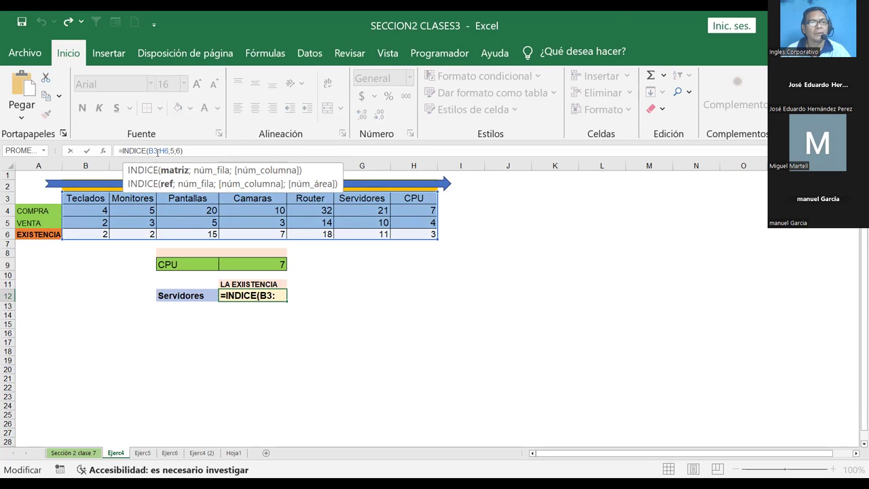
- Change the row argument in E12's INDICE formula from 5 to 3, so it returns 10
left_click(253, 295)
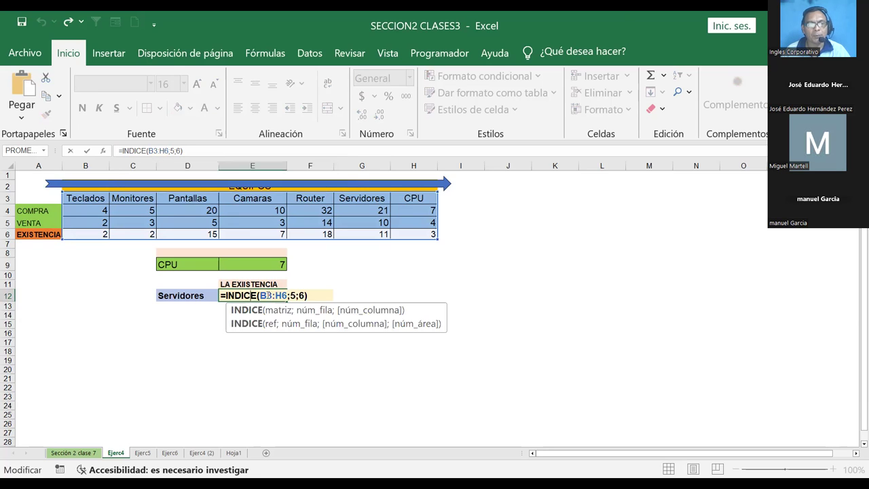
left_click(279, 311)
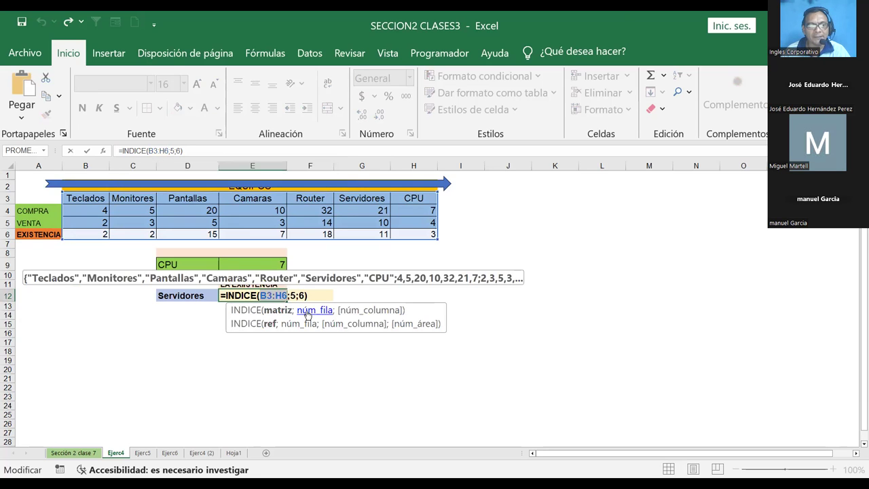
left_click(306, 310)
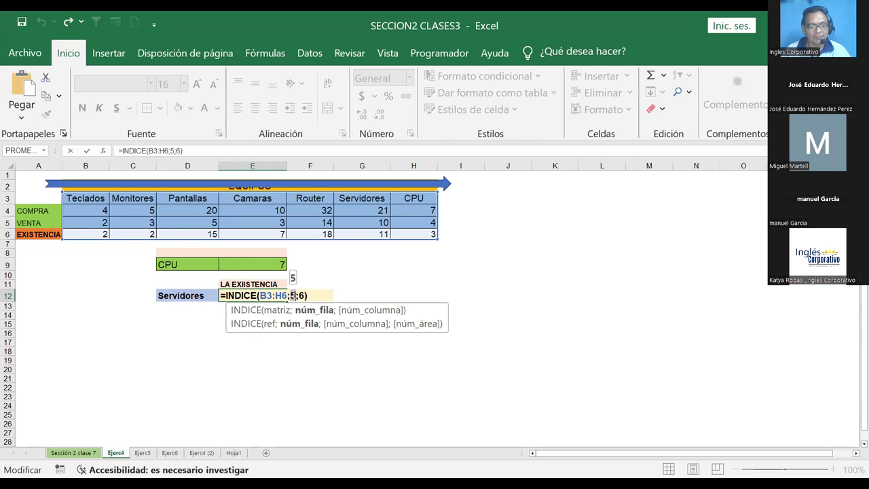
type("3")
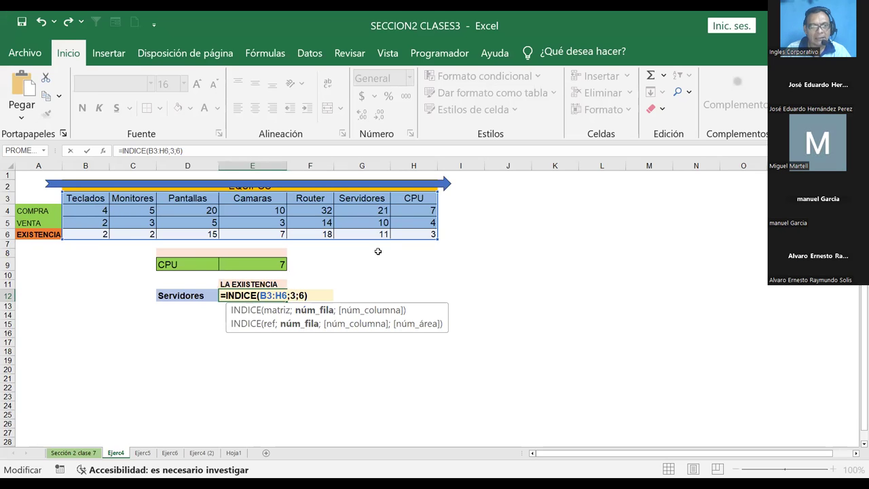
key("Return")
left_click(175, 299)
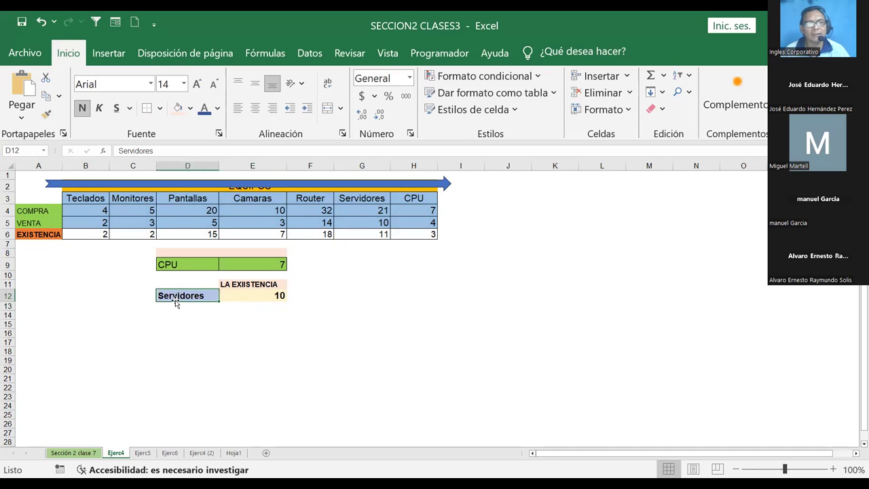
left_click(370, 197)
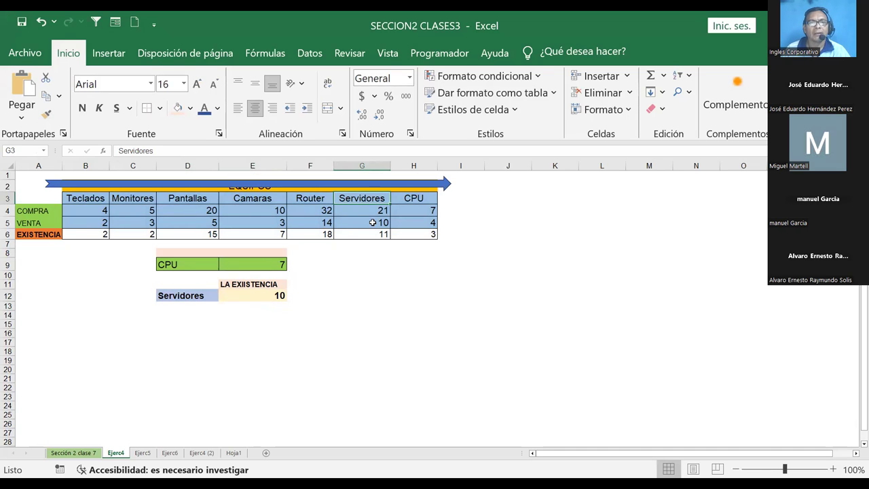
left_click(373, 222)
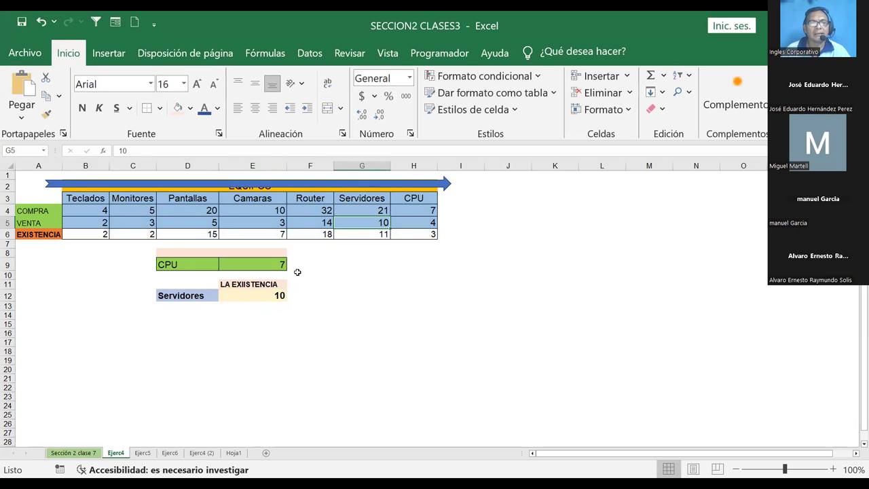
left_click(257, 294)
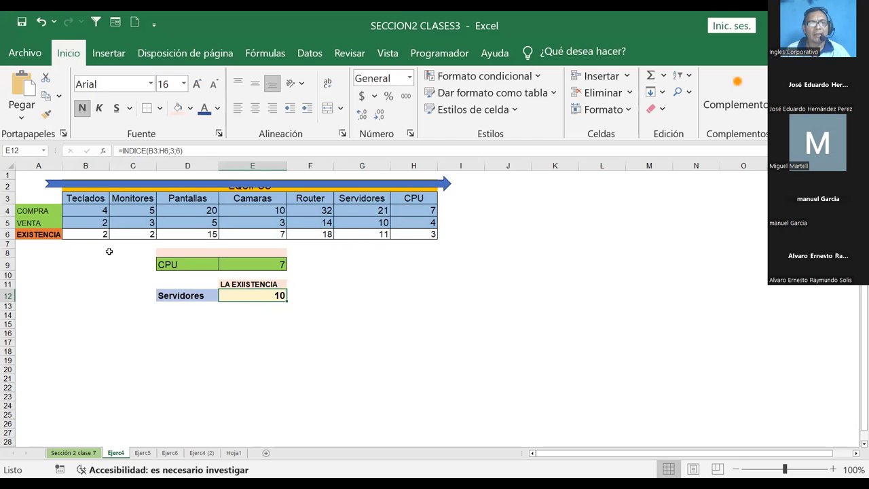
left_click(80, 199)
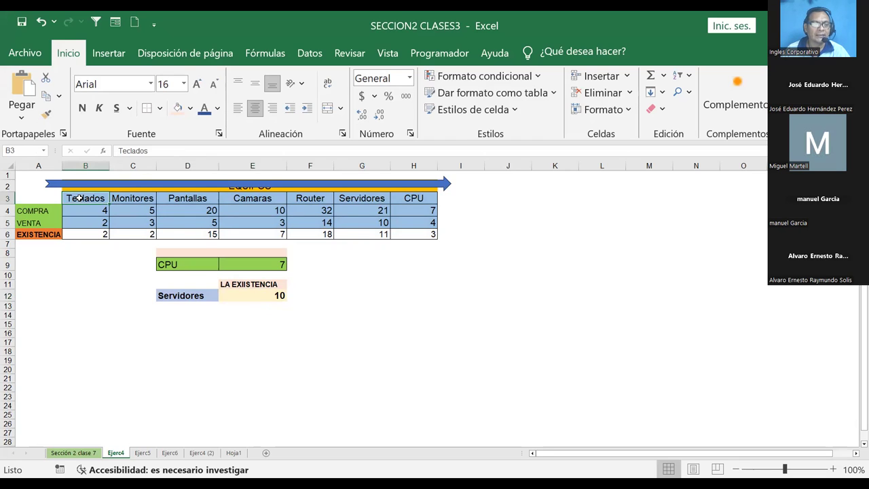
left_click(86, 211)
left_click(86, 222)
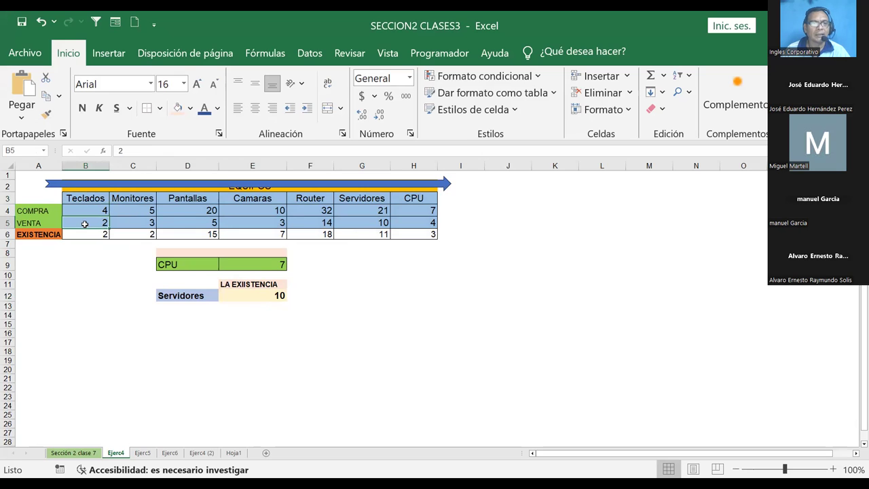
left_click(252, 296)
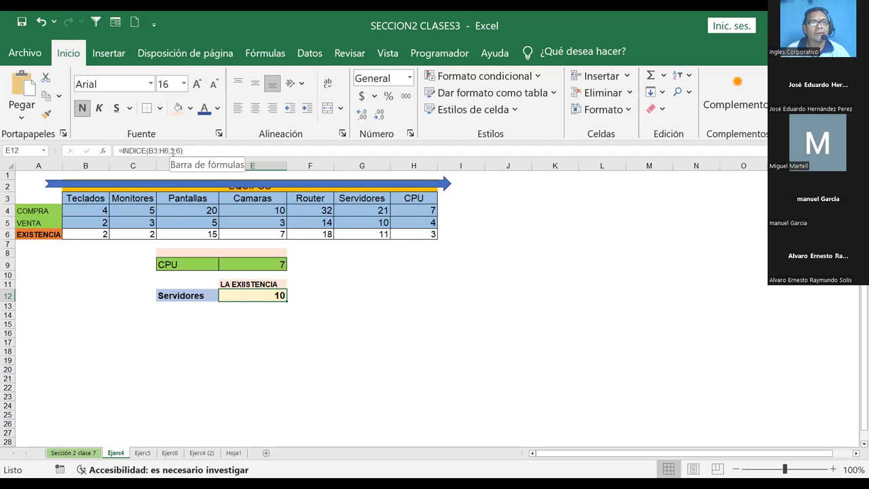
- Change E12's formula to =INDICE(B3:H6;4;6) so it returns 11
left_click(174, 151)
key("BackSpace")
type("4")
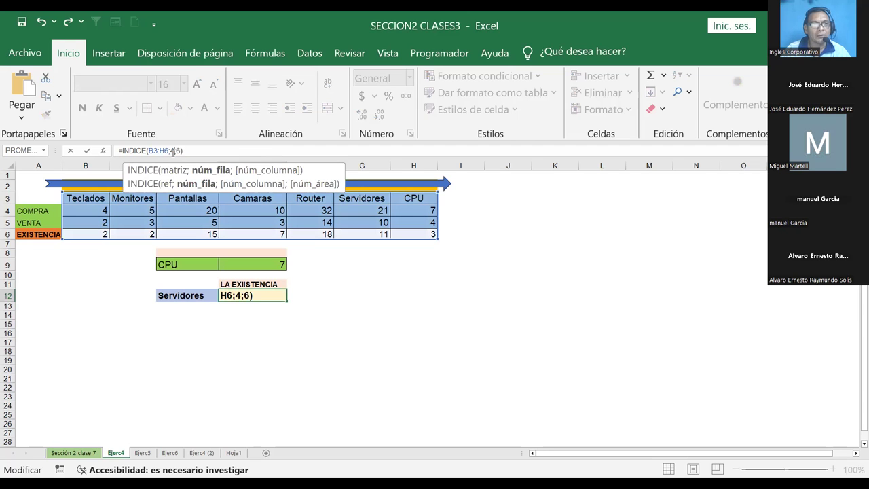
key("Return")
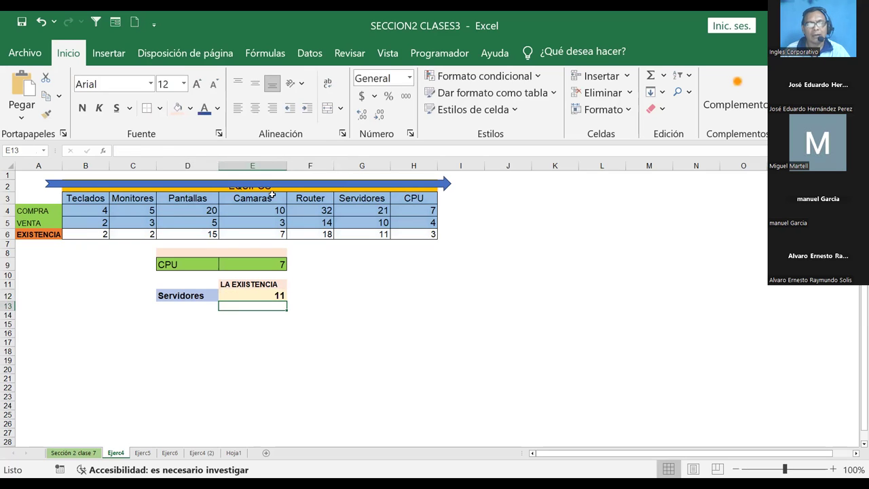
- Review the updated result, then replace the D12 lookup label with Pantallas
left_click(353, 304)
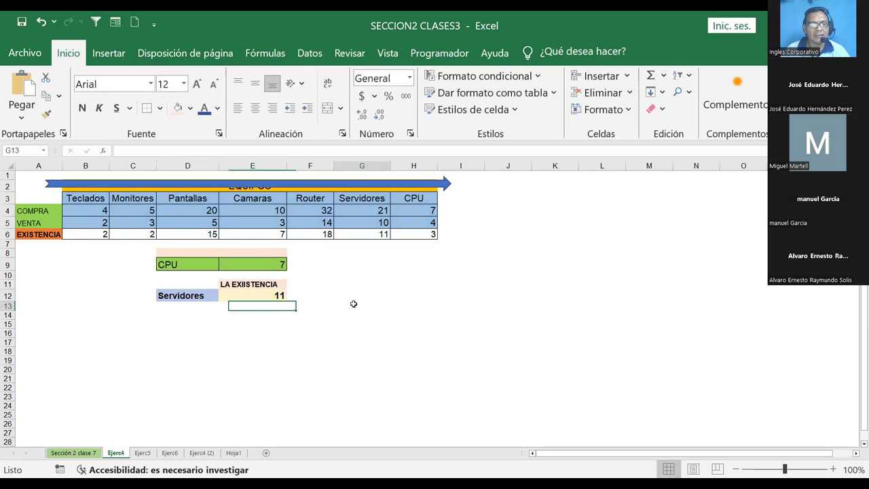
left_click(189, 297)
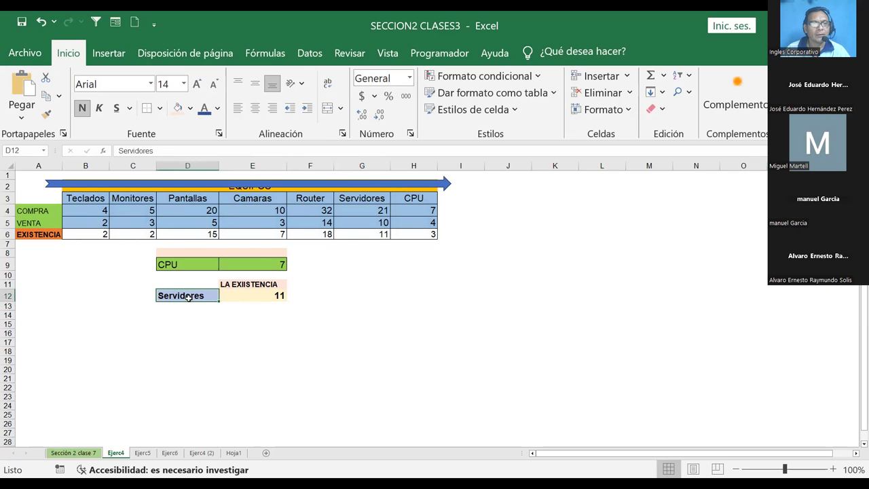
left_click(270, 295)
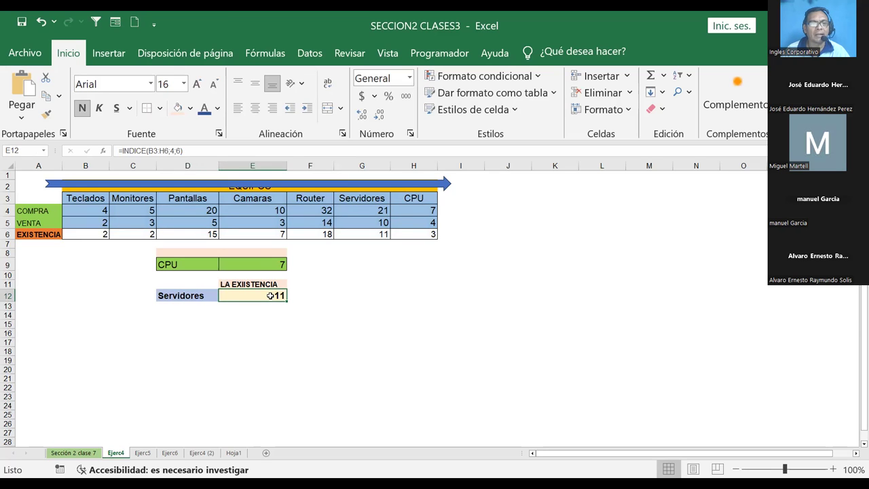
left_click(187, 296)
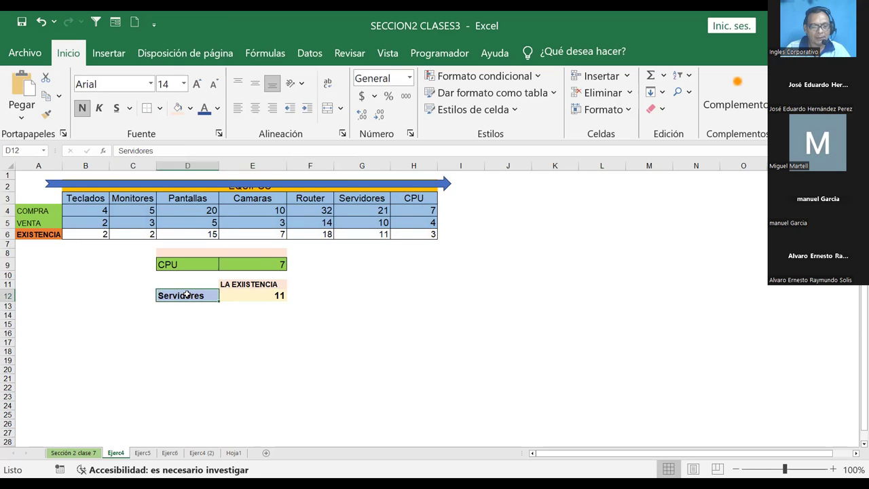
type("Pantallas")
- Confirm Pantallas in D12 and reopen E12's =INDICE(B3:H6;4;6) formula for editing
key("Return")
left_click(187, 294)
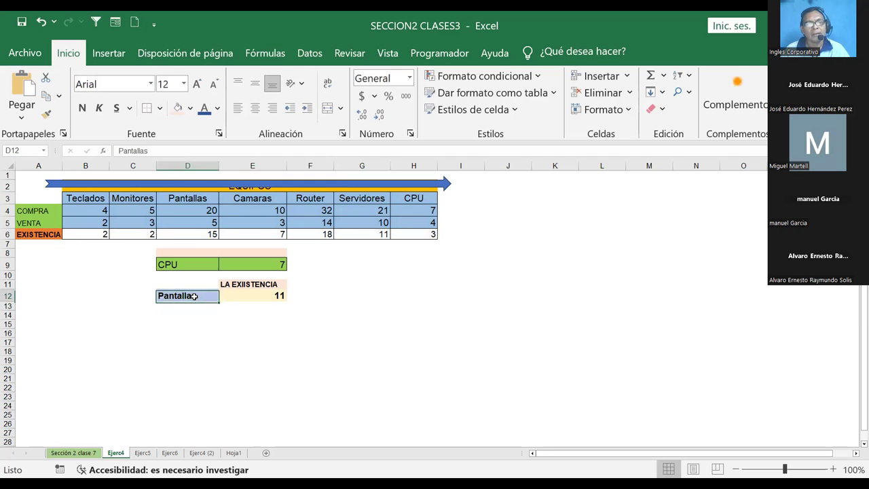
left_click(263, 302)
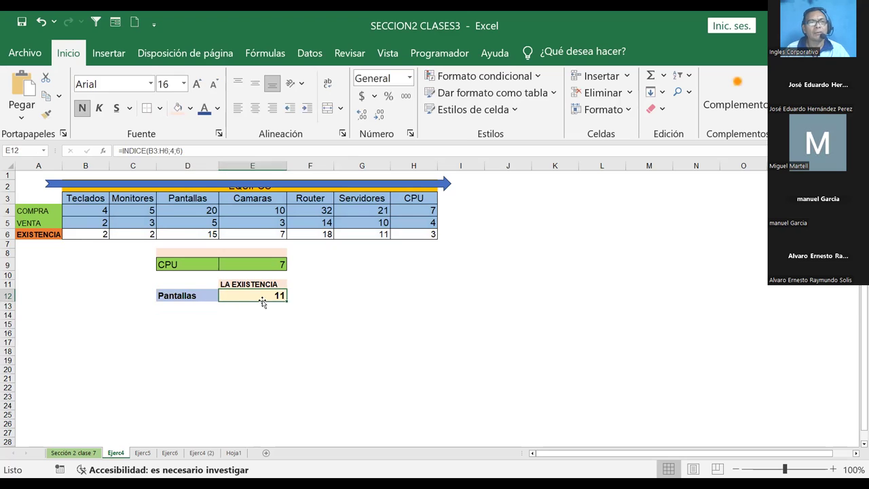
left_click(178, 297)
left_click(243, 297)
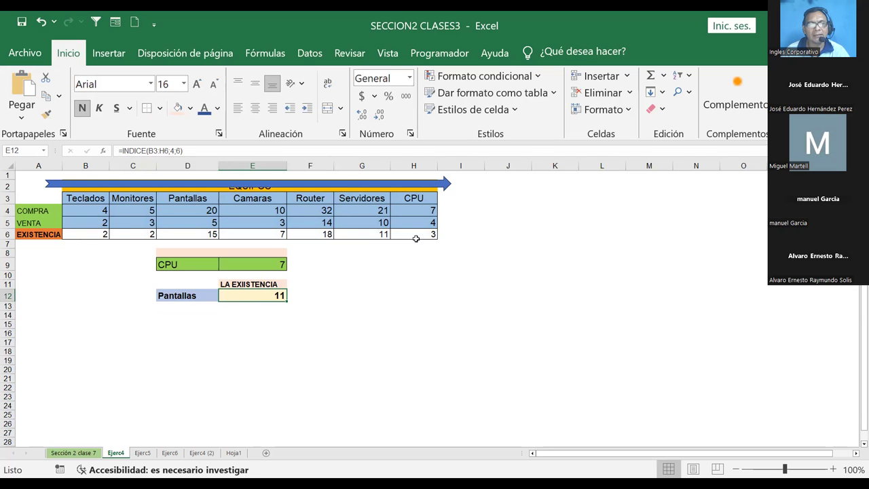
left_click(173, 150)
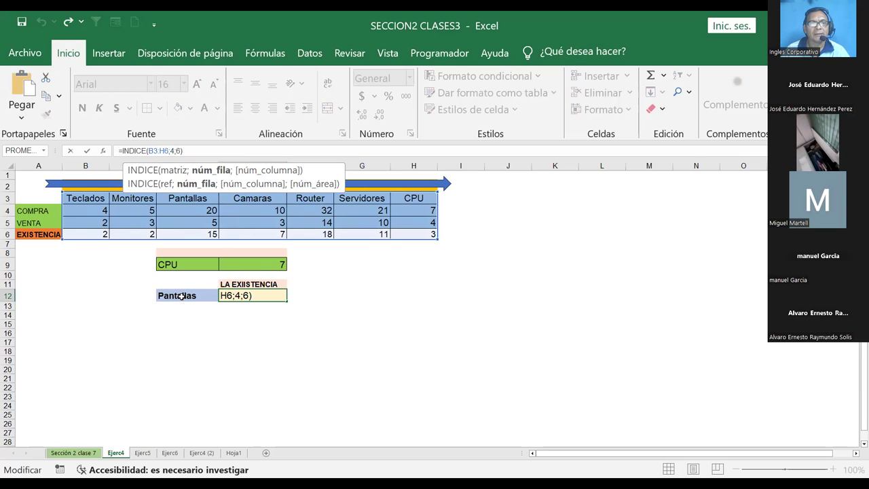
- Change E12's formula to =INDICE(B3:H6;4;5) so it returns 18
key("Return")
left_click(240, 297)
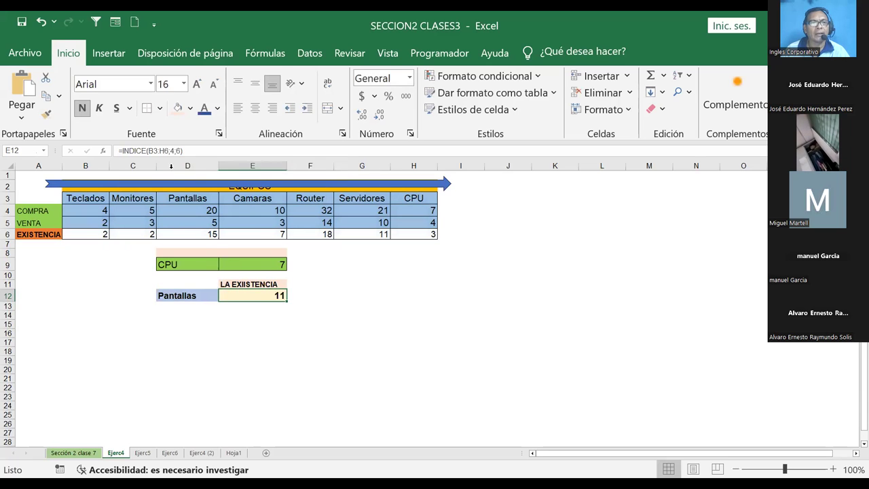
left_click(180, 151)
key("BackSpace")
type("5")
key("Return")
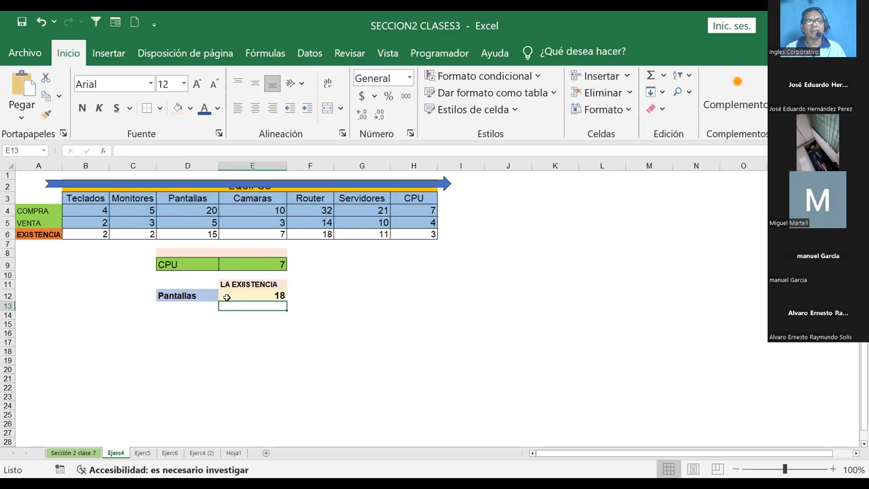
- Relabel D12 from Pantallas to Router
left_click(269, 297)
left_click(176, 297)
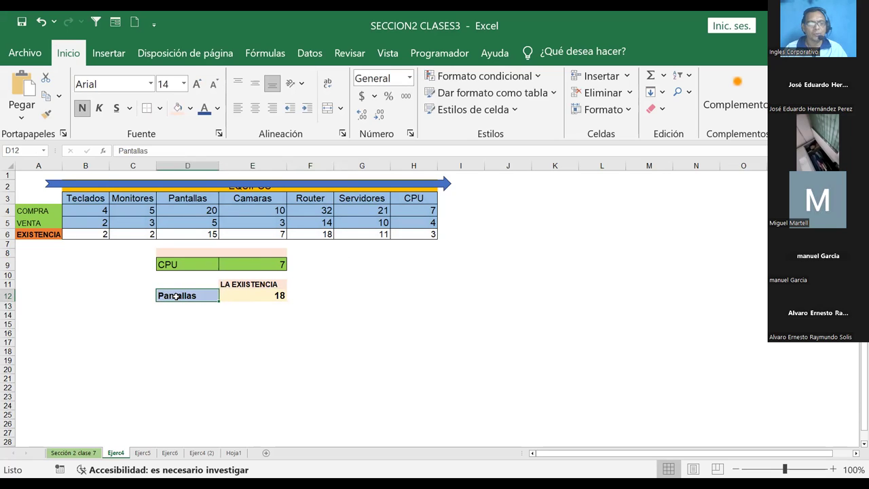
type("Router")
- Change E12's column argument to 1, giving =INDICE(B3:H6;4;1) with result 2
key("Return")
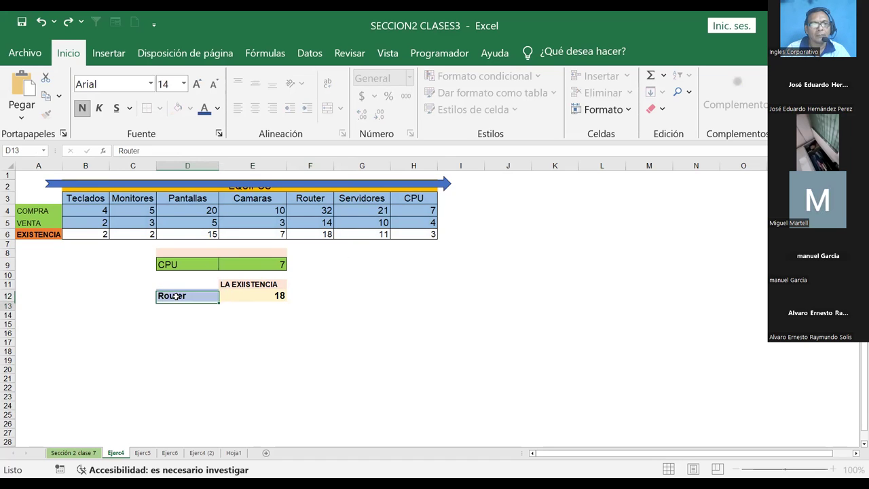
left_click(176, 296)
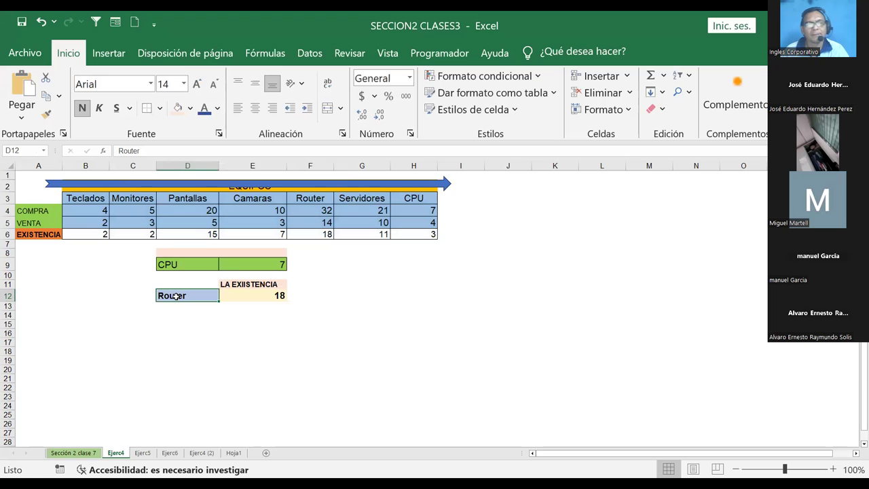
left_click(259, 298)
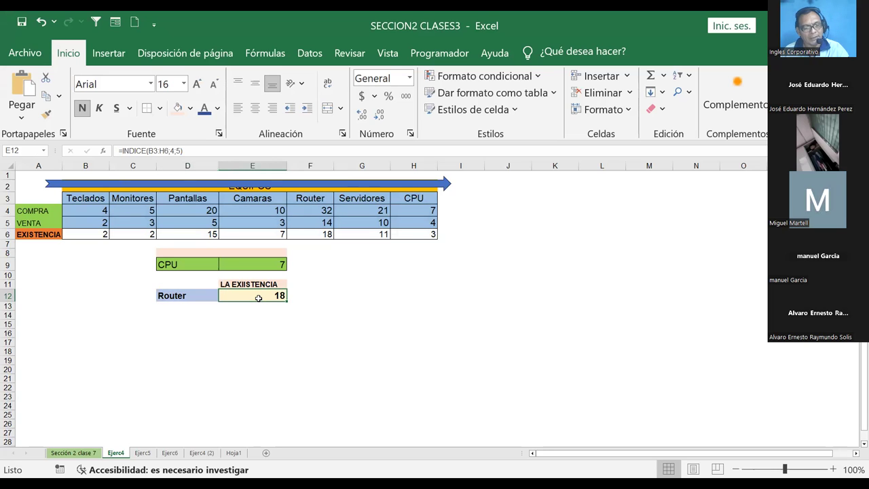
double_click(259, 298)
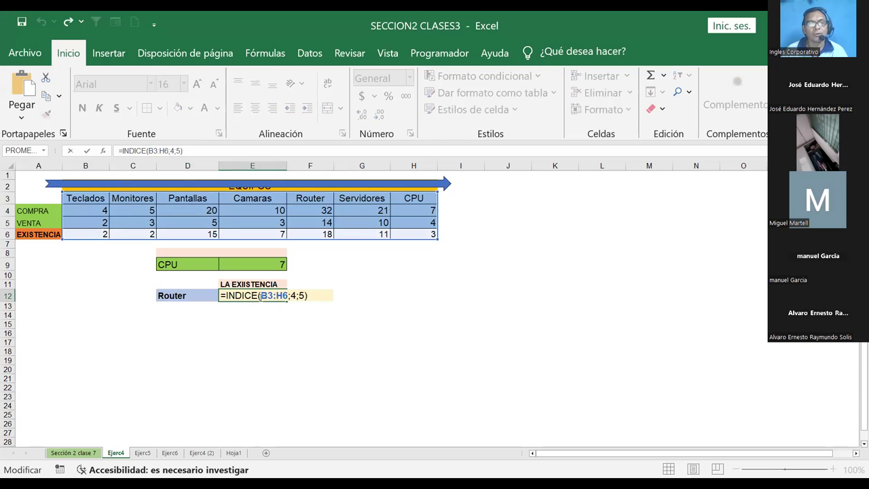
left_click(275, 295)
left_click_drag(288, 295, 260, 296)
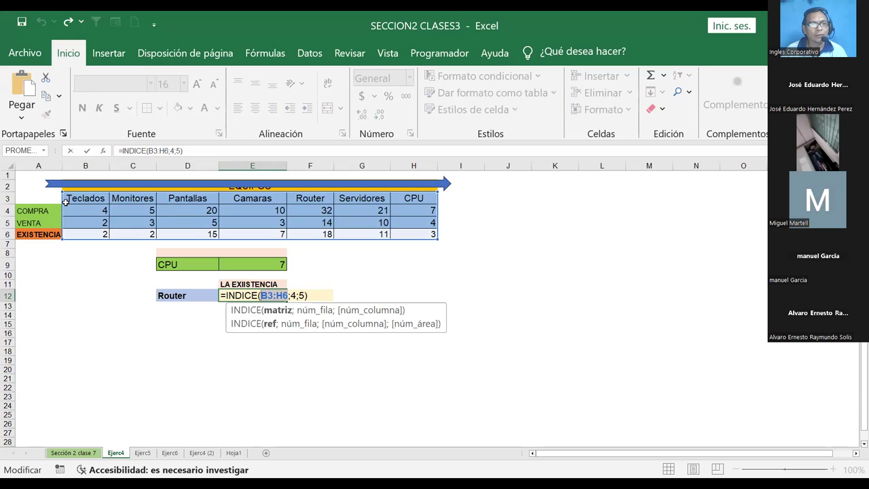
left_click(294, 295)
double_click(294, 296)
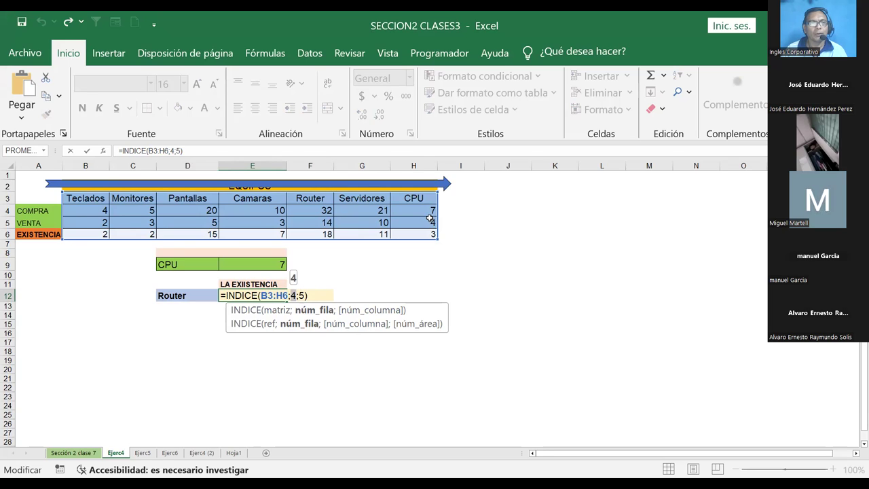
key("Right")
key("Delete")
type("1")
key("Return")
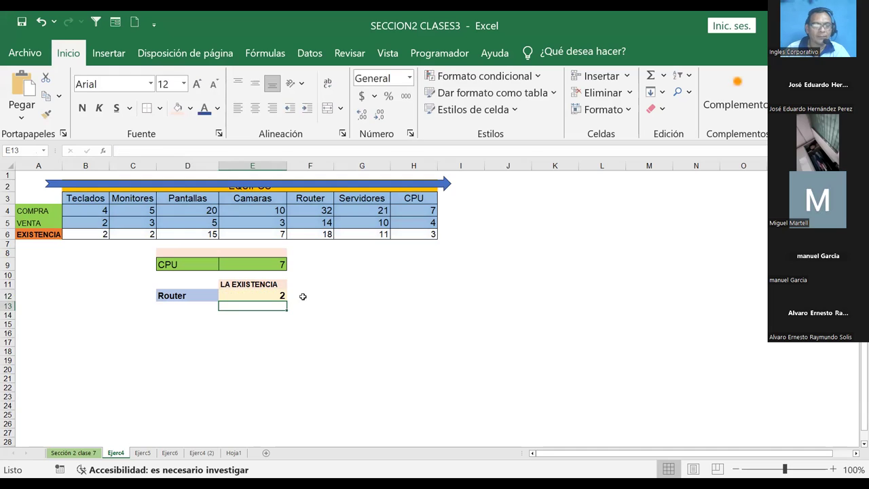
- Relabel D12 from Router to Teclados
left_click(176, 296)
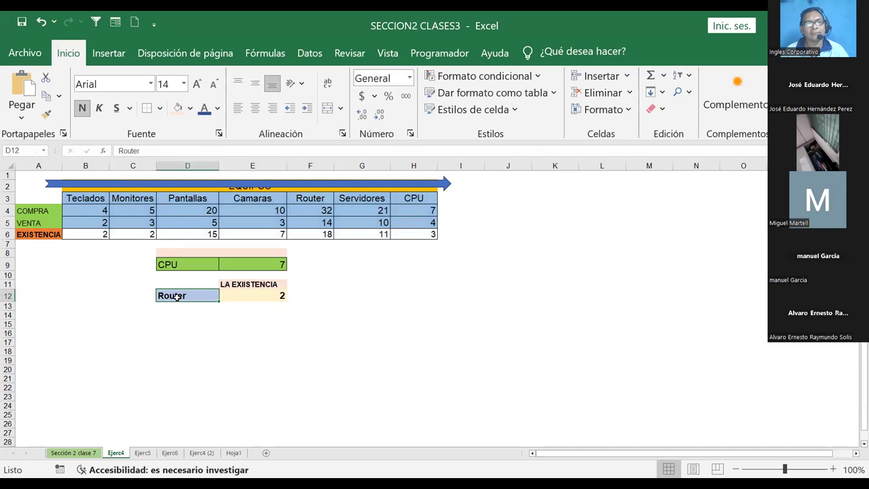
left_click(261, 297)
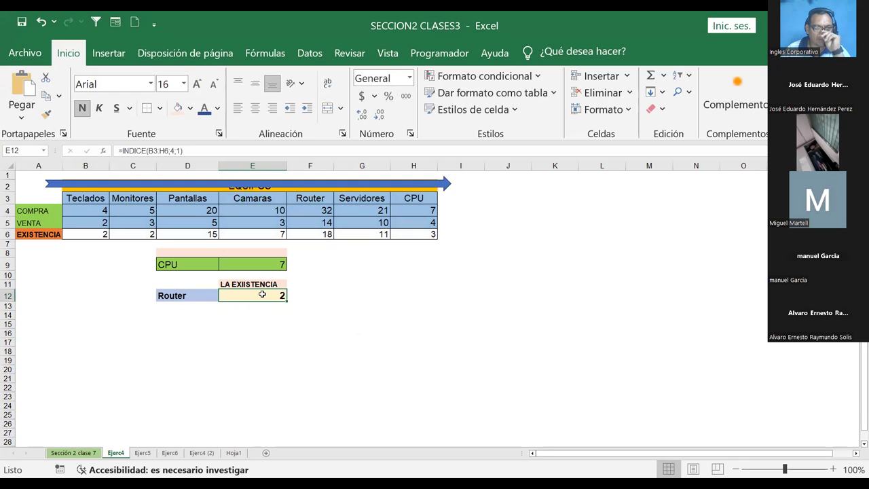
left_click(167, 297)
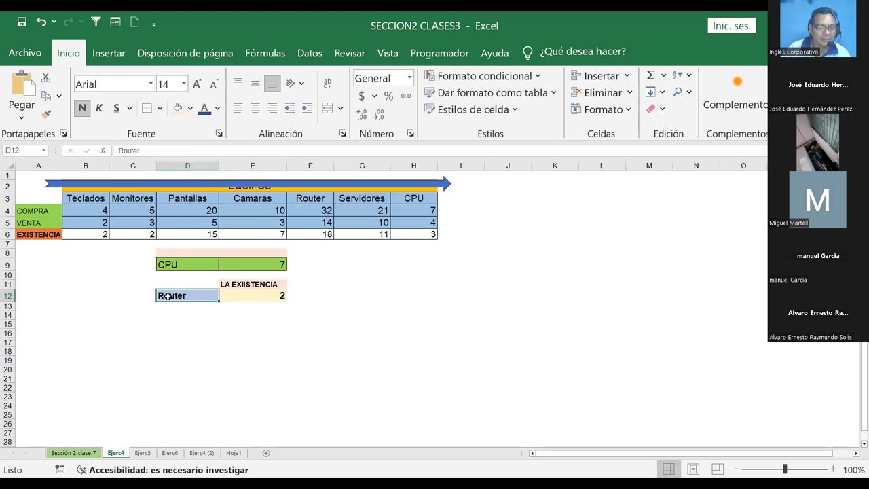
type("Teclados")
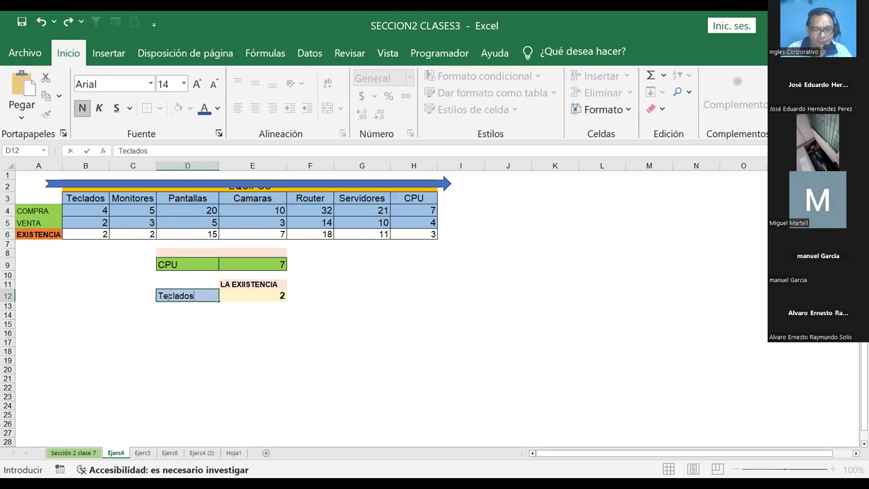
key("Return")
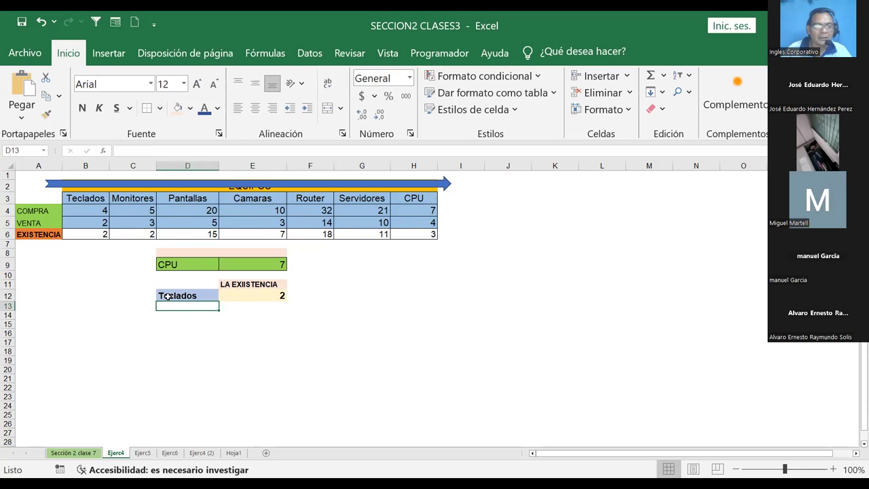
- Delete the Teclados label, leaving D12 blank
left_click(271, 351)
left_click(253, 295)
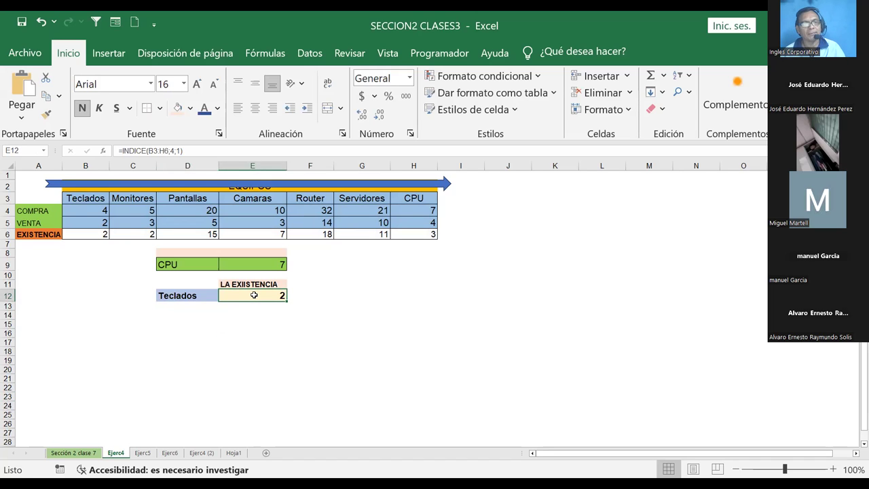
left_click(186, 296)
key("Delete")
left_click(252, 333)
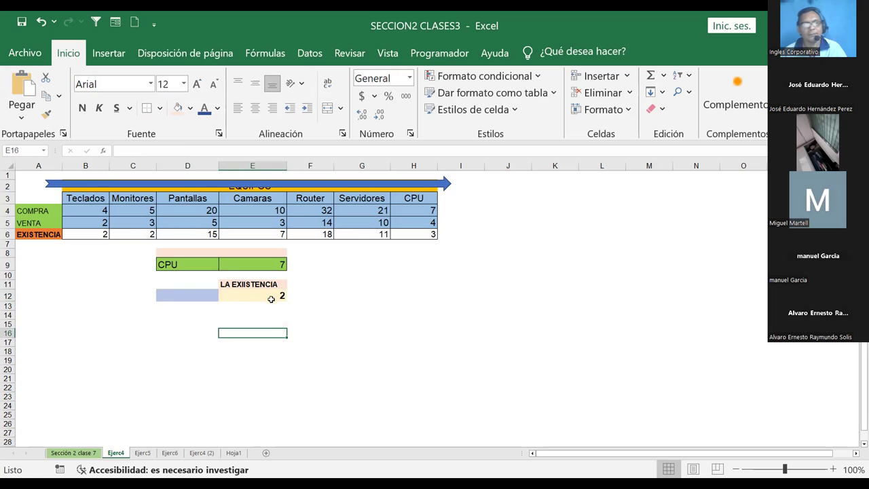
left_click(269, 295)
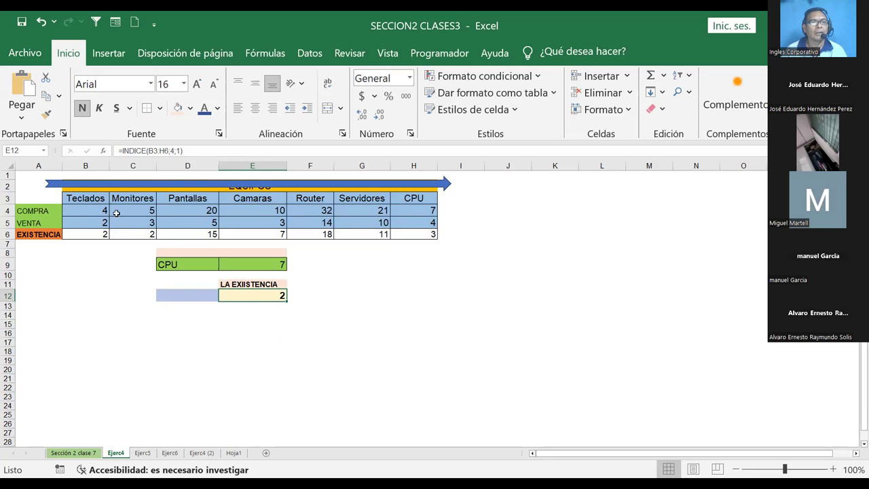
- Fill B6 with dark blue after briefly trying green
left_click(80, 234)
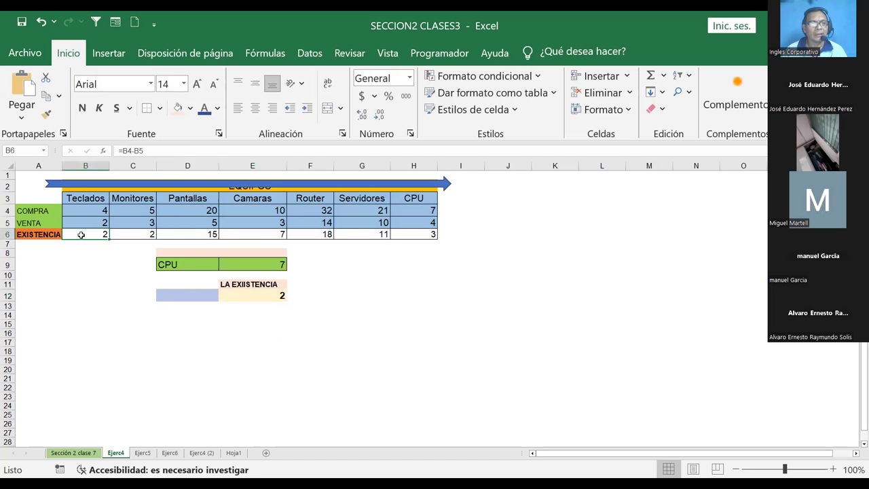
left_click(191, 110)
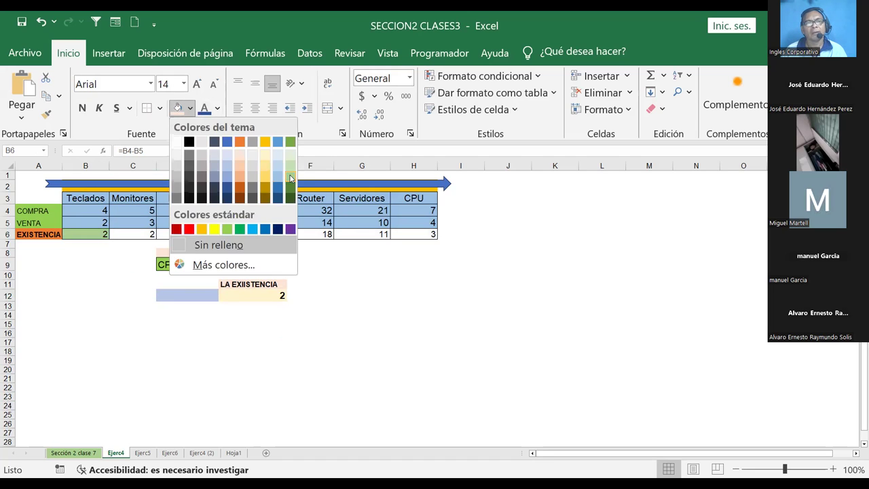
left_click(291, 178)
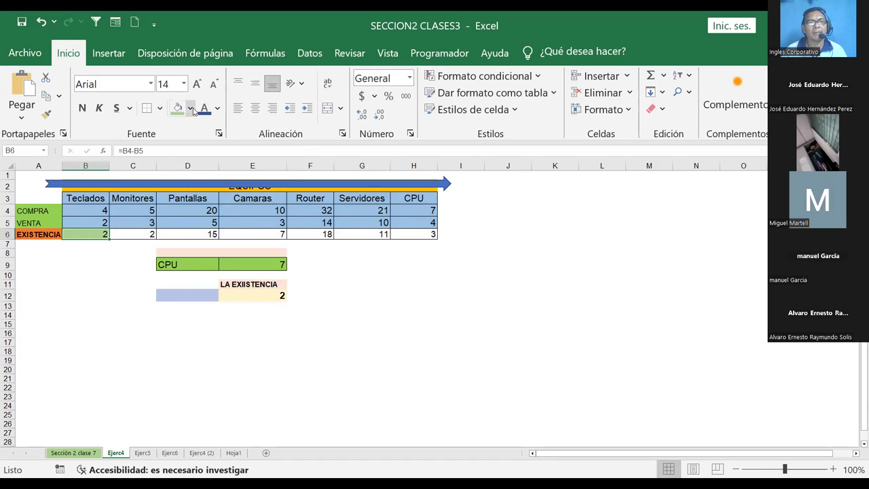
left_click(192, 110)
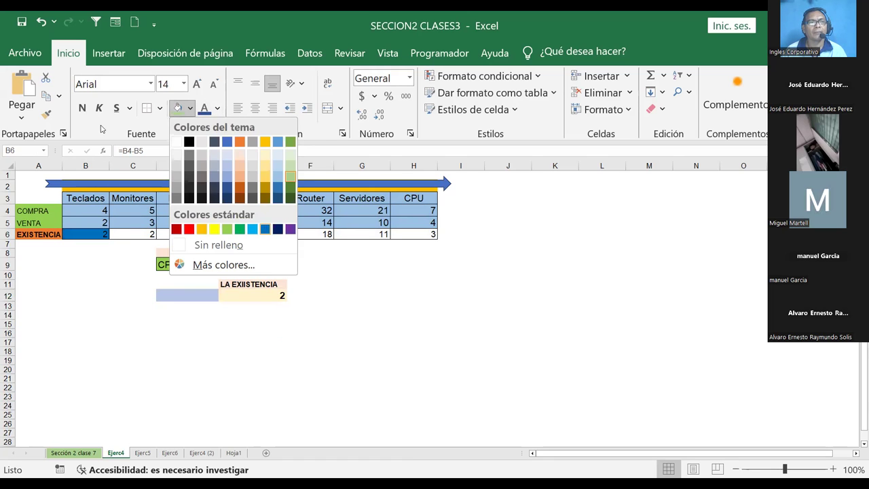
left_click(265, 229)
left_click(100, 272)
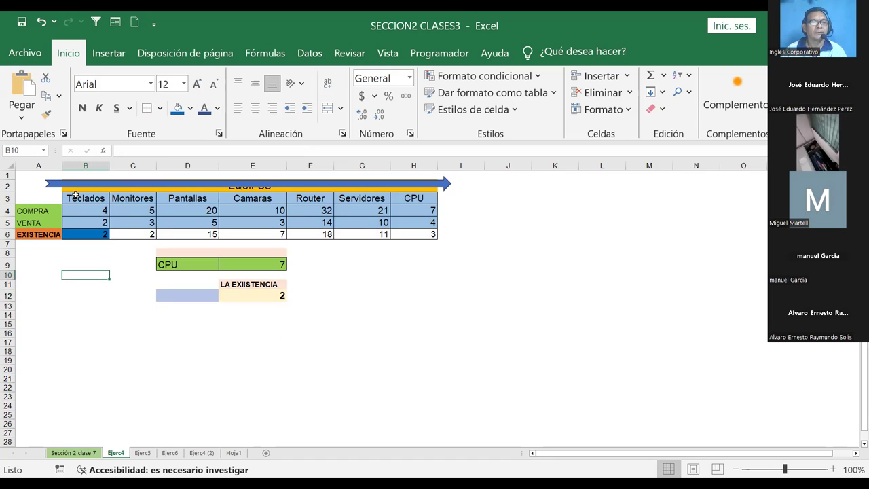
- Trace the Teclados column down to B6 and compare its =B4-B5 value with E12's result
left_click(81, 199)
left_click(87, 212)
left_click(87, 223)
left_click(85, 234)
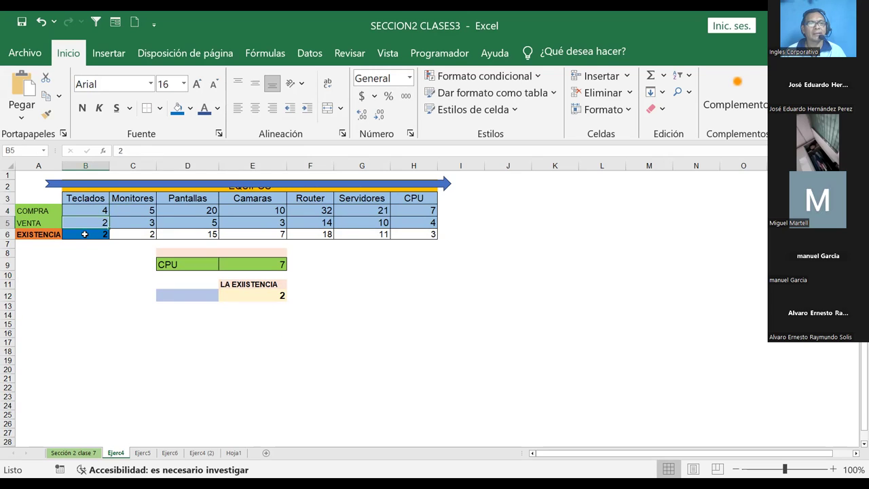
left_click(254, 296)
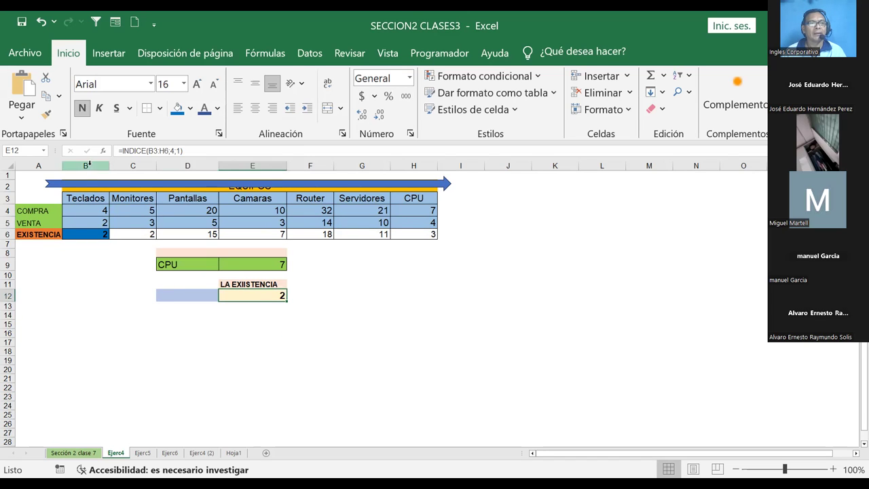
left_click(83, 235)
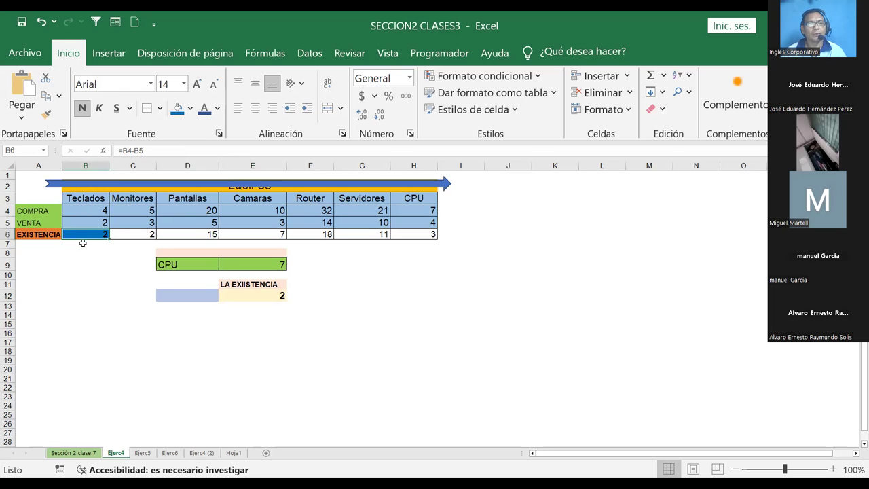
left_click(81, 244)
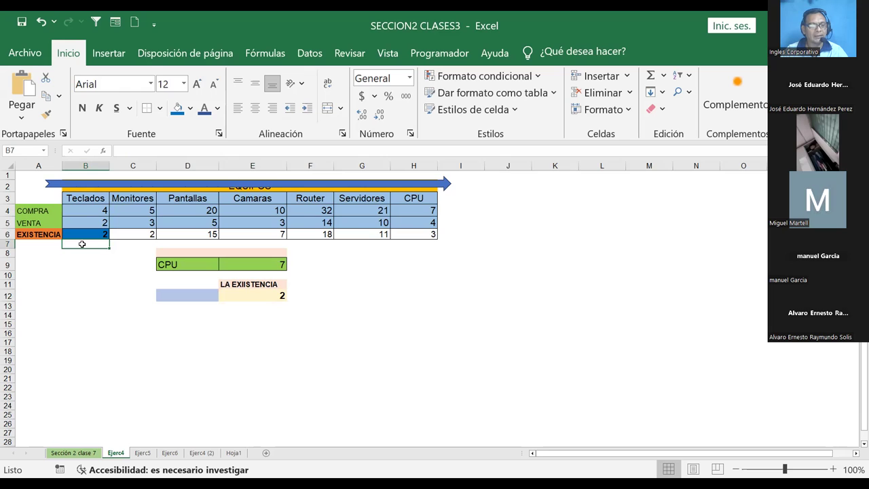
- Type the note F4C1 into B7 under Teclados' existence cell
type("f")
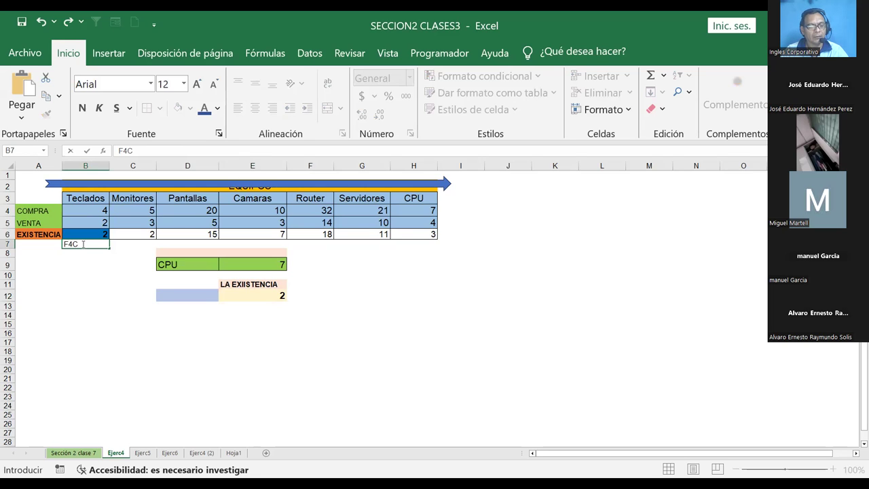
type("1")
key("Return")
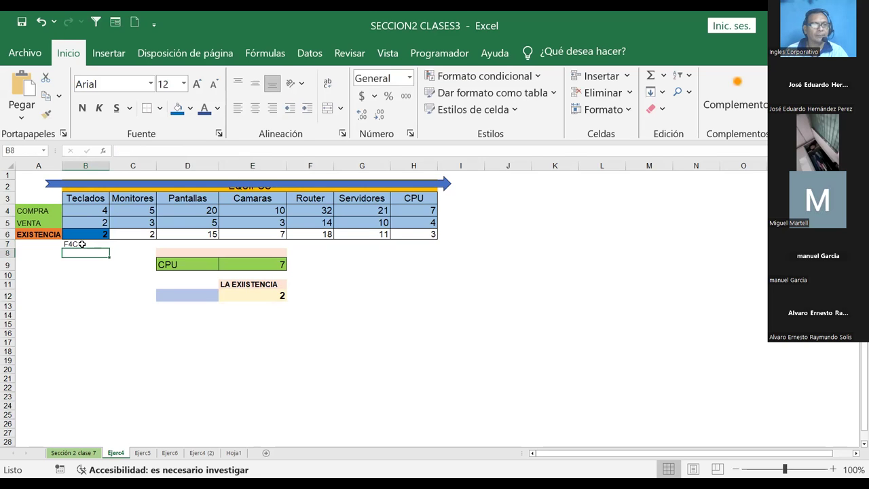
- Re-edit and confirm the INDICE formula in E12, which still returns 2
left_click(250, 297)
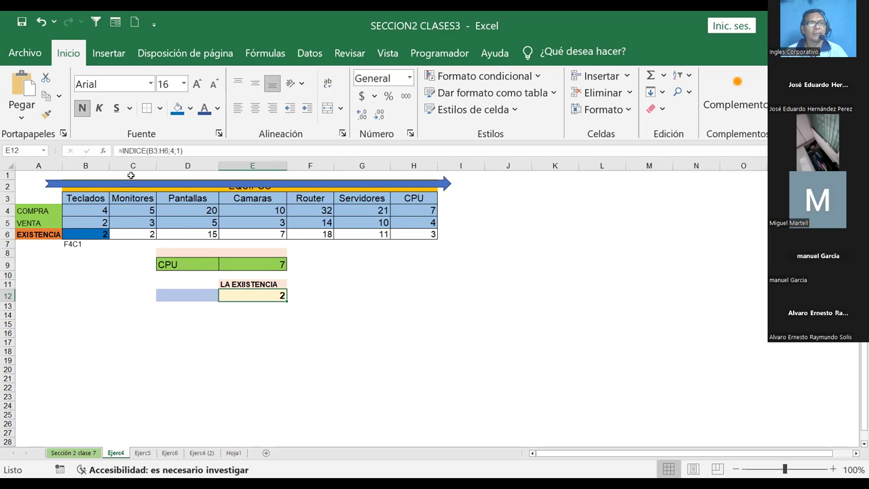
left_click(178, 151)
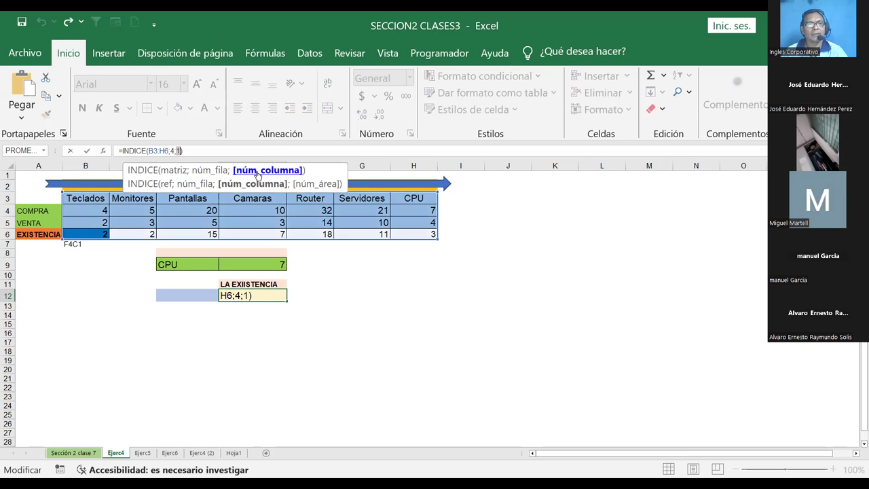
left_click(351, 305)
type("ºº")
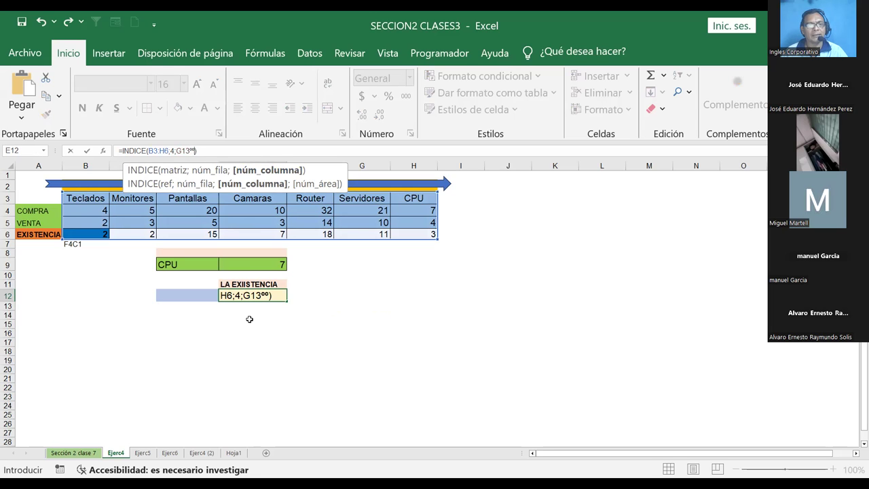
key("Return")
left_click(236, 317)
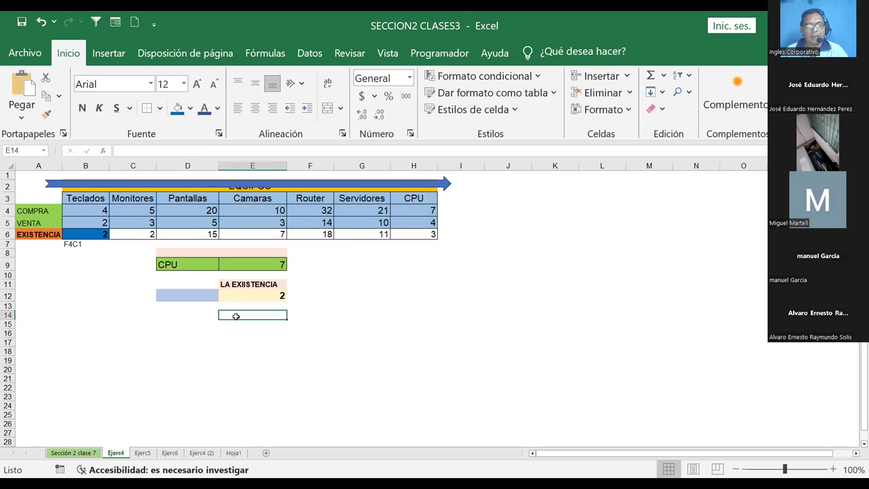
double_click(236, 316)
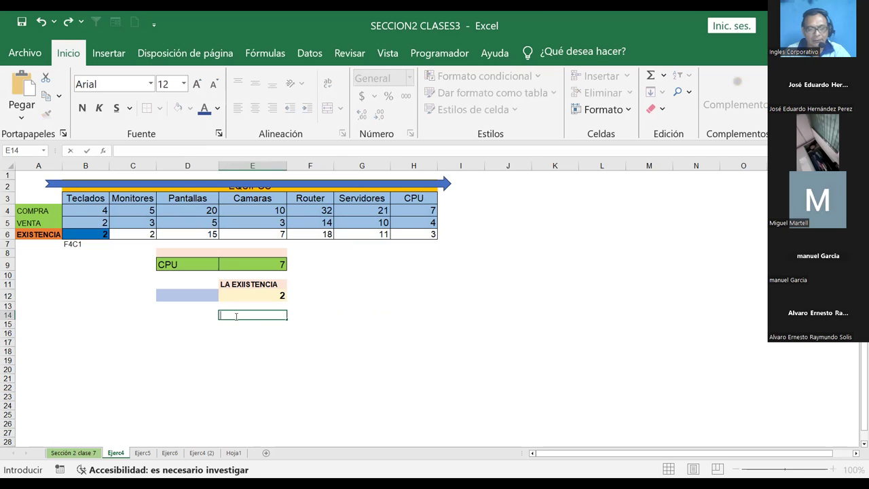
- Enter =INDIRECTO(B7) in E14, which returns #¡REF! for B7's F4C1 text
type("=")
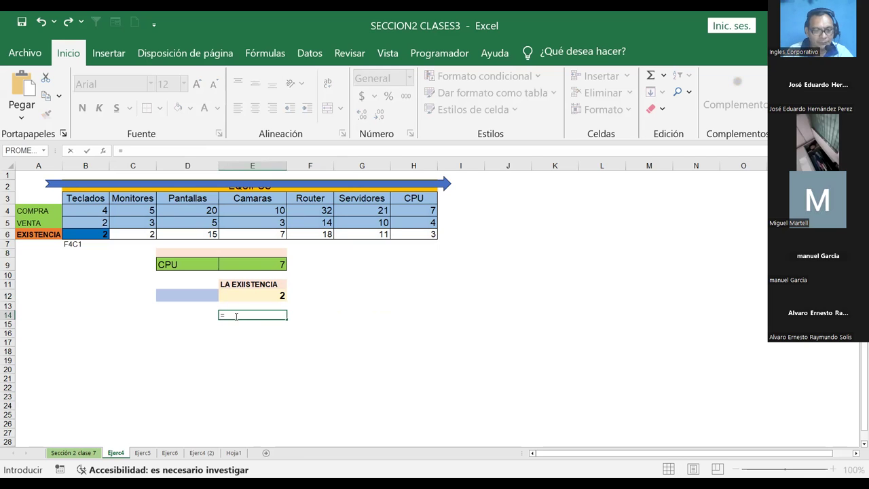
type("INDIRECTO")
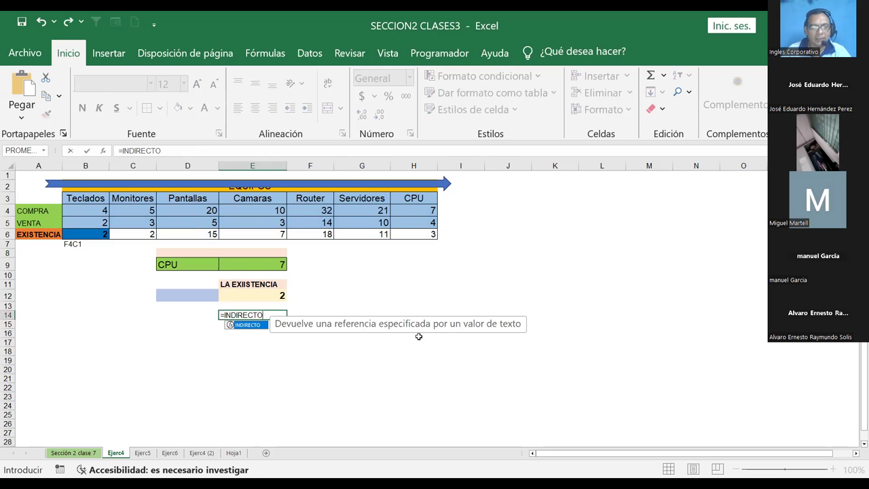
type("(")
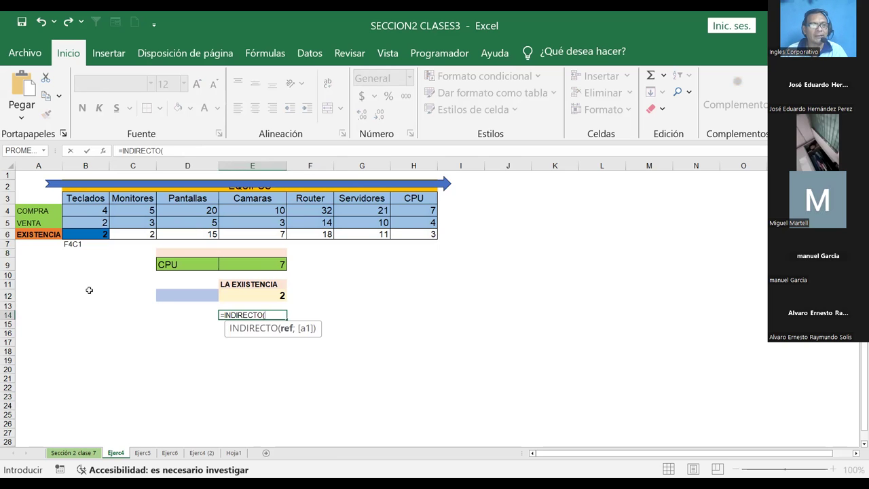
left_click(71, 244)
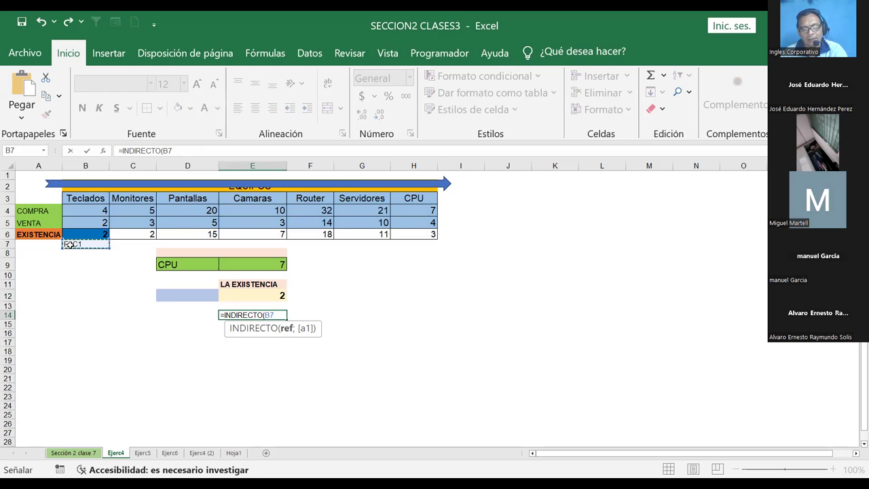
key("Return")
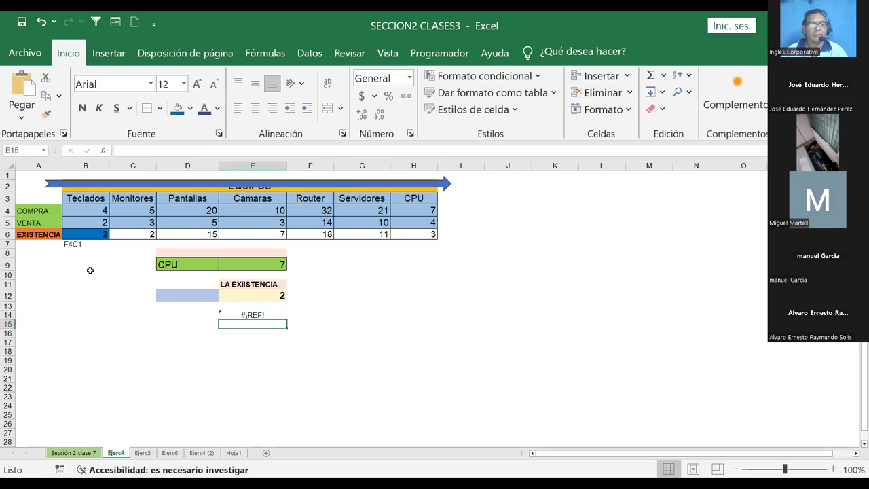
left_click(261, 315)
left_click(74, 245)
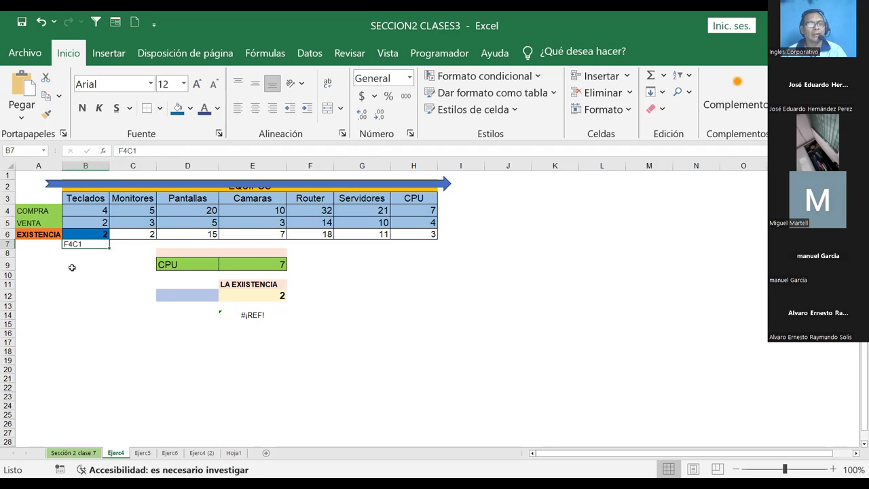
- Add the labels F in A9 and C in A10
left_click(33, 267)
type("F")
key("Return")
type("C")
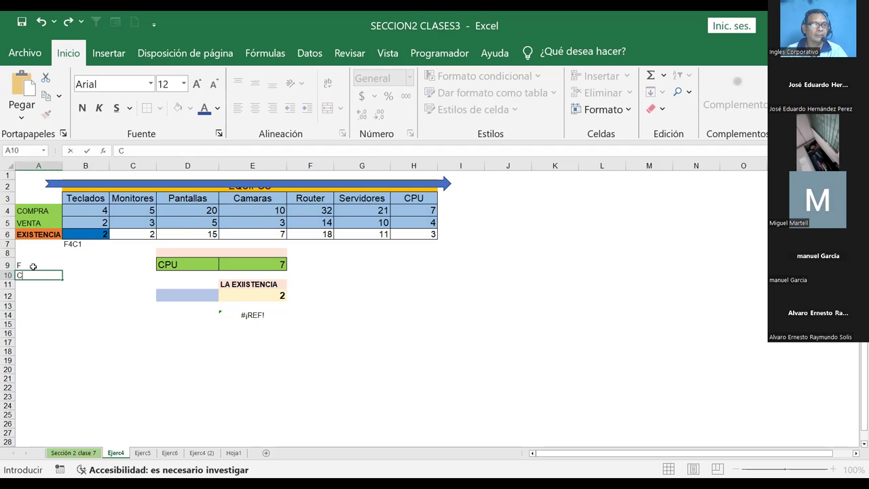
key("Return")
key("Up")
key("Up")
key("Right")
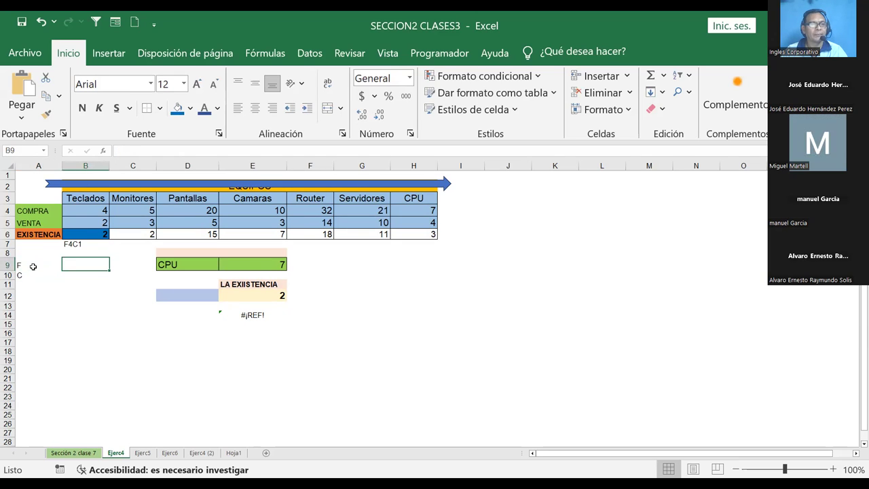
left_click(33, 266)
left_click_drag(32, 266, 34, 275)
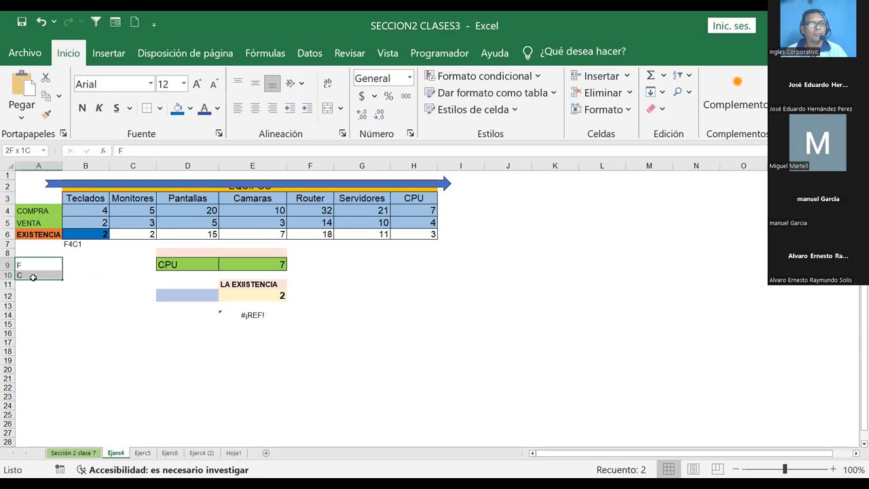
left_click(38, 266)
left_click(73, 264)
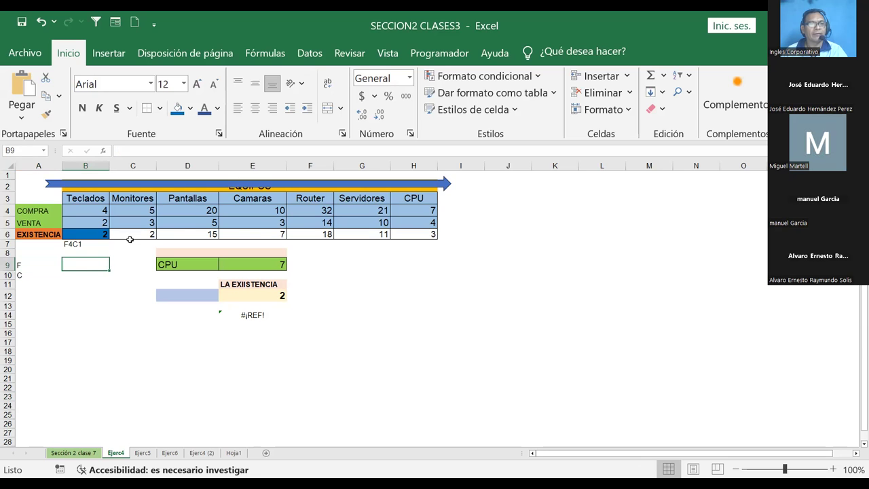
left_click(55, 275)
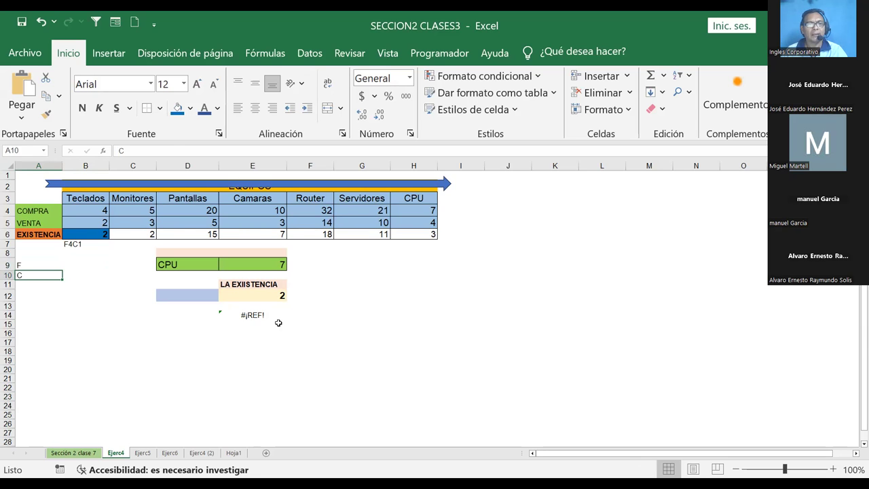
- Clear the #¡REF! INDIRECTO formula from E14 and review the E9 and E12 formulas
left_click(251, 315)
key("Delete")
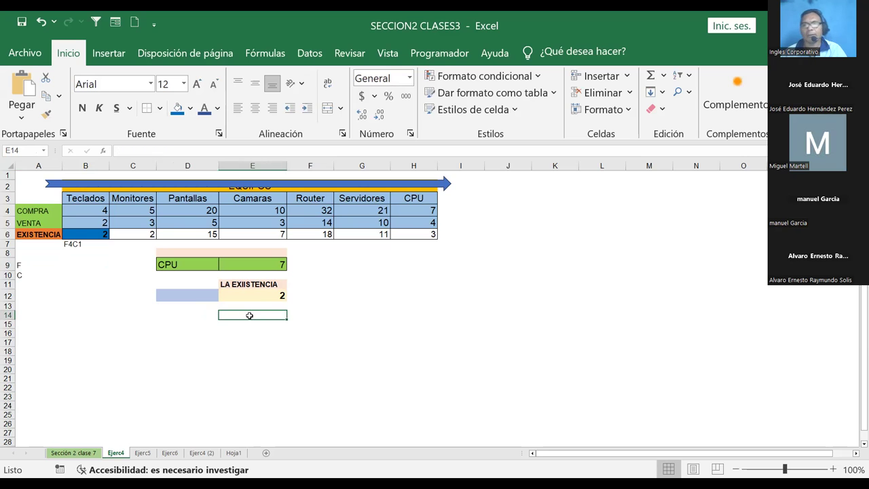
left_click(185, 361)
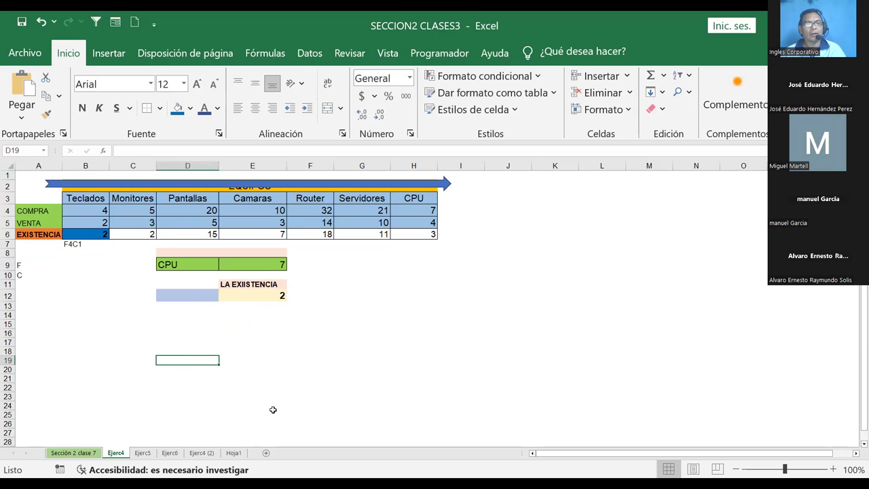
left_click(178, 265)
left_click(269, 266)
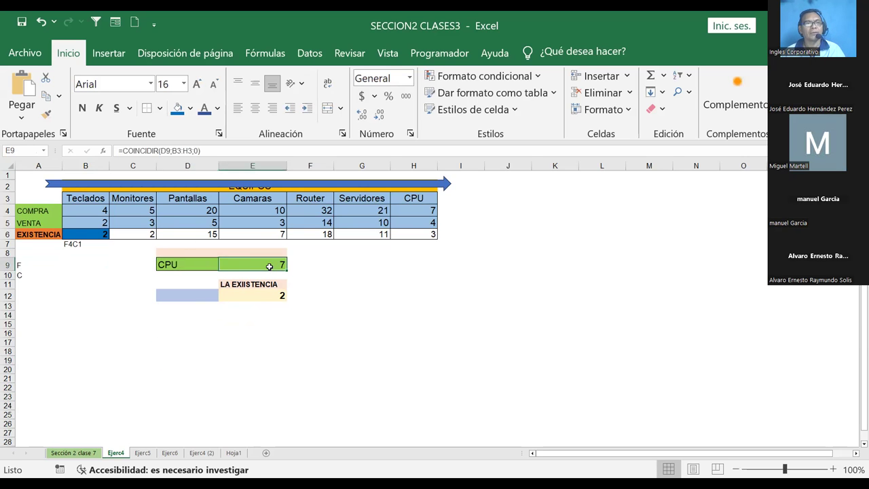
left_click(262, 298)
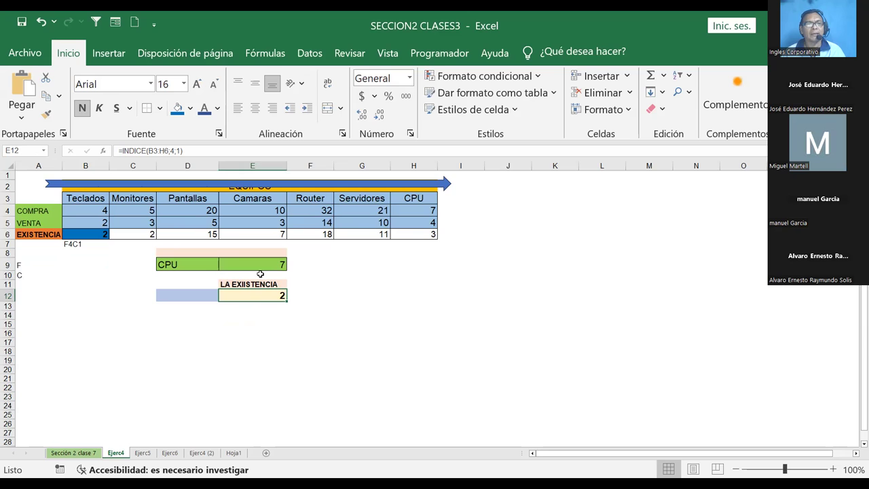
- Change D9's lookup name from CPU to Teclados and check E12's result
left_click(176, 265)
left_click(259, 265)
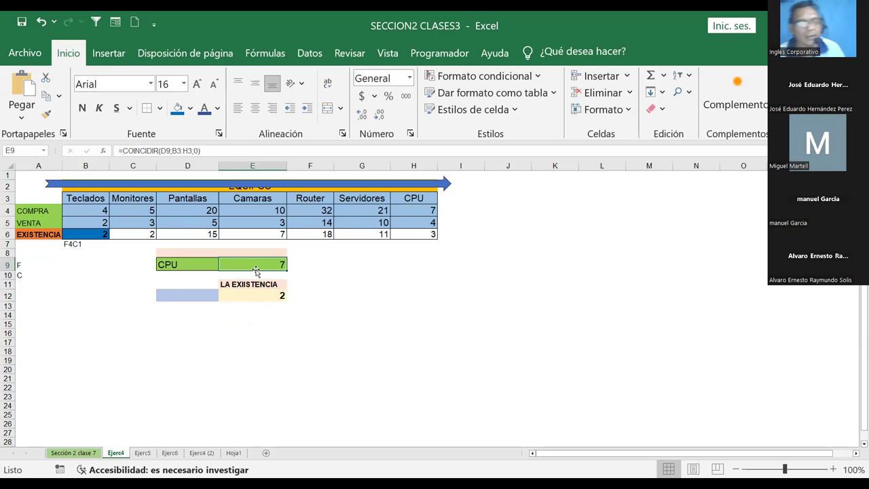
left_click(193, 267)
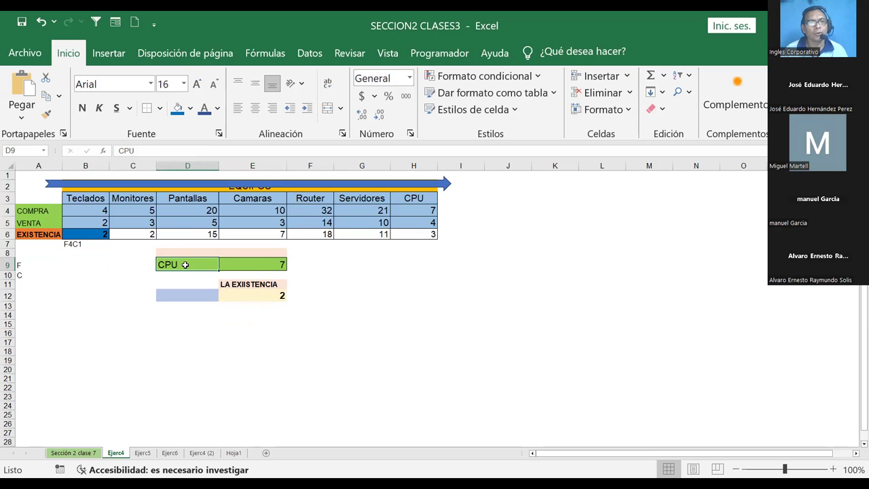
type("TE")
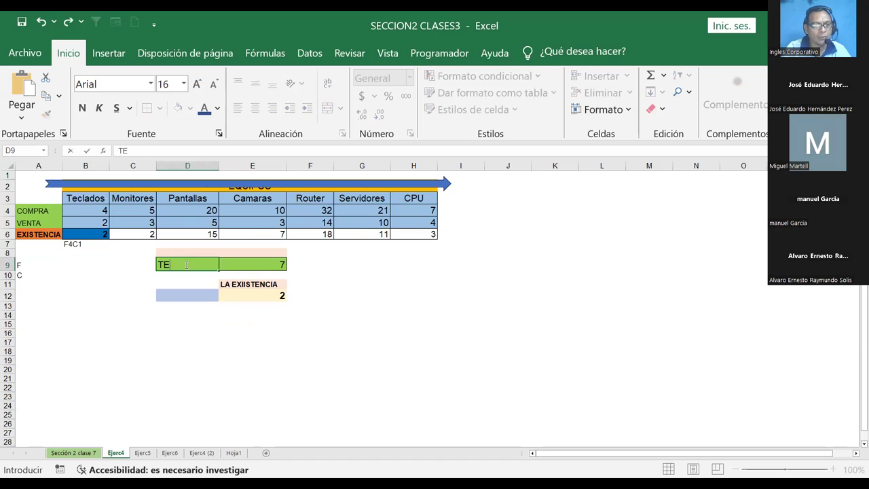
key("BackSpace")
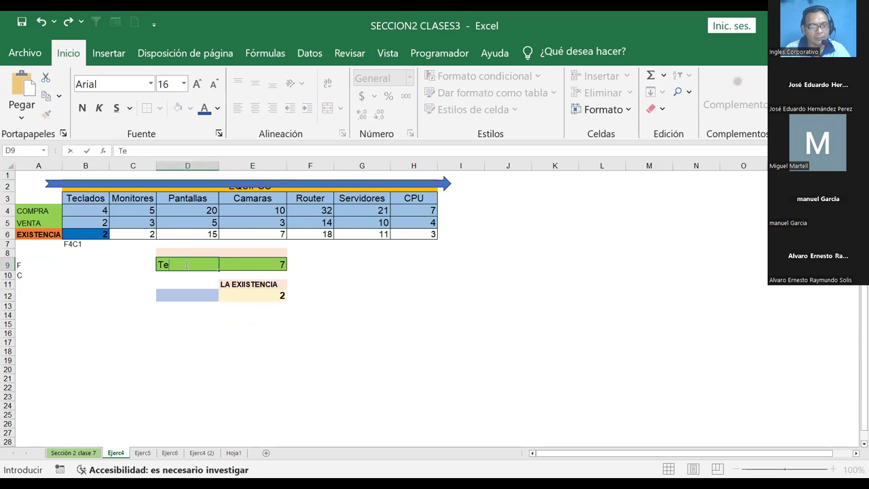
type("clados")
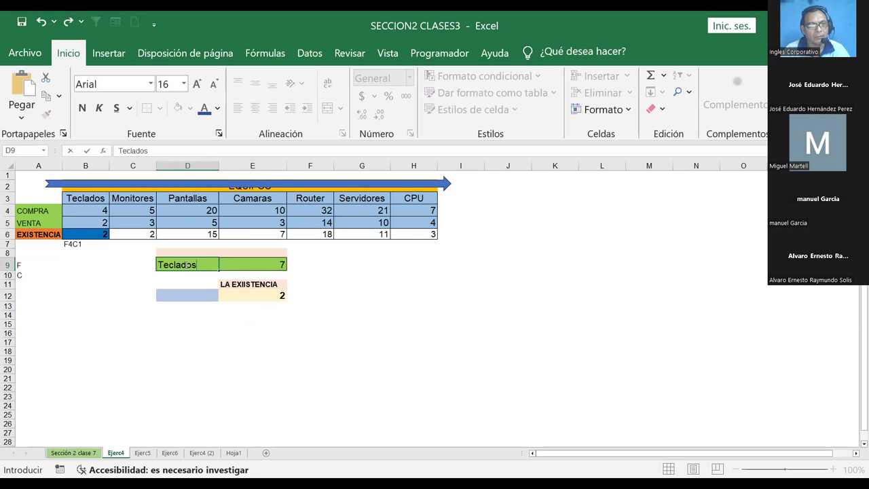
key("Return")
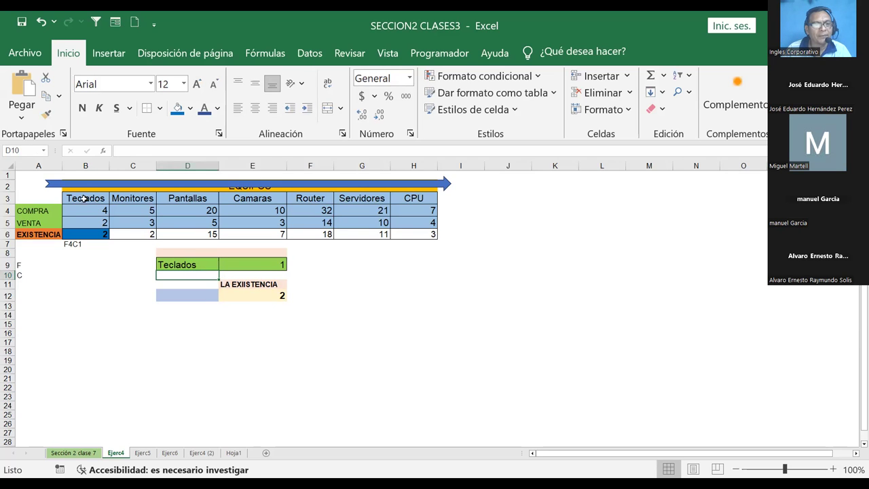
left_click(255, 293)
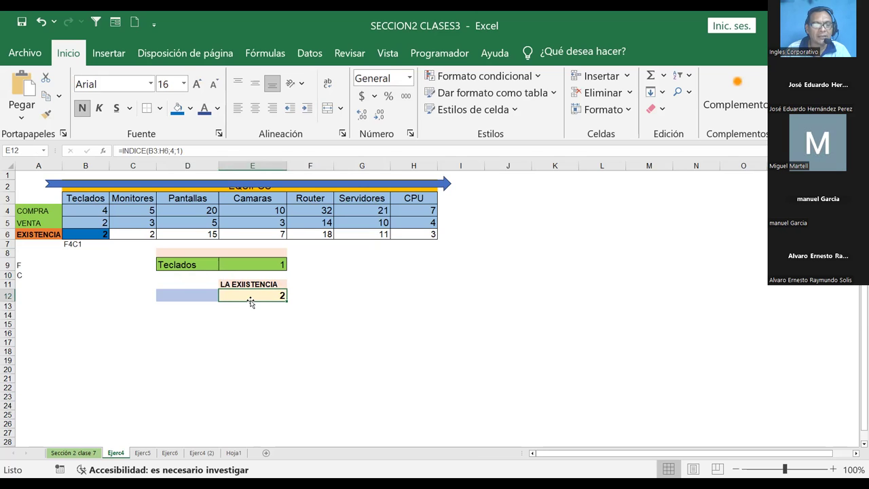
- Try Monitores, then Pantallas, as the D9 lookup name
left_click(197, 264)
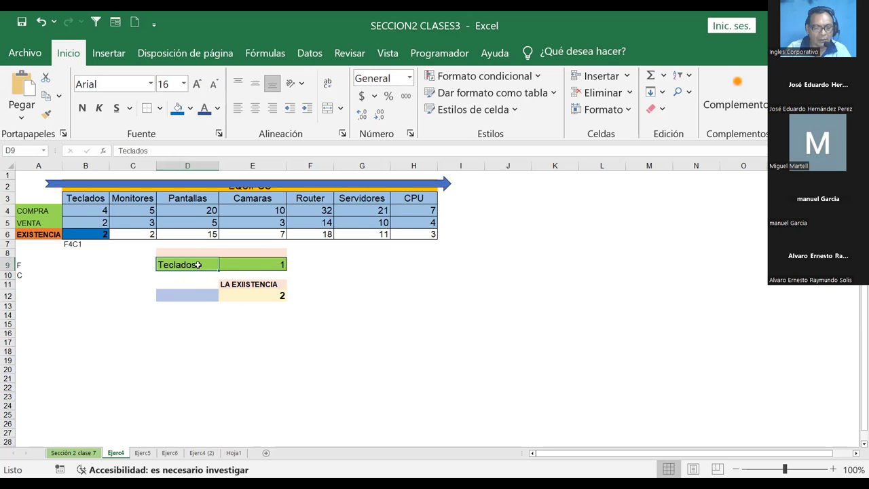
type("Monitores")
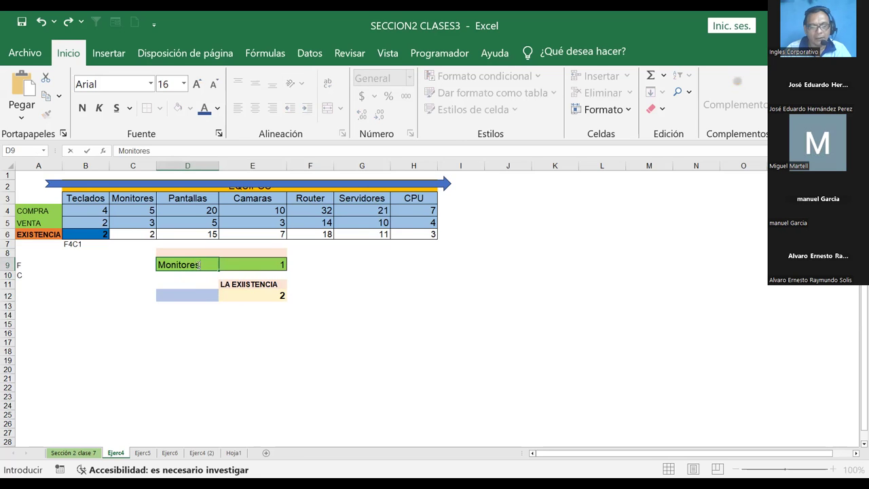
key("Return")
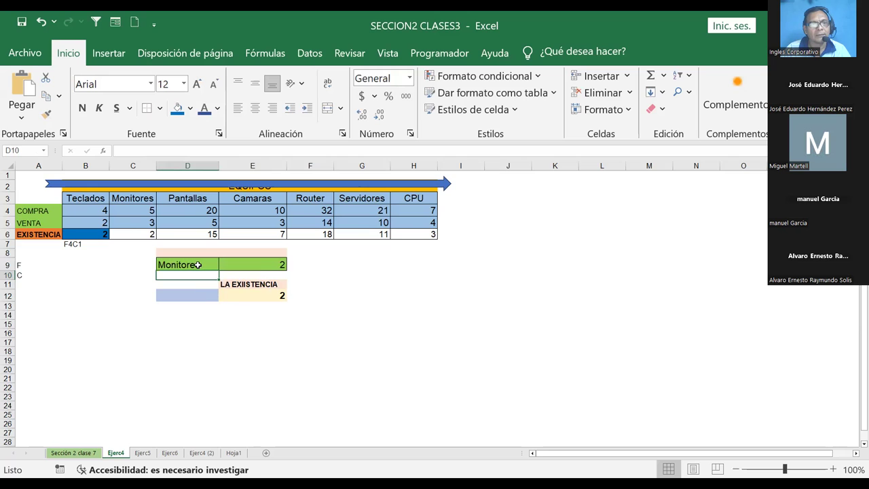
left_click(198, 265)
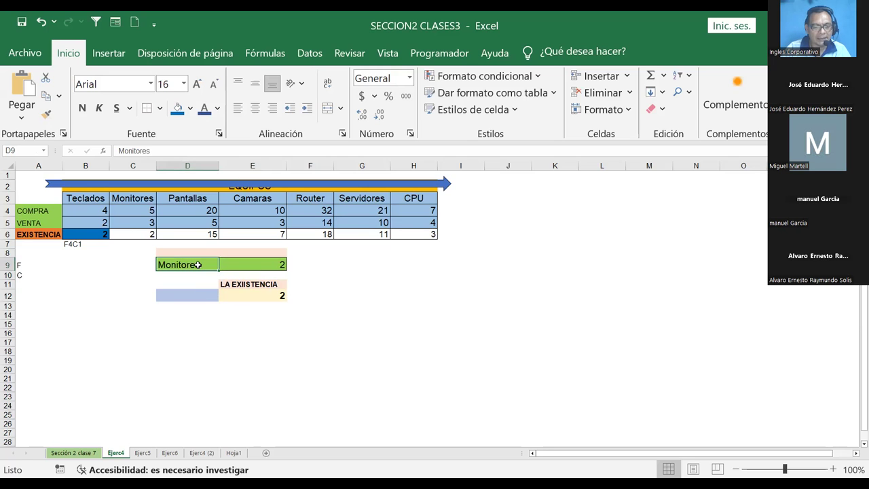
type("Pantalla")
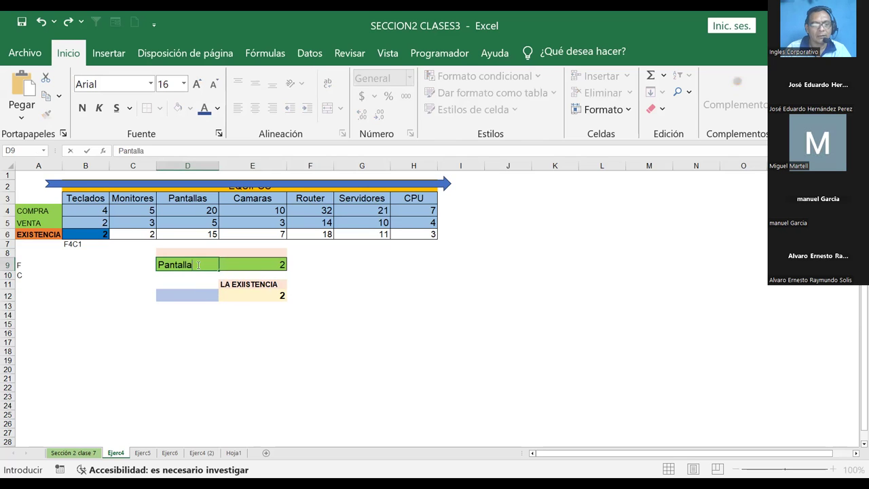
type("s")
key("Return")
- Enter Camaras in D9, fixing the Camaraas typo, so E9 returns 4
left_click(198, 265)
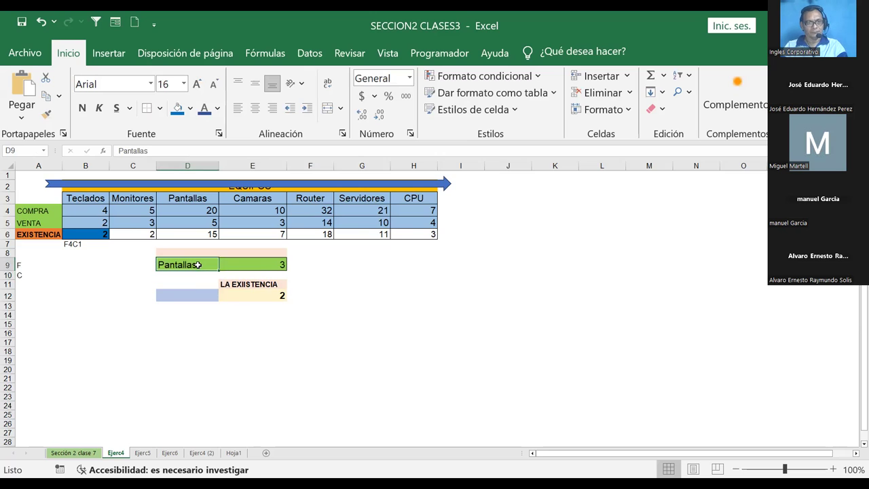
type("C")
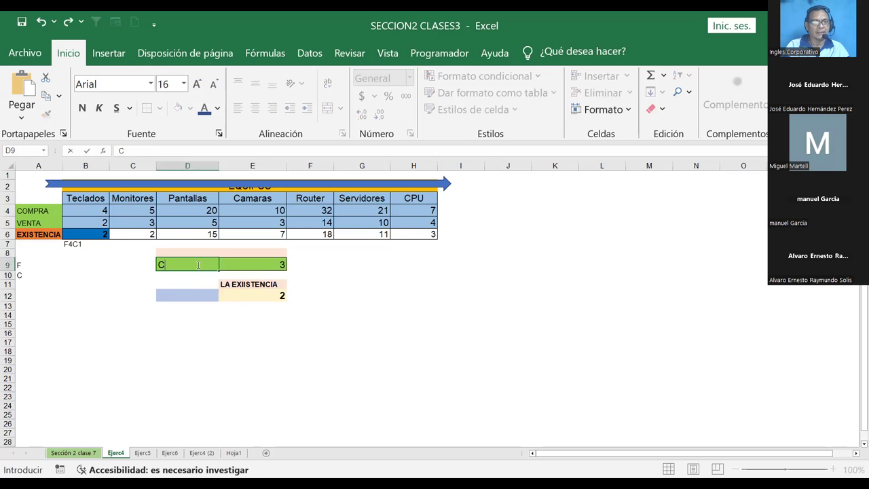
type("amaraas")
key("Return")
left_click(197, 265)
double_click(198, 265)
key("BackSpace")
type("s")
key("Return")
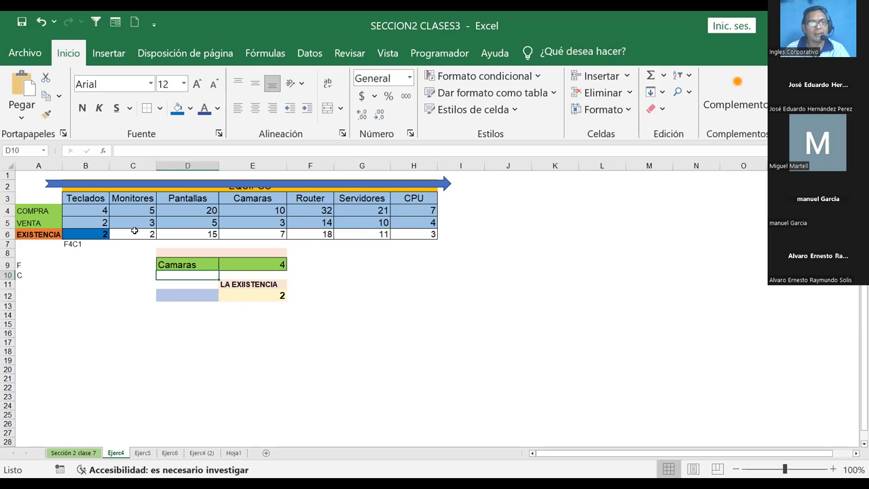
- Nudge the blue arrow above the EQUIPOS title, then enter Servidores in D9 so E9 gives 6
left_click_drag(121, 184, 124, 177)
left_click(409, 325)
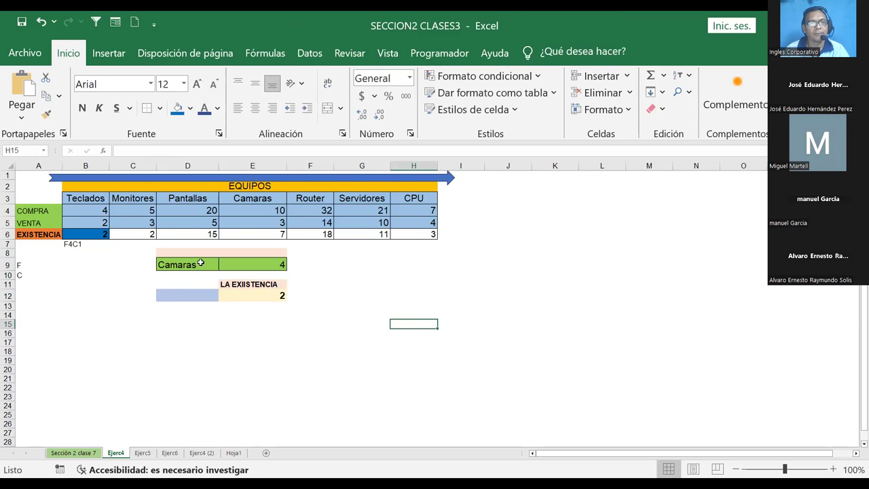
left_click(201, 263)
type("Se")
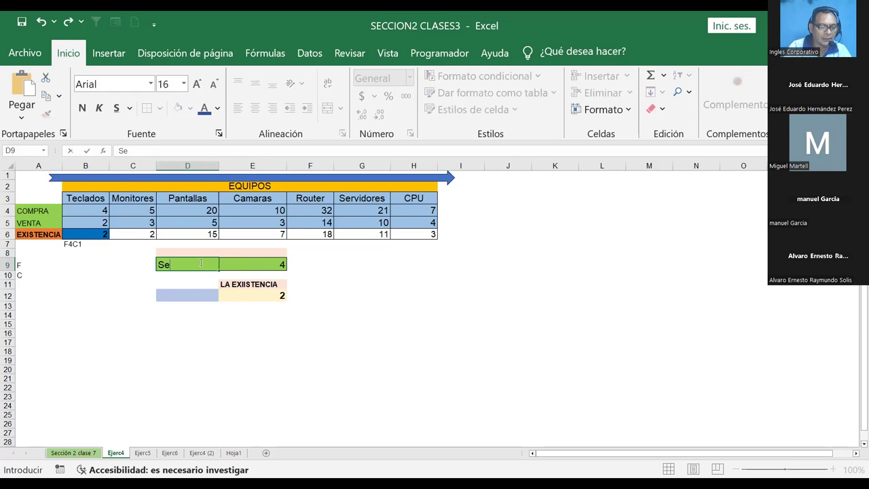
type("rvidores")
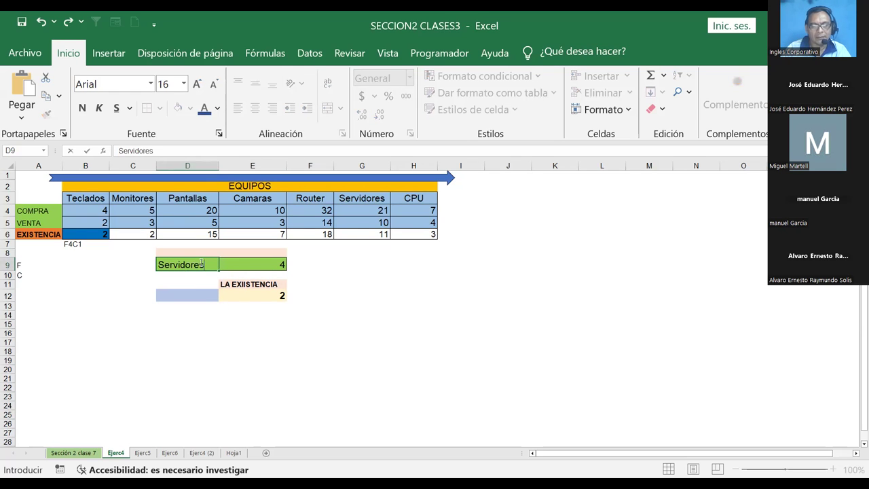
key("Return")
left_click(433, 295)
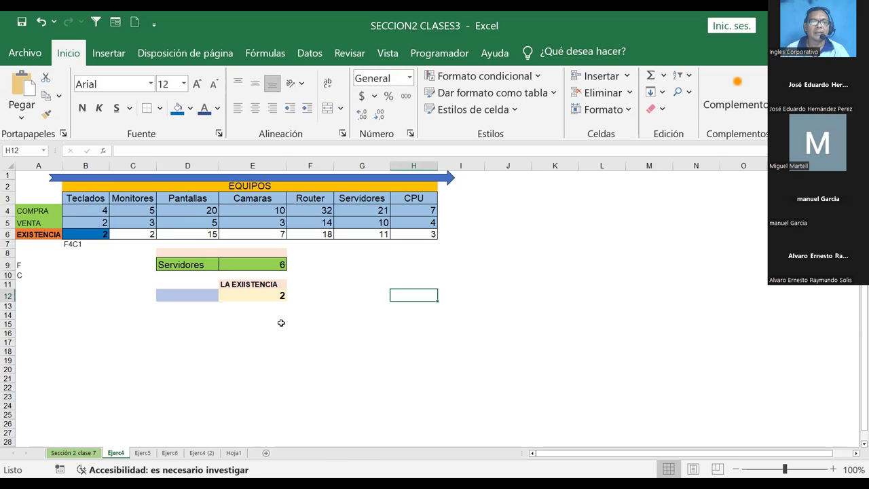
left_click(327, 297)
key("Up")
key("Up")
key("Up")
key("Down")
key("Down")
key("Down")
- Abandon the =indice( draft in F12 and copy E12's formula to E15, giving =INDICE(B6:H9;4;1) = 0
type("=")
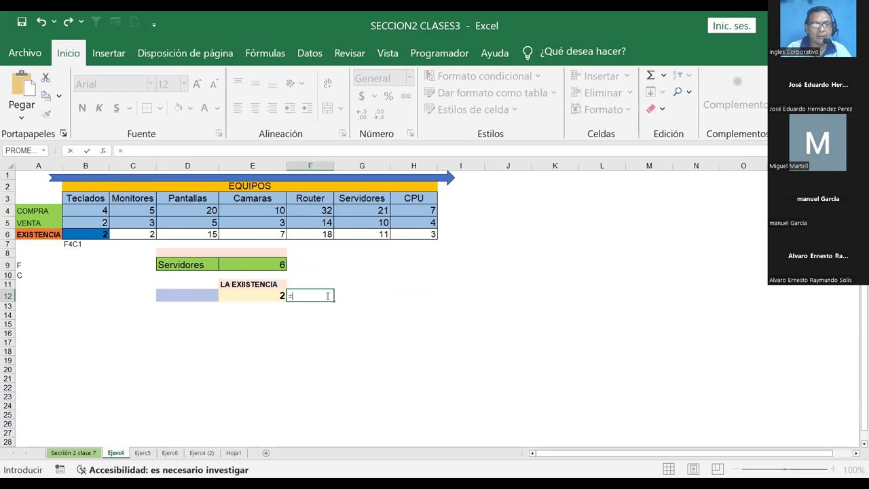
type("indic")
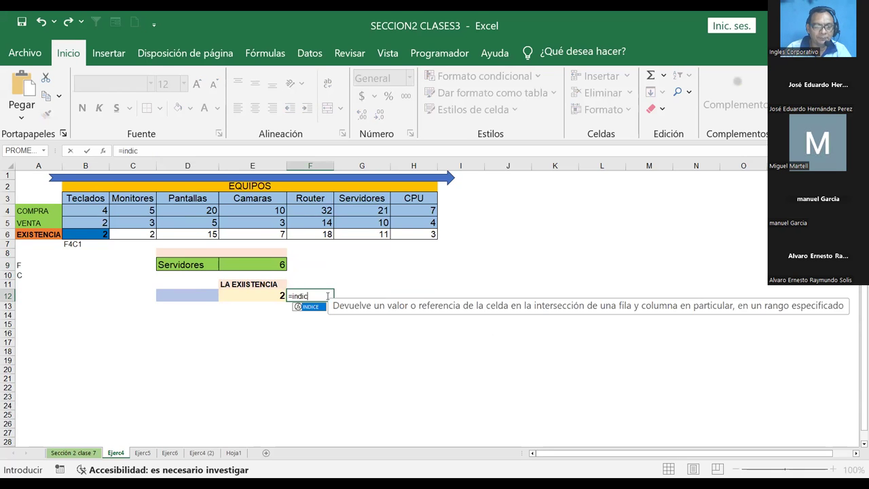
type("e")
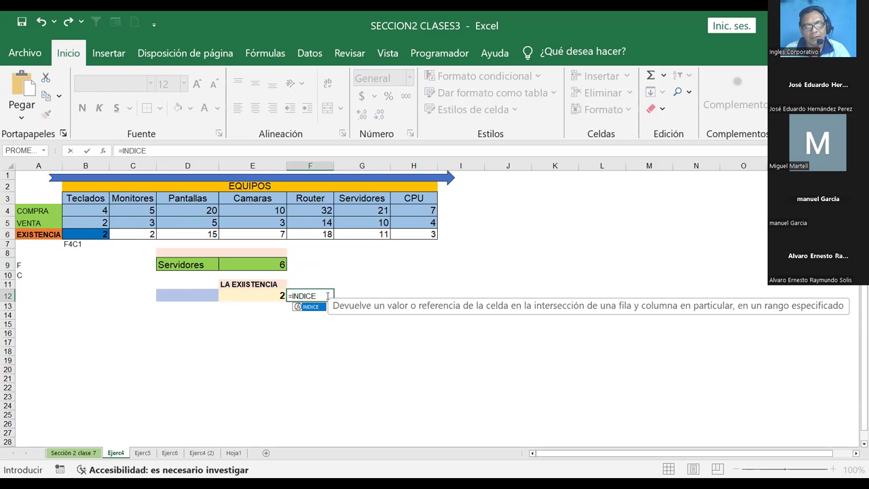
type("(")
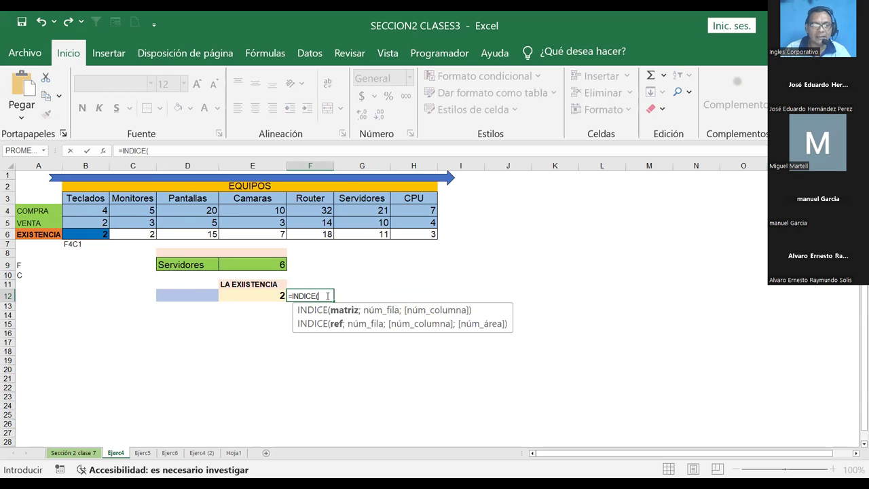
key("Escape")
key("Left")
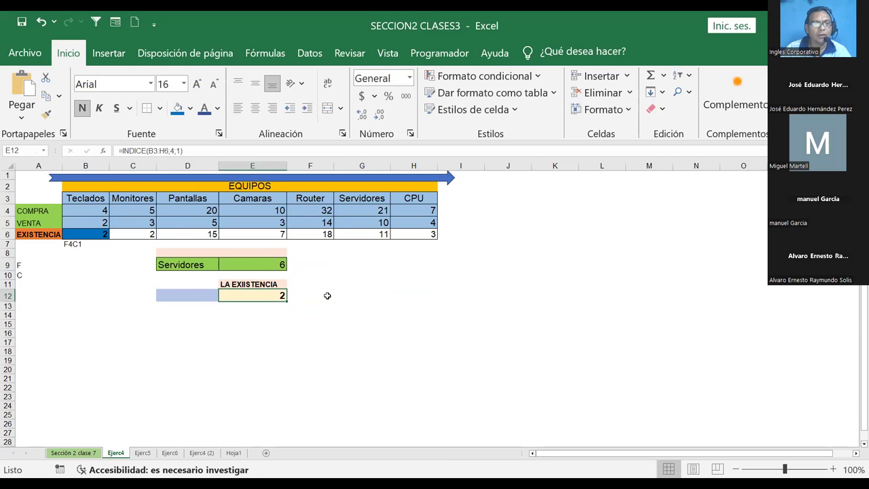
key("ctrl+c")
key("Down")
key("Down")
key("Down")
key("ctrl+v")
key("Escape")
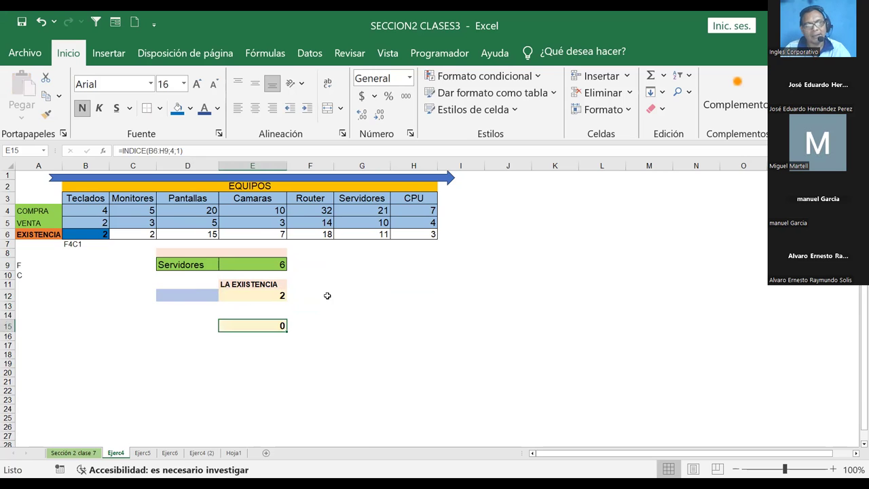
key("F2")
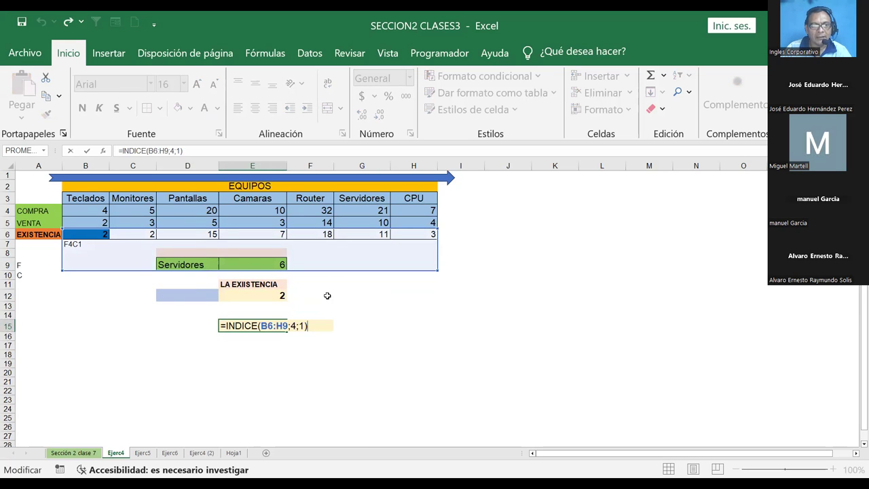
key("Left")
key("Left")
key("Left")
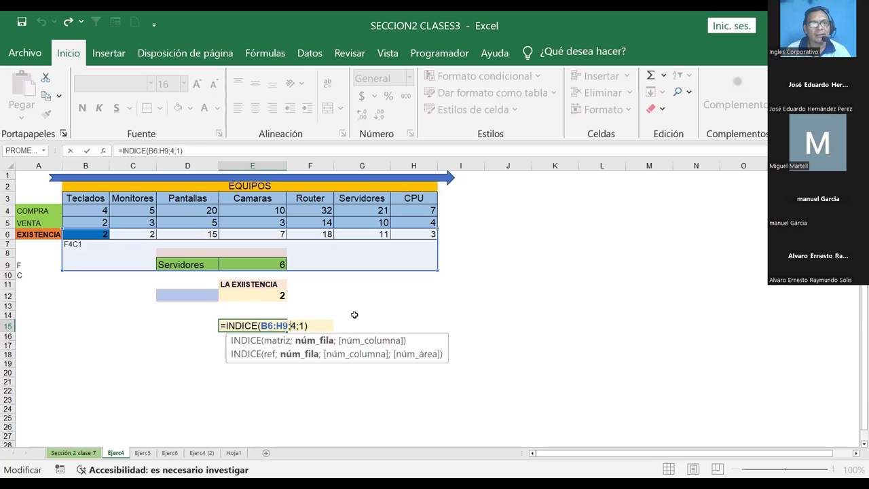
key("Return")
left_click(252, 264)
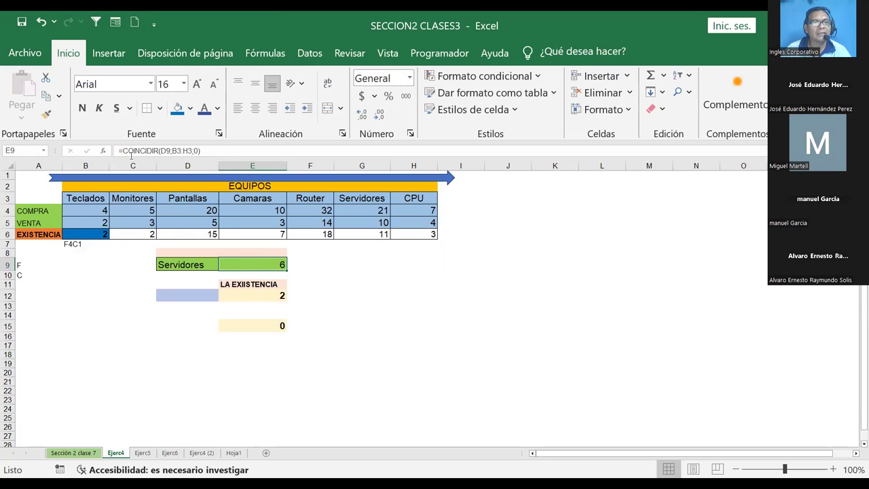
- Copy the COINCIDIR(D9;B3:H3;0) expression from E9's formula bar, discarding the accidental edits
left_click_drag(122, 151, 200, 150)
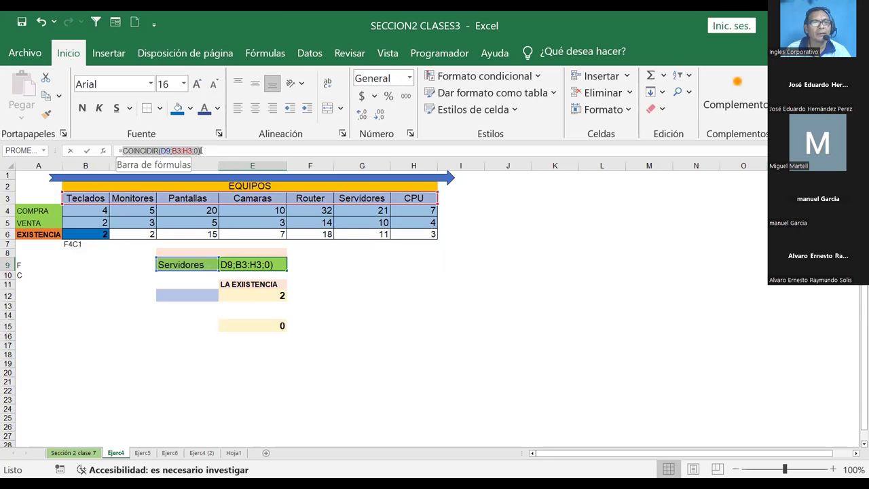
key("ctrl+c")
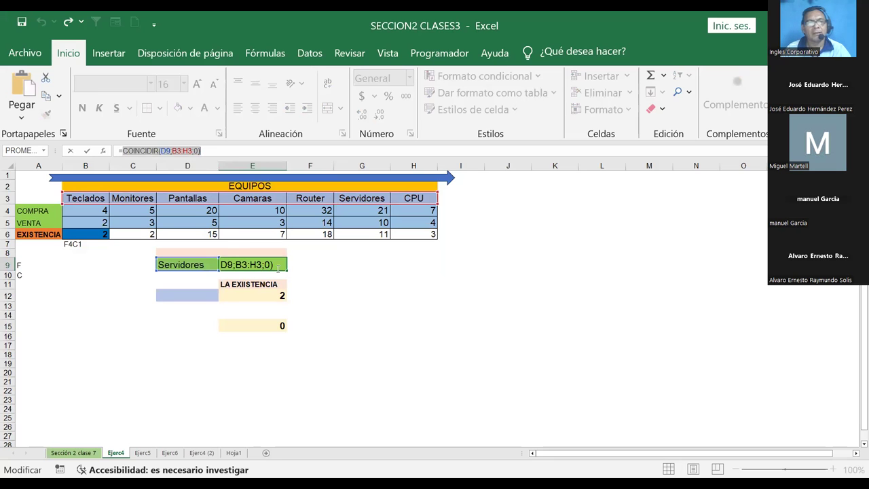
left_click(273, 296)
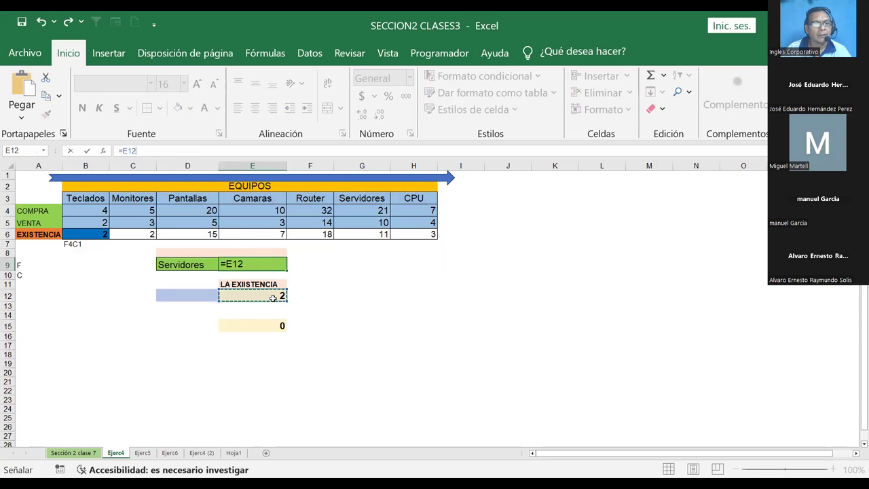
key("Escape")
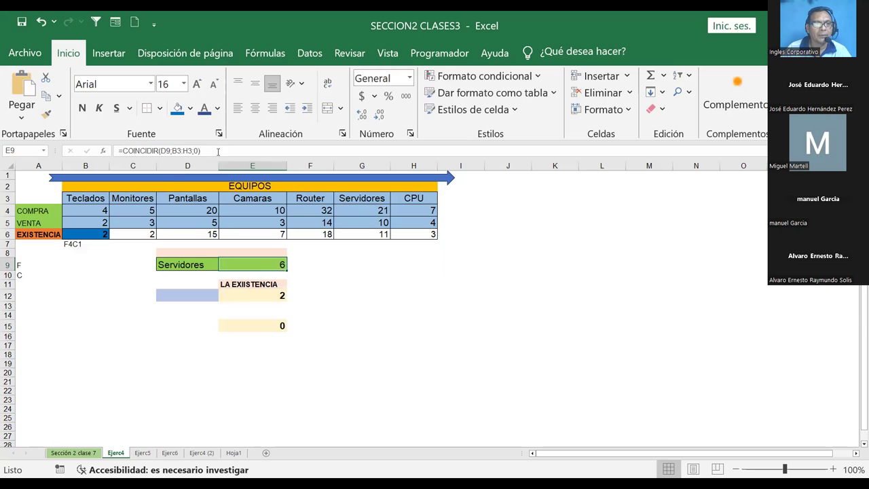
left_click_drag(218, 151, 119, 151)
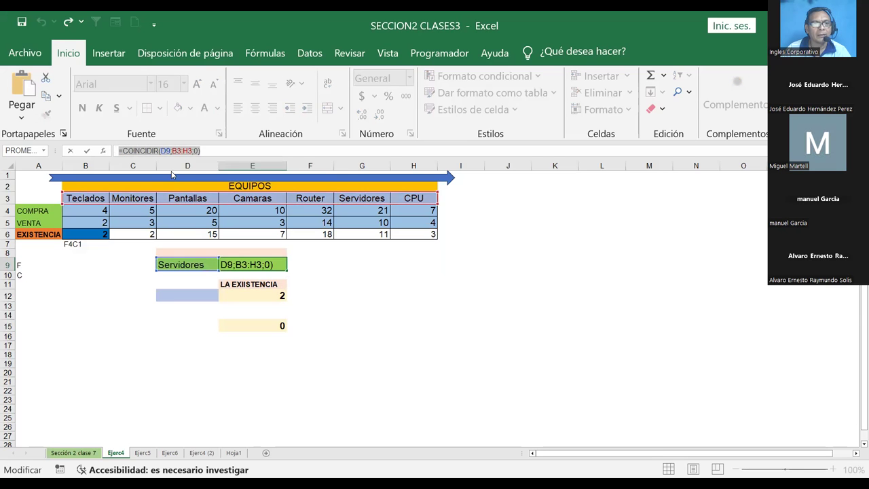
left_click(266, 296)
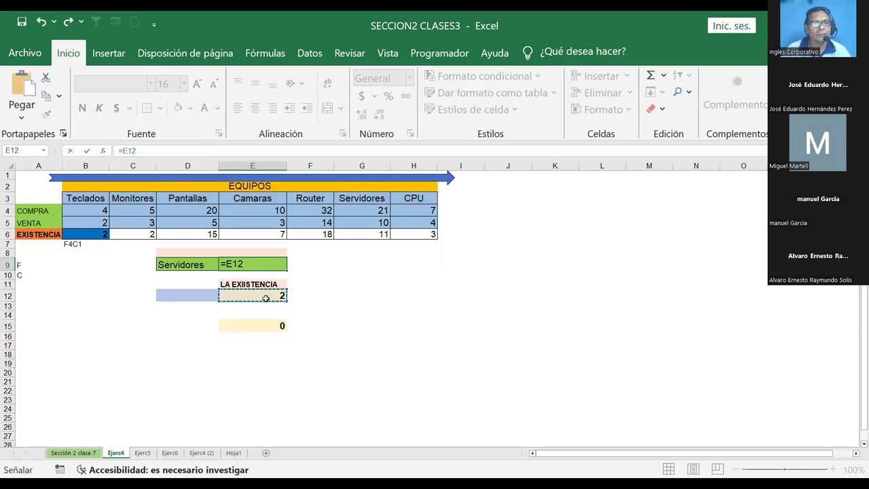
key("Escape")
- Reselect E9's whole COINCIDIR formula text and cancel the stray paste to restore it
left_click(253, 284)
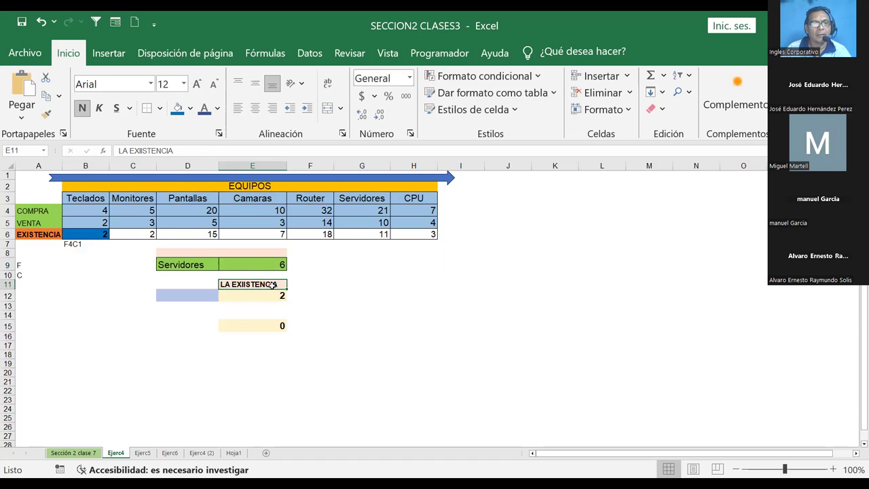
left_click(260, 264)
left_click_drag(208, 150, 106, 150)
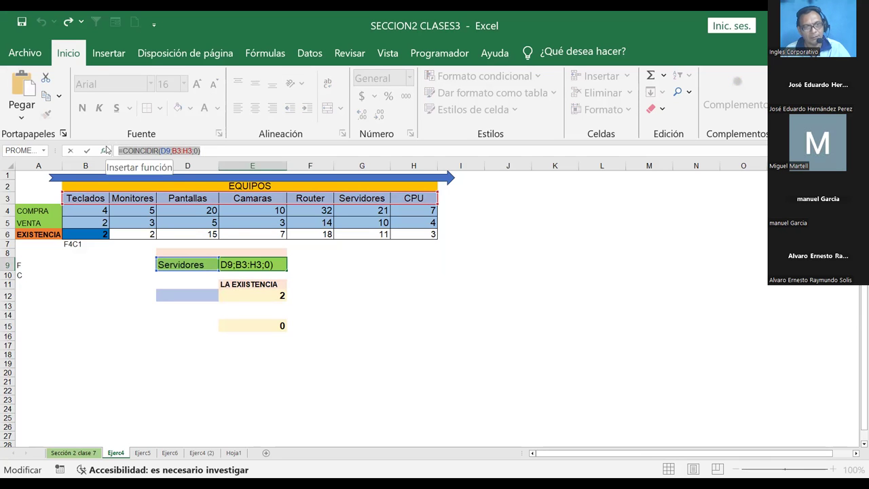
type("=")
left_click(403, 318)
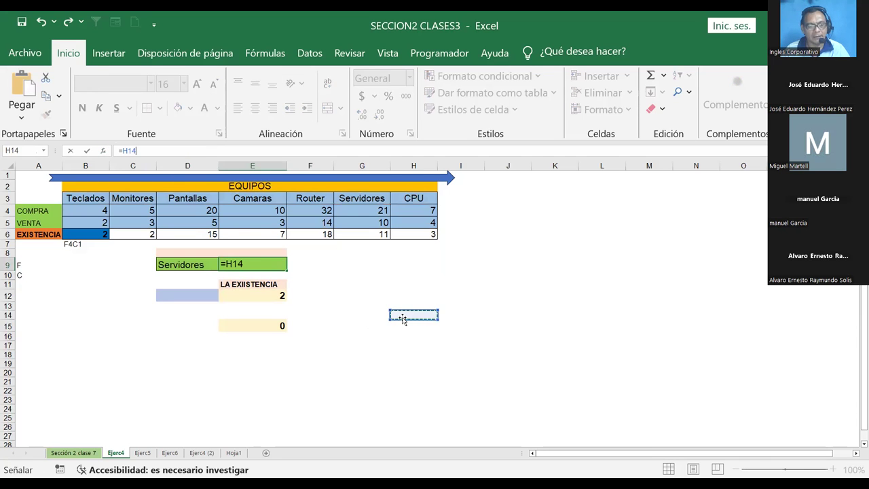
key("ctrl+v")
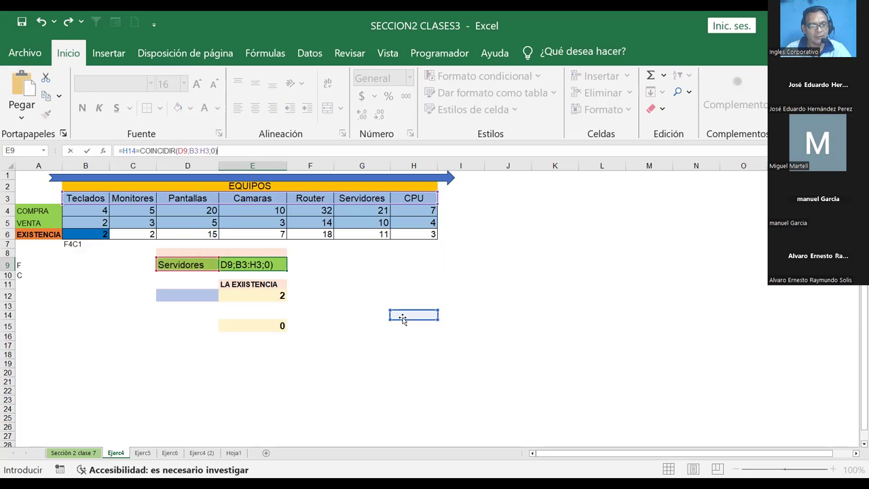
key("Escape")
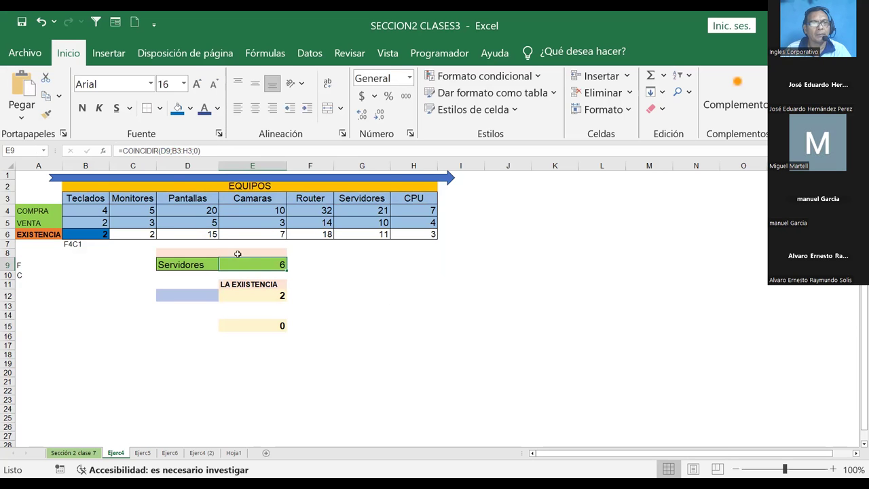
- Leave E9 holding literal COINCIDIR text, check E12's INDICE formula, and re-mark the expression
left_click(119, 151)
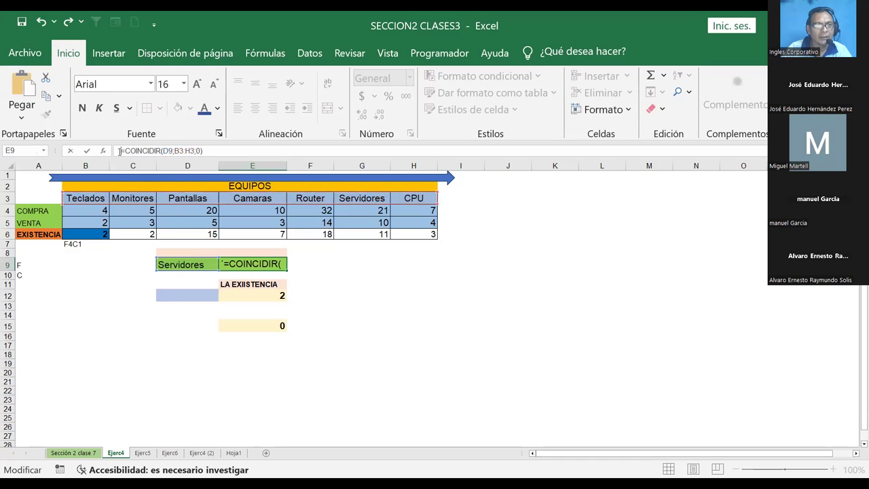
key("Return")
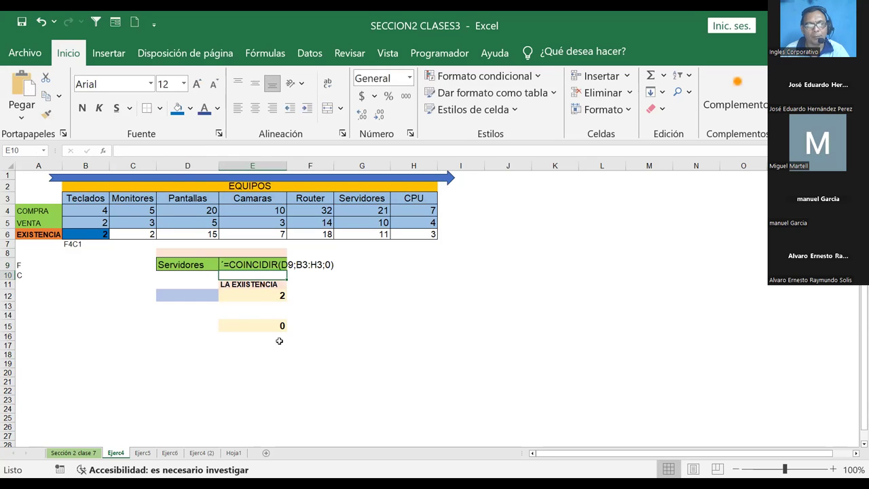
left_click(262, 297)
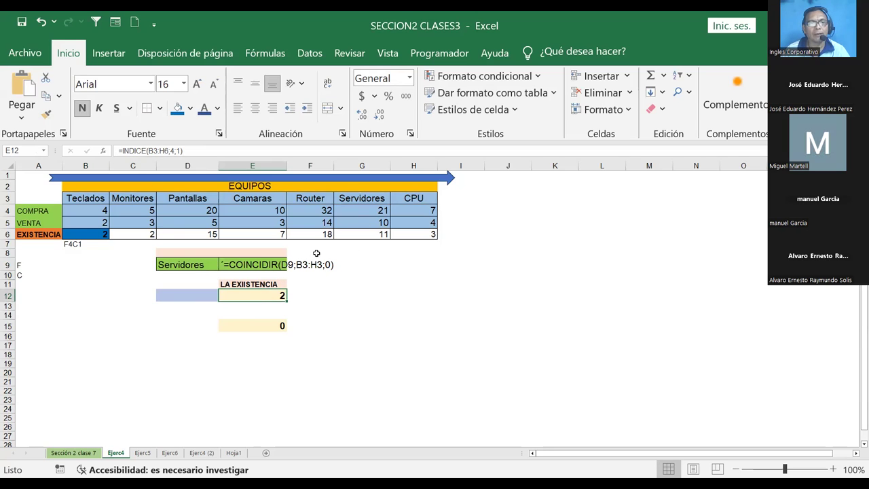
left_click(278, 265)
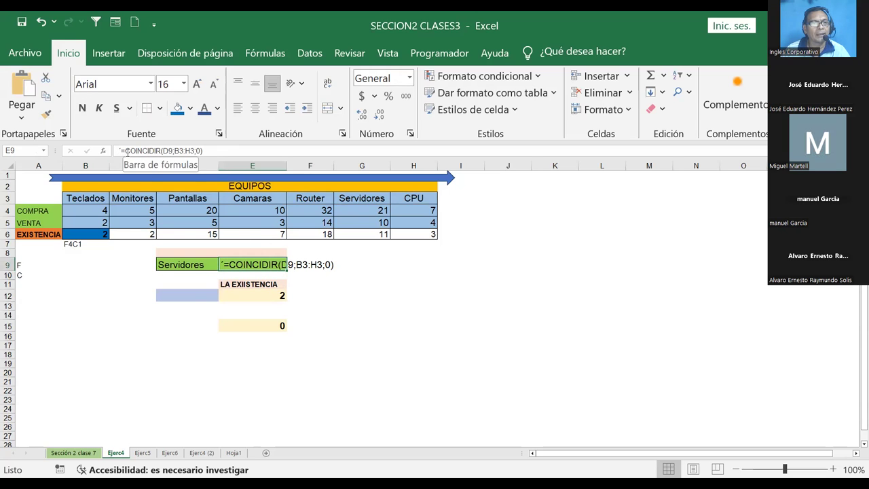
left_click_drag(125, 150, 201, 151)
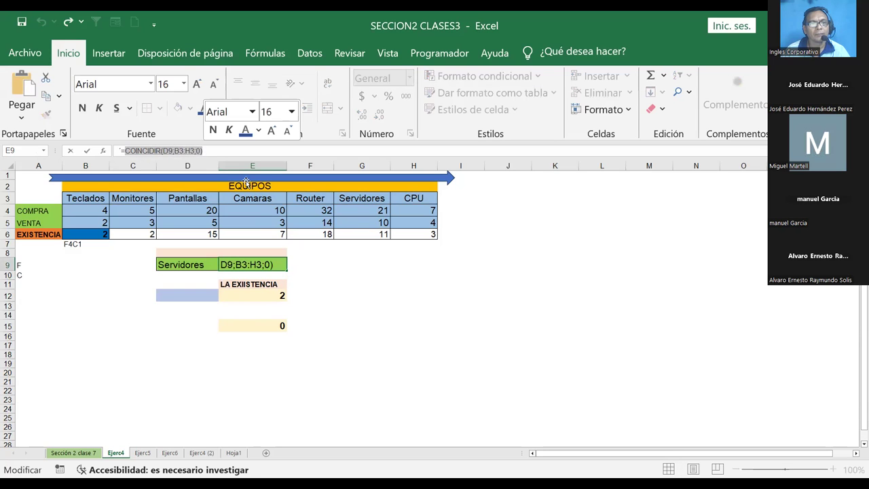
left_click(249, 291)
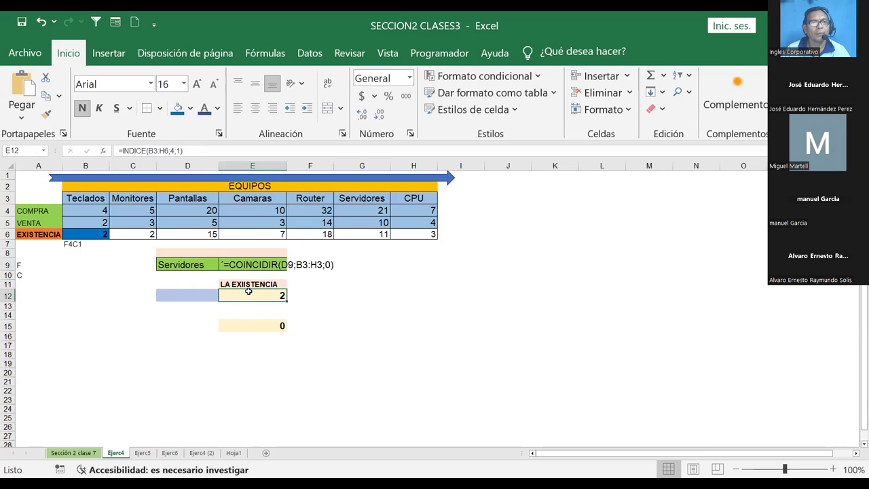
- Paste COINCIDIR(D9;B3:H3;0) after B3:H6 in E12's INDICE formula and accept Excel's correction
left_click(149, 151)
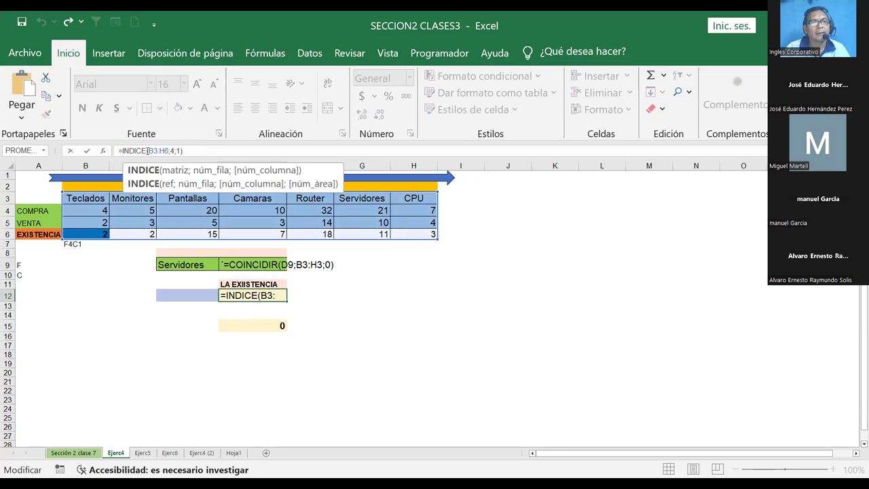
key("Right")
key("Right")
key("Right")
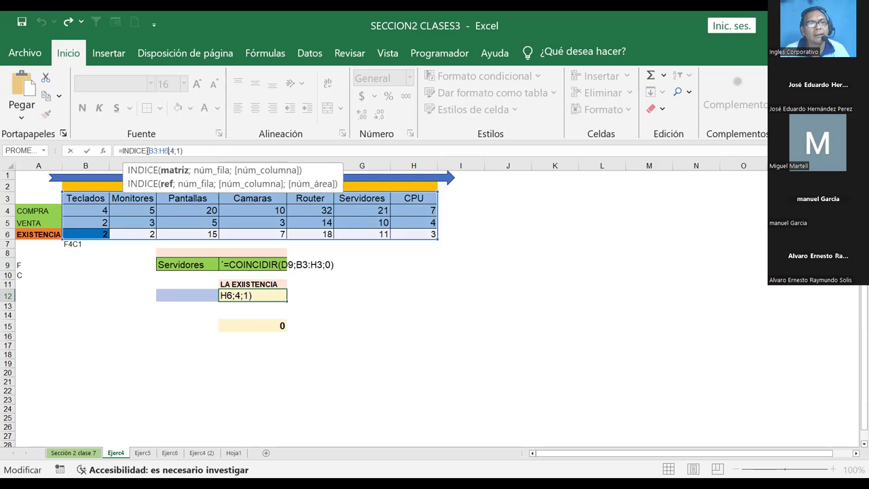
key("Right")
key("ctrl+v")
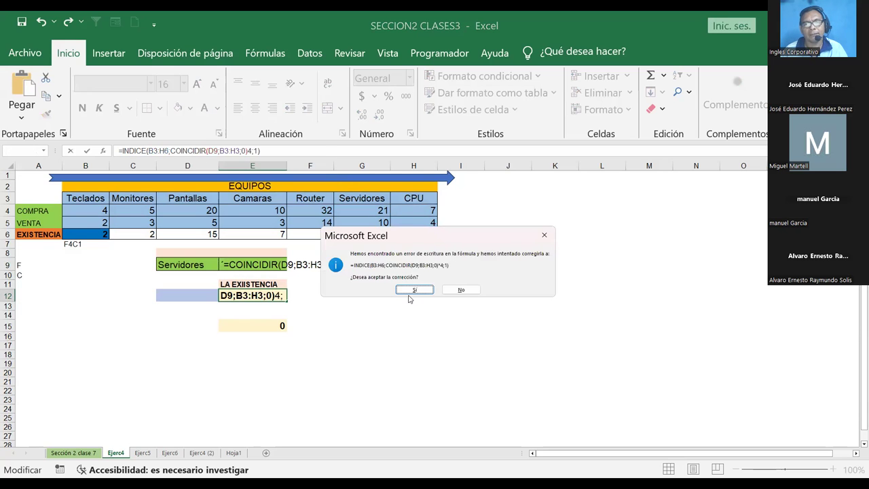
left_click(411, 291)
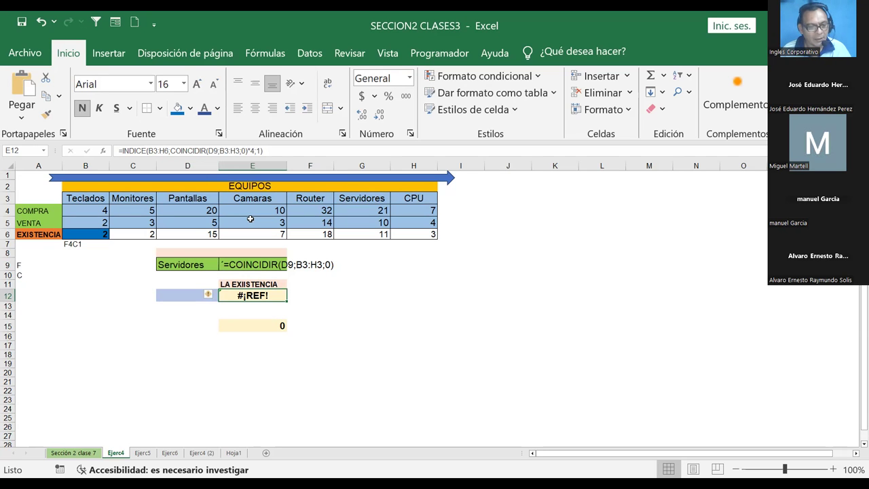
- Replace the '*' before 4 with ';' so E12 reads =INDICE(B3:H6;COINCIDIR(D9;B3:H3;0);4;1)
key("F2")
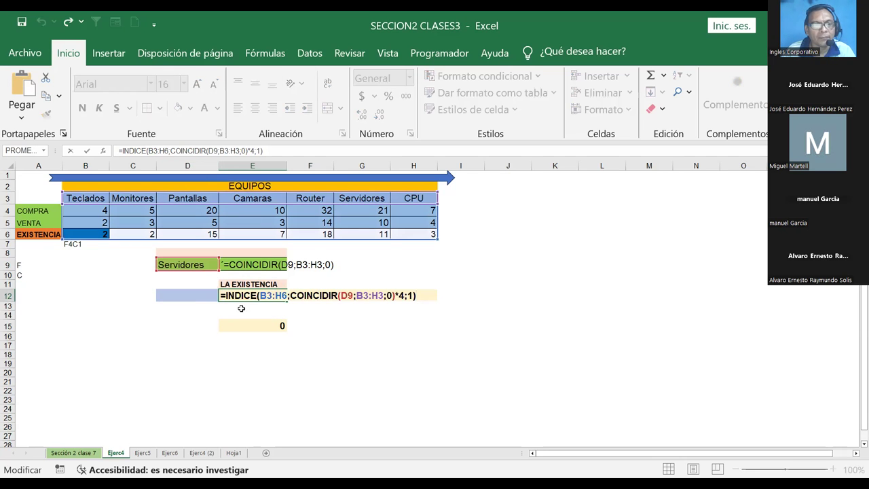
left_click(262, 296)
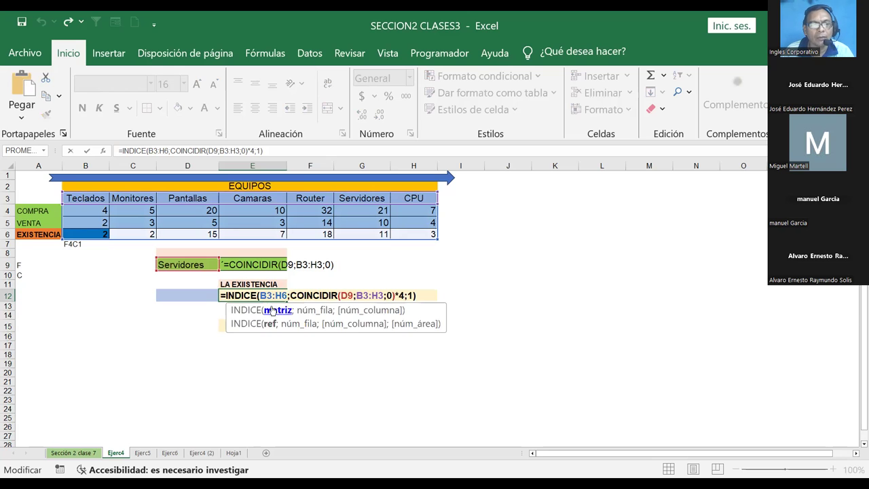
double_click(270, 297)
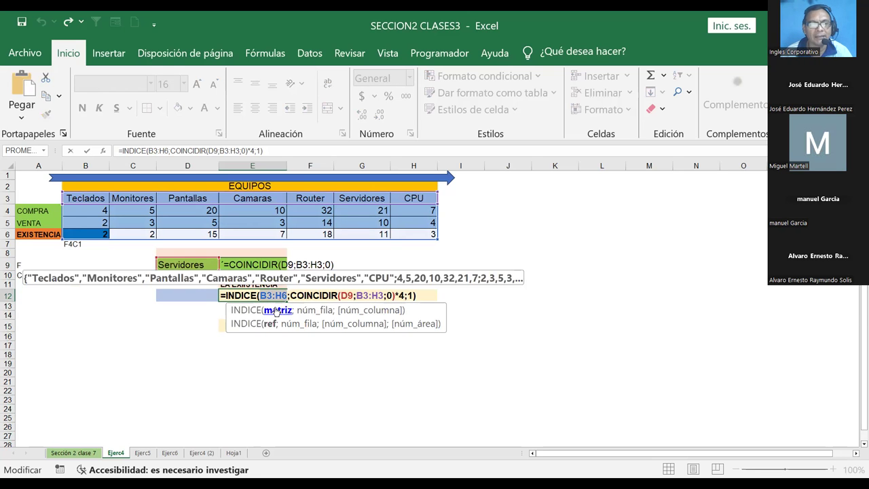
left_click(314, 311)
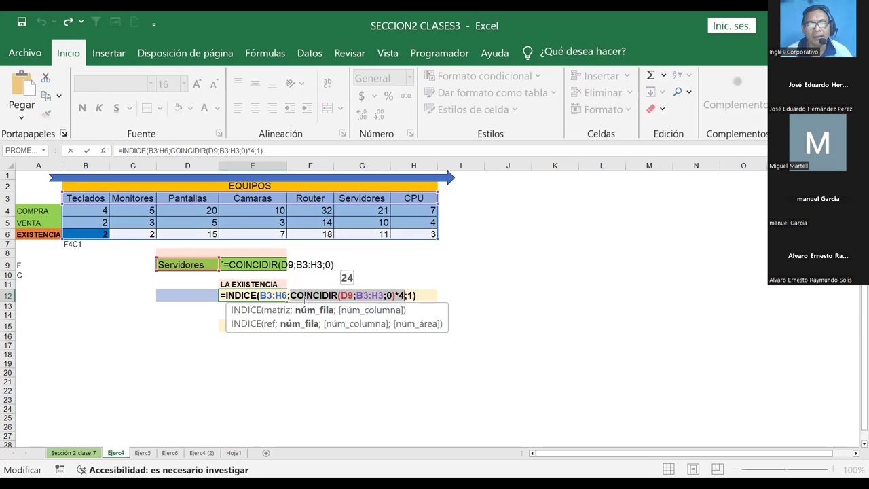
left_click(399, 296)
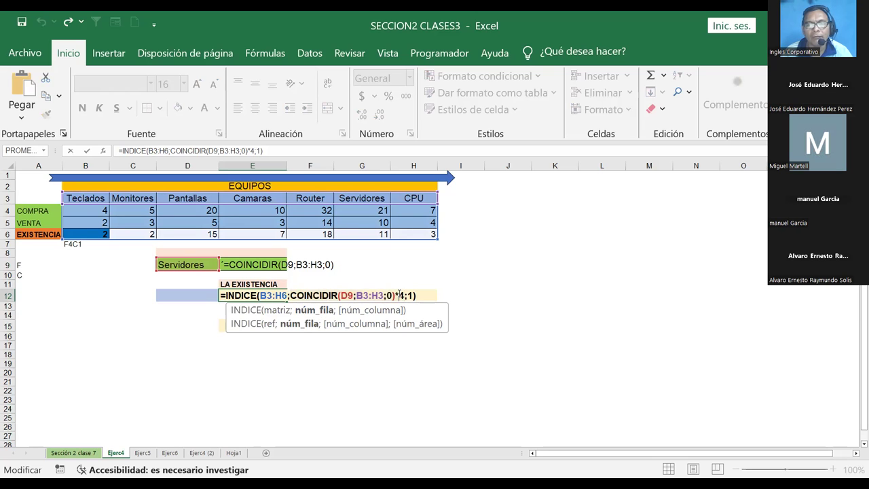
key("BackSpace")
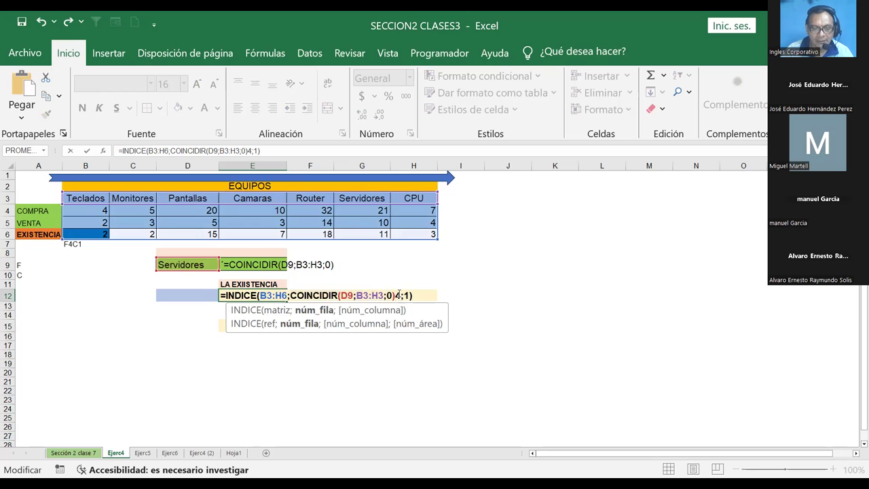
type(";")
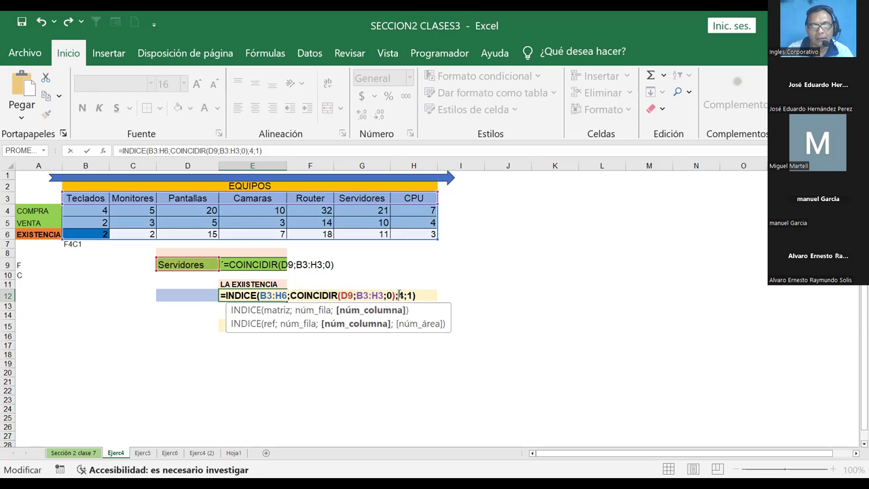
key("Return")
left_click(259, 294)
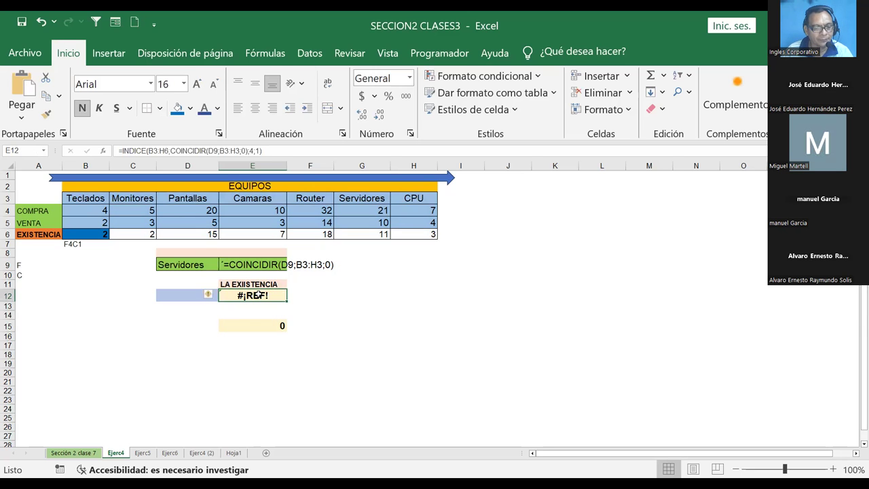
- Reopen E12's formula and inspect its arguments, with the COINCIDIR part evaluating to 6
double_click(252, 295)
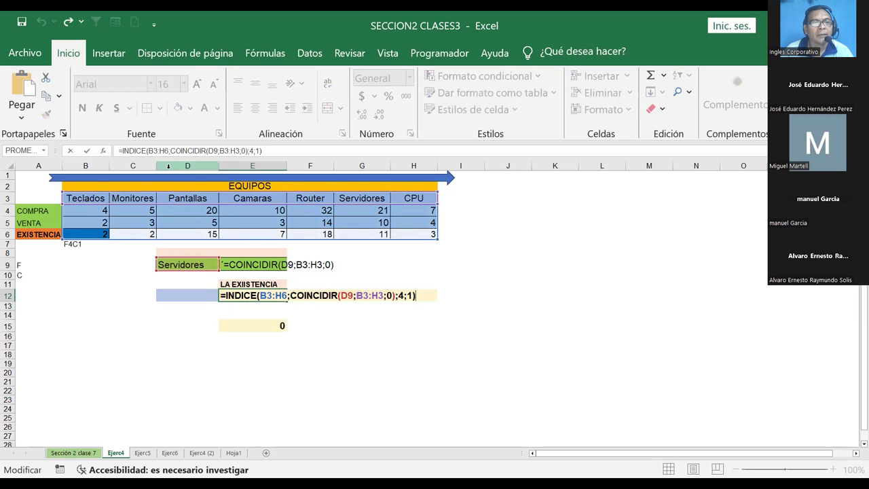
key("F2")
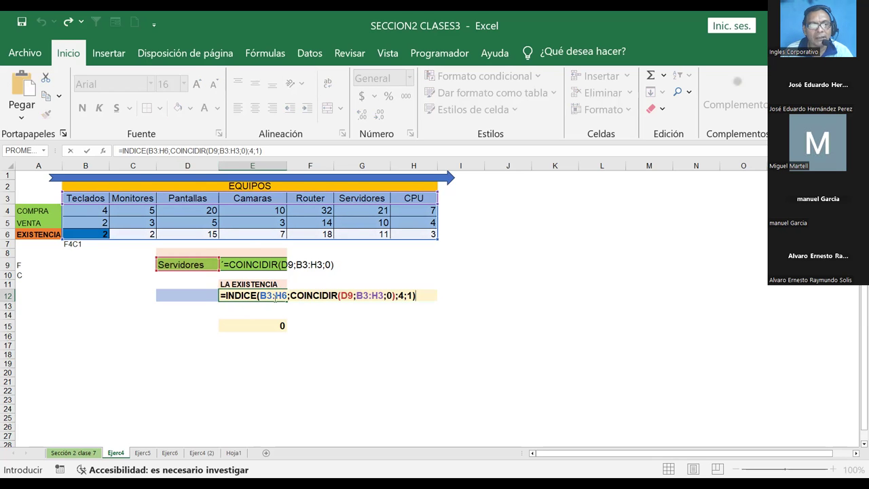
left_click(276, 295)
left_click(271, 310)
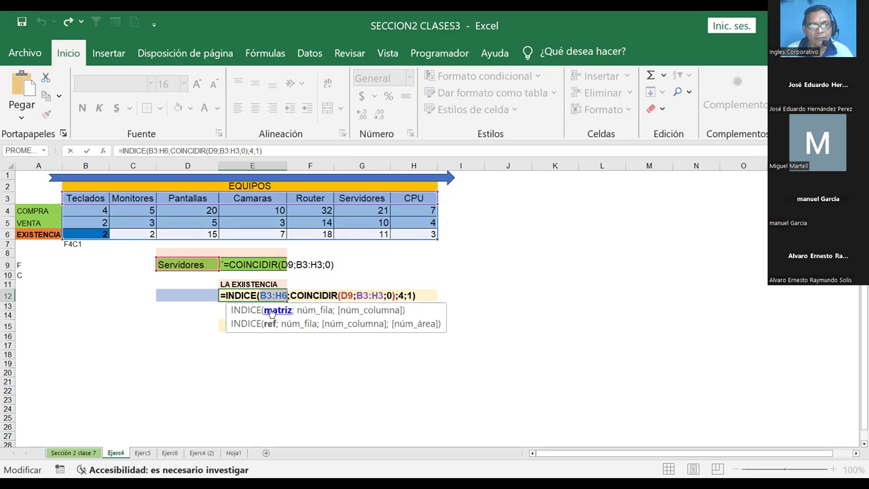
left_click(314, 310)
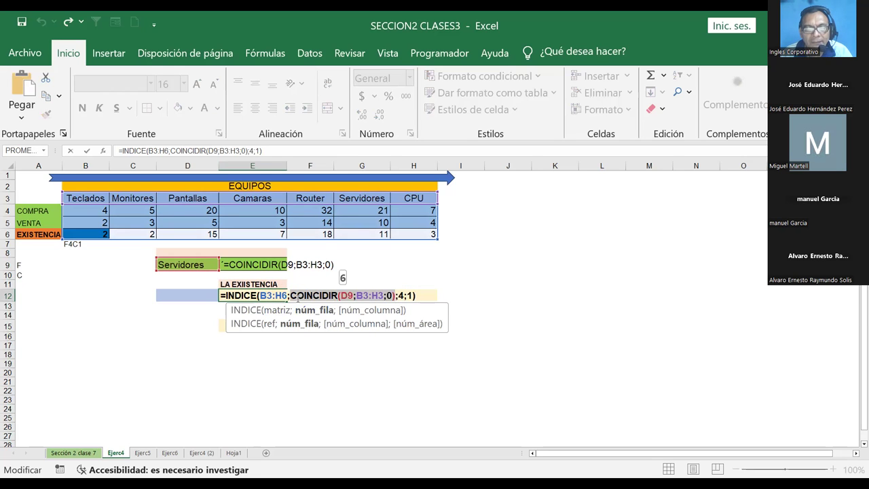
- Try moving COINCIDIR's closing parenthesis to the end, then delete the row argument after the too-many-arguments error
left_click(394, 295)
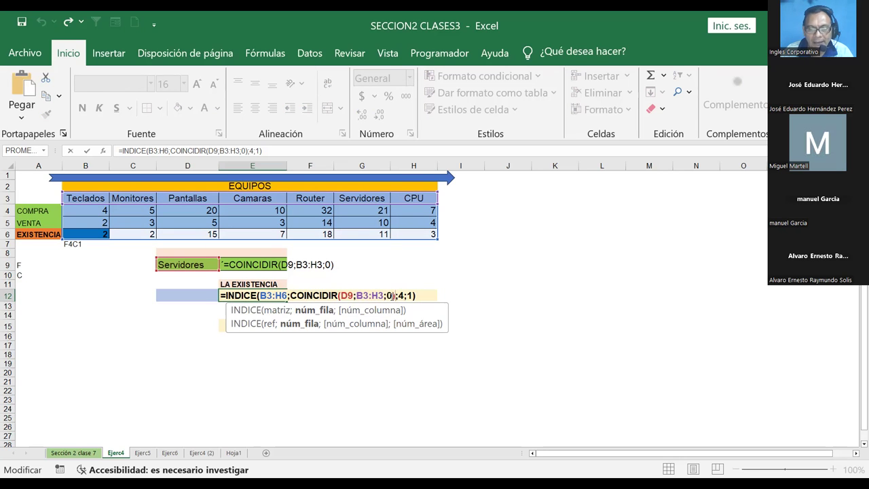
key("Delete")
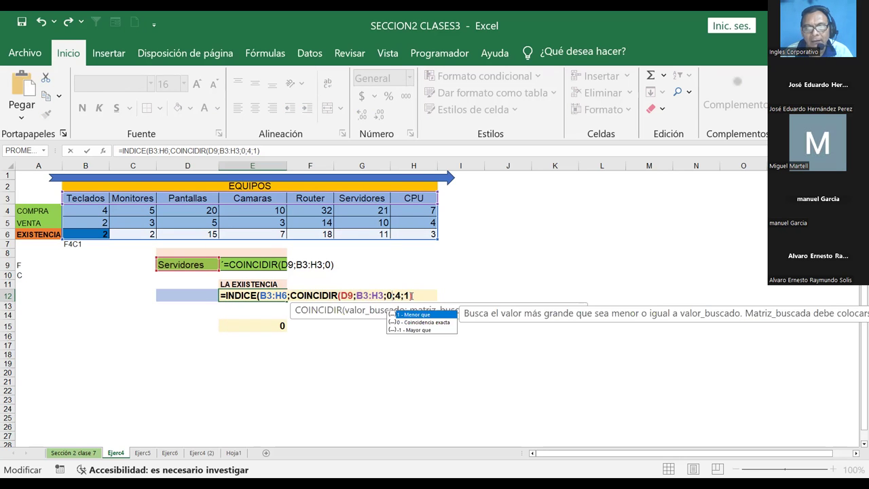
left_click(415, 295)
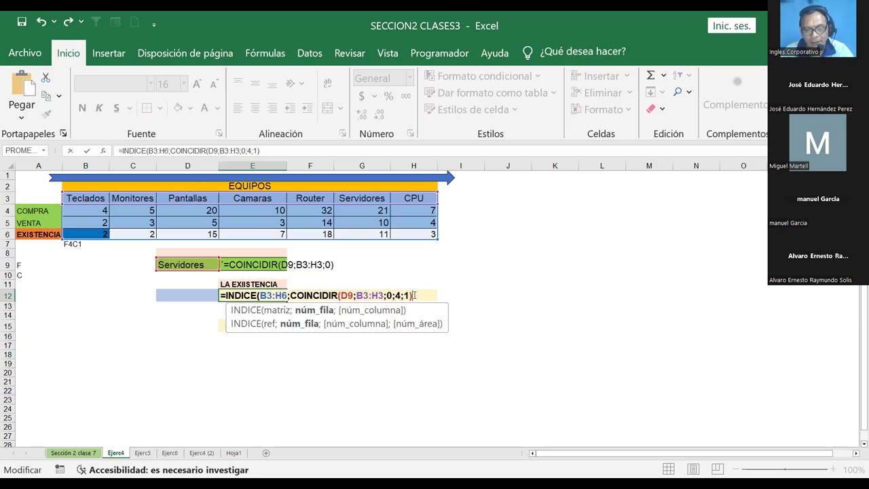
type(")")
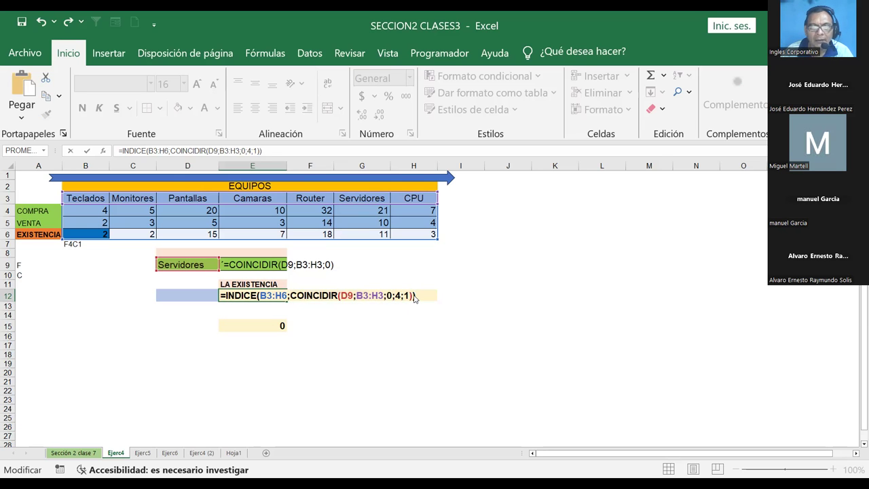
key("Return")
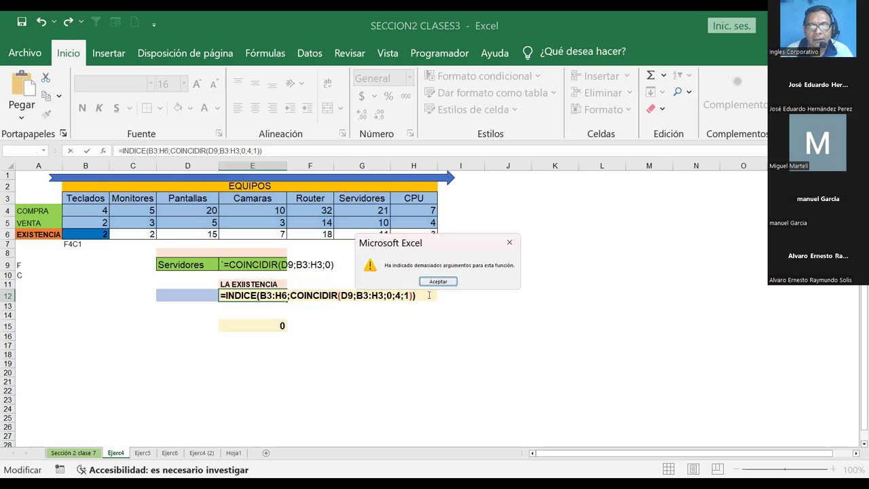
key("Return")
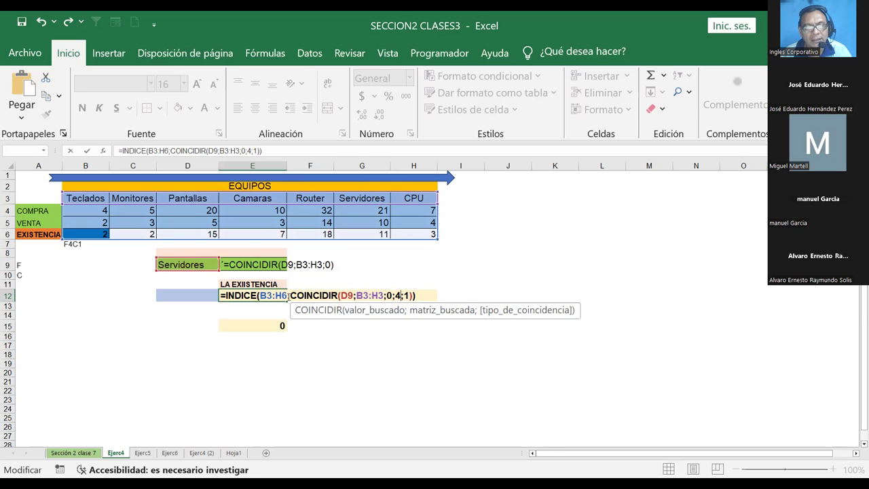
double_click(268, 296)
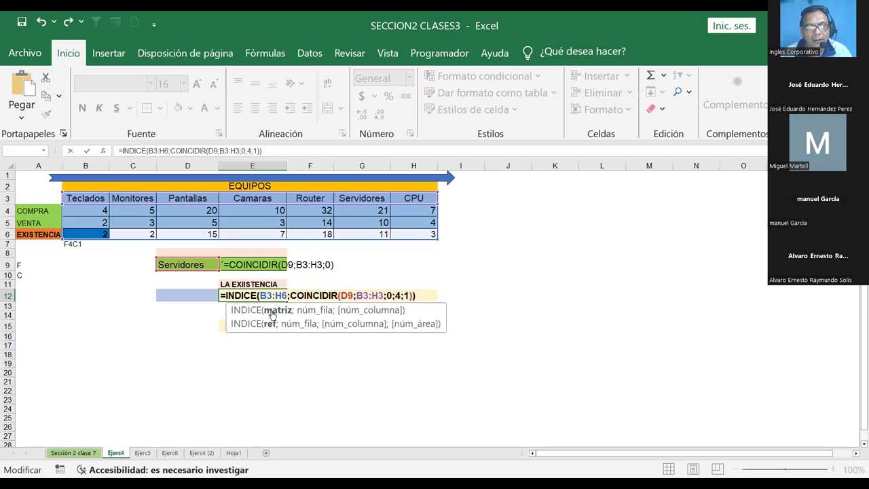
left_click(305, 311)
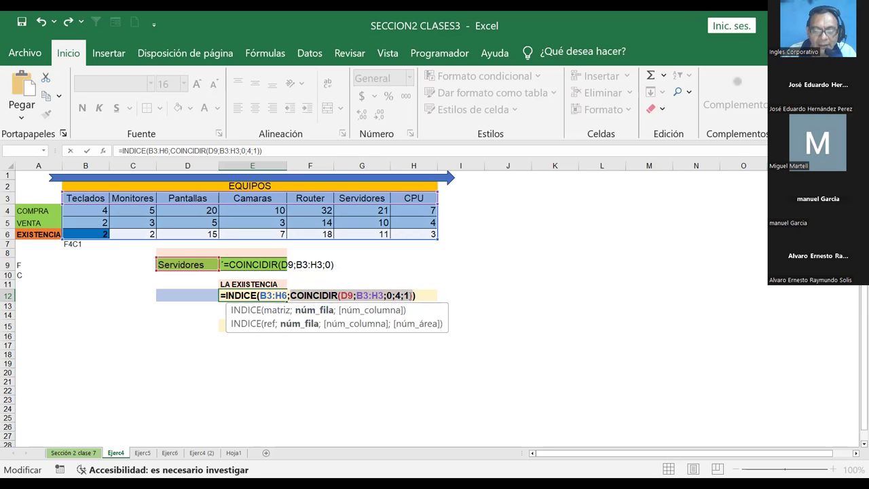
key("Delete")
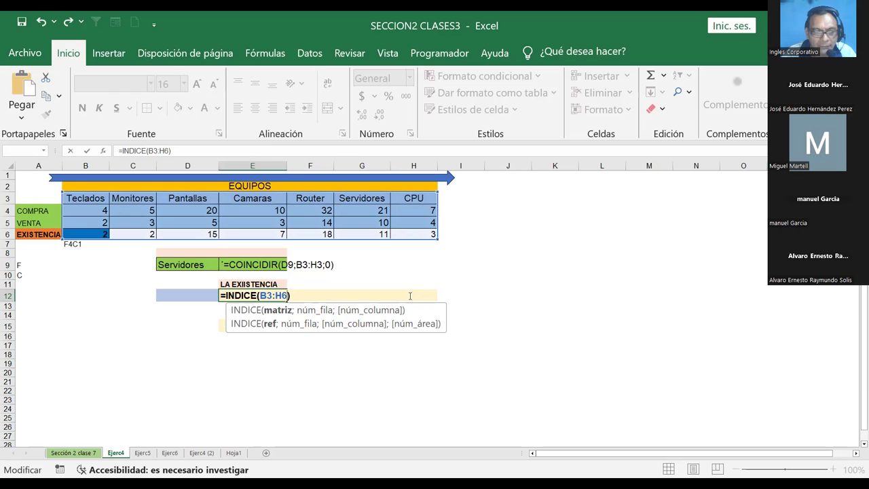
- Reopen E12's formula and inspect its B3:H6, COINCIDIR, B3:H3 and 4 arguments
key("Escape")
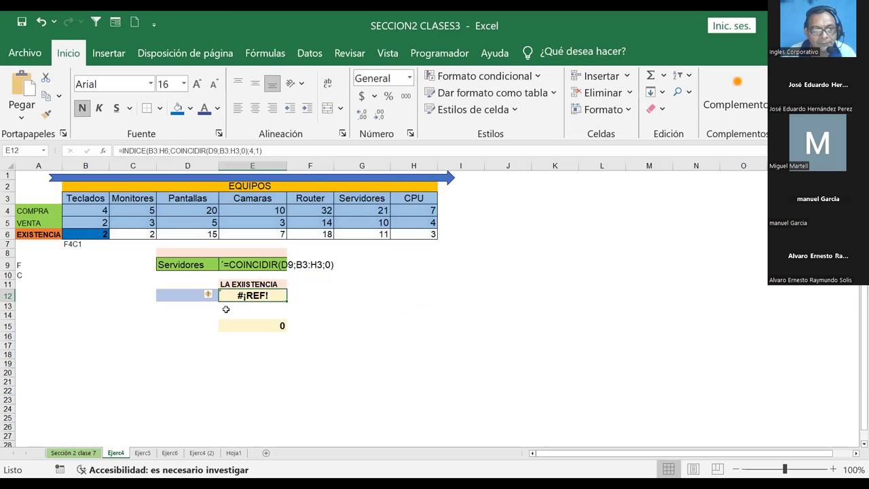
key("F2")
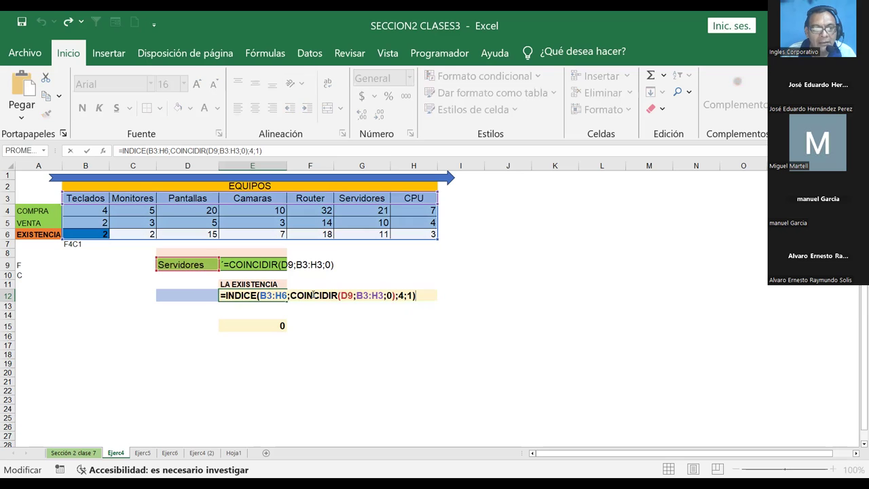
left_click(292, 297)
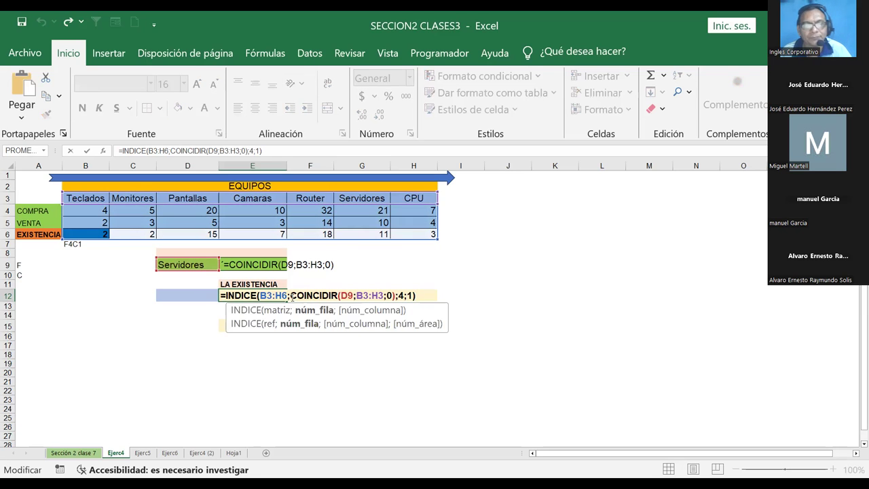
left_click(308, 312)
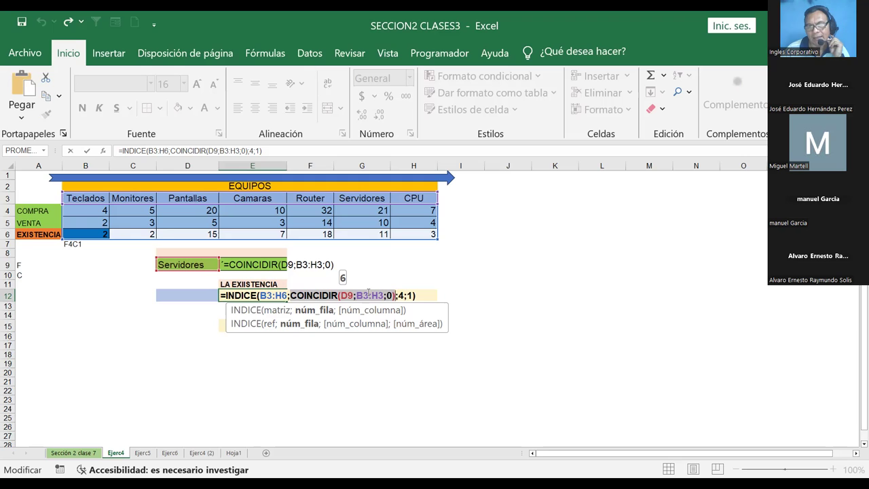
left_click(368, 295)
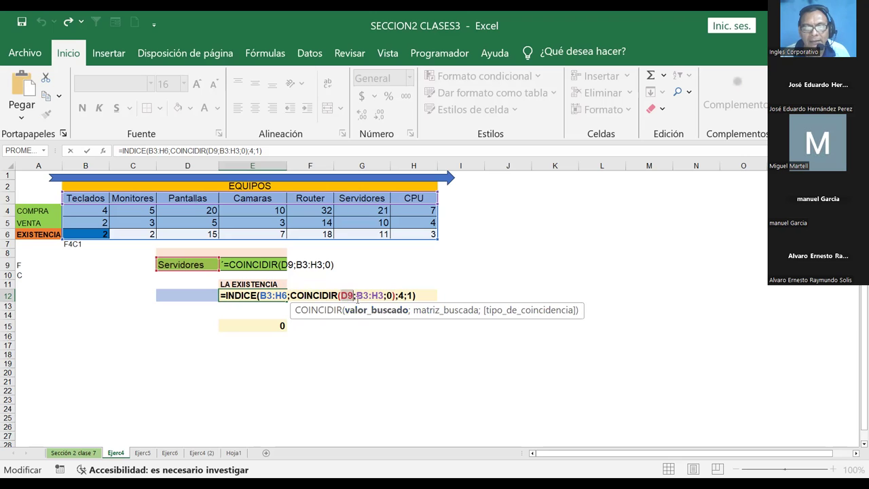
left_click(427, 310)
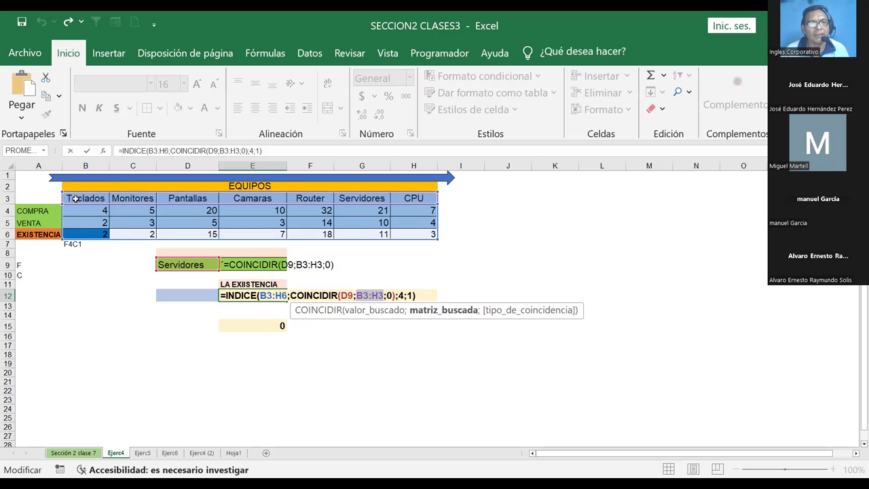
left_click(389, 296)
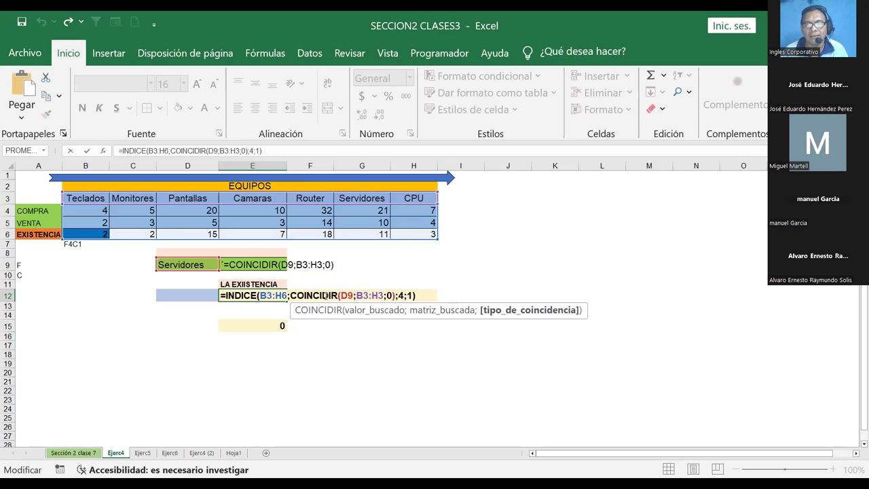
left_click(270, 295)
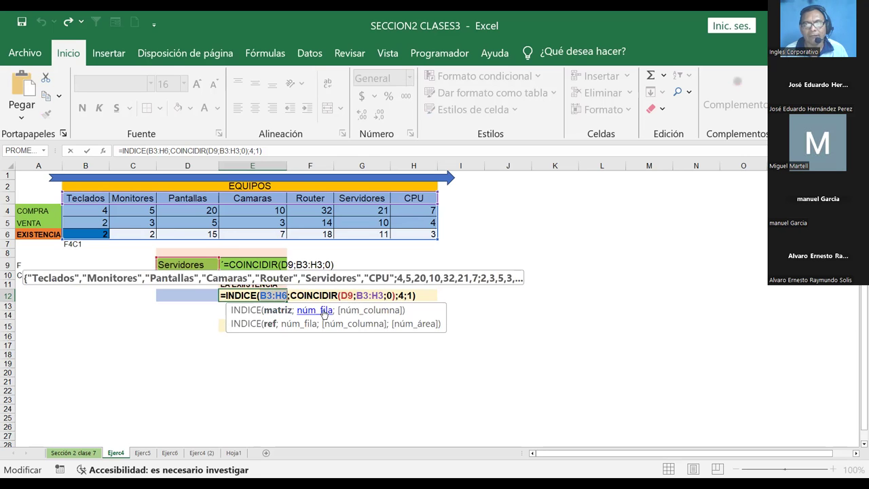
left_click(324, 311)
left_click(355, 311)
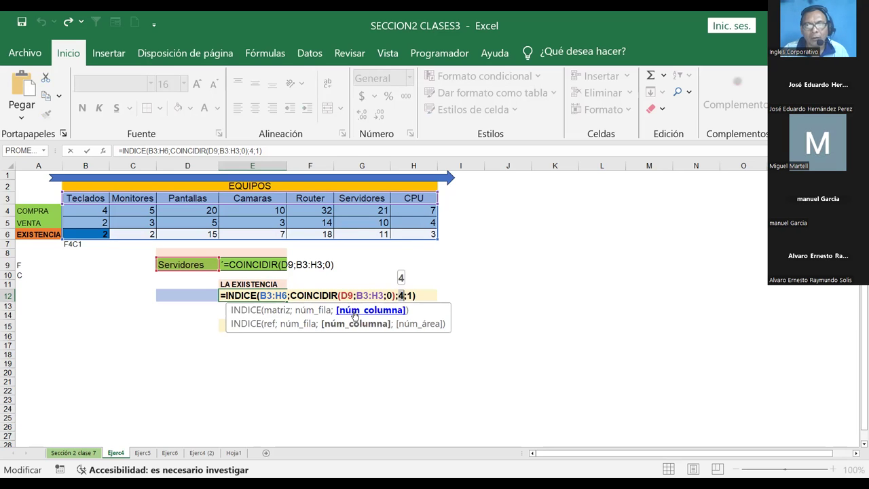
- Remove the trailing 1 so E12 reads =INDICE(B3:H6;COINCIDIR(D9;B3:H3;0);4)
key("Right")
key("Right")
key("Right")
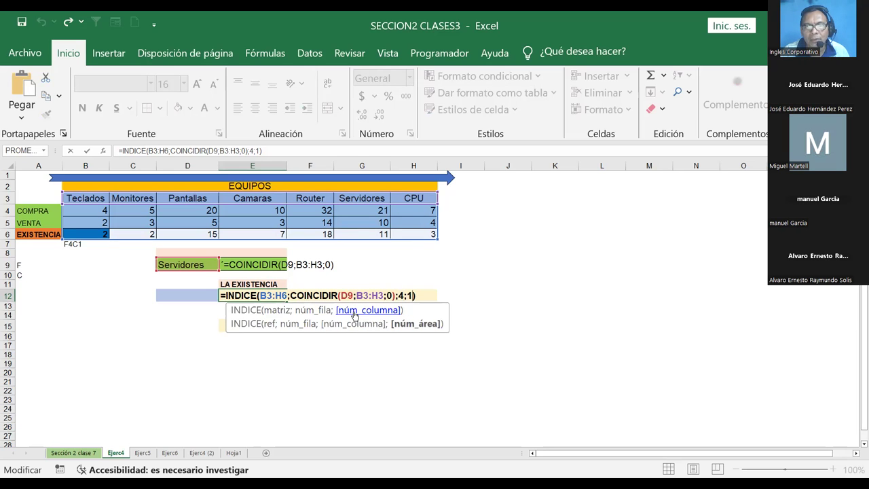
key("BackSpace")
key("BackSpace")
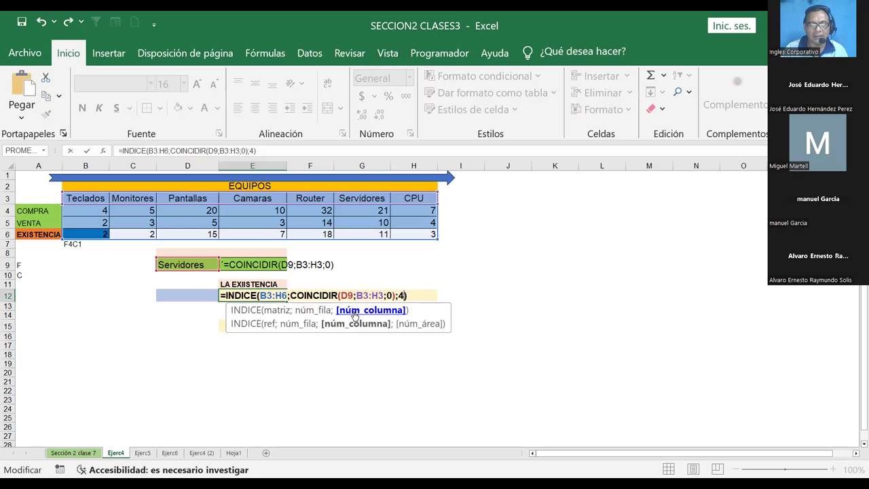
key("Return")
left_click(252, 296)
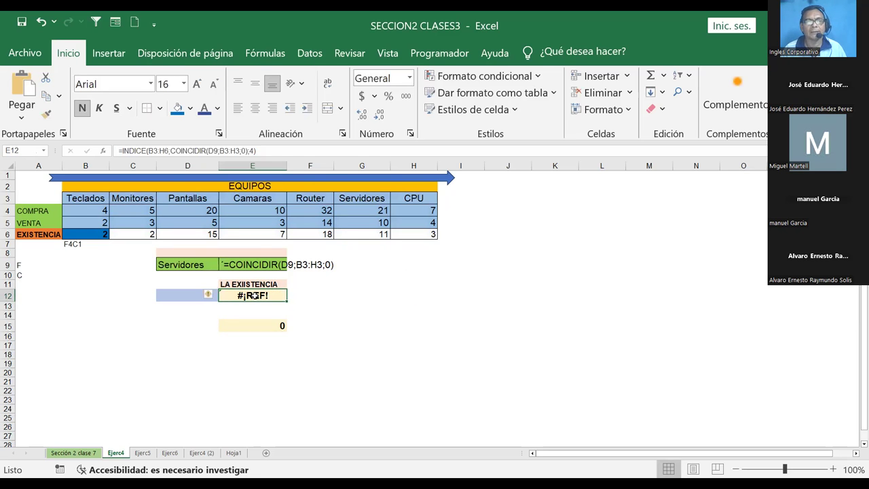
- Review the references in E12's formula, then switch over to the PowerPoint presentation
left_click_drag(280, 152, 121, 148)
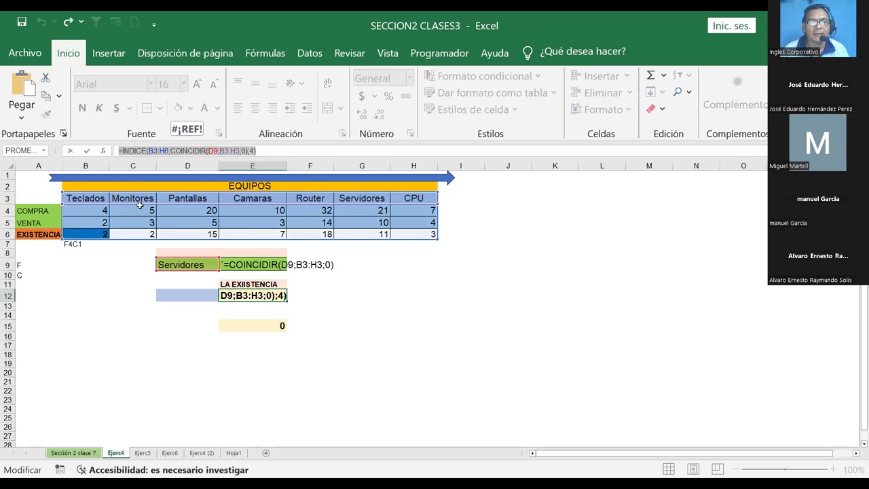
left_click_drag(220, 150, 237, 150)
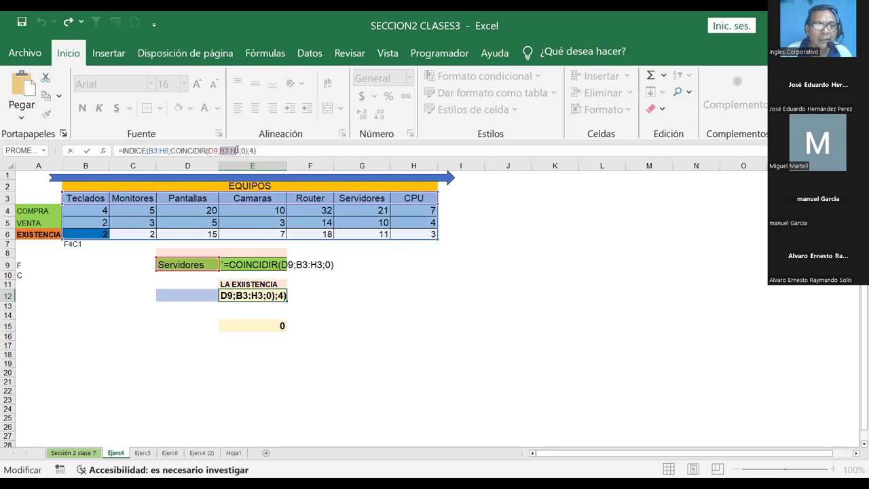
left_click_drag(148, 150, 159, 151)
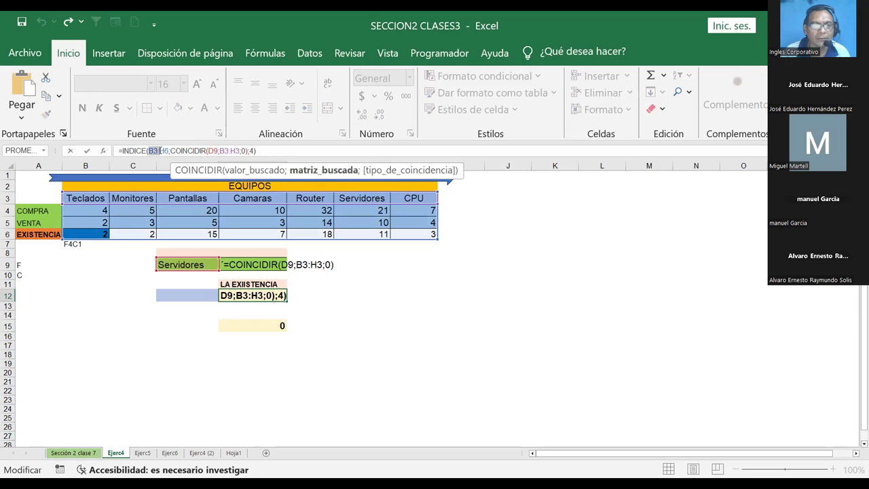
key("Escape")
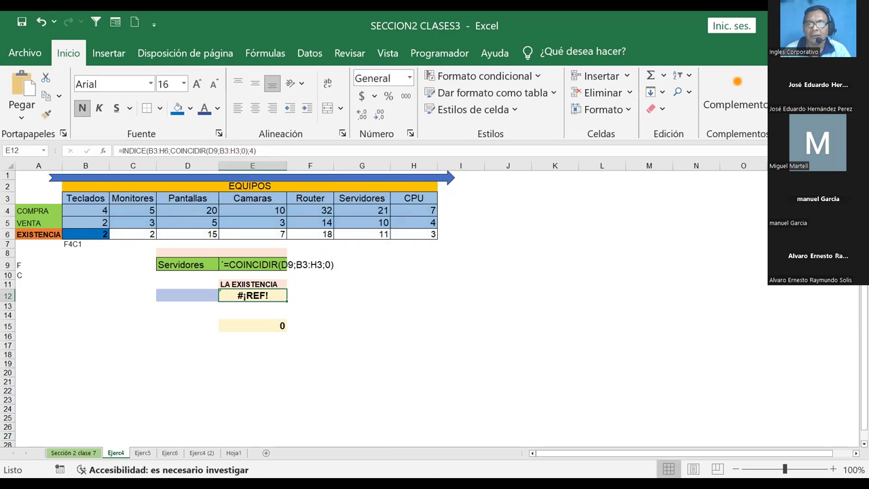
key("alt+Tab")
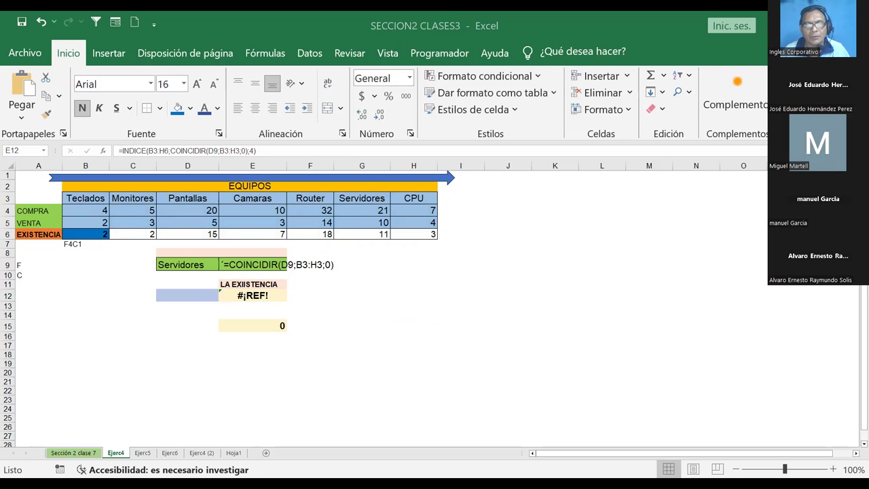
key("alt+Tab")
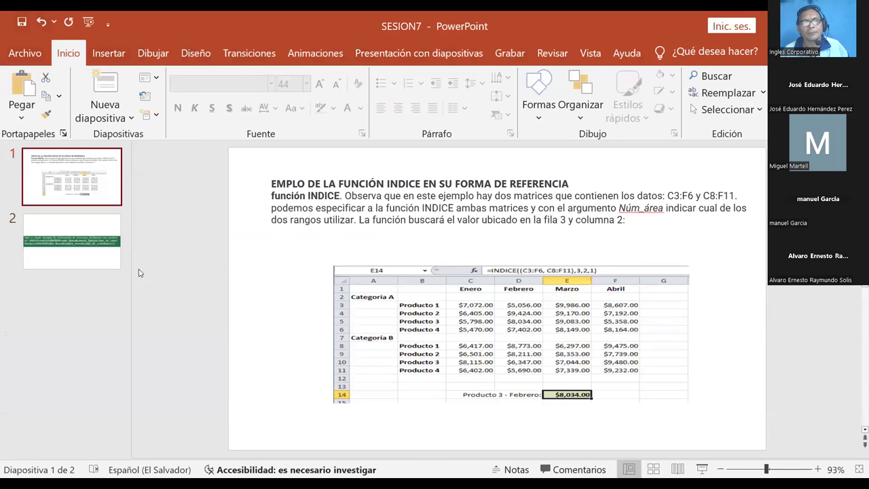
- Start the slide show and advance to the INDICE–COINCIDIR combined syntax slide
left_click(115, 261)
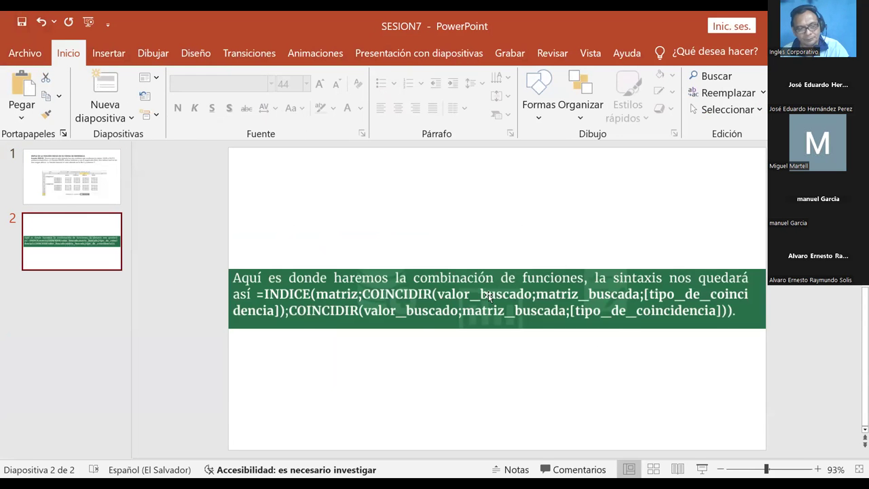
key("F5")
key("Right")
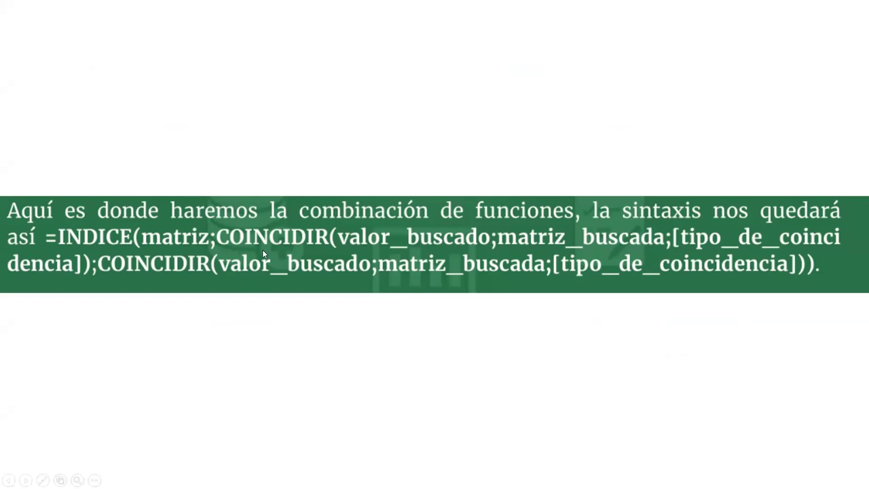
- Underline COINCIDIR, valor_buscado, matriz_buscada and INDICE(matriz in red pen ink, erasing stray marks
key("ctrl+p")
left_click_drag(261, 221, 343, 222)
left_click_drag(346, 222, 376, 219)
left_click_drag(419, 218, 561, 226)
mouse_move(632, 222)
left_mouse_down()
mouse_move(650, 218)
mouse_move(677, 230)
left_mouse_up()
left_click_drag(654, 230, 537, 225)
left_click_drag(659, 224, 683, 226)
left_click_drag(739, 219, 849, 226)
left_click_drag(97, 248, 159, 250)
left_click_drag(483, 256, 506, 268)
- Return to Excel and open the Ejerc6 sheet
key("alt+Tab")
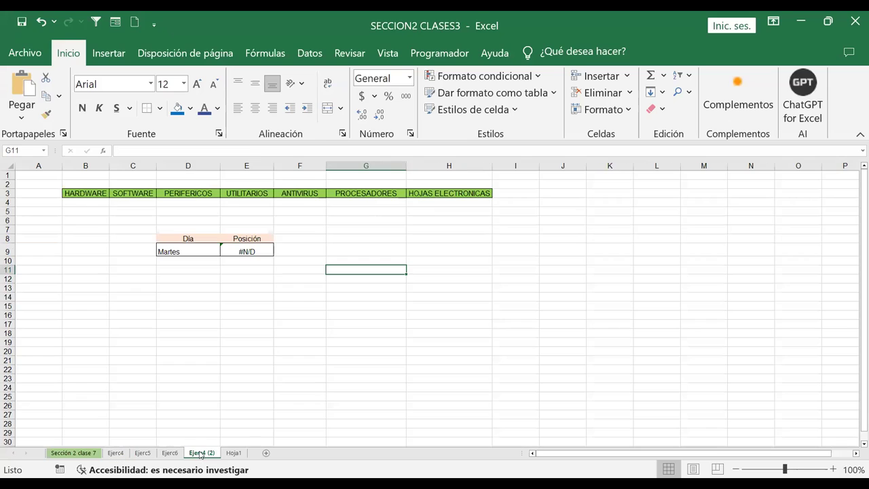
left_click(233, 453)
left_click(168, 454)
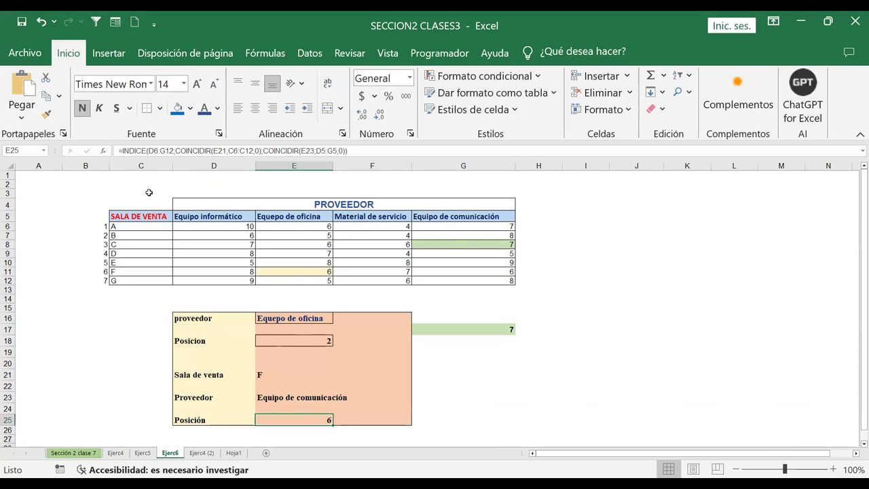
- Commit E25's nested INDICE/COINCIDIR formula and copy its full text from the formula bar
left_click(316, 151)
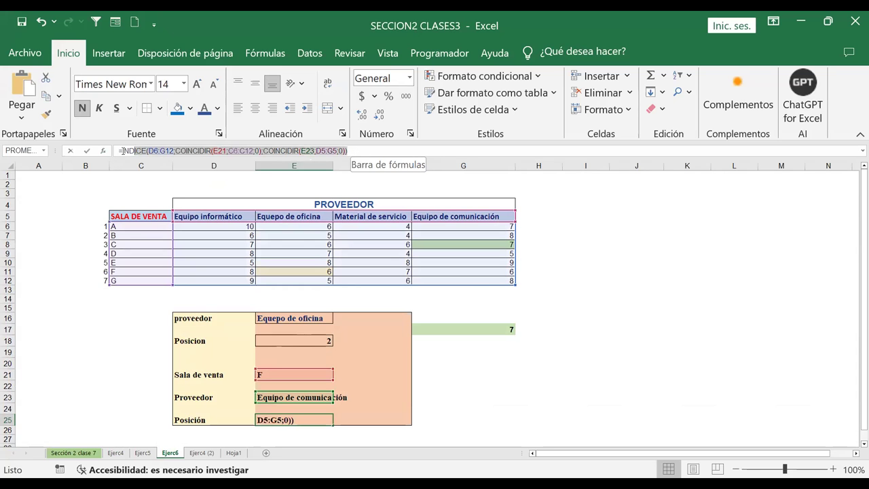
left_click(116, 151)
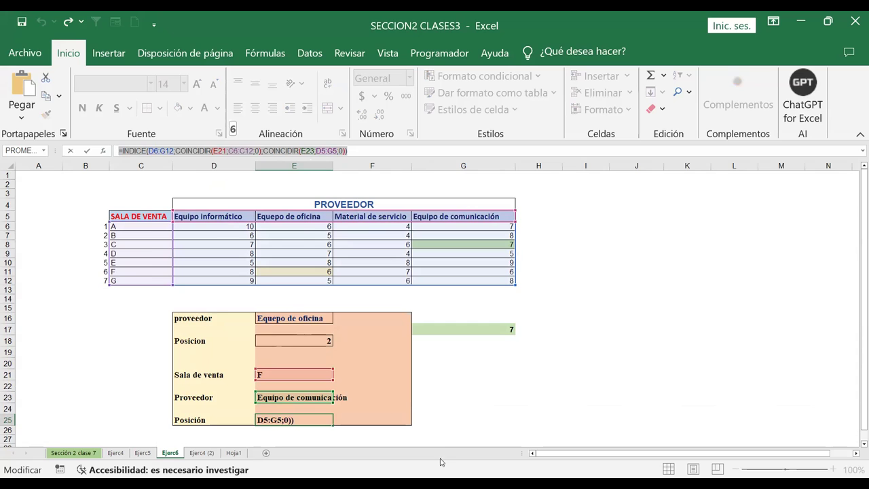
left_click(110, 57)
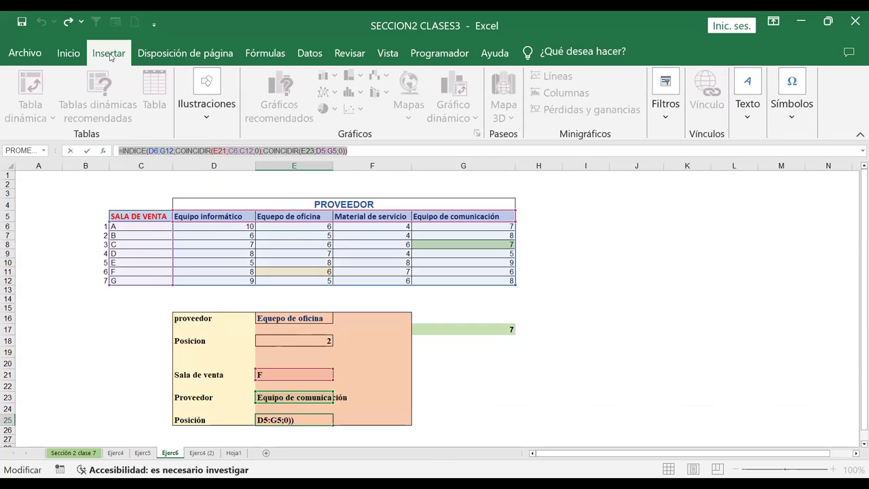
left_click(210, 119)
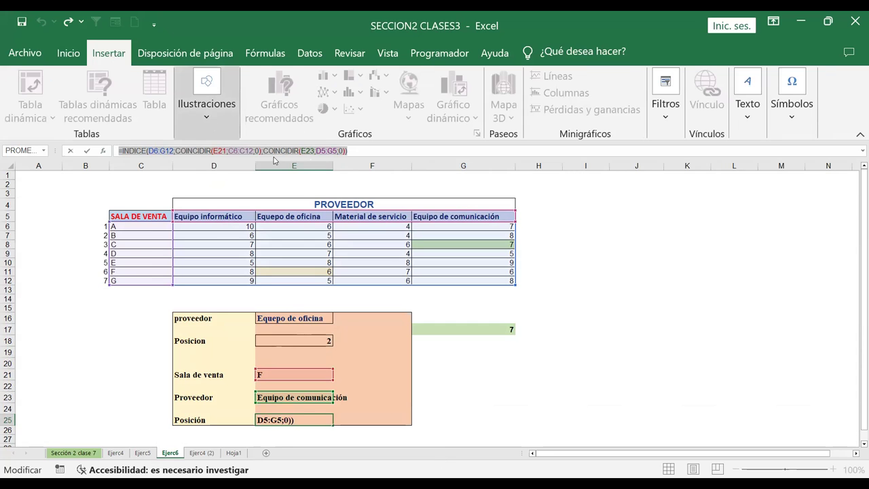
left_click(593, 287)
key("Escape")
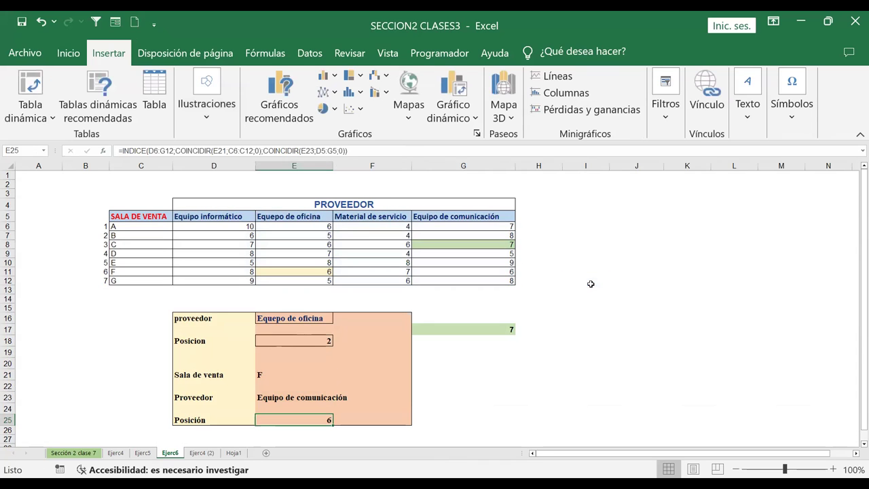
left_click_drag(348, 150, 114, 150)
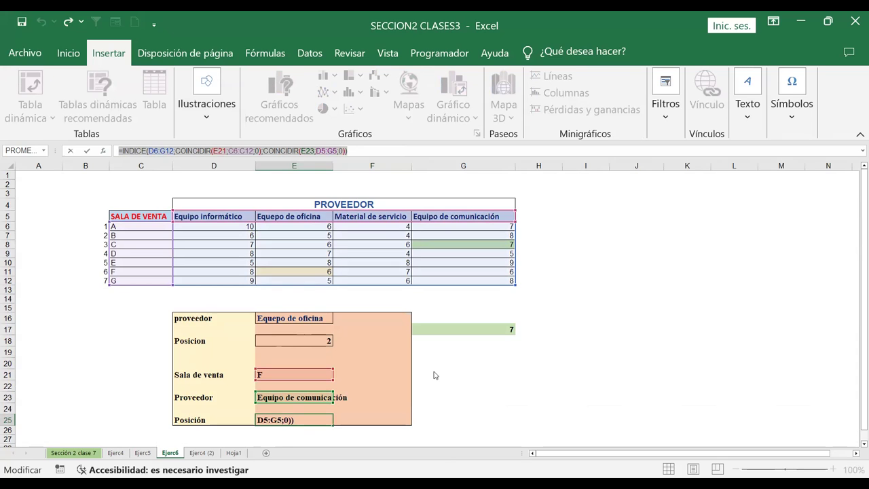
key("Escape")
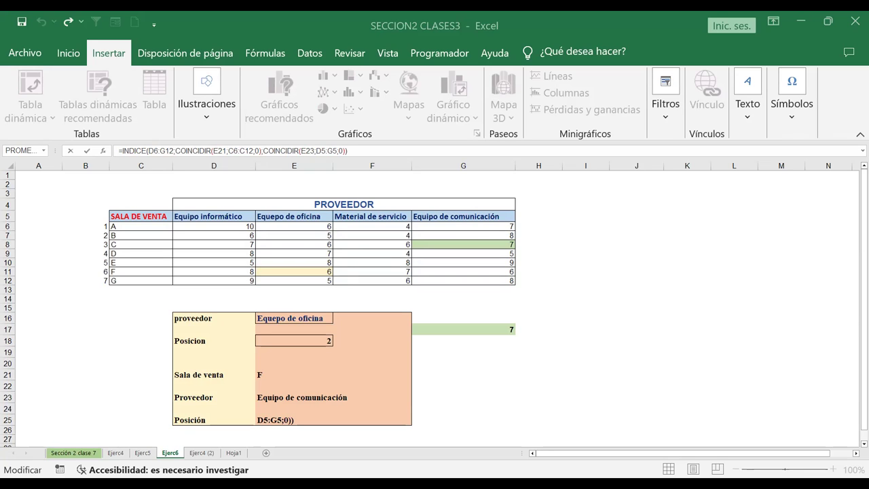
- Paste the copied formula onto the Ejerc6 sheet as a text box above the table
key("shift+Home")
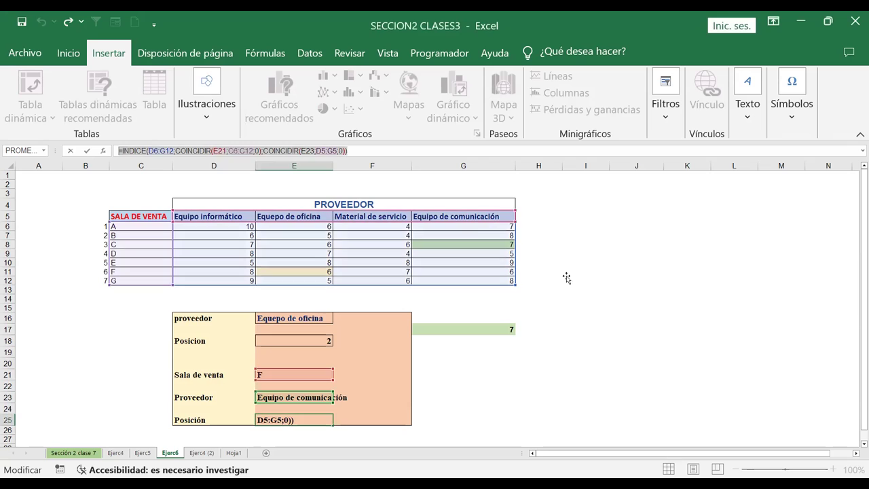
type("=")
left_click(566, 277)
left_click(343, 186)
key("Escape")
key("ctrl+v")
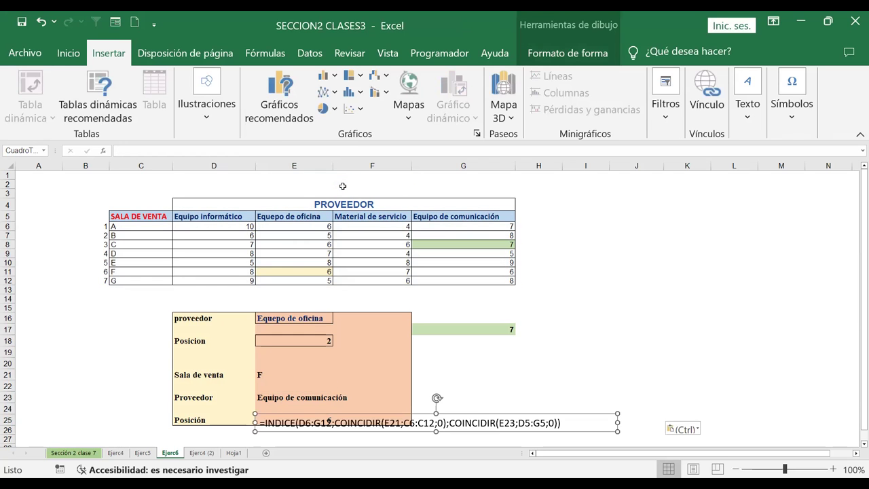
mouse_move(398, 416)
left_mouse_down()
mouse_move(324, 171)
mouse_move(420, 412)
left_mouse_up()
key("ctrl+z")
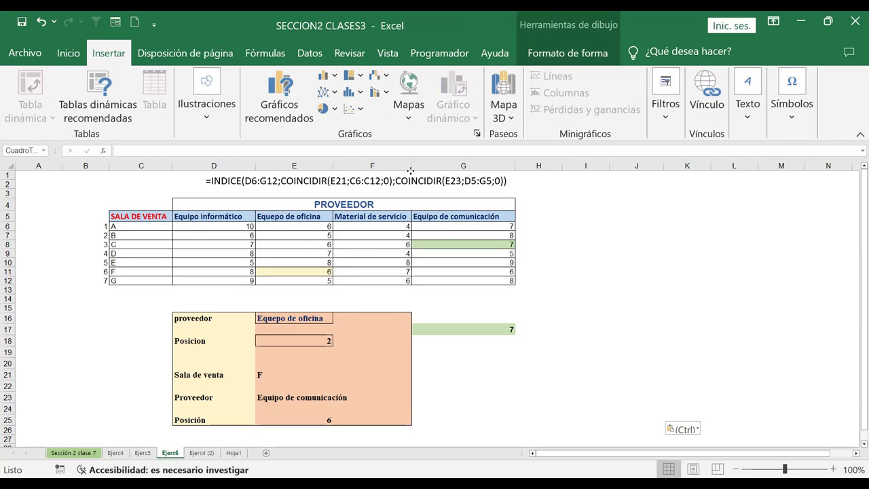
- Colour all the formula text in the text box orange
left_click(516, 184)
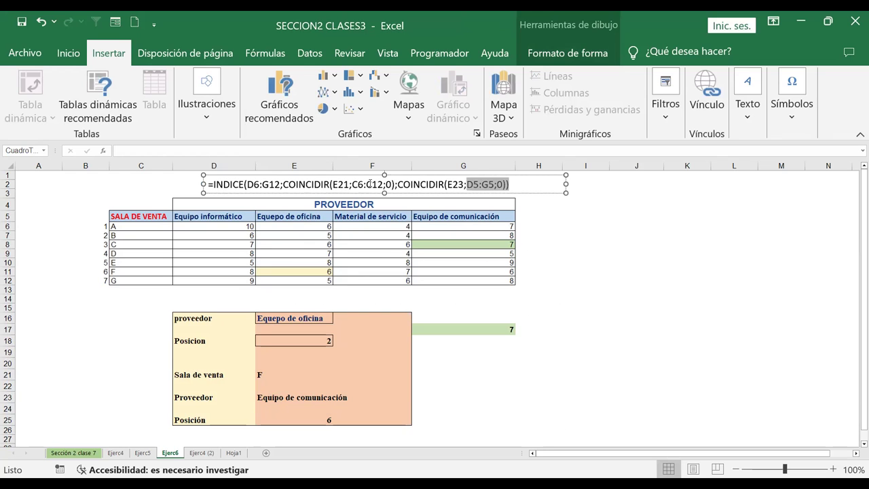
left_click_drag(516, 184, 208, 184)
left_click(80, 60)
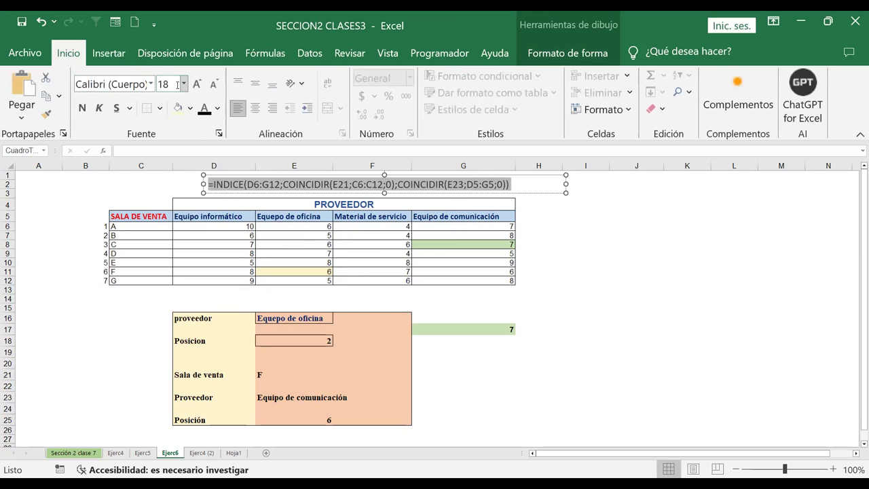
left_click(217, 110)
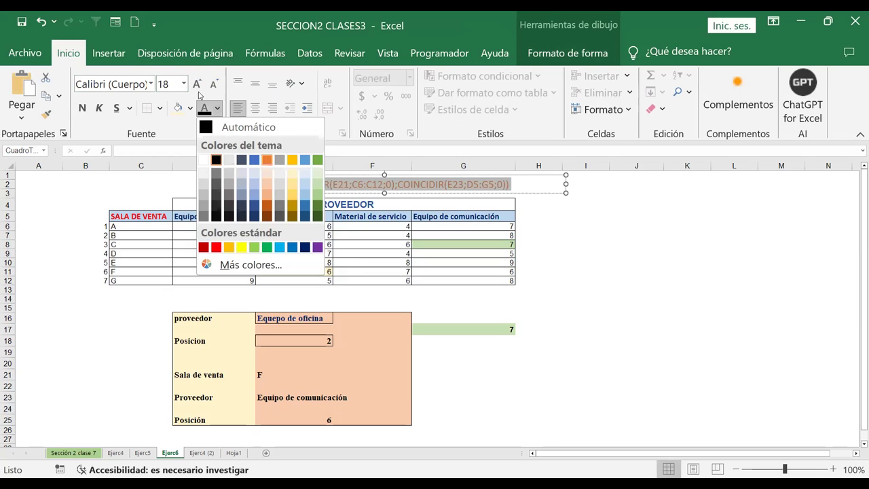
left_click(269, 161)
left_click(623, 245)
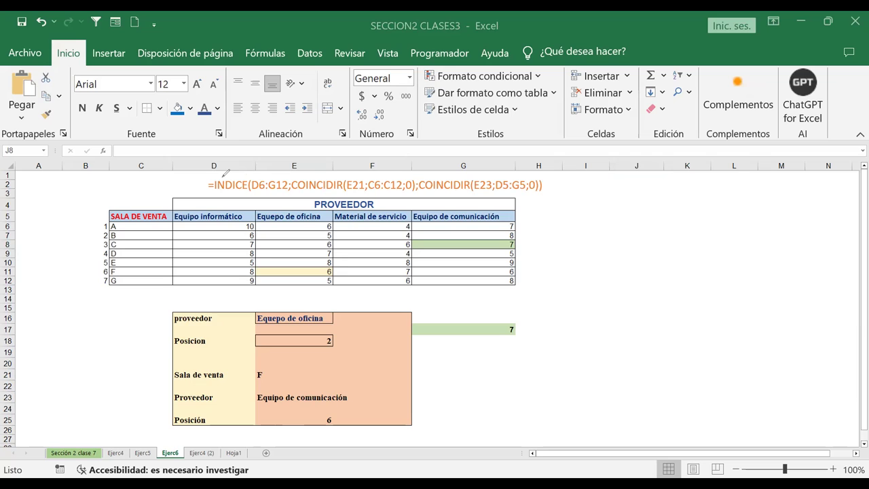
- Draw red ink marks under the INDICE part and both COINCIDIR parts of the orange formula
left_click_drag(212, 174, 288, 177)
left_click_drag(293, 180, 412, 174)
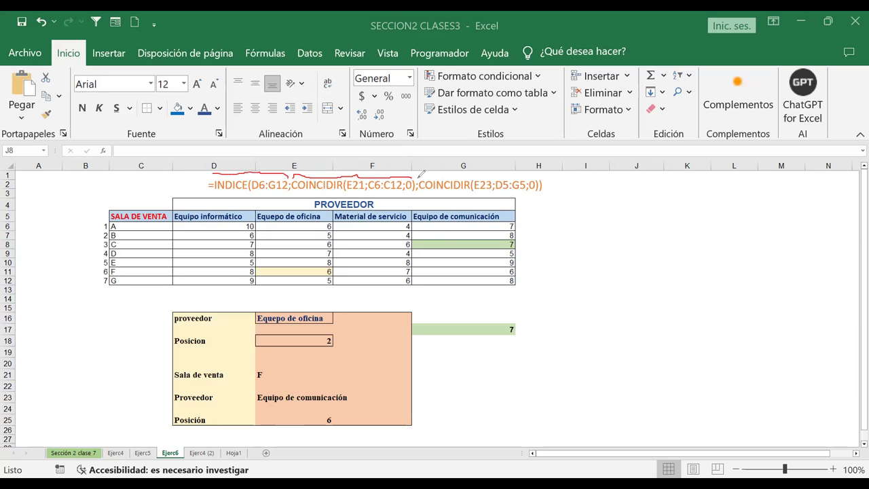
left_click_drag(421, 174, 482, 173)
left_click_drag(481, 174, 507, 181)
left_click_drag(509, 171, 544, 174)
- Review the provider name in E16, the COINCIDIR position in E18, sales room E21 and E23, then select E25
left_click(269, 318)
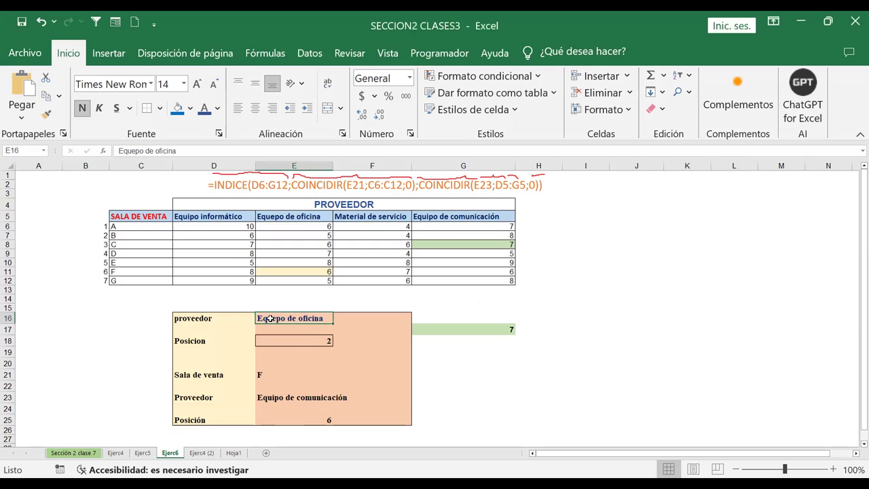
left_click(303, 341)
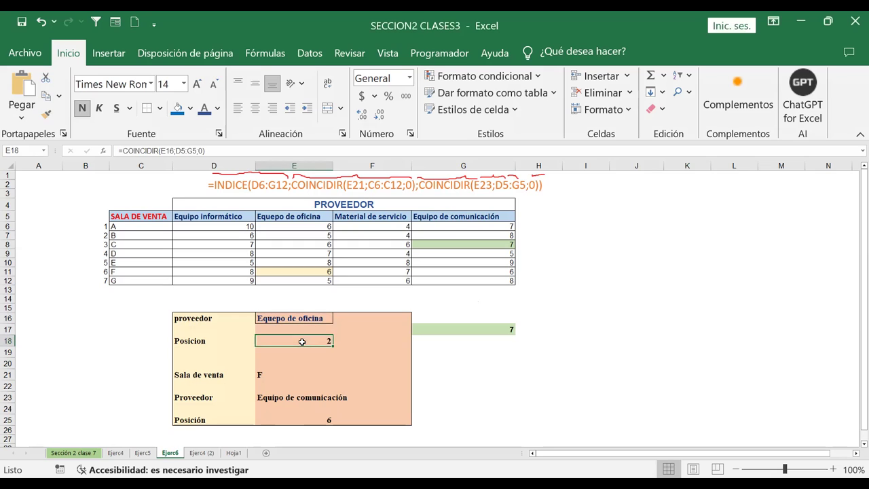
left_click(292, 318)
left_click(289, 339)
left_click(278, 376)
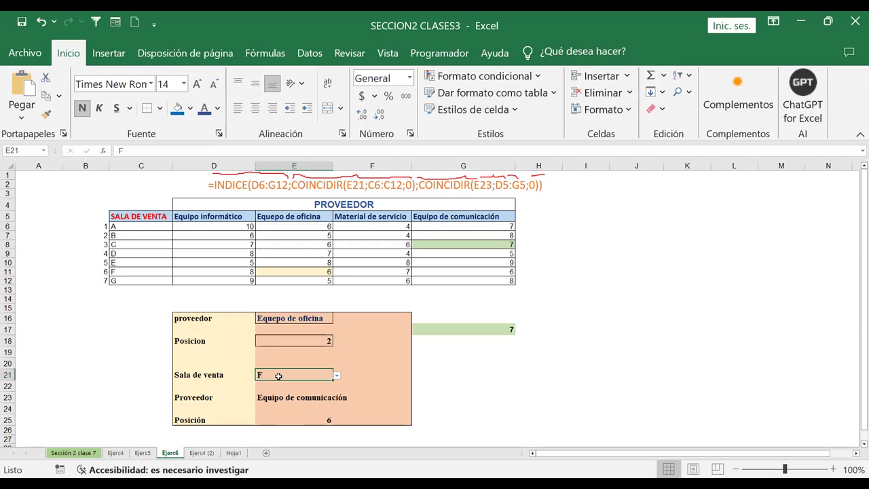
left_click(270, 339)
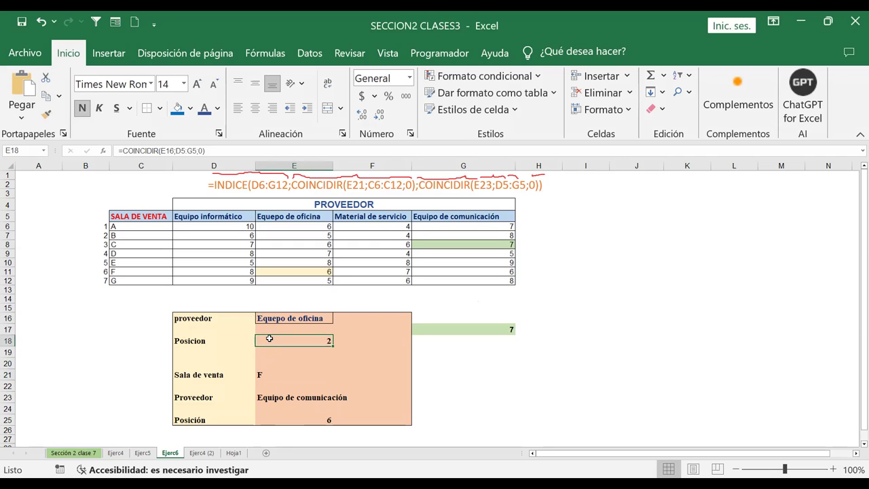
left_click(272, 320)
left_click(280, 398)
left_click(297, 420)
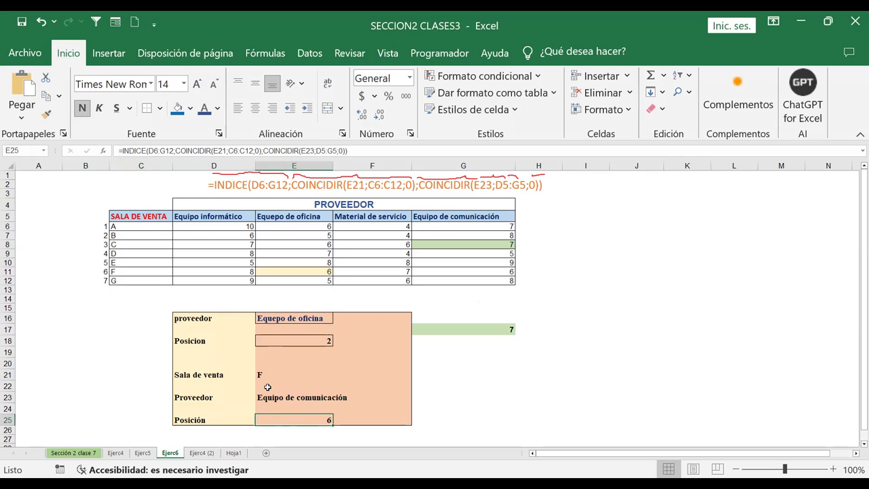
- Edit E25's INDICE formula and highlight its matriz argument D6:G12
key("F2")
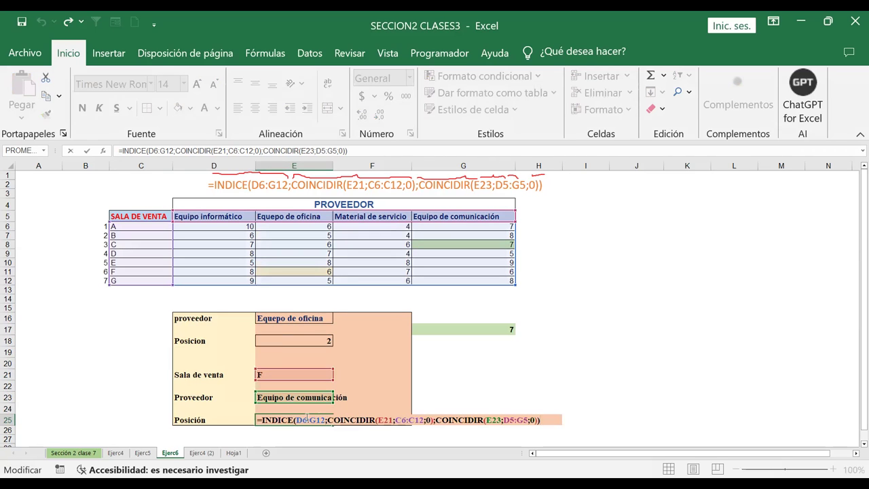
left_click(307, 419)
left_click(313, 434)
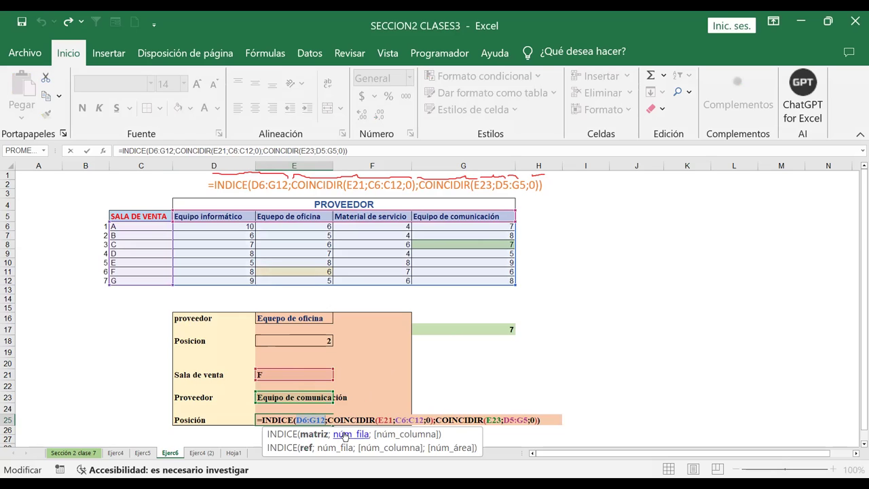
- Check both COINCIDIR row and column arguments of the E25 INDICE formula, then commit it
left_click(345, 435)
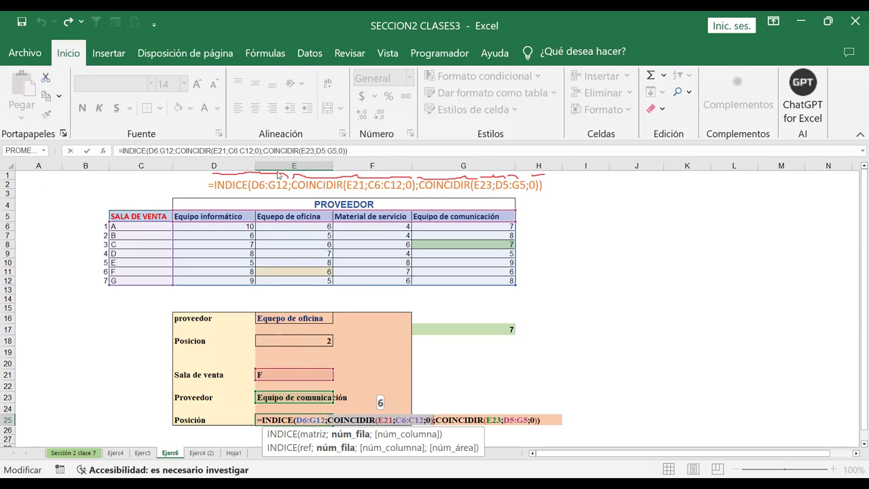
left_click(319, 421)
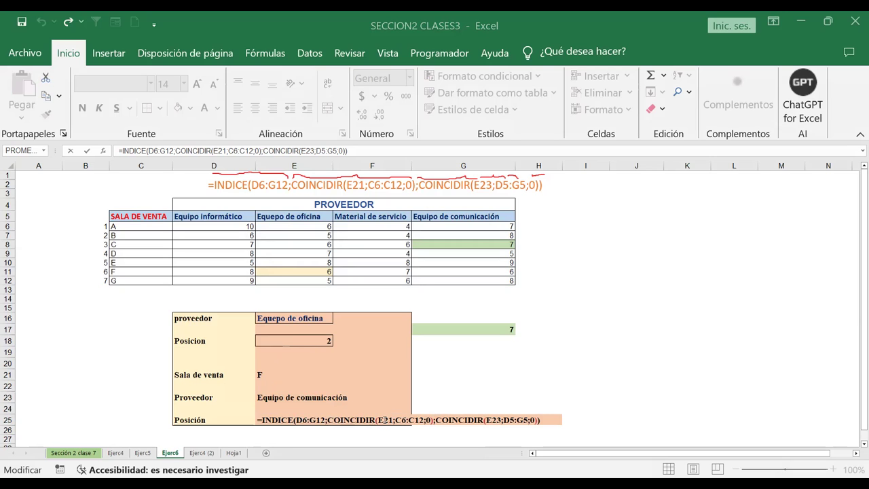
left_click(385, 420)
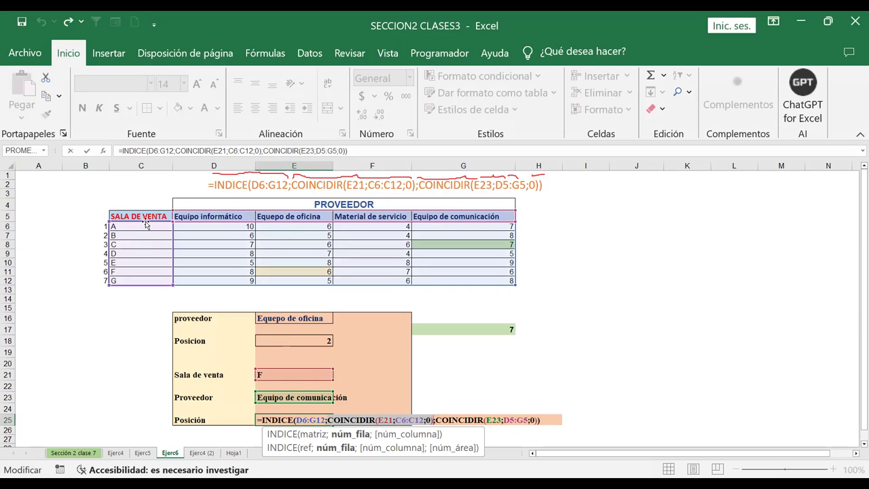
left_click(445, 421)
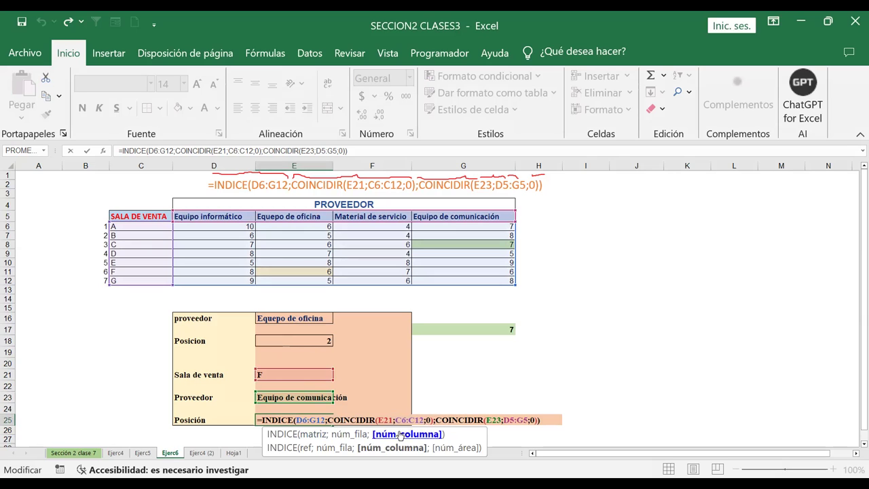
left_click(401, 434)
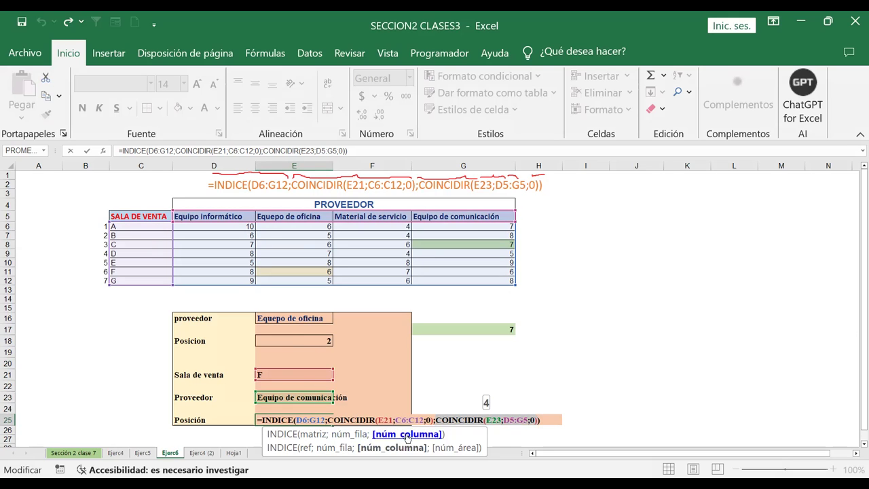
left_click(493, 421)
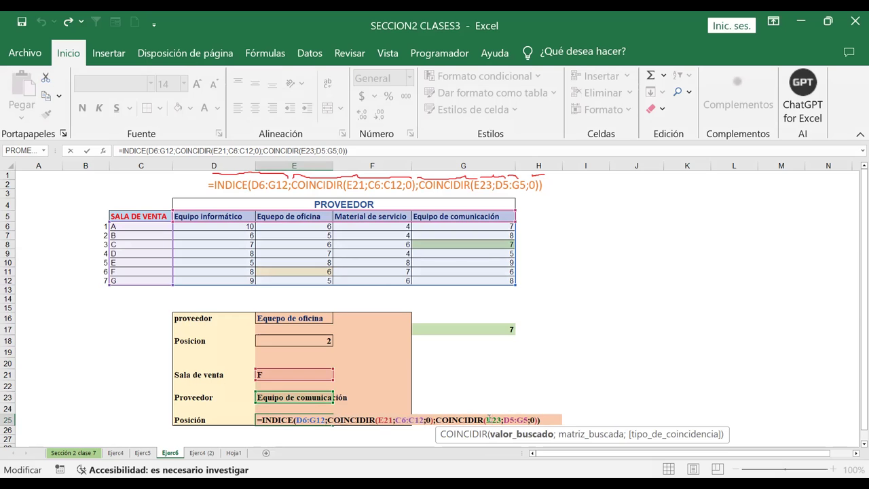
left_click(538, 351)
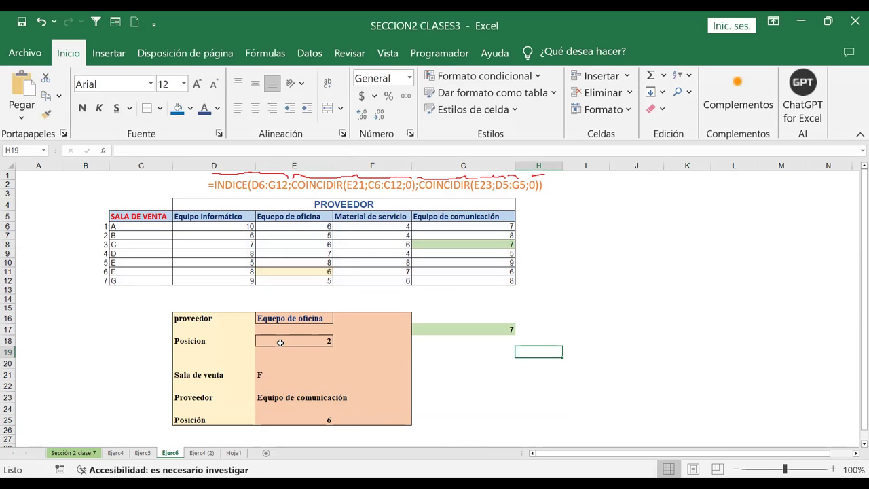
- Apply Borrar todo to Sala de venta cell E21, so Posición returns #N/D
left_click(280, 342)
left_click(284, 320)
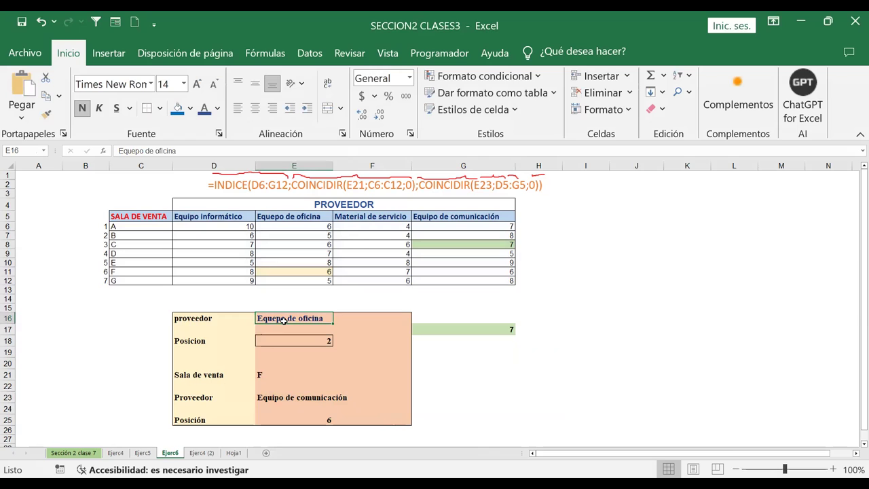
left_click(289, 374)
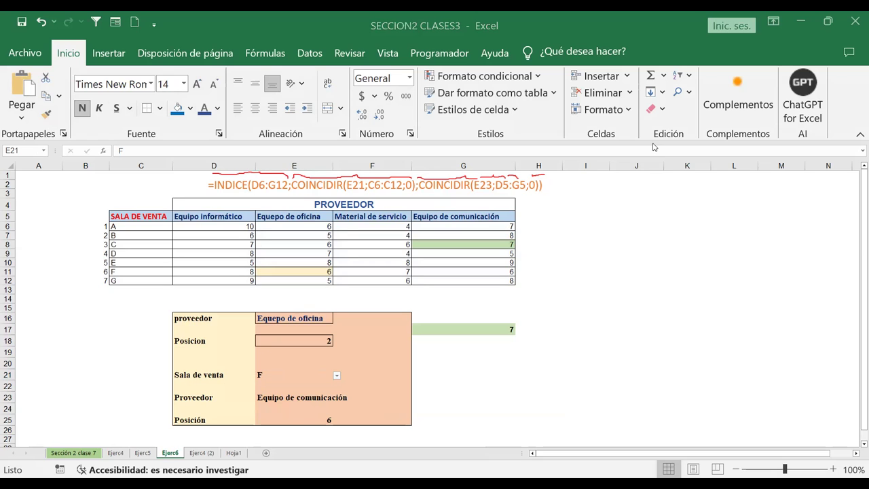
left_click(656, 109)
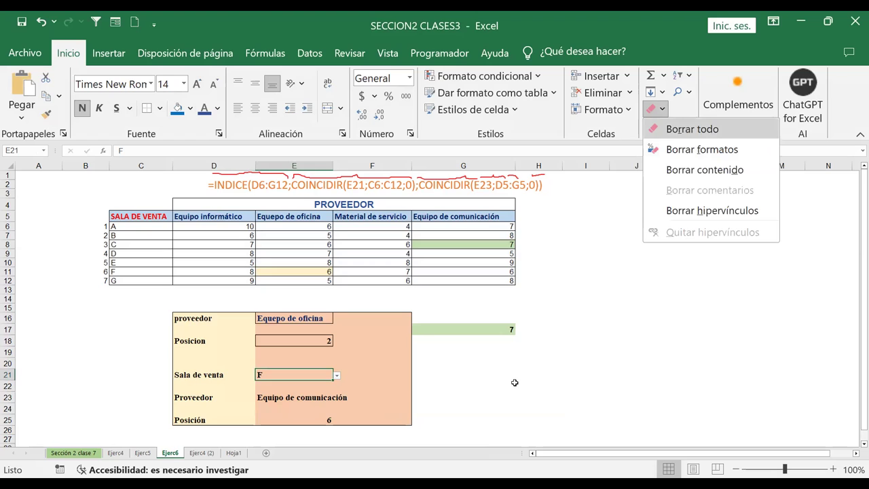
left_click(684, 131)
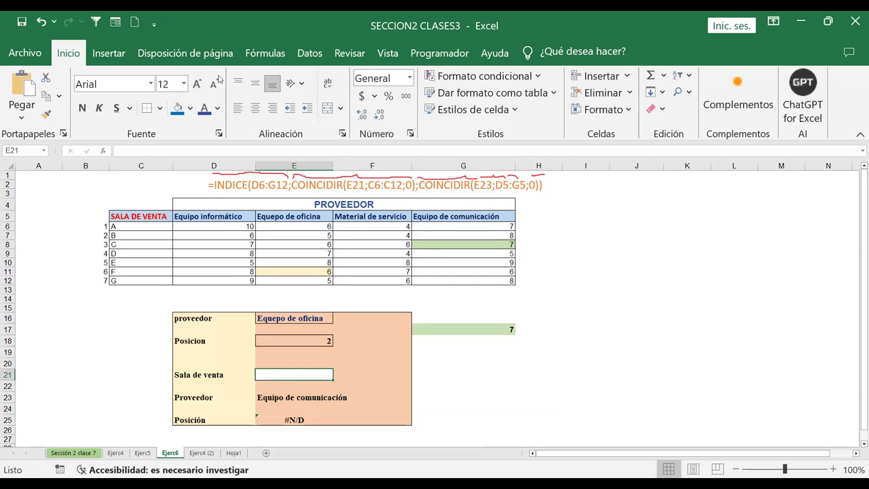
left_click(308, 54)
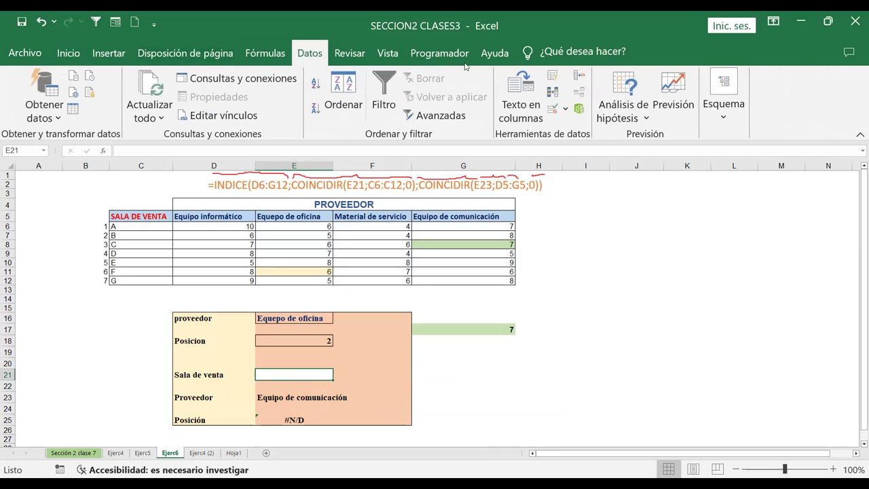
- Give E21 a Lista data validation with source =$C$6:$C$12
left_click(551, 110)
left_click(374, 156)
left_click(364, 183)
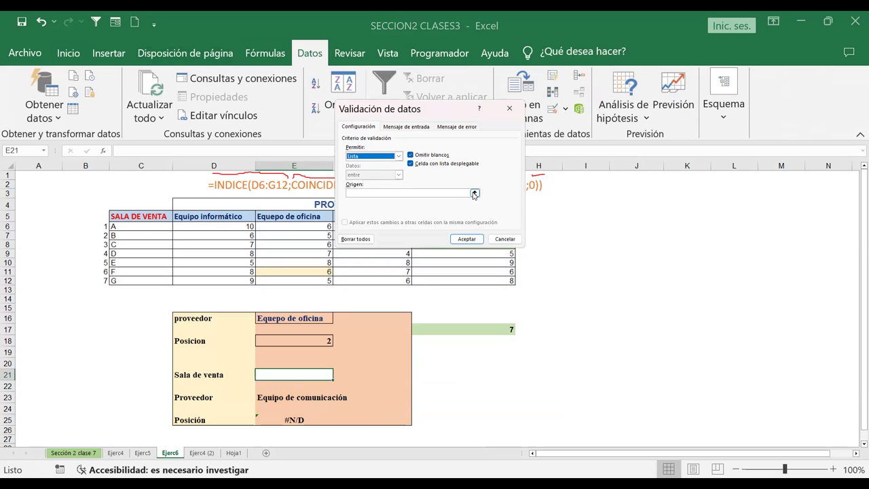
left_click(475, 193)
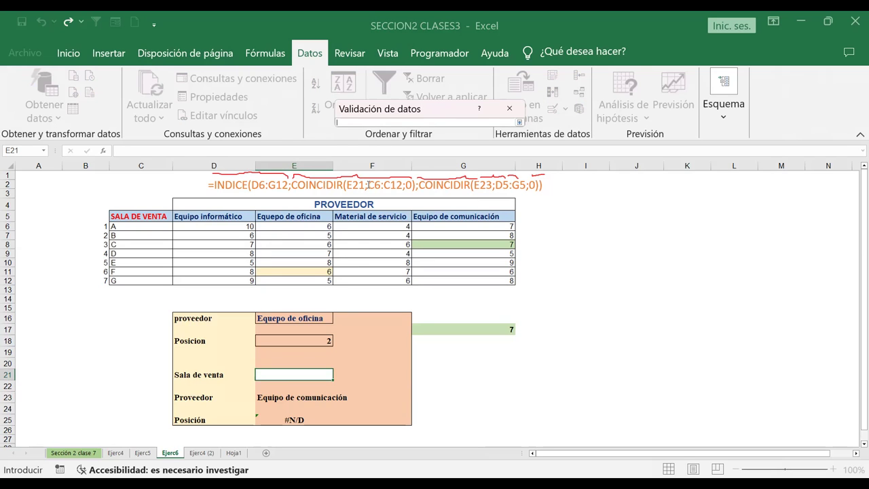
left_click_drag(152, 226, 154, 278)
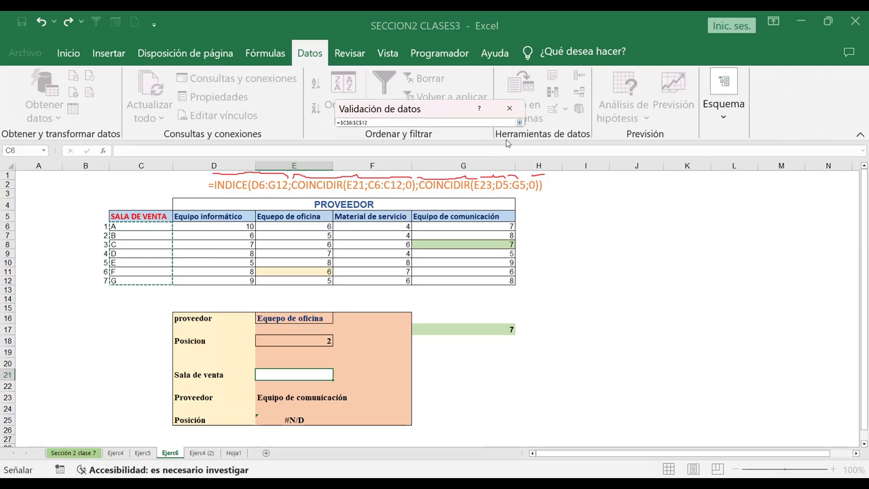
left_click(520, 124)
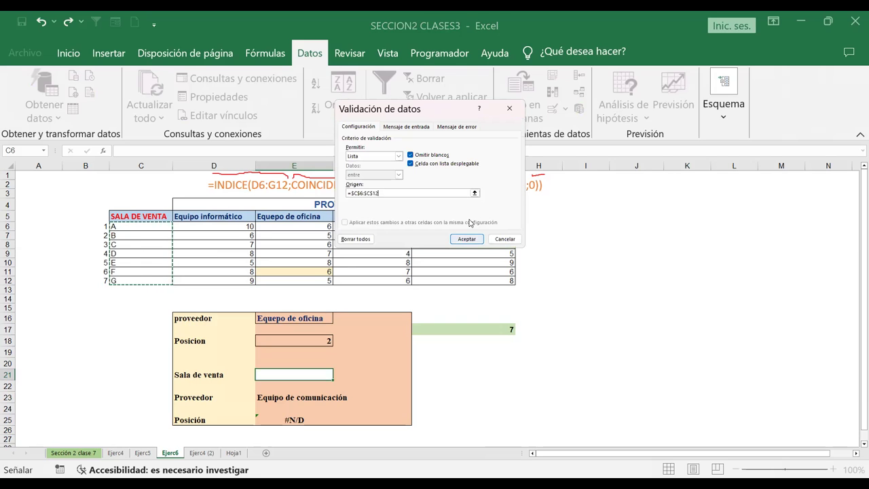
left_click(467, 238)
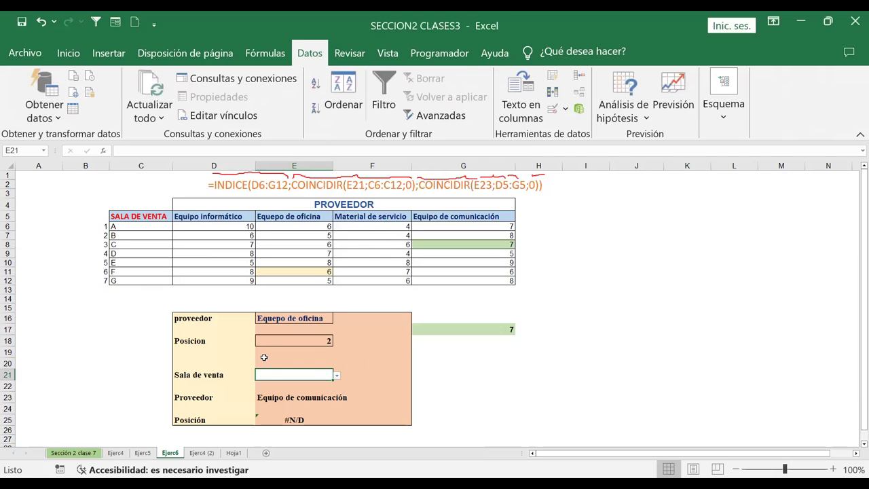
- Pick B, then E, as Sala de venta in the E21 dropdown
left_click(337, 375)
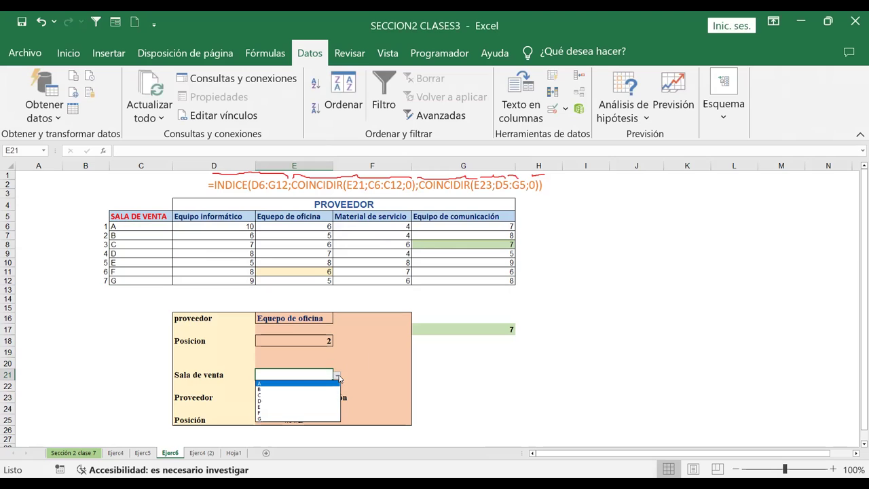
left_click(302, 389)
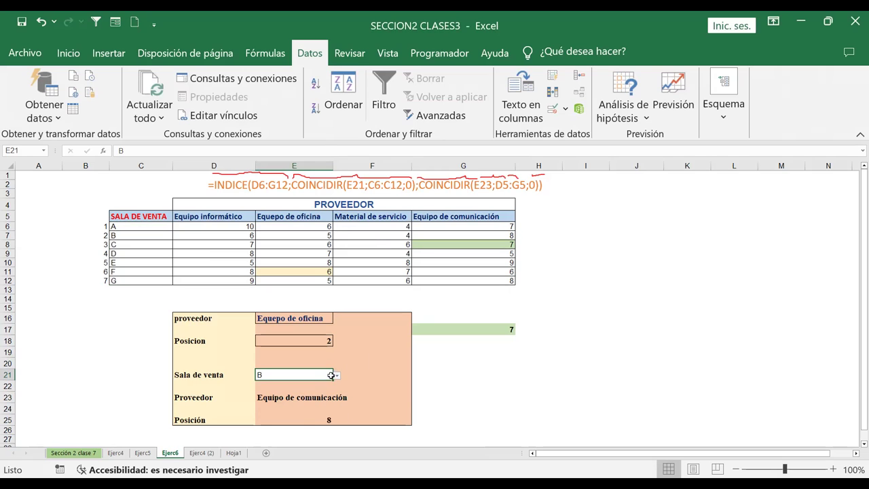
left_click(336, 375)
left_click(287, 405)
left_click(336, 375)
left_click(292, 406)
- Pick Material de servicio, then Equipo de comunicación, as Proveedor in E23, so Posición shows 9
left_click(311, 397)
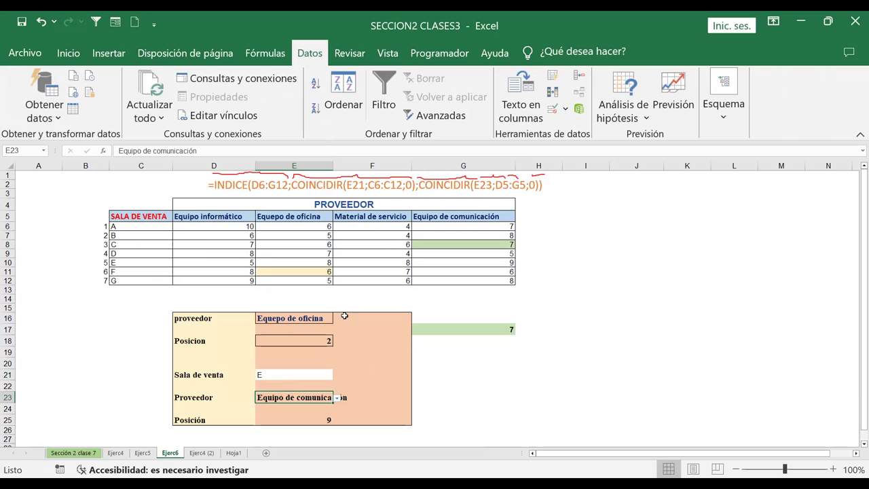
left_click(337, 399)
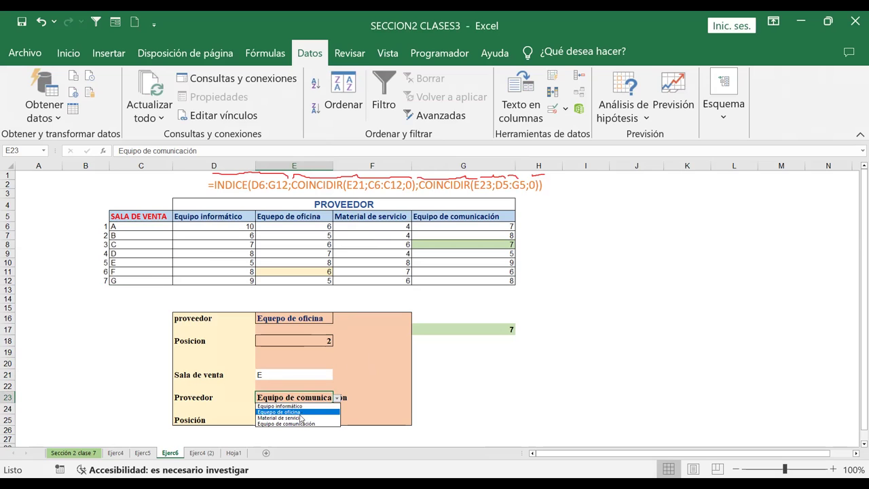
left_click(302, 417)
left_click(337, 399)
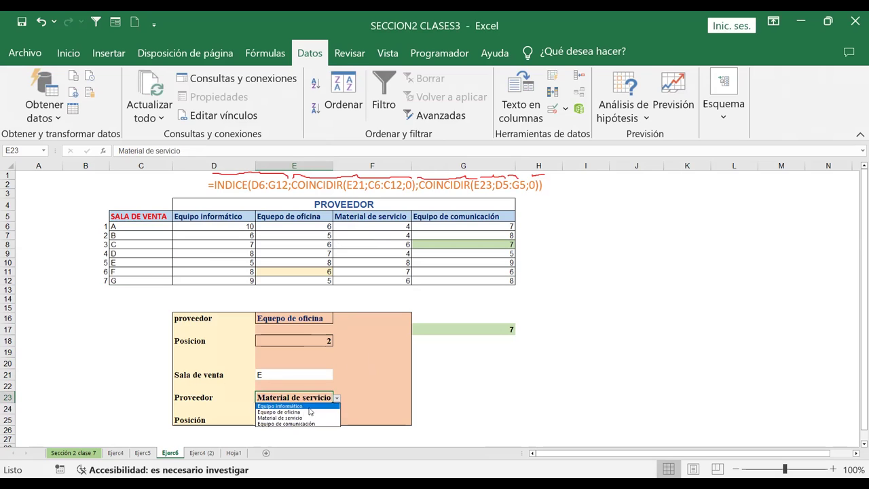
left_click(298, 426)
left_click(606, 395)
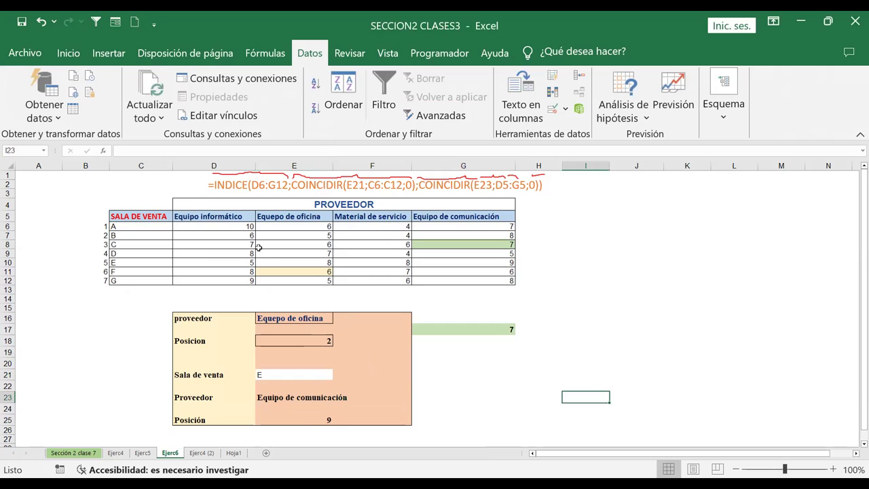
- Select Proveedor cell E23 and browse the ribbon tabs, ending on Datos
left_click_drag(186, 216, 466, 216)
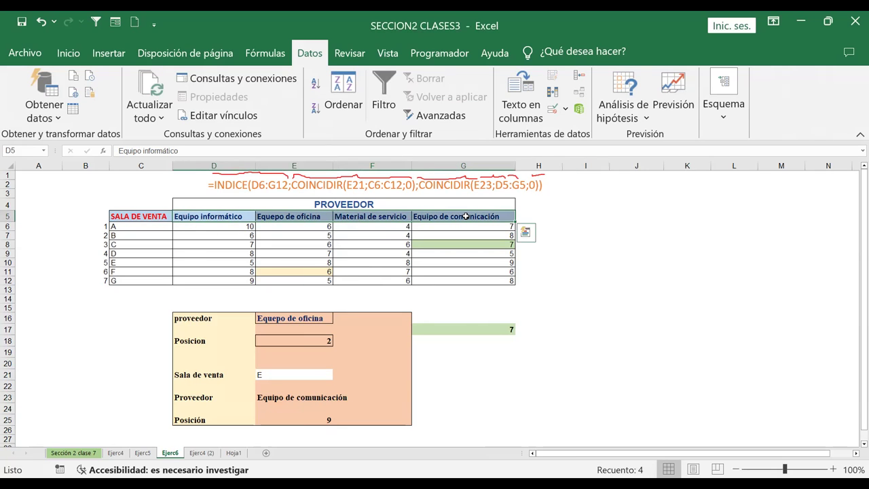
left_click(306, 399)
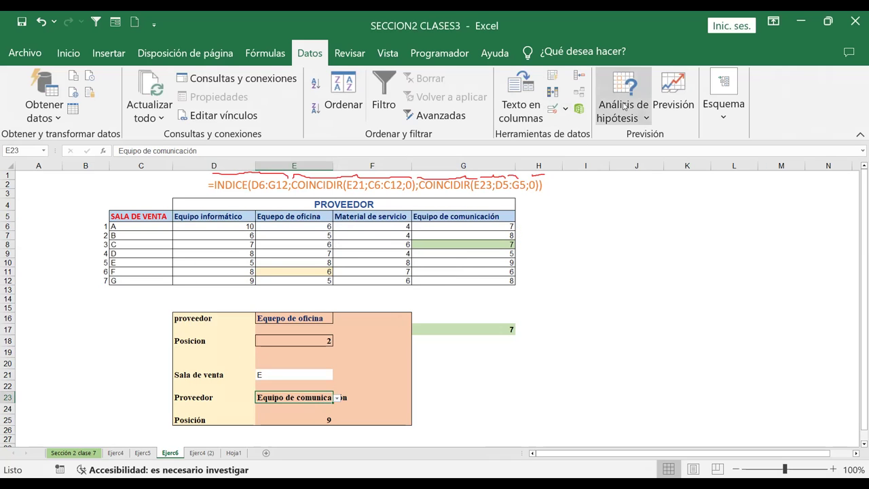
left_click(266, 56)
left_click(179, 57)
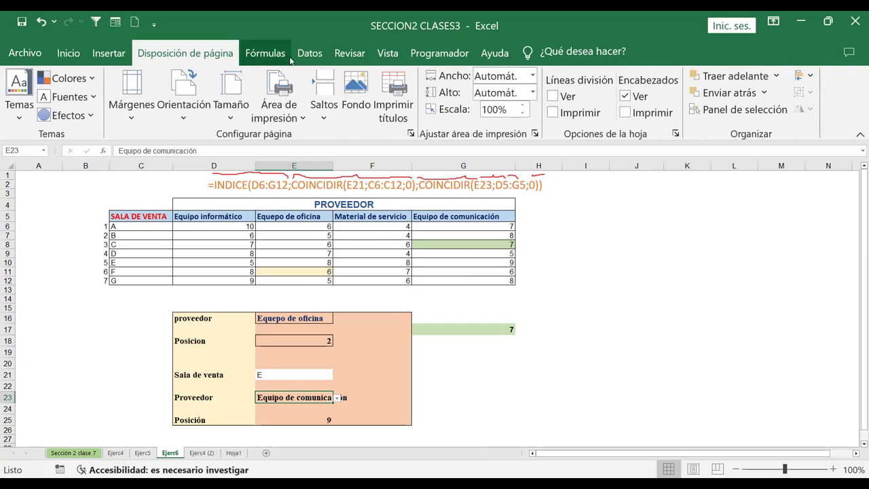
left_click(308, 57)
left_click(386, 60)
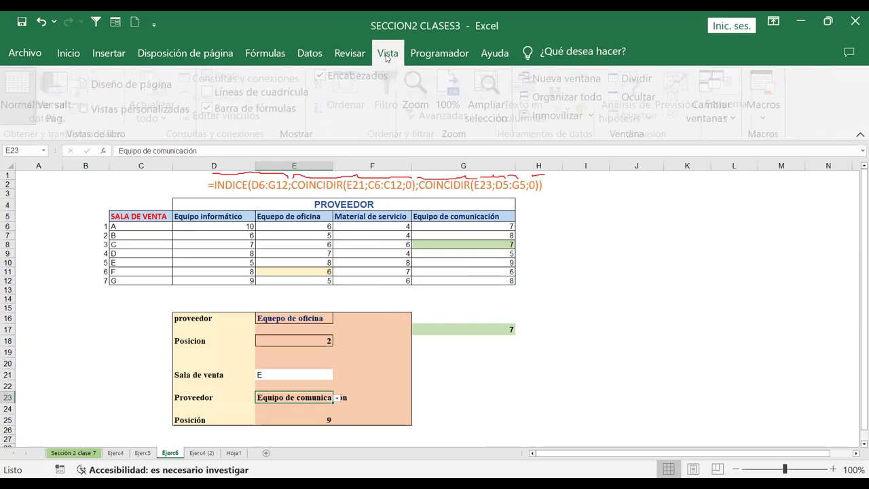
left_click(344, 59)
left_click(112, 57)
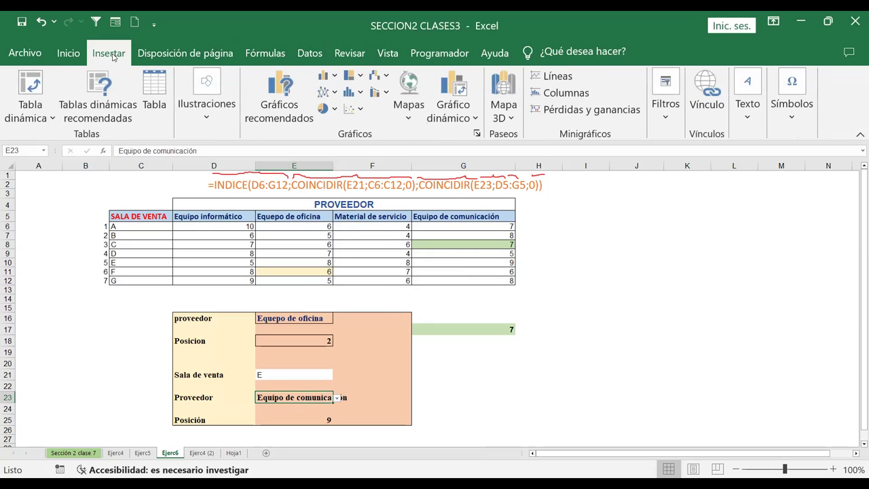
left_click(204, 57)
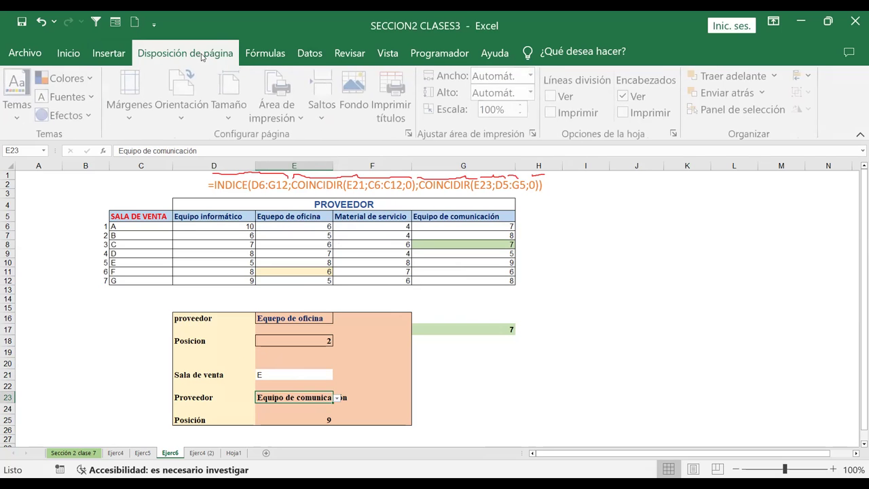
left_click(260, 55)
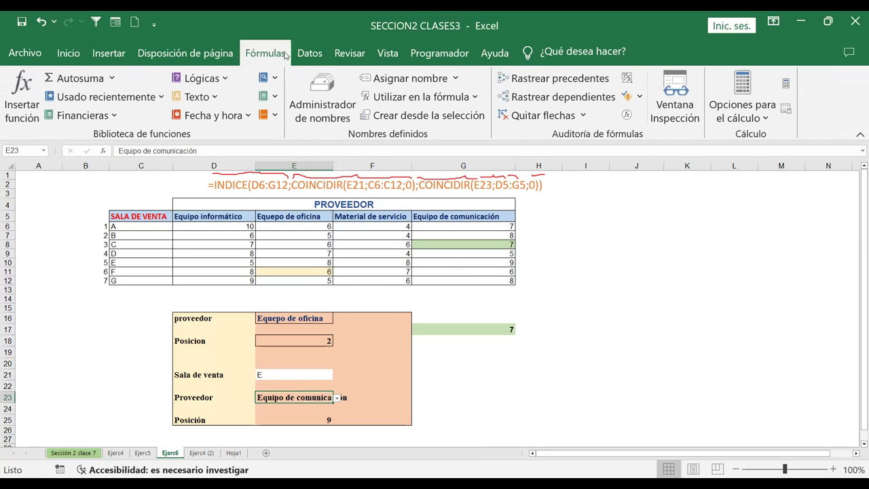
left_click(306, 56)
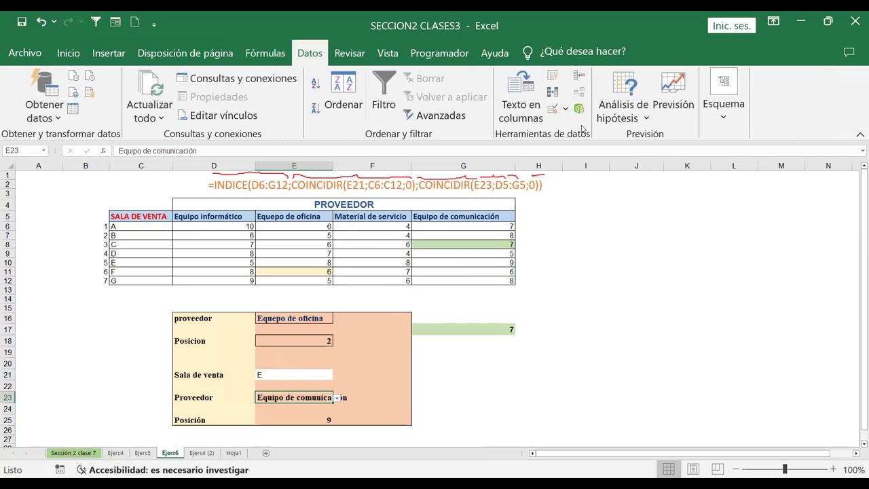
- Remove the old validation rule from E23 and empty the cell
left_click(564, 108)
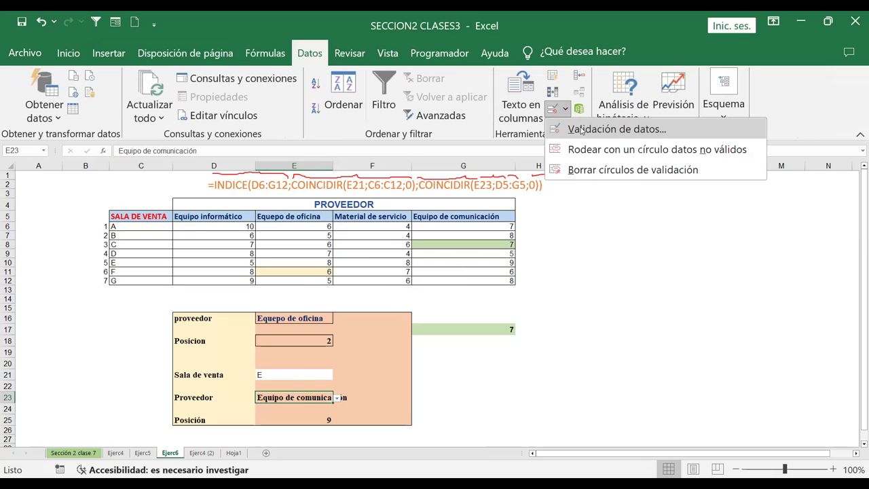
left_click(581, 129)
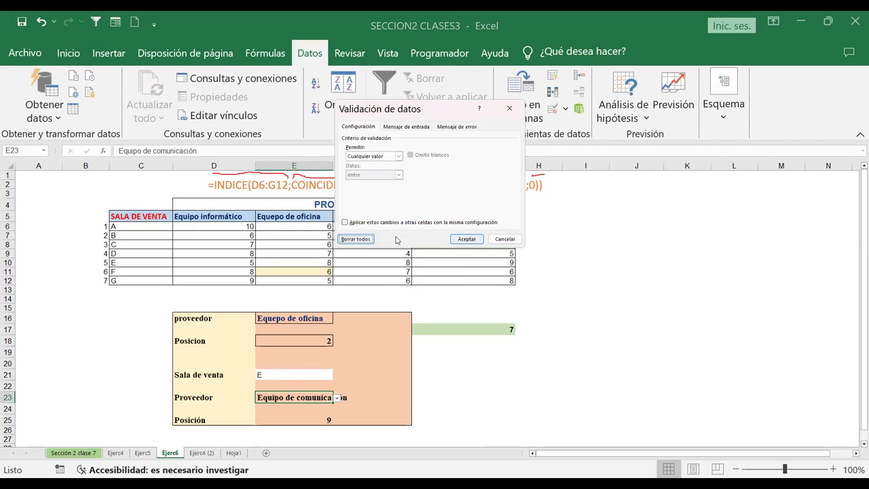
key("Return")
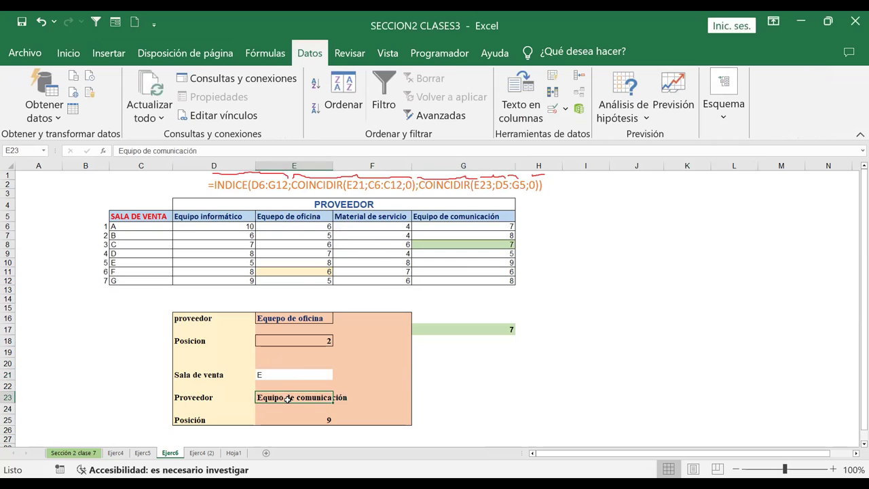
key("Delete")
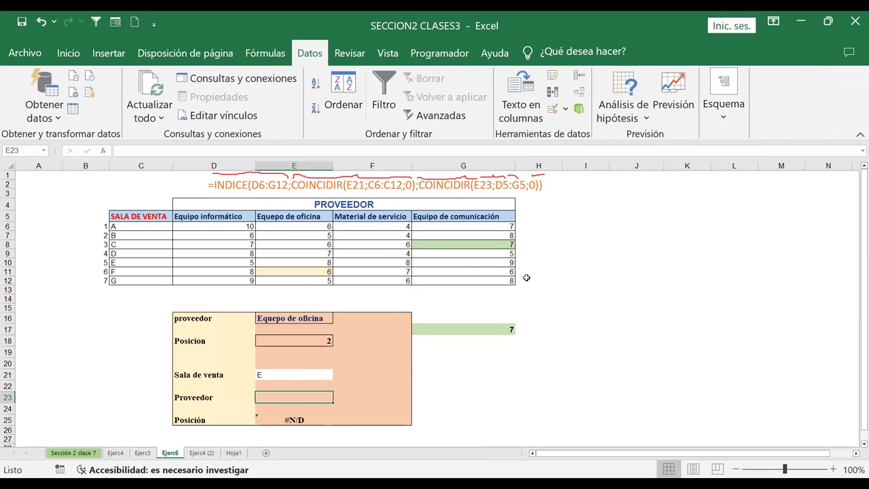
- Give E23 a new Lista validation with source =$D$5:$G$5
left_click(556, 110)
left_click(398, 156)
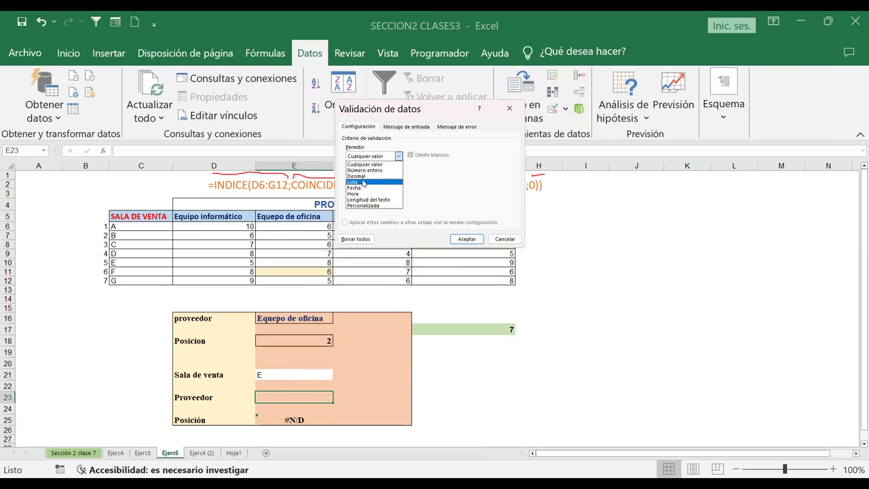
left_click(364, 183)
left_click(475, 192)
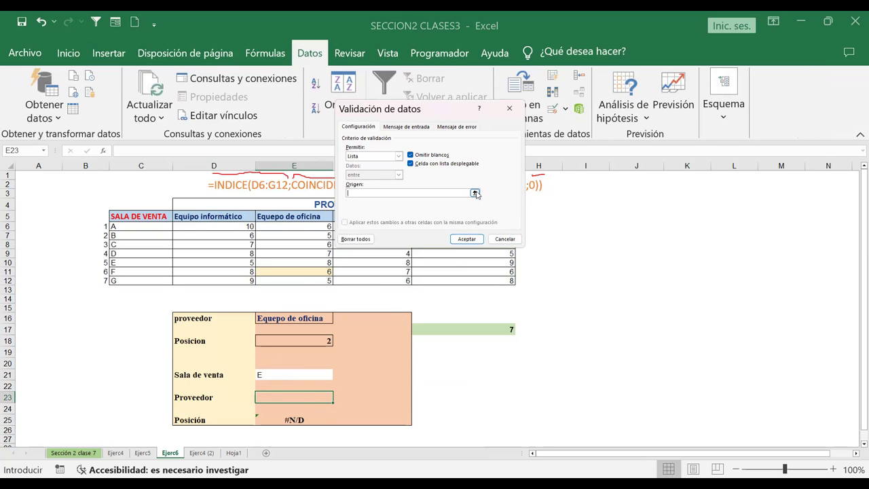
left_click_drag(185, 216, 475, 216)
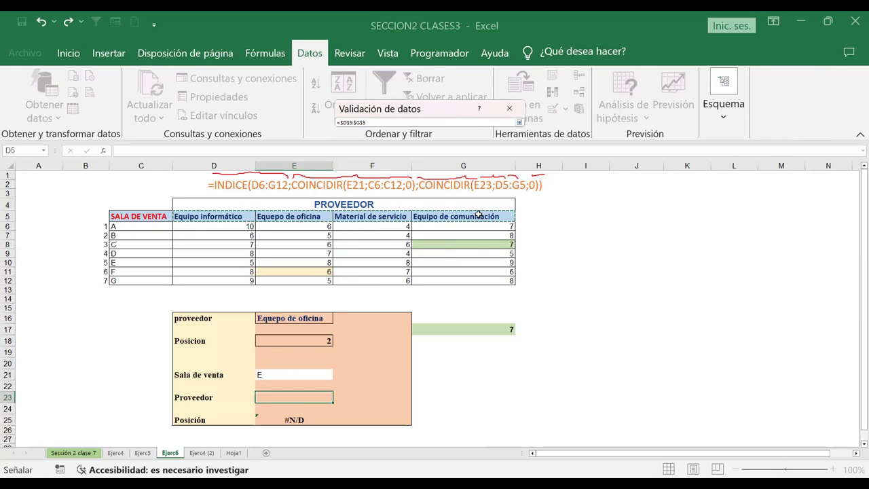
left_click(518, 122)
key("Return")
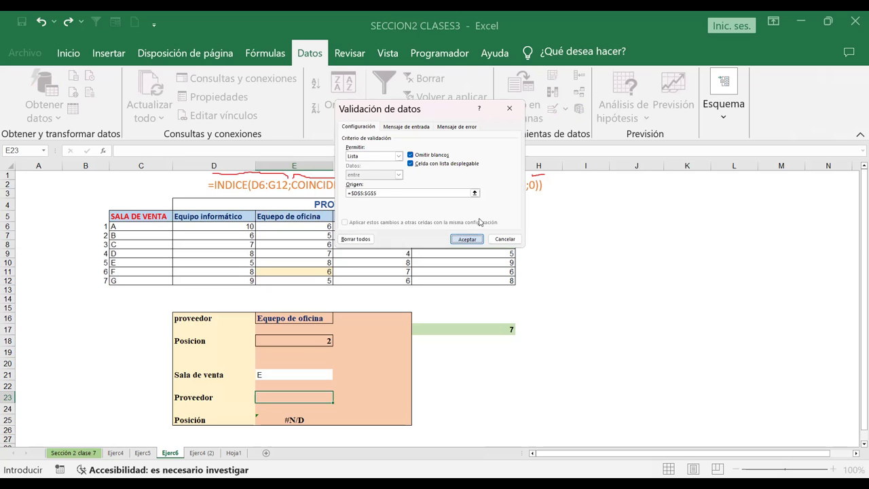
left_click(285, 373)
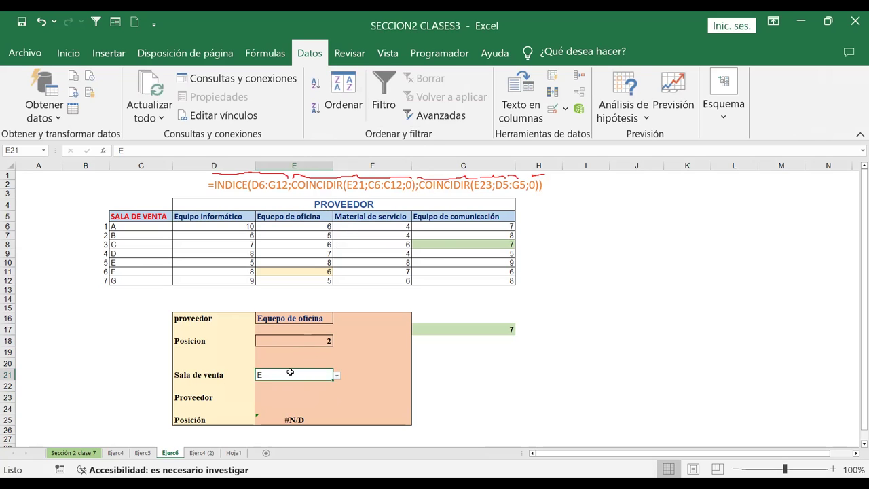
- Set Sala de venta E21 to D from its dropdown
left_click(276, 400)
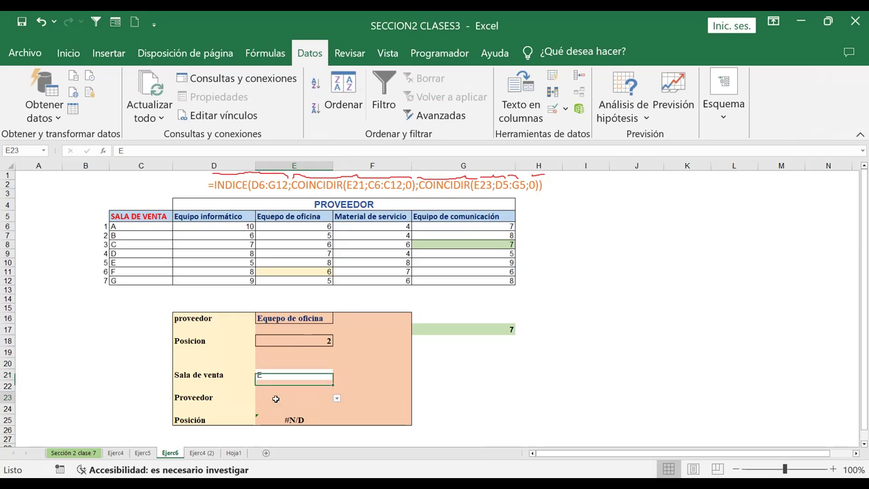
left_click(285, 377)
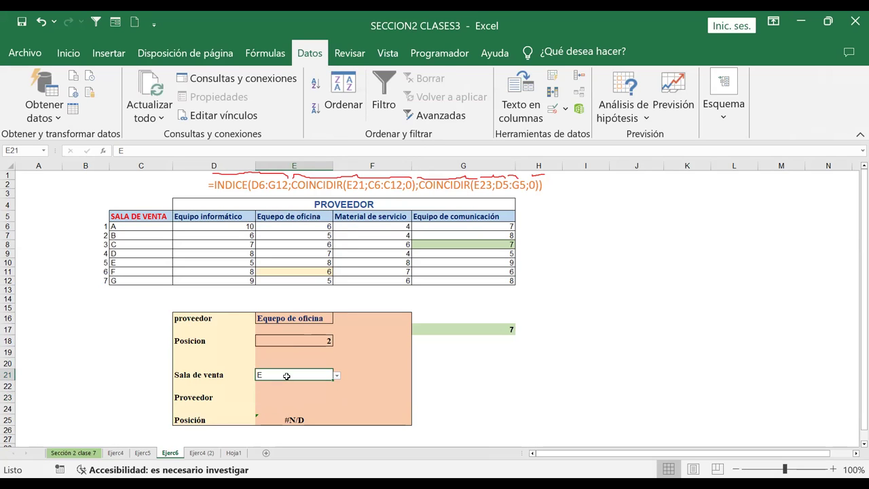
left_click(336, 377)
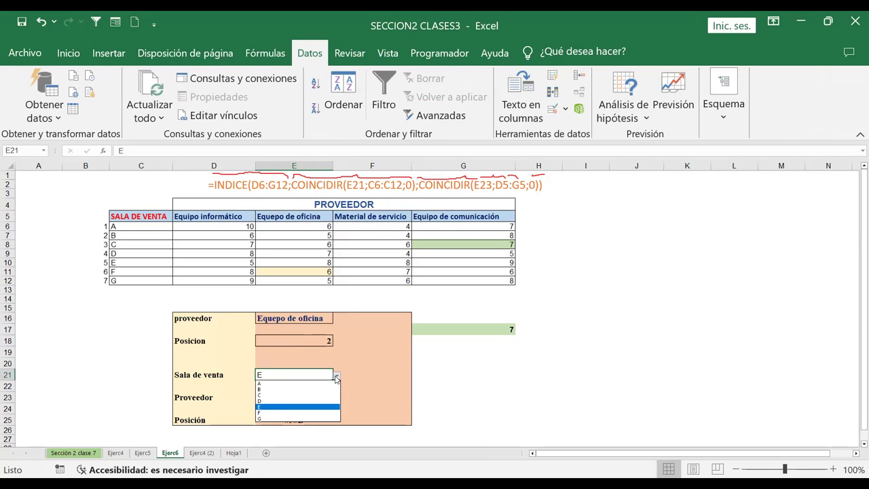
left_click(270, 400)
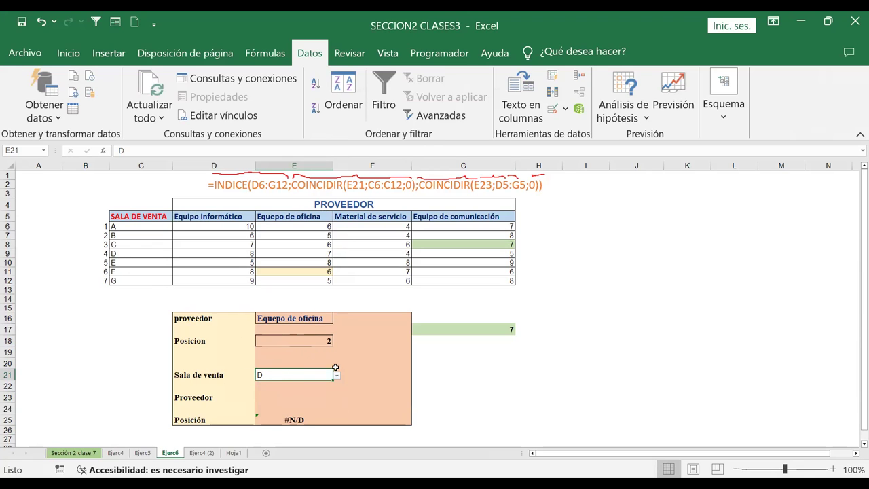
left_click(336, 377)
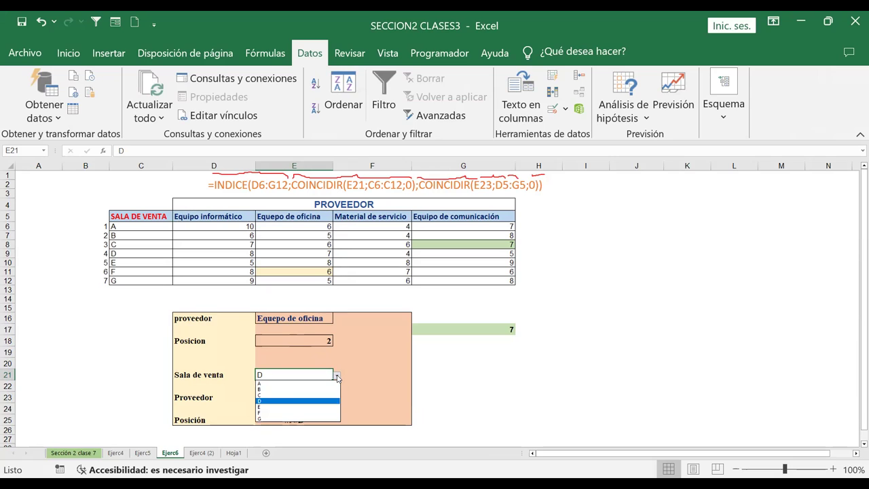
key("Escape")
left_click(275, 406)
- Choose Material de servicio as Proveedor in E23, so Posición shows 4
left_click(294, 398)
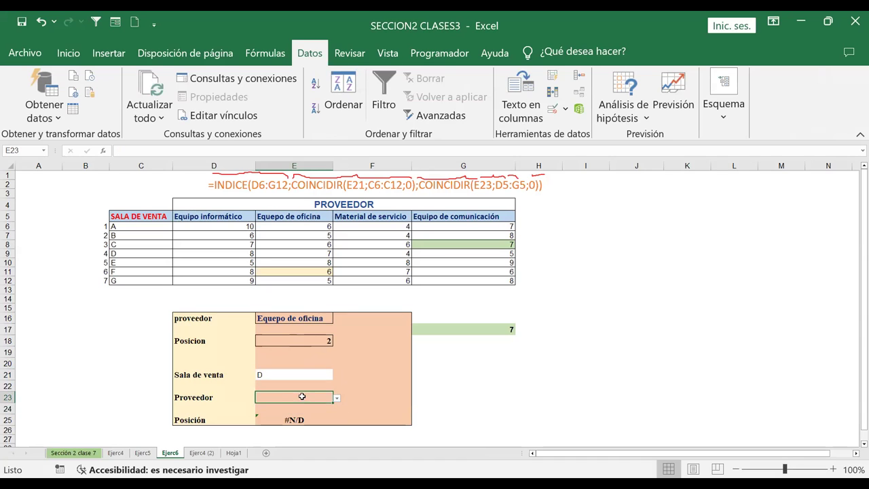
left_click(337, 402)
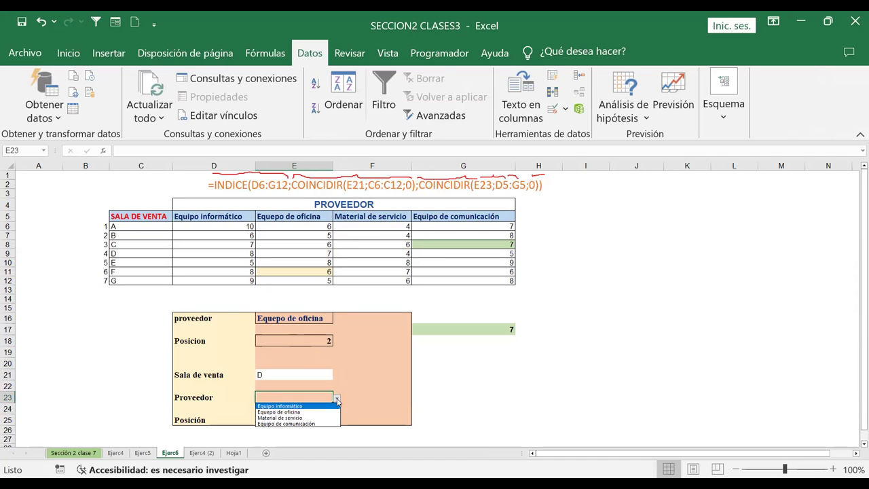
left_click(292, 416)
left_click(353, 408)
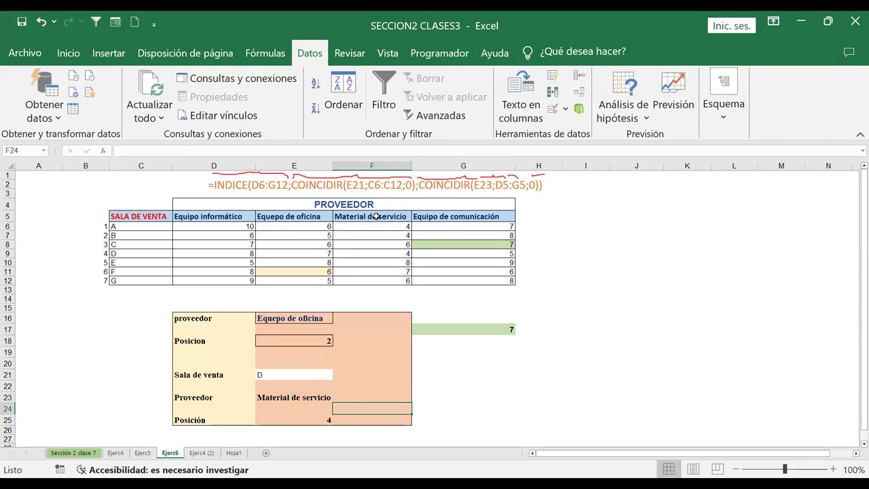
left_click(292, 399)
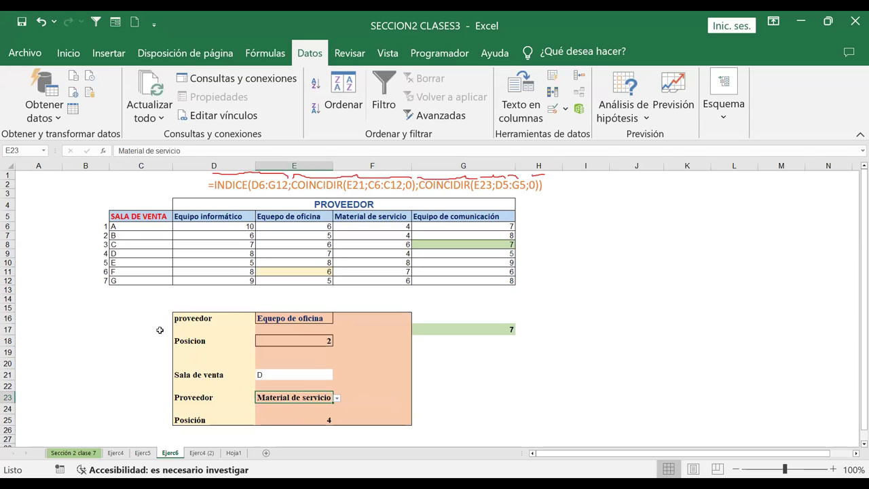
- Fill C9:F9 with Oro, Énfasis 4, Claro 80%
left_click_drag(126, 253, 381, 250)
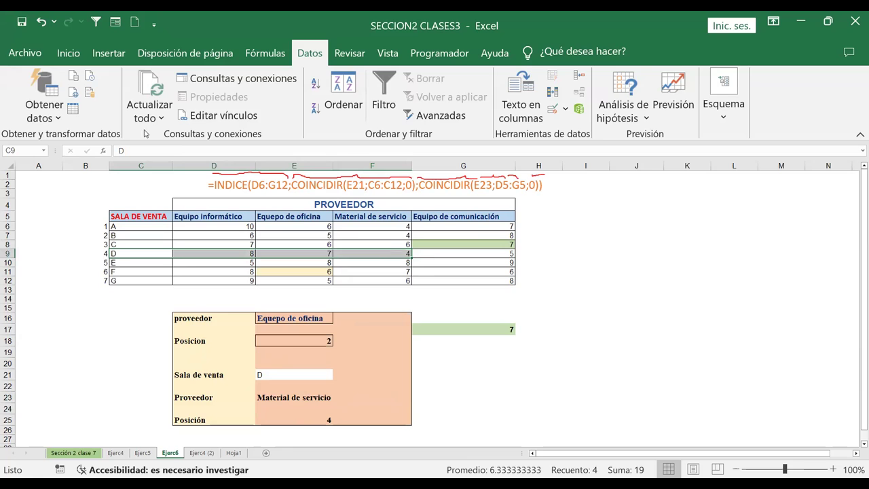
left_click(68, 53)
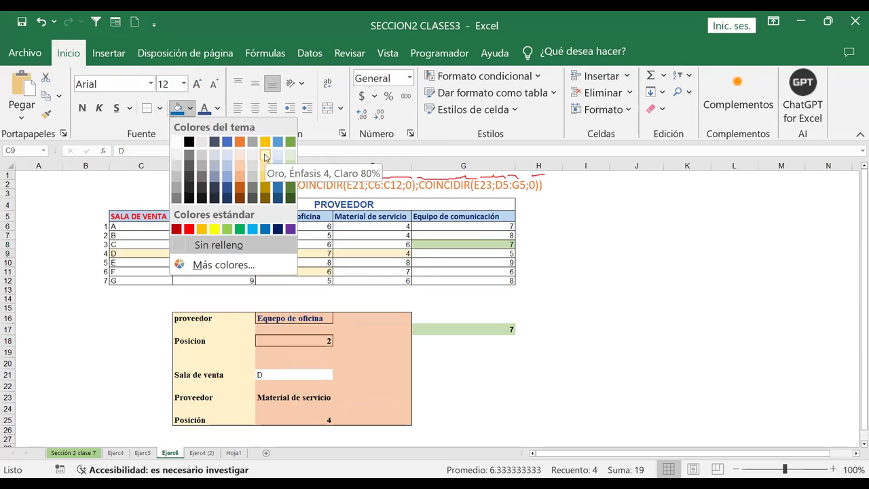
left_click(581, 408)
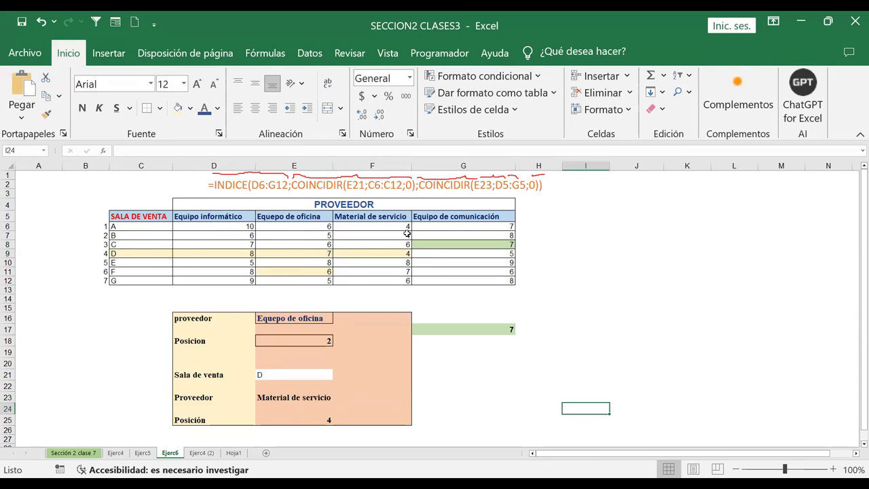
left_click(308, 416)
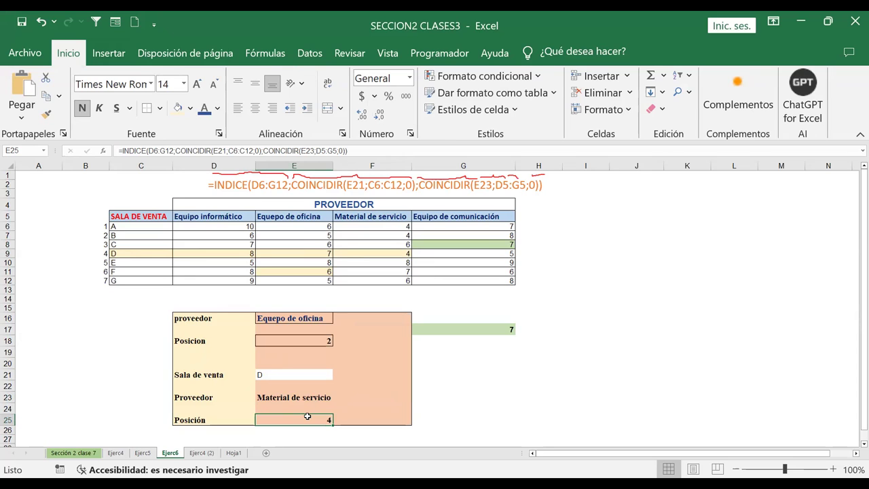
- Start a =BUSCAR( formula in I12 using E21 as the lookup value
left_click(563, 309)
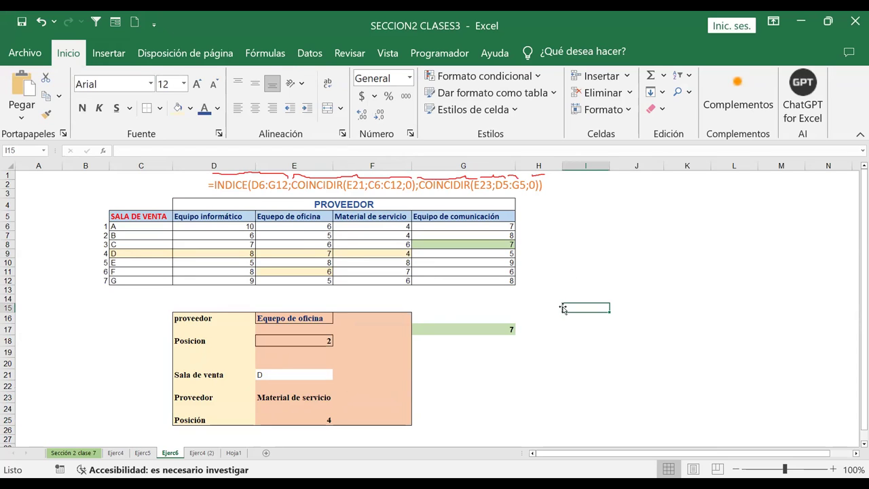
left_click(589, 279)
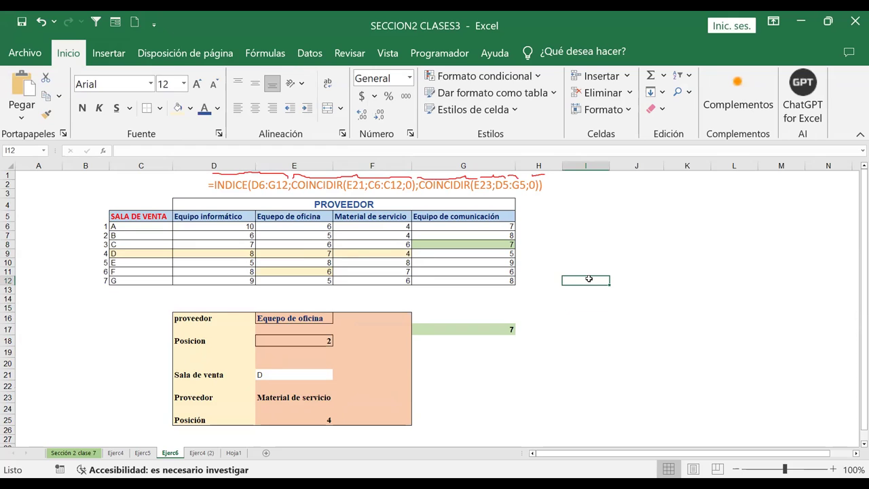
type("=")
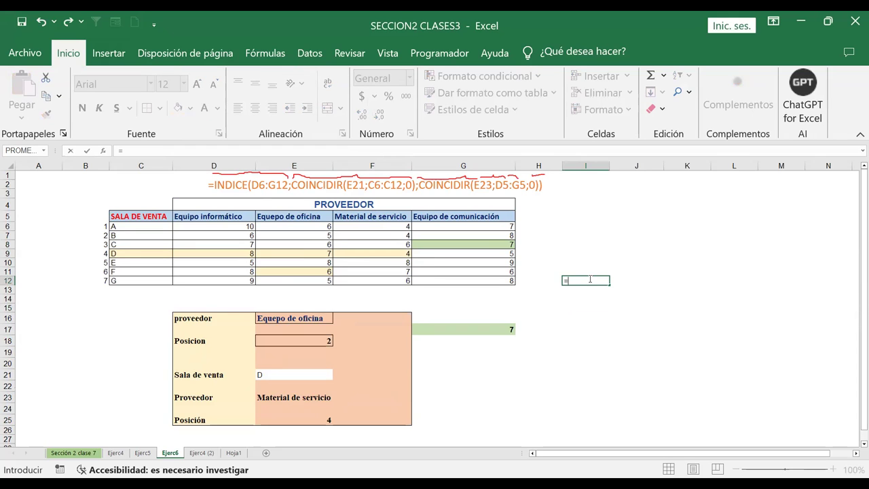
type("BUSCAR")
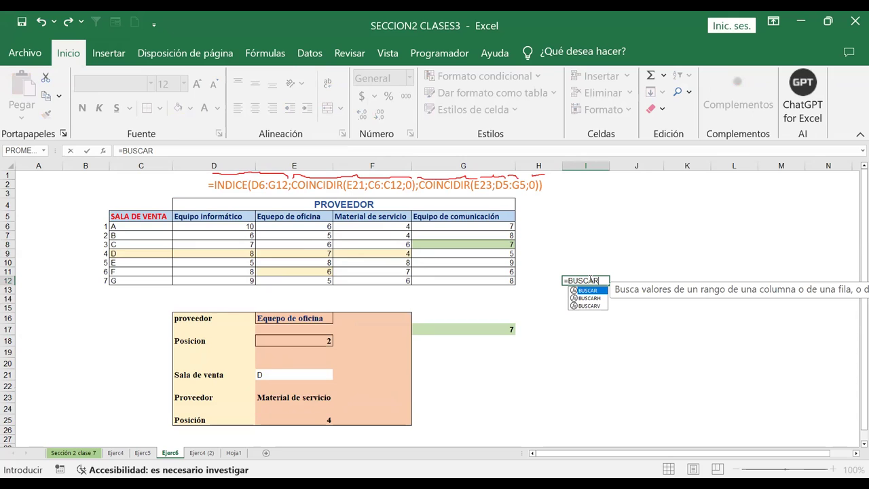
type("(")
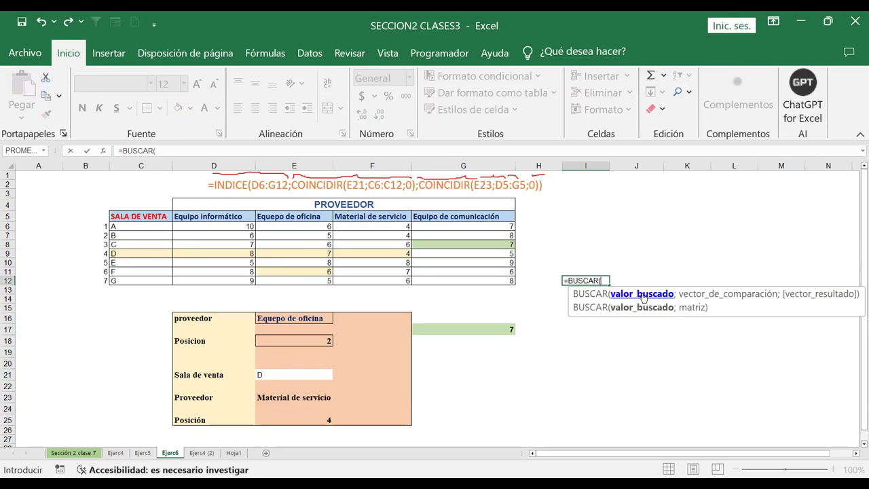
left_click(273, 375)
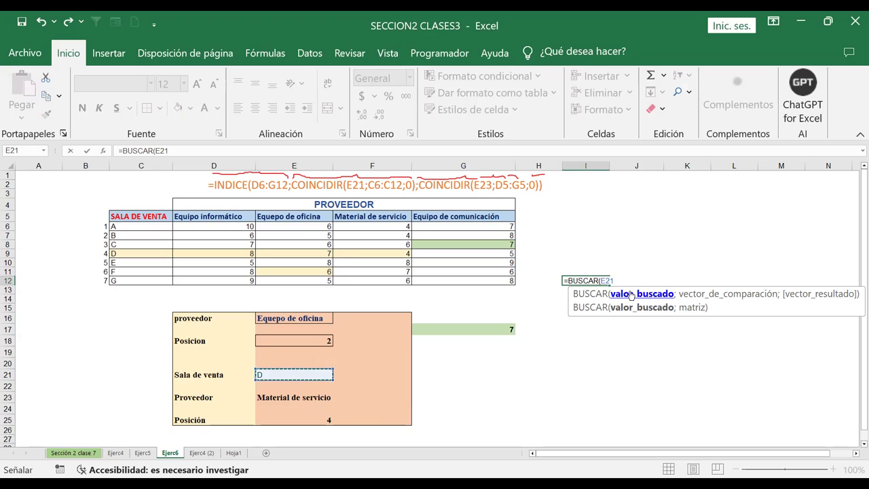
type(";")
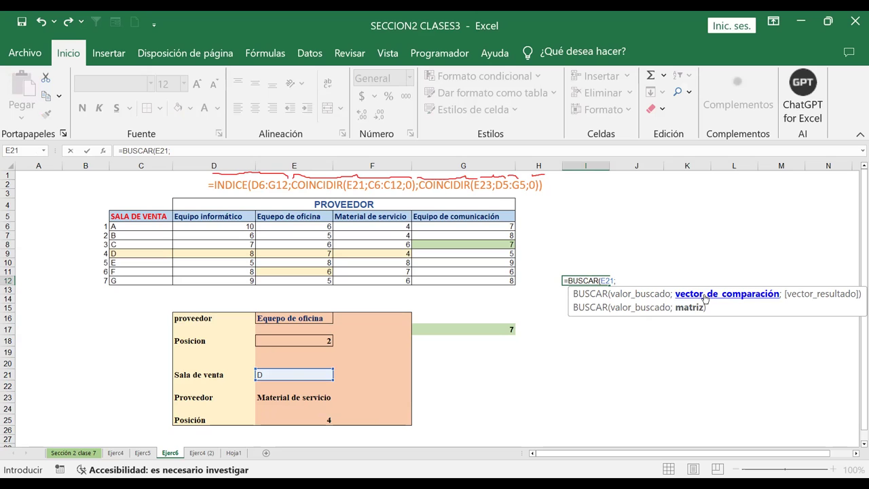
- Cancel that draft, re-enter =BUSCAR and open the BUSCAR help article
key("Escape")
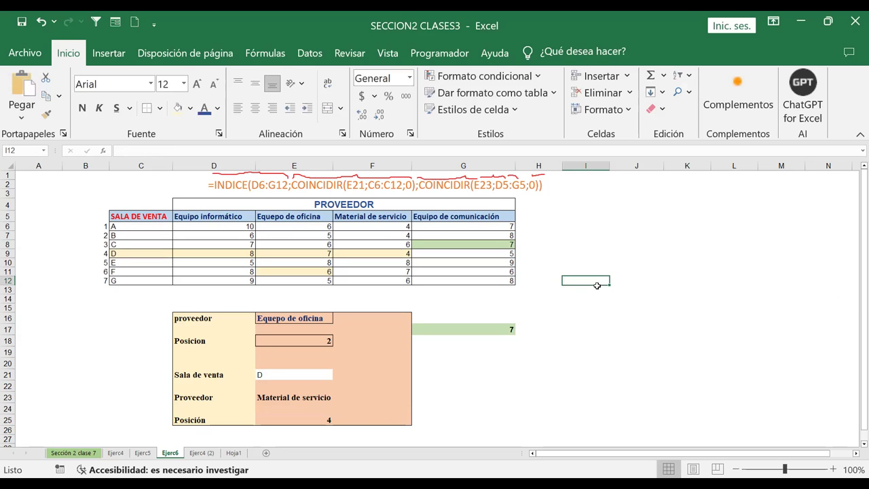
type("=")
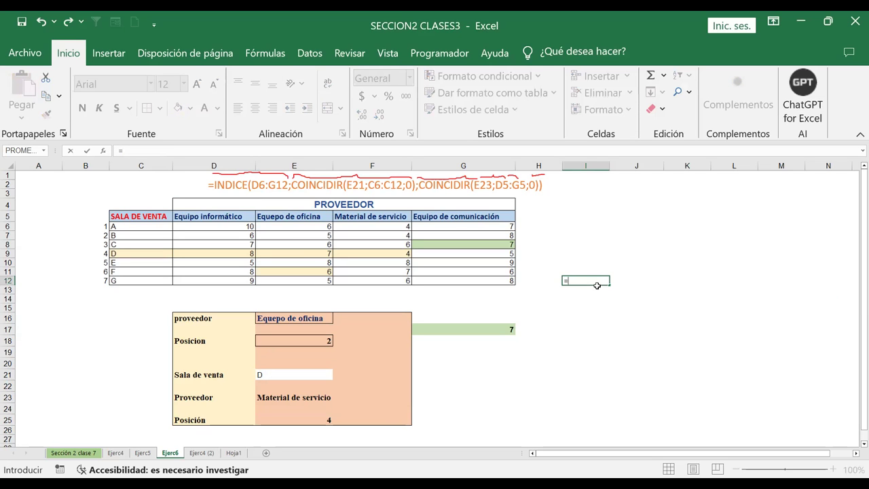
type("BUSCAR")
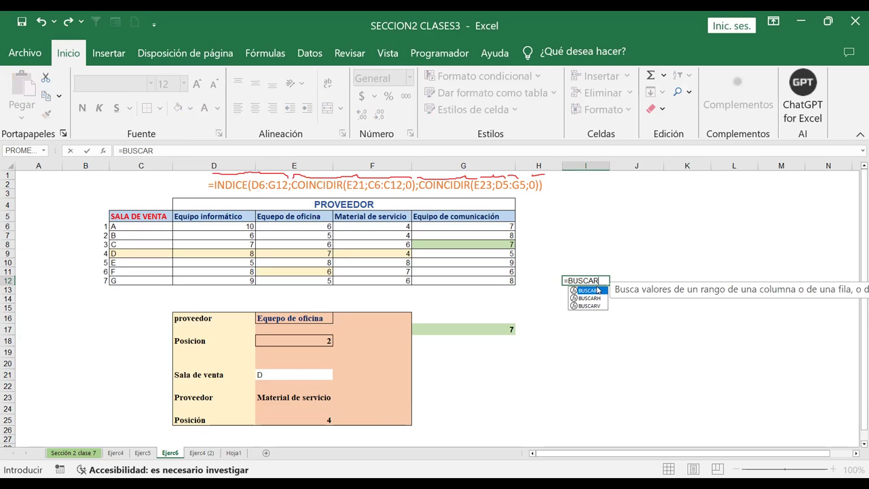
double_click(597, 290)
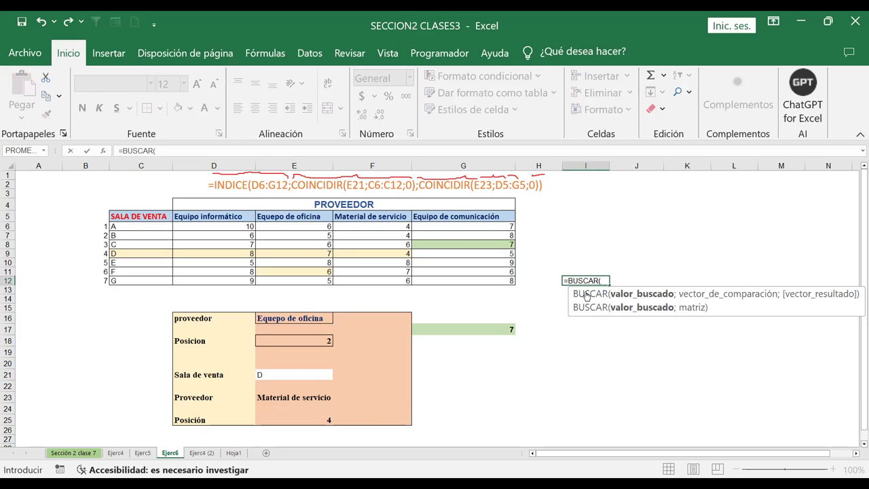
left_click(607, 301)
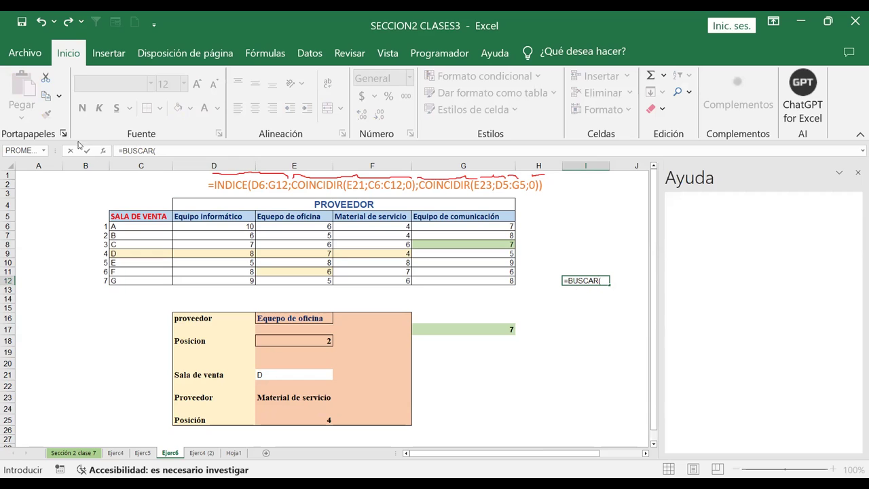
- Choose the vector form of BUSCAR with E21 as Valor_buscado
left_click(104, 152)
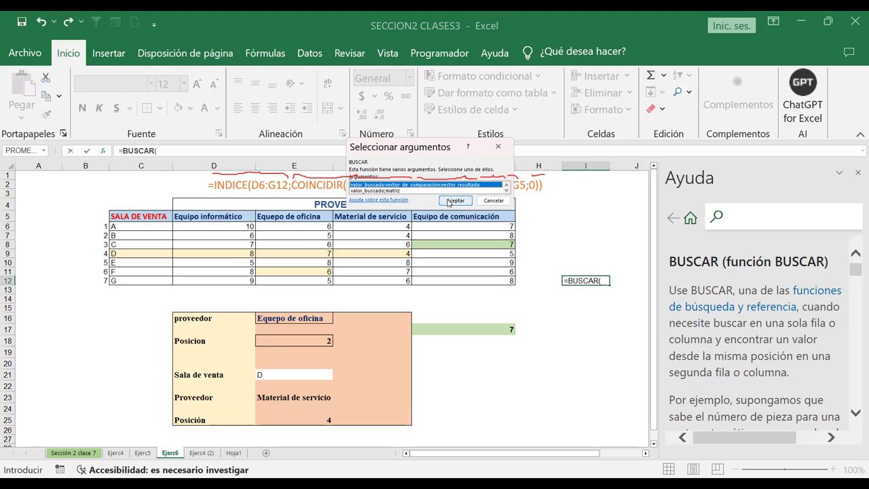
left_click(447, 202)
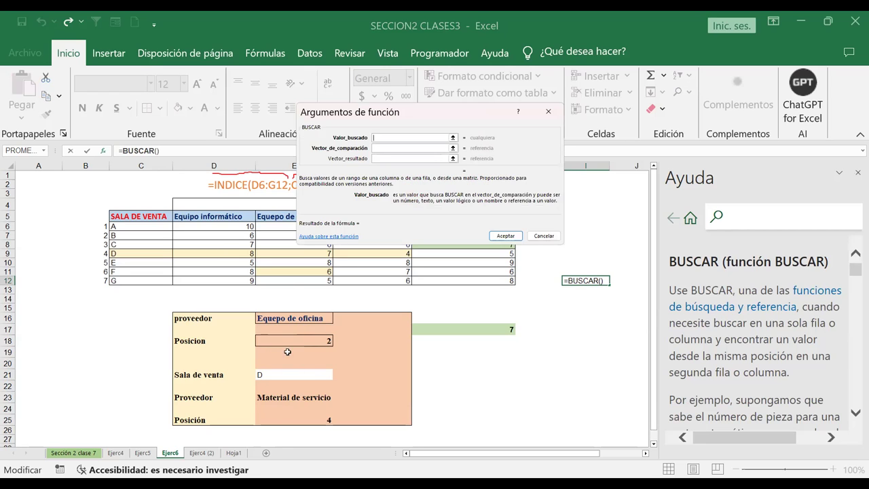
left_click(289, 375)
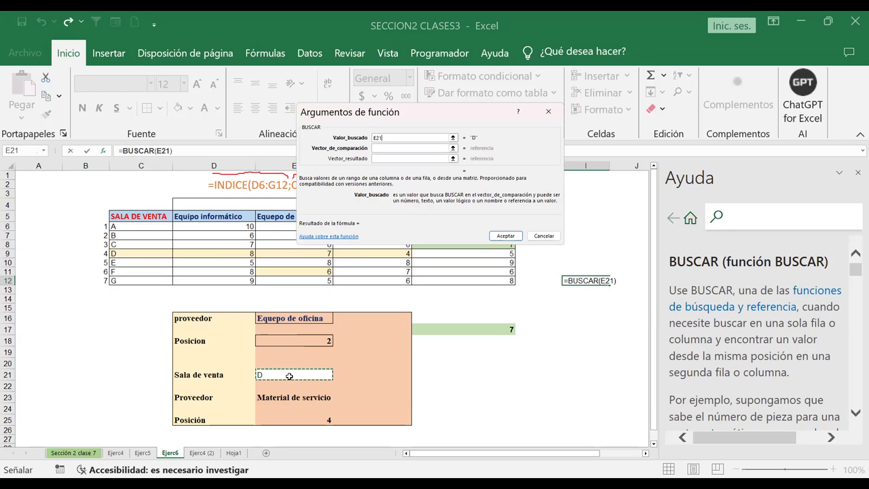
left_click(406, 147)
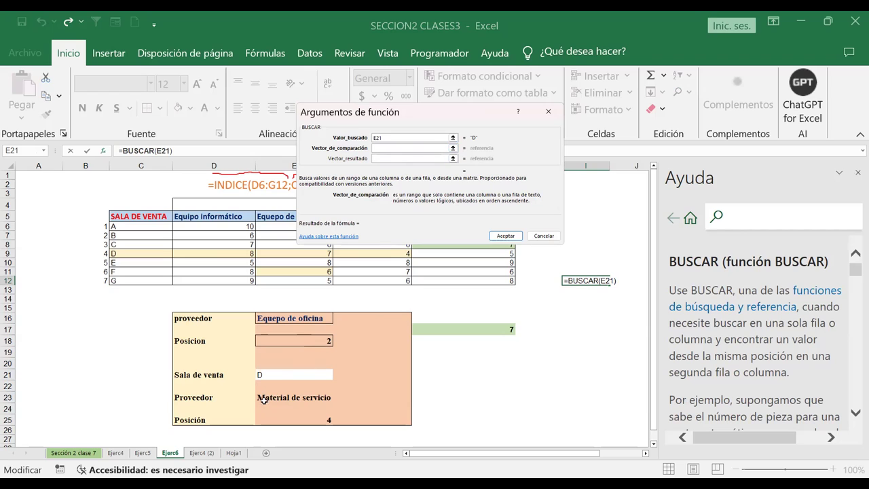
- Set Vector_de_comparación C6:C12 and Vector_resultado D5:G12, then confirm the formula
left_click(453, 147)
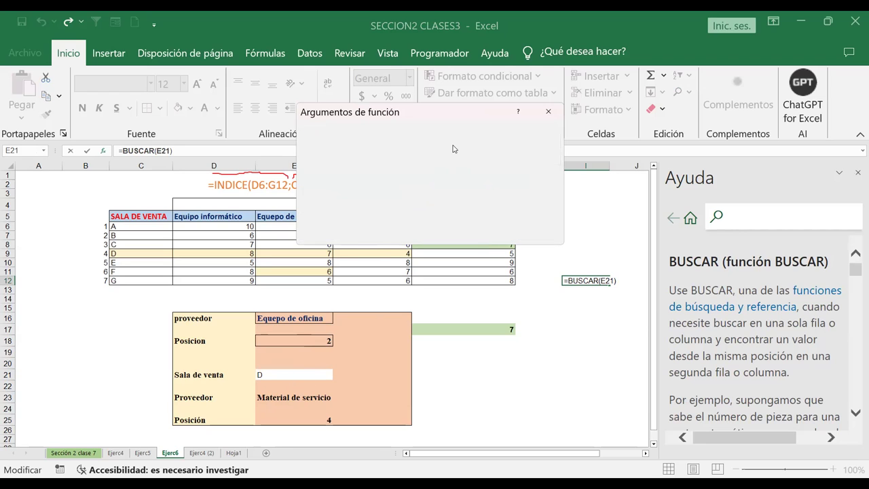
left_click_drag(138, 226, 139, 280)
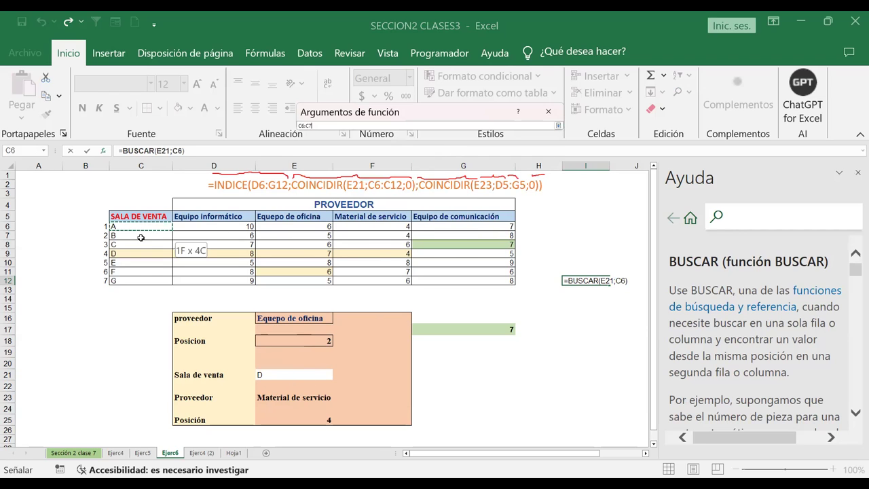
left_click(557, 126)
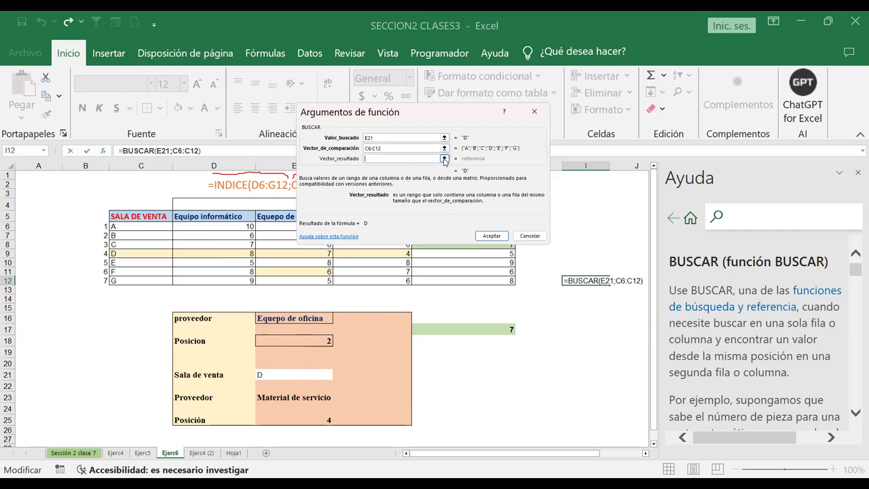
left_click(445, 159)
left_click(195, 218)
left_click_drag(195, 217, 472, 278)
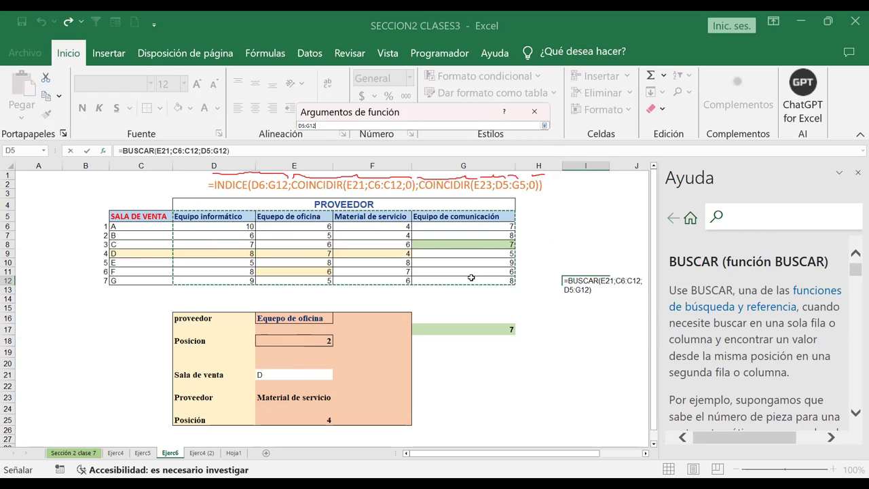
left_click_drag(471, 278, 489, 279)
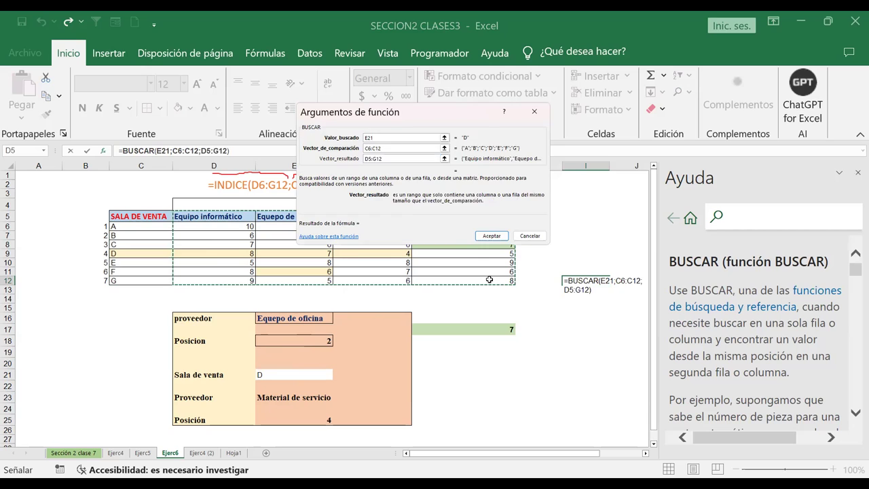
left_click(485, 236)
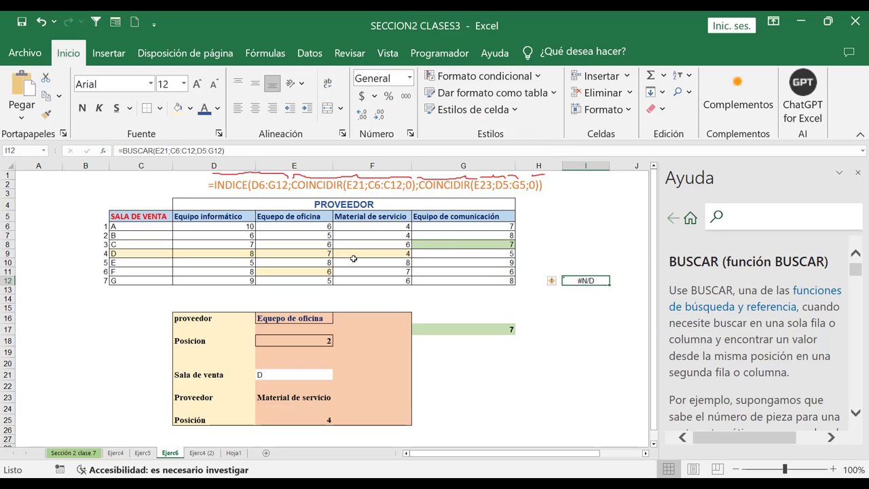
- Inspect the I12 BUSCAR formula's lookup value, comparison vector and result vector arguments
key("F2")
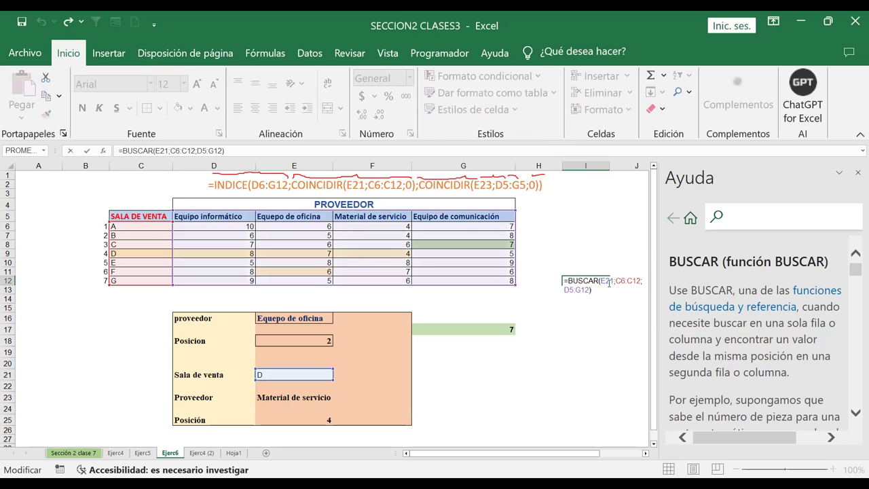
left_click(609, 281)
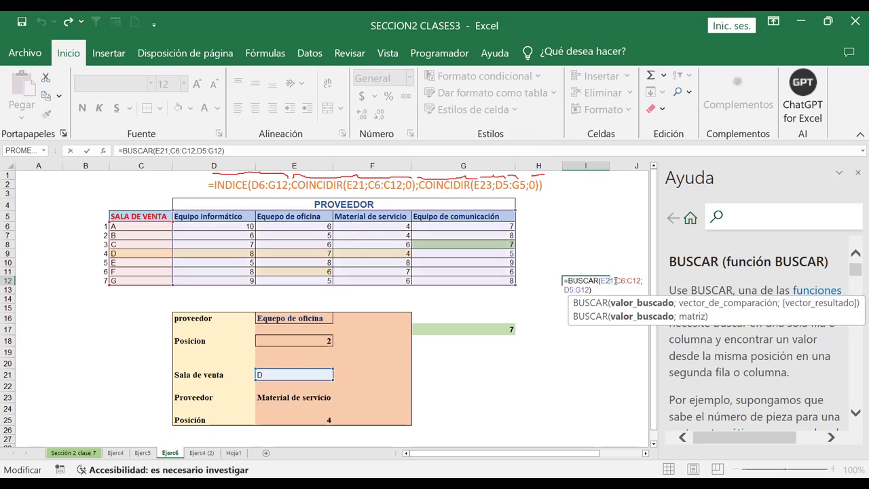
left_click_drag(615, 280, 641, 281)
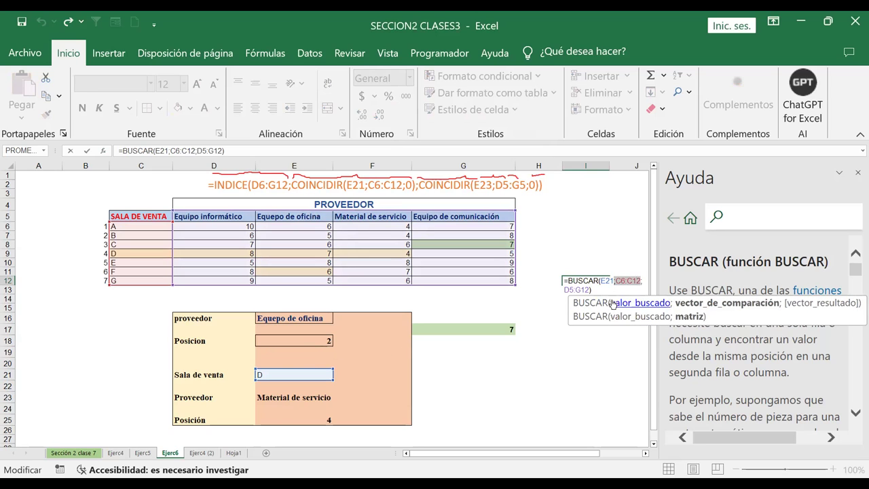
left_click(635, 305)
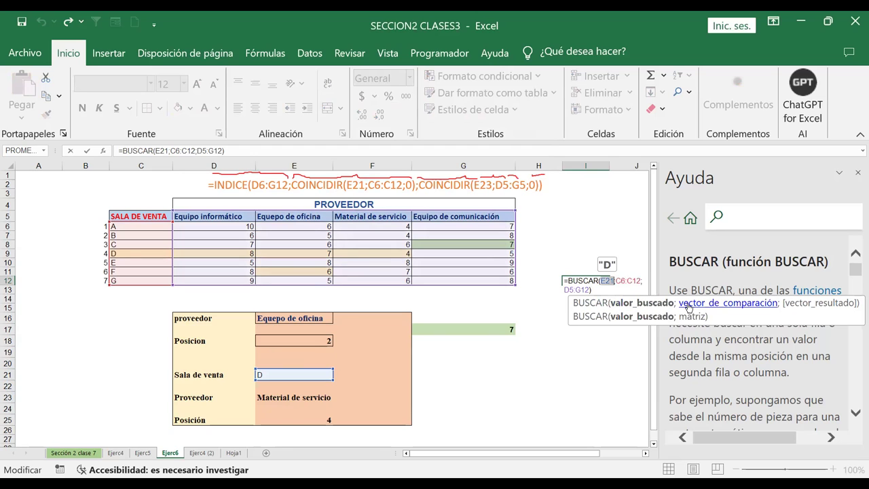
left_click(688, 307)
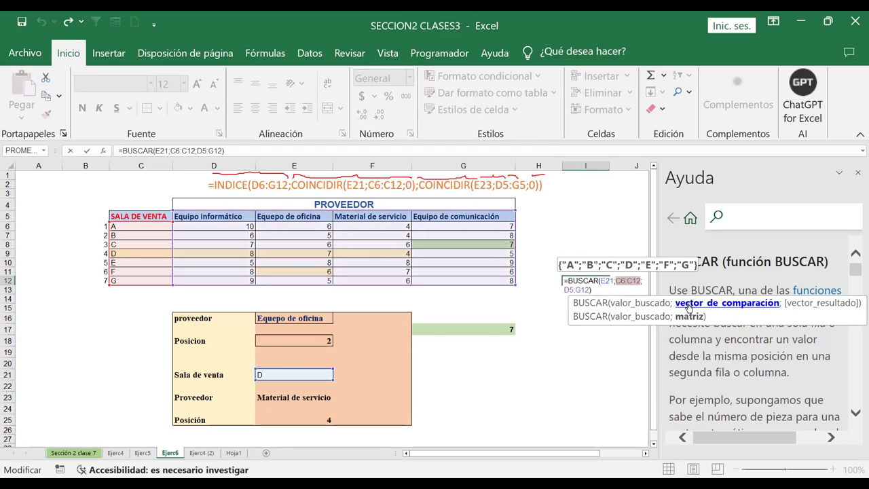
left_click(811, 307)
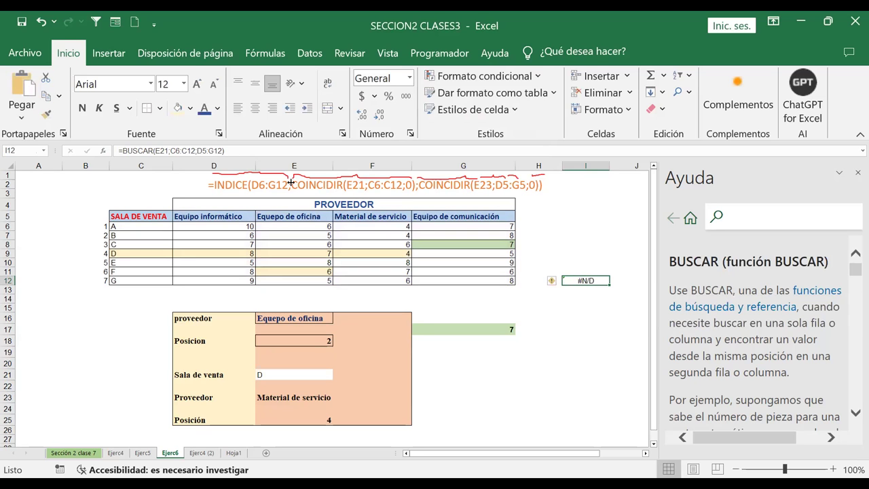
- Remove the ;D5:G12 result range so I12 reads =BUSCAR(E21;C6:C12) and returns D
left_click(229, 150)
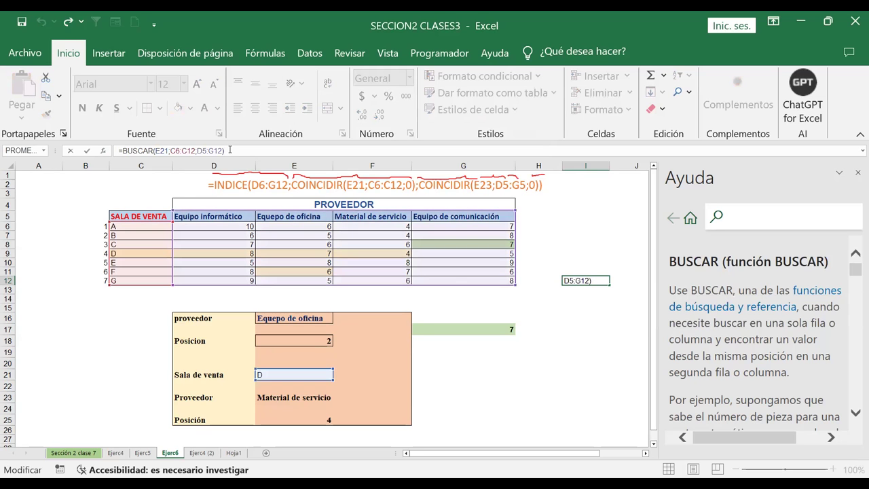
key("BackSpace")
key("BackSpace")
key("BackSpace")
key("BackSpace")
key("BackSpace")
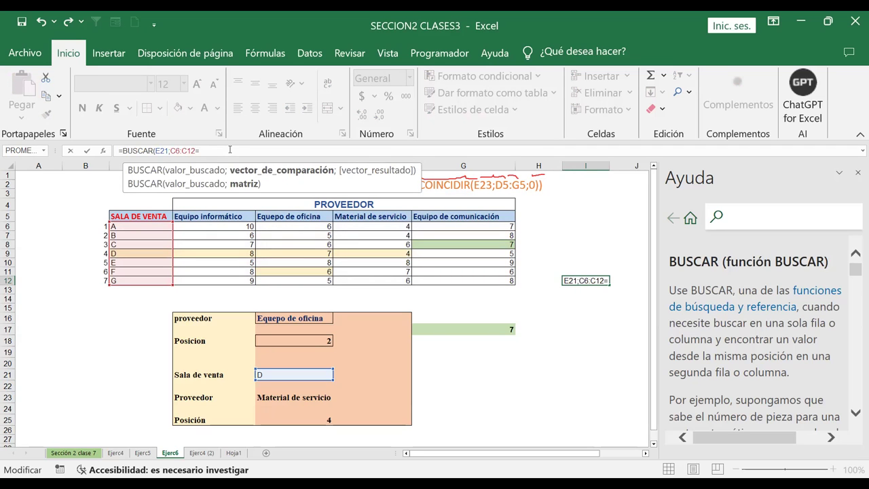
key("Return")
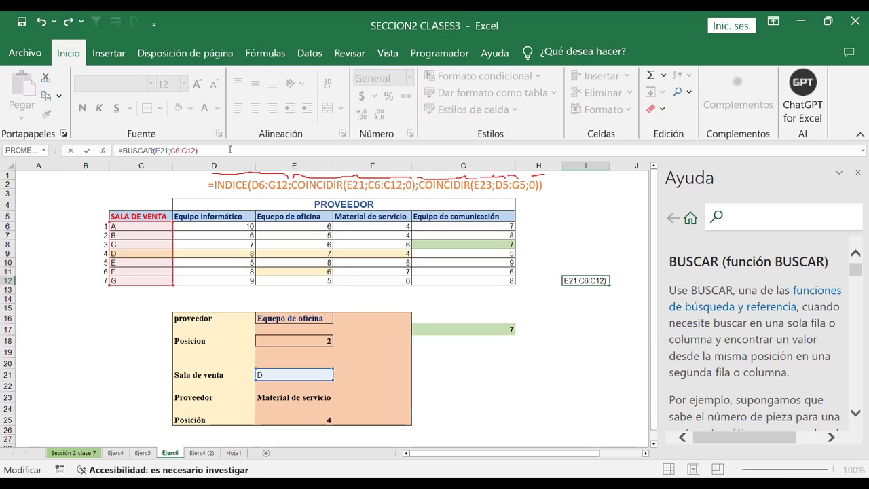
- Give I12 a light orange fill and a larger font
left_click(571, 280)
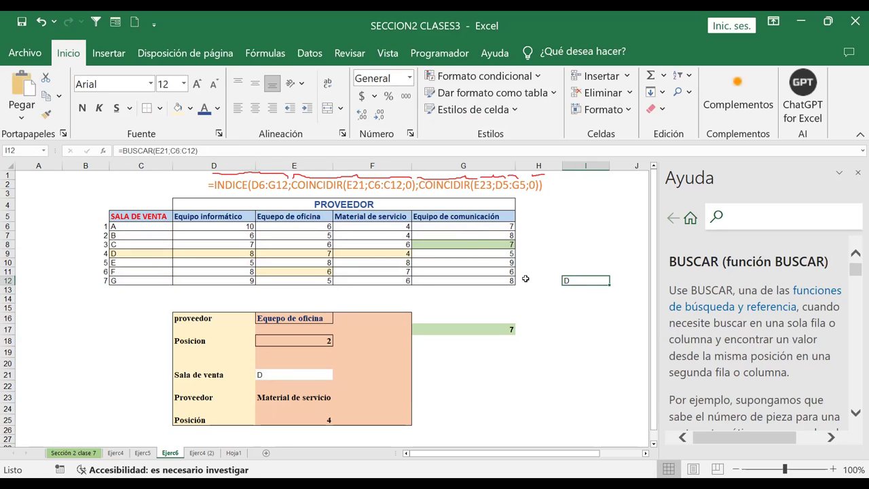
left_click(175, 109)
left_click(198, 86)
- Compare the sales room input in E21 with the BUSCAR formula in I12
left_click(510, 301)
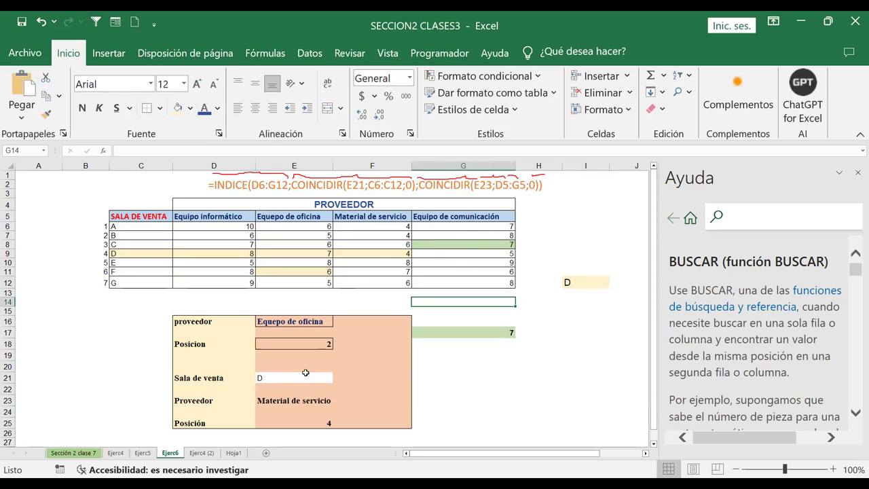
left_click(290, 376)
left_click(574, 282)
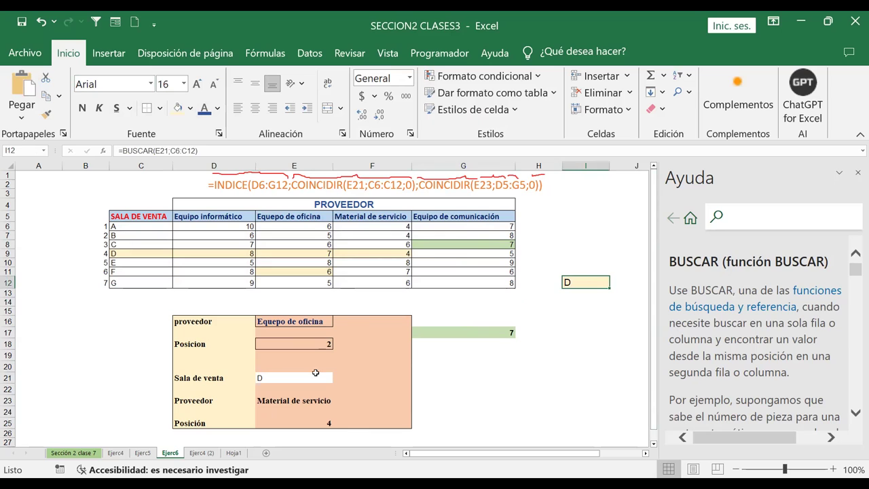
left_click(285, 376)
left_click(582, 282)
left_click(281, 382)
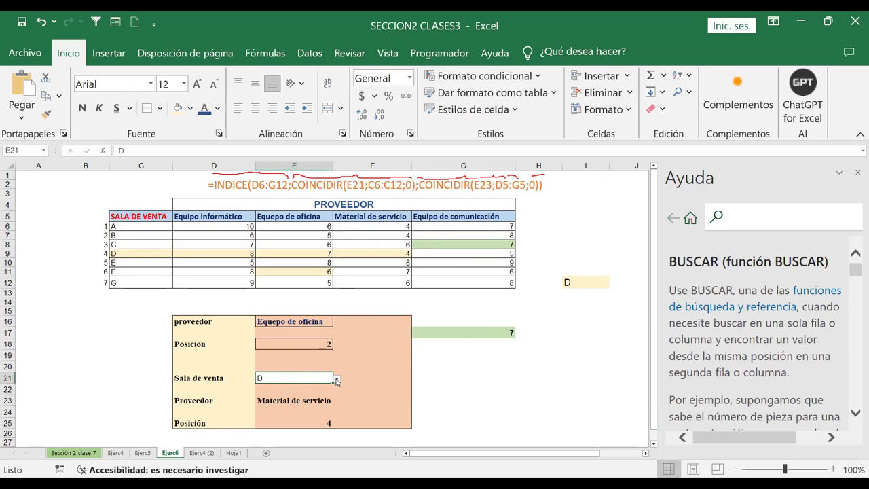
- Try other sales room and supplier choices while checking the position and supplier cells
left_click(337, 379)
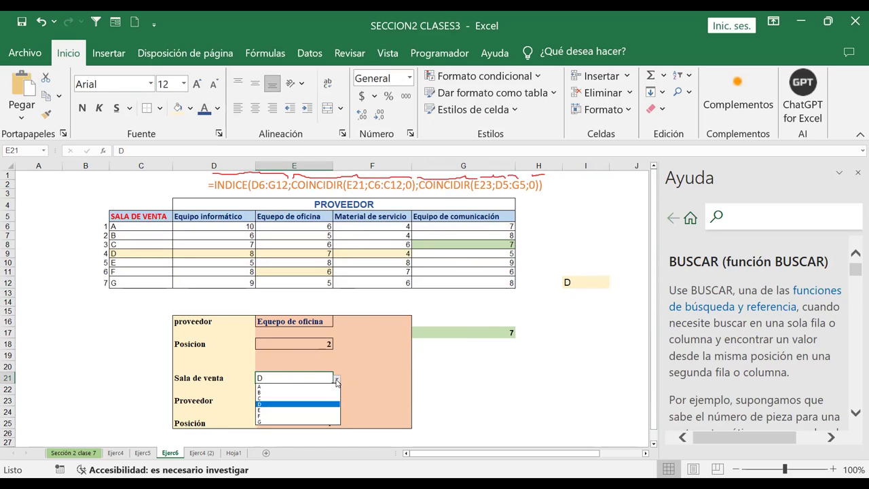
left_click(286, 383)
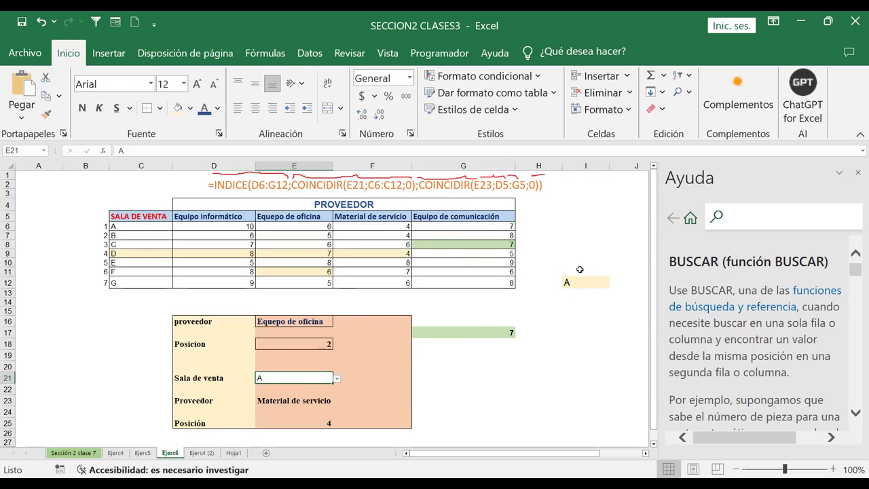
left_click(296, 345)
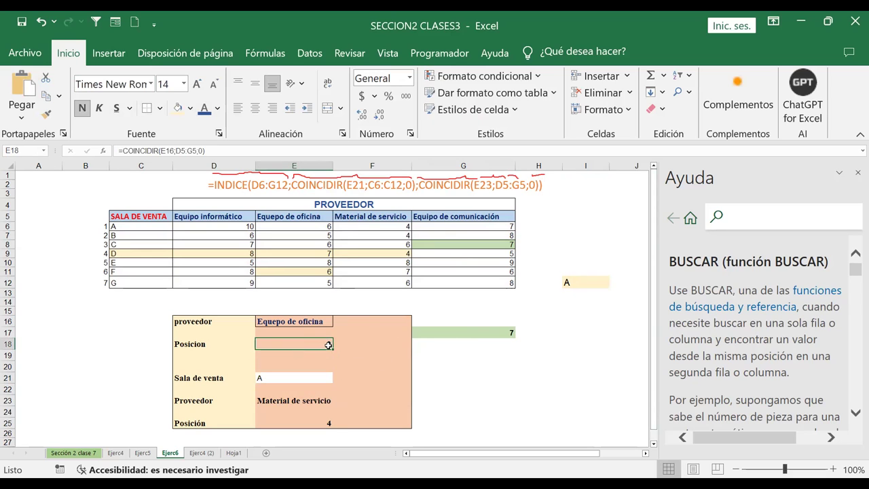
left_click(290, 320)
left_click(306, 344)
left_click(307, 401)
- Choose sales room E in E21 and supplier Equipo de comunicación in E23
left_click(299, 377)
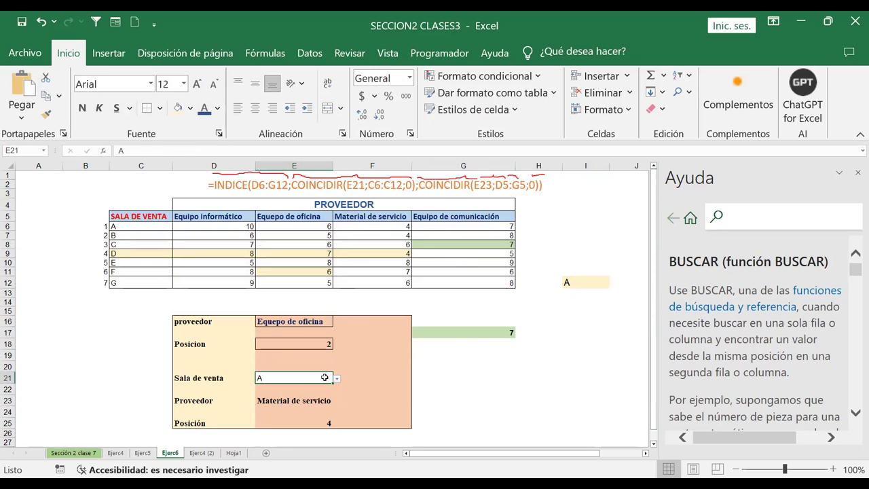
left_click(337, 379)
left_click(290, 409)
left_click(311, 402)
left_click(336, 401)
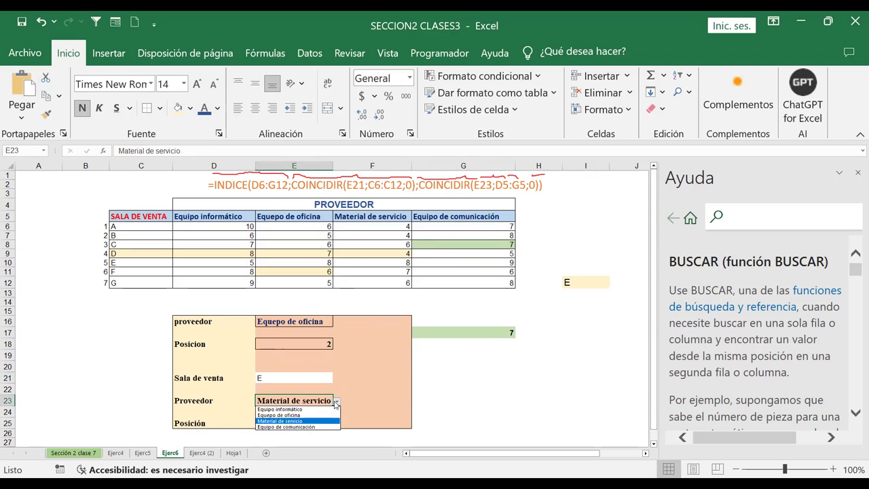
left_click(307, 427)
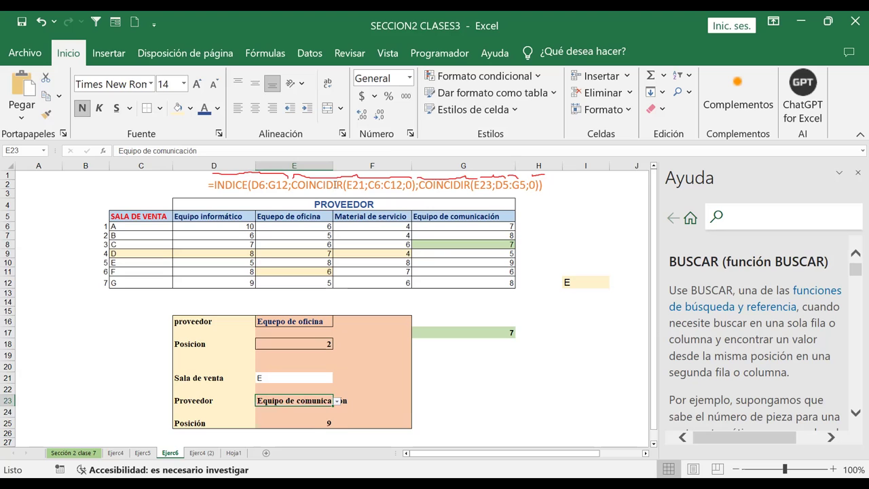
- Widen column E to fit the supplier name and check the result in E25
left_click_drag(332, 169, 360, 169)
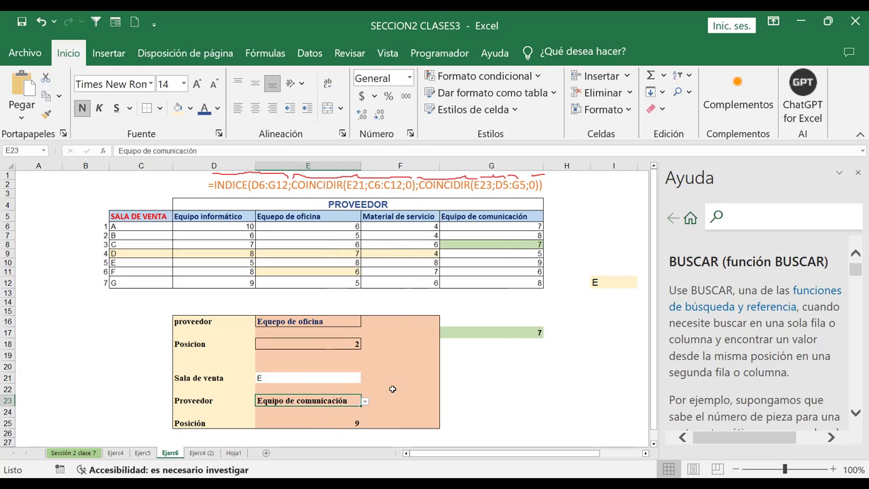
left_click(279, 375)
left_click_drag(116, 263, 471, 263)
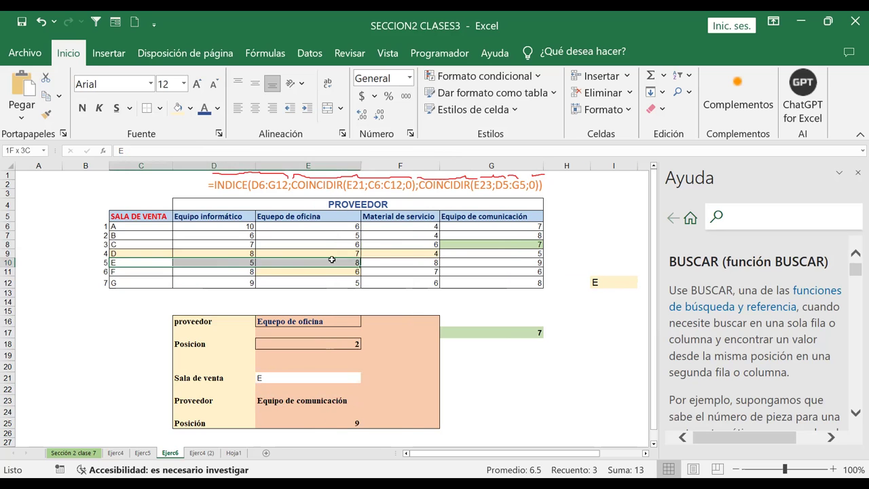
left_click(338, 424)
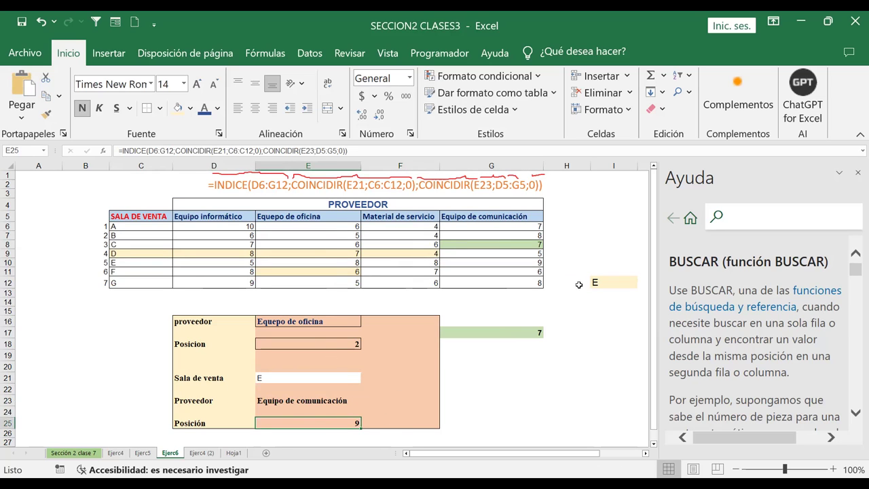
- Replace the Posición label in D25 with RESULTADO, then review E25 and I12
left_click(227, 422)
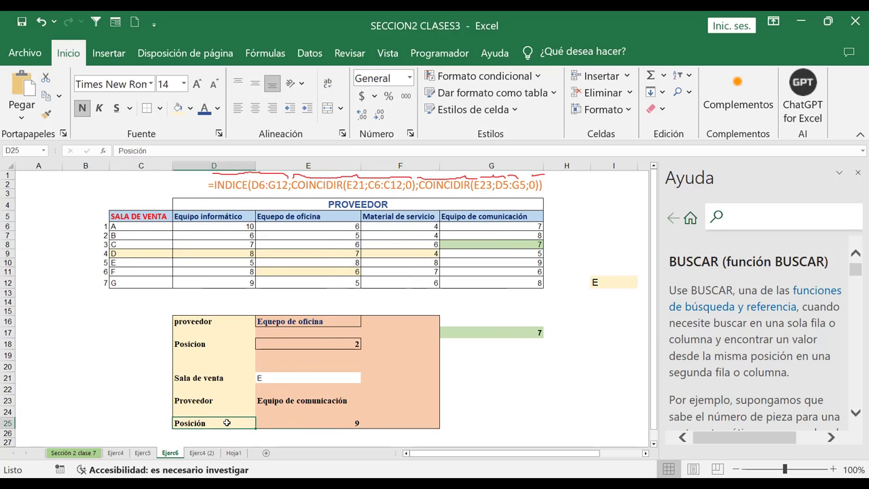
type("r")
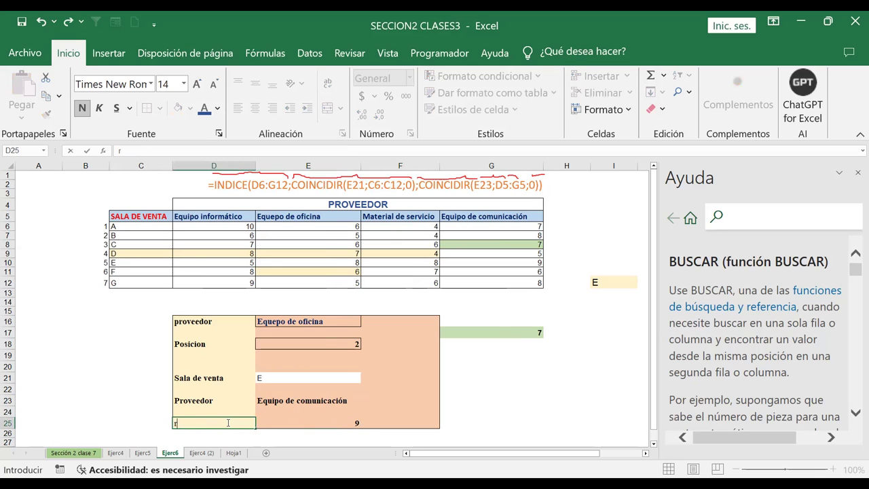
type("eRESULTADO")
key("Return")
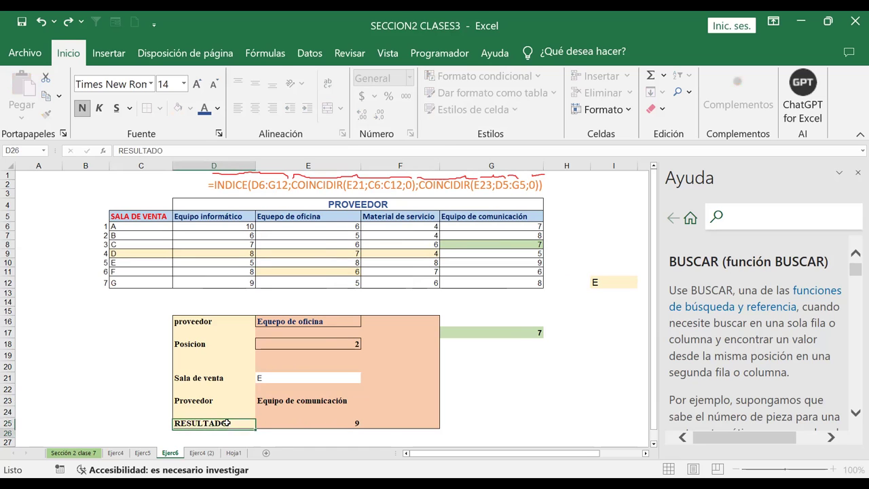
left_click(292, 424)
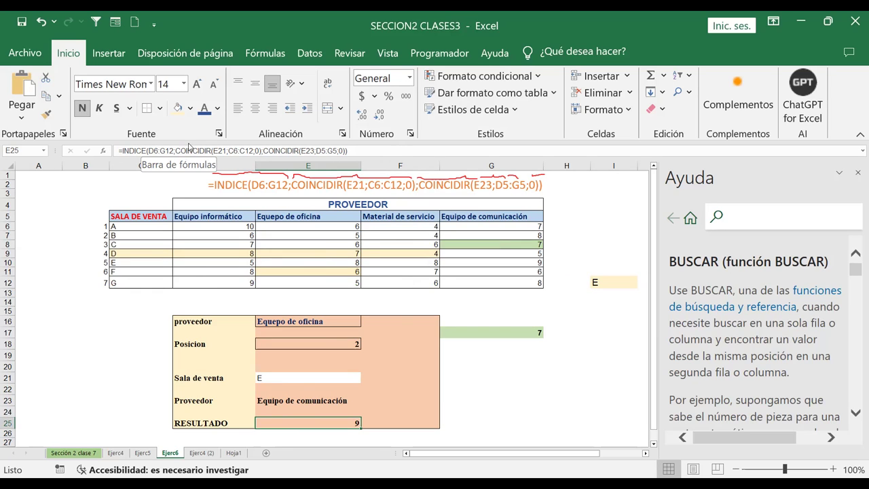
left_click(613, 283)
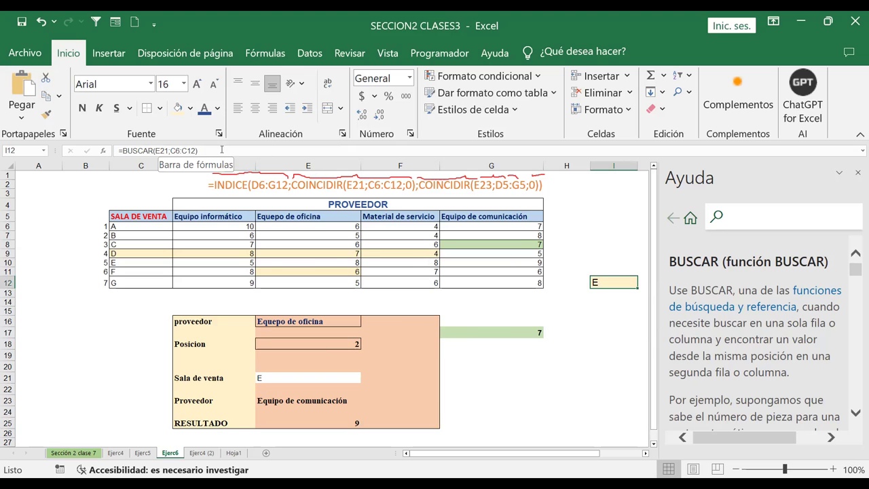
- Change I12 to =BUSCAR(E21;C6:G12) so it searches the whole table and returns 9
type(")")
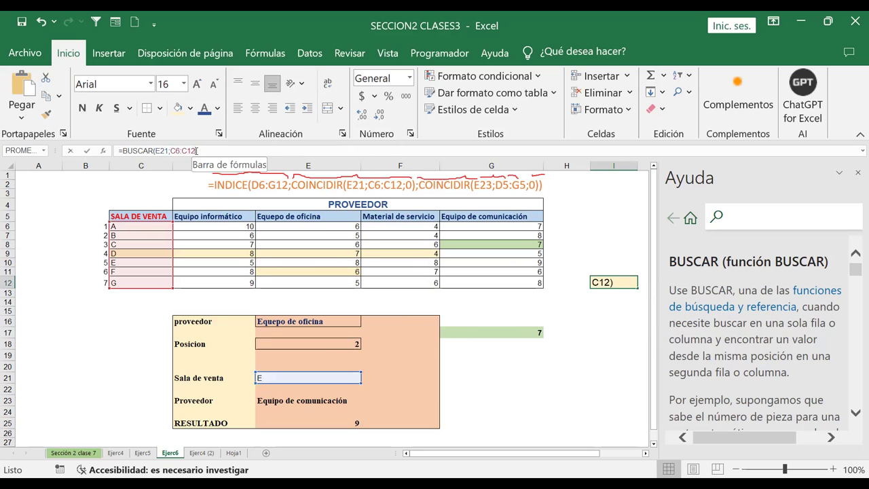
key("Left")
key("BackSpace")
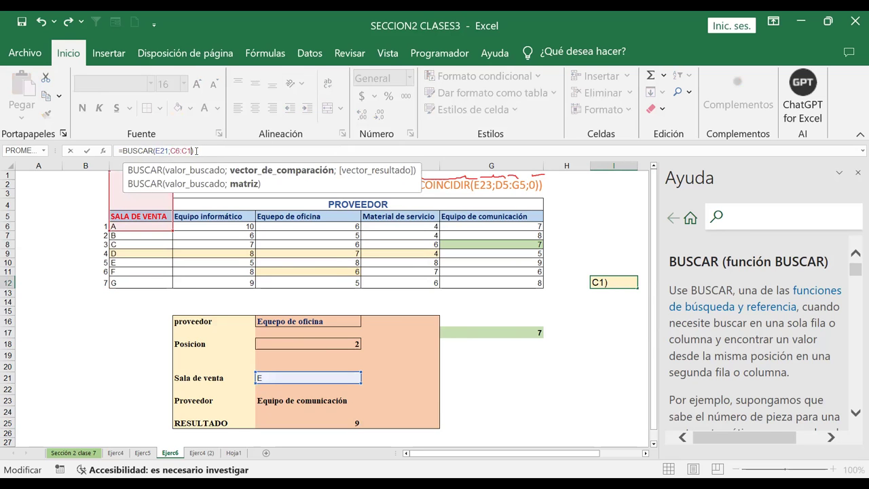
key("BackSpace")
key("BackSpace")
key("BackSpace")
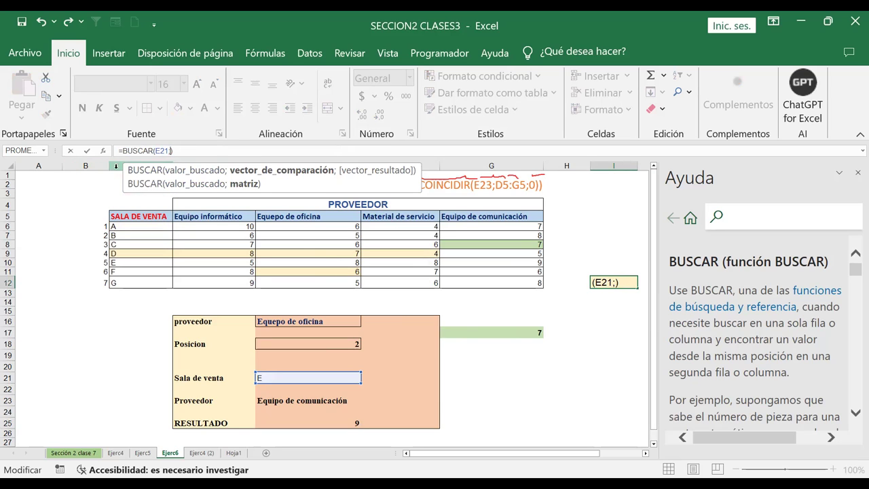
left_click(138, 226)
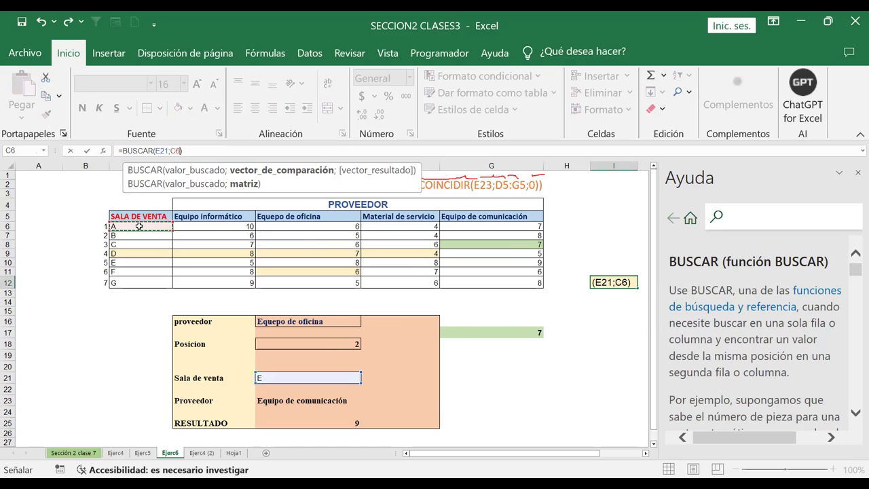
left_click(504, 279, "shift")
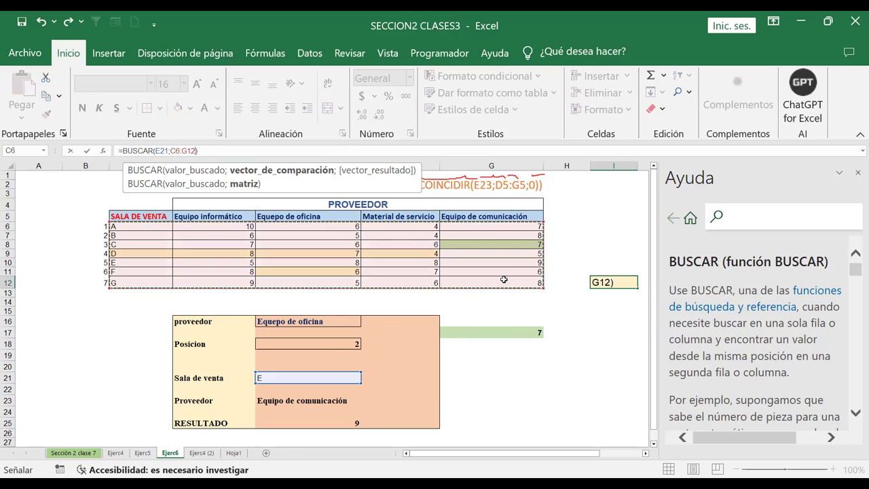
key("Return")
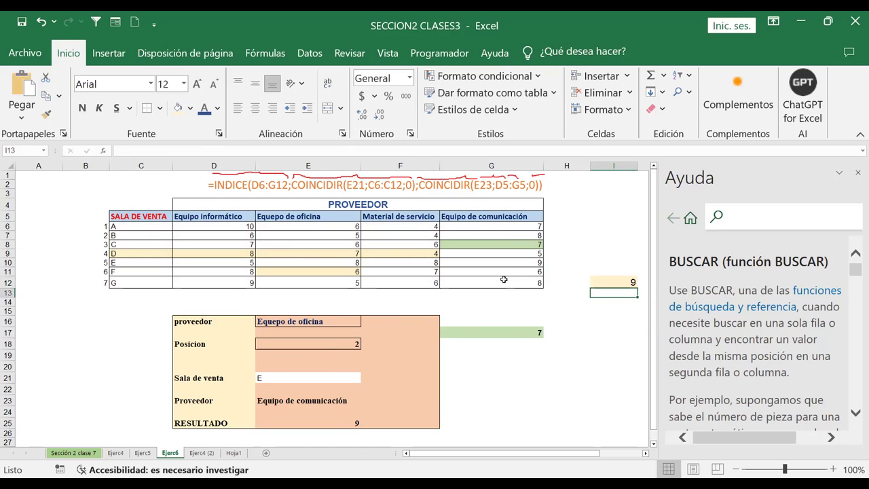
left_click(617, 279)
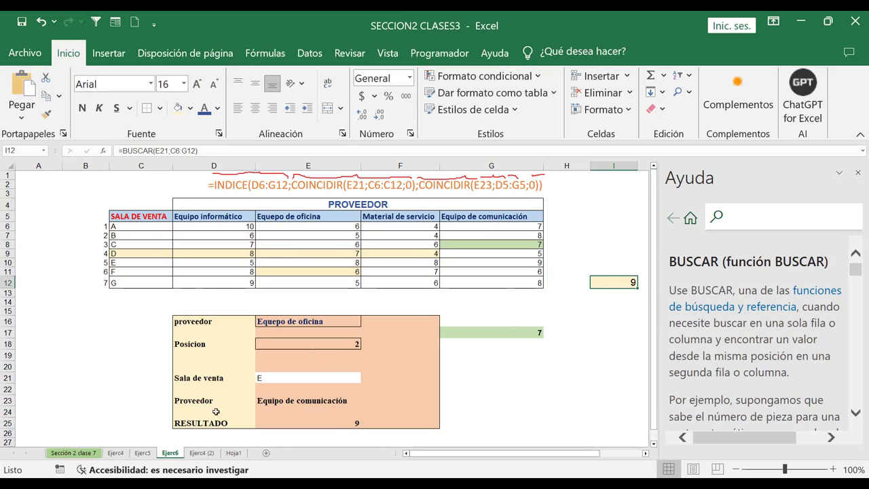
- Choose B in the E21 dropdown and confirm E25 and I12 both show 8
left_click(330, 424)
left_click(298, 381)
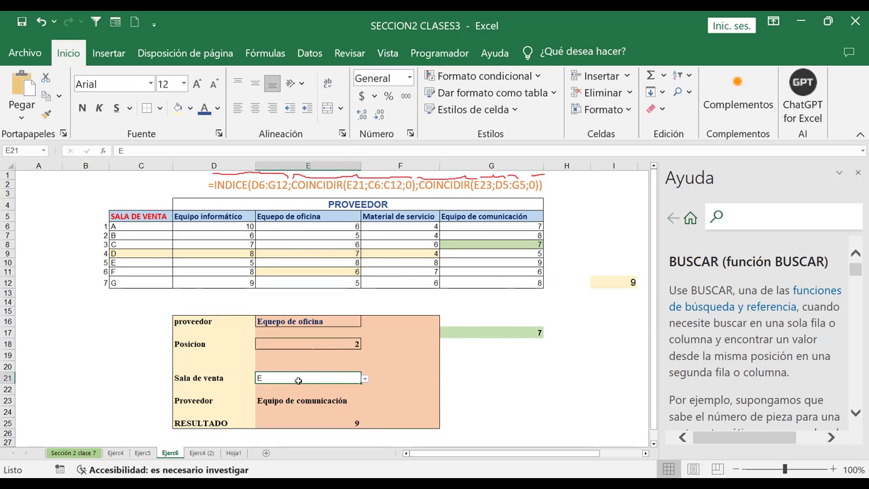
left_click(365, 378)
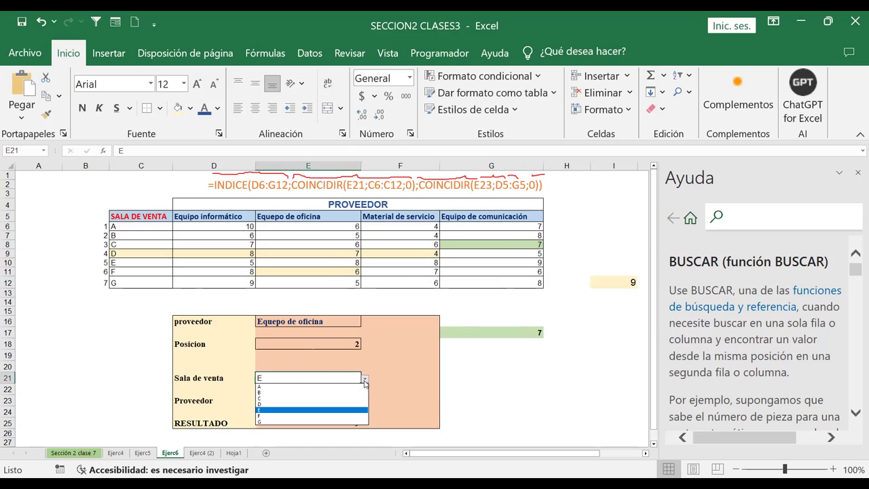
left_click(280, 392)
left_click(333, 424)
left_click(631, 281)
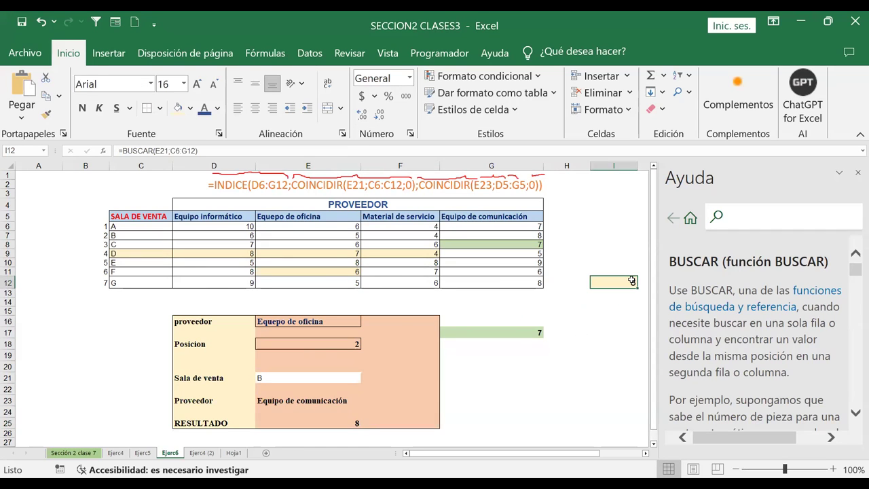
left_click(548, 397)
left_click(632, 280)
left_click(304, 378)
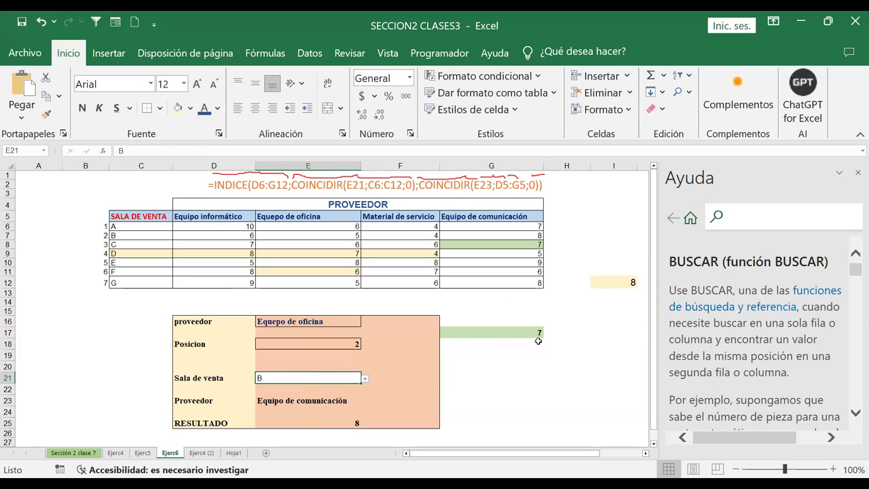
left_click(624, 282)
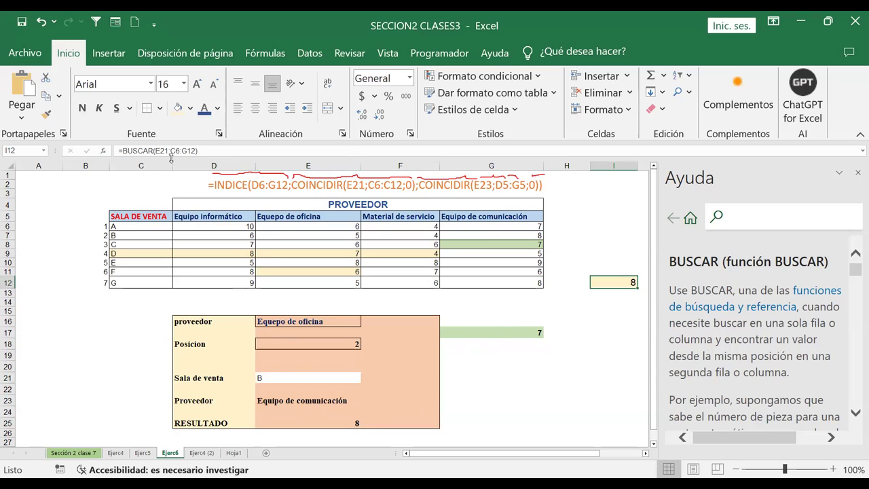
left_click_drag(171, 151, 196, 151)
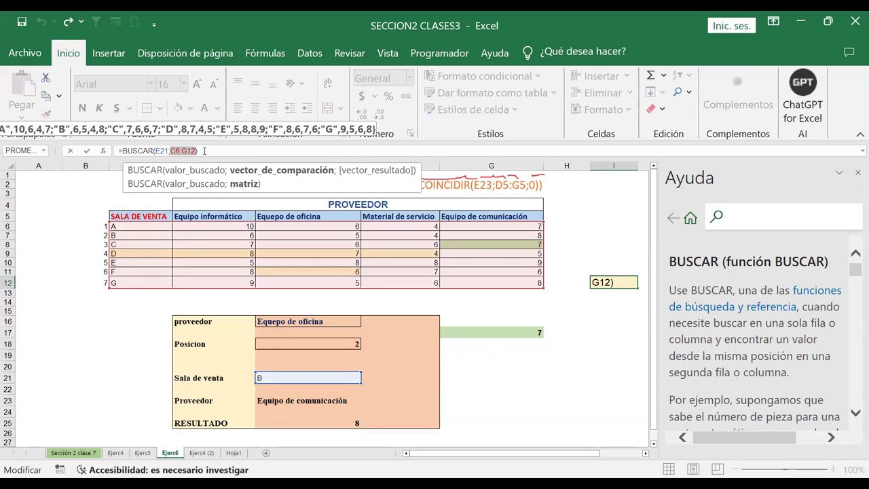
left_click_drag(175, 151, 196, 151)
key("ctrl+Return")
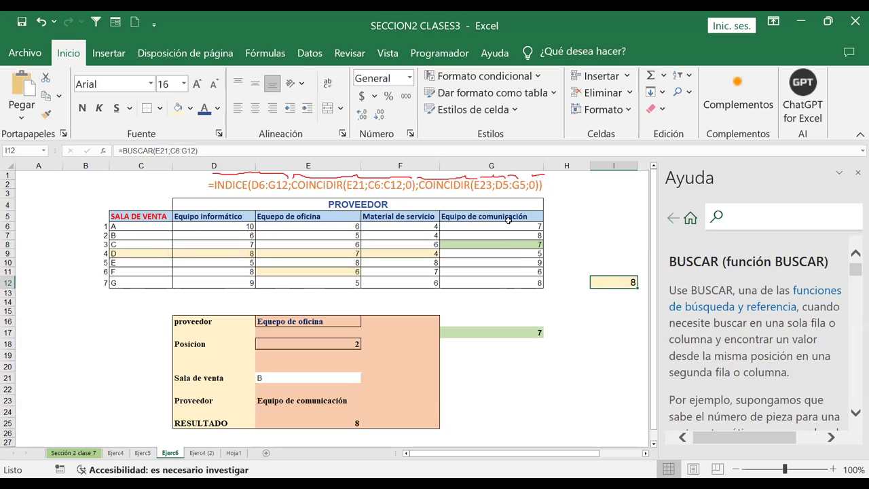
- Fill the table data C6:G12 with light yellow
left_click(124, 226)
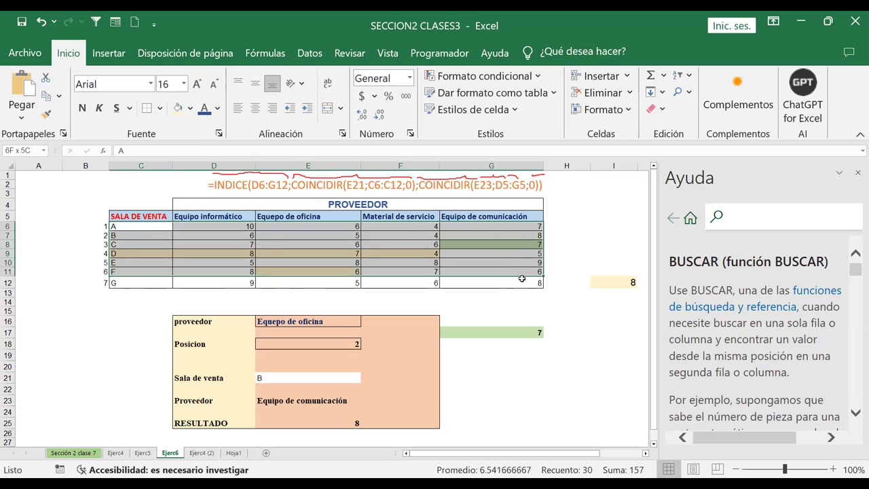
left_click_drag(229, 231, 516, 282)
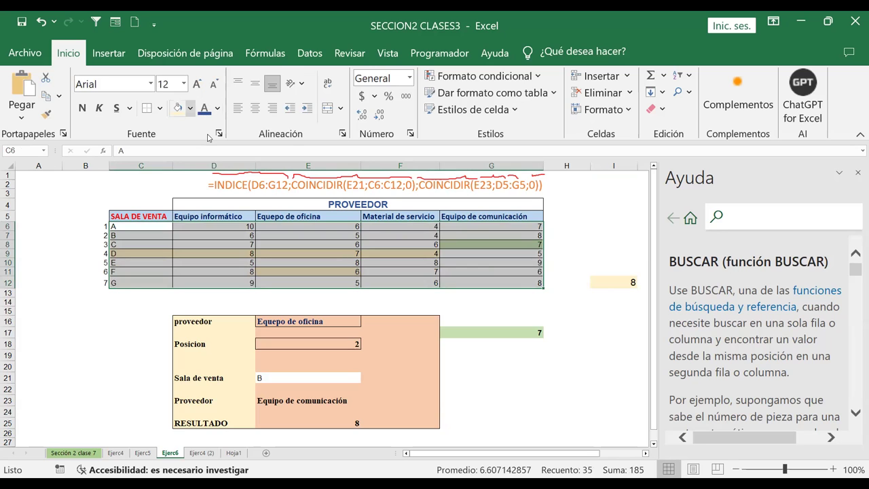
left_click(190, 108)
left_click(270, 167)
left_click(613, 216)
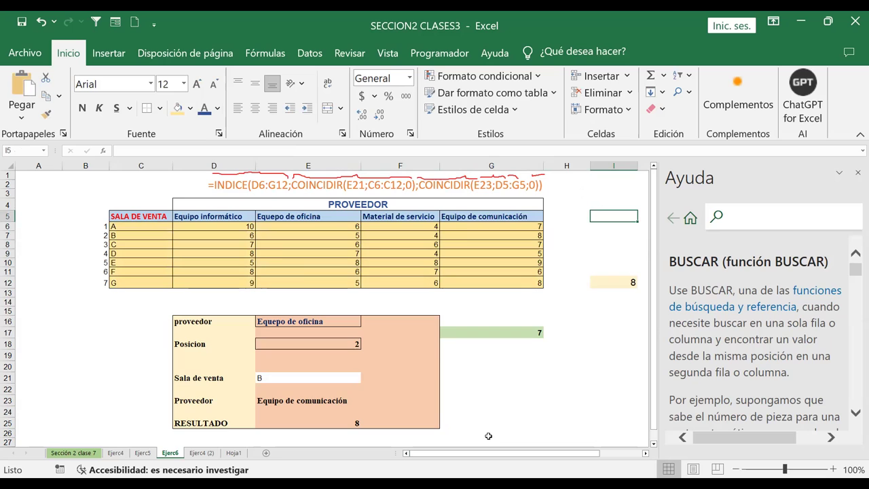
- Compare the E25 INDICE and I12 BUSCAR formulas, then close the Ayuda help pane
left_click(607, 280)
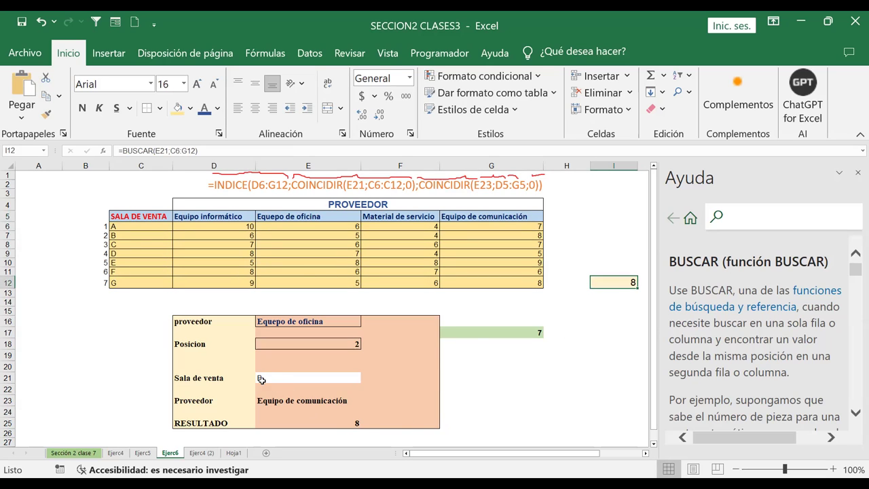
left_click(304, 425)
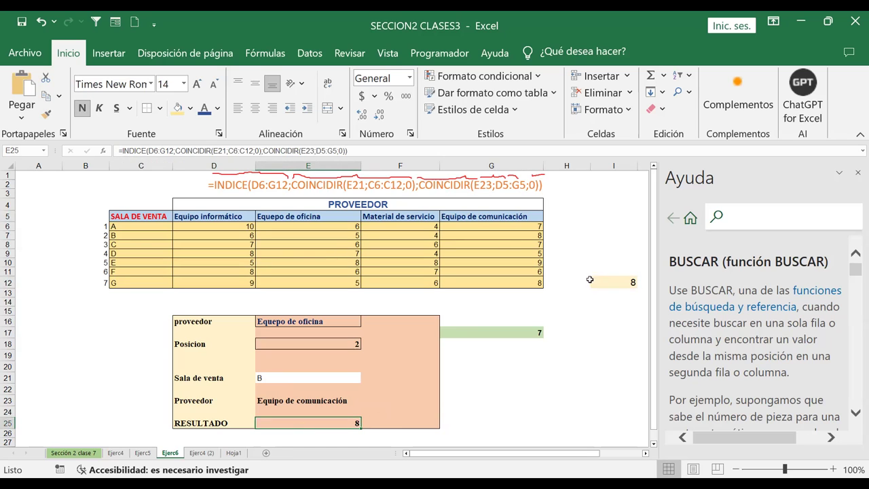
left_click(611, 282)
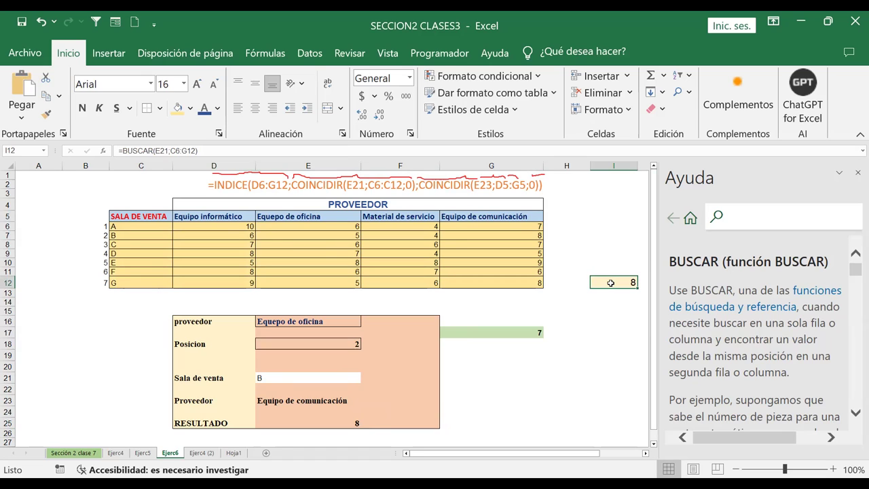
left_click(858, 172)
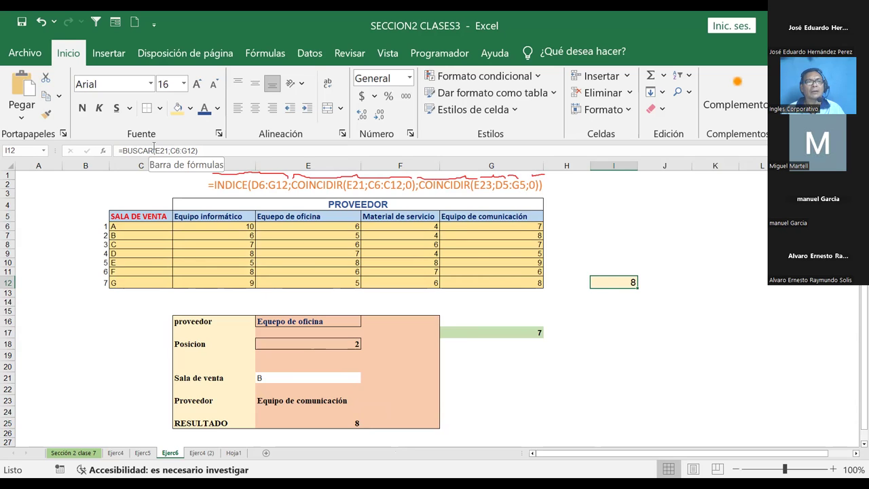
- Try turning I12 into BUSCARV, abandon it after the too-few-arguments error, and clear I12
left_click(154, 150)
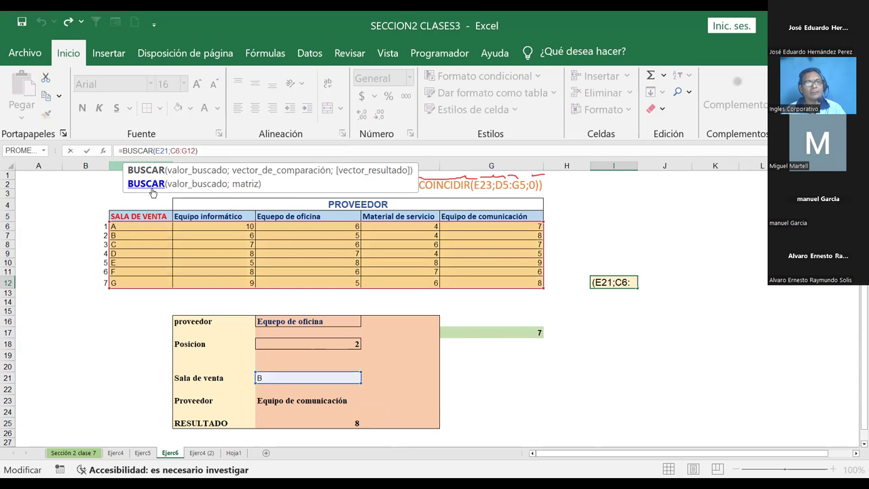
type("V")
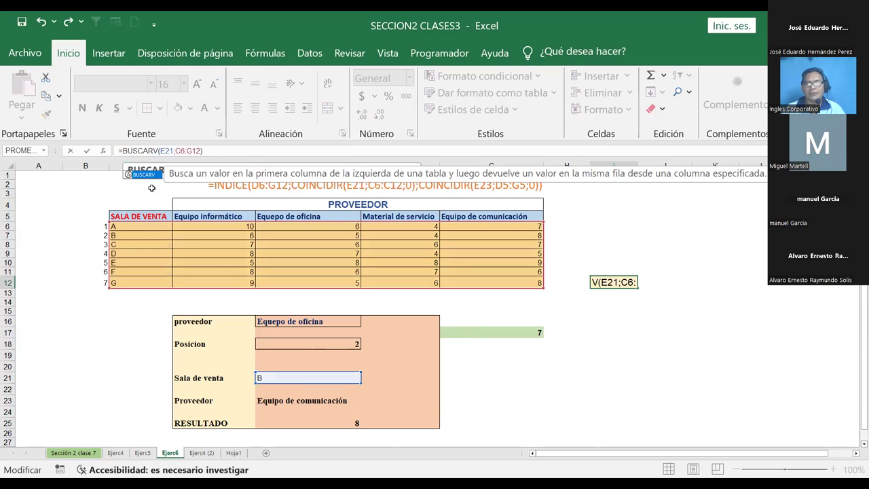
key("Return")
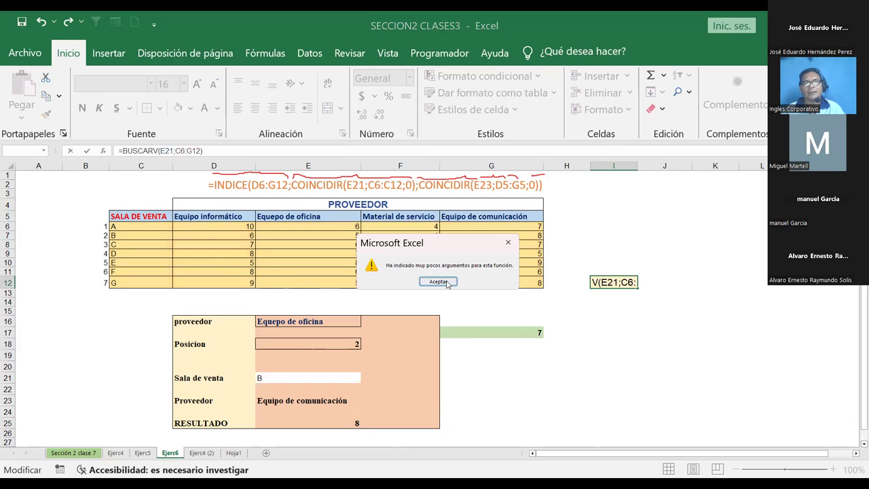
left_click(611, 284)
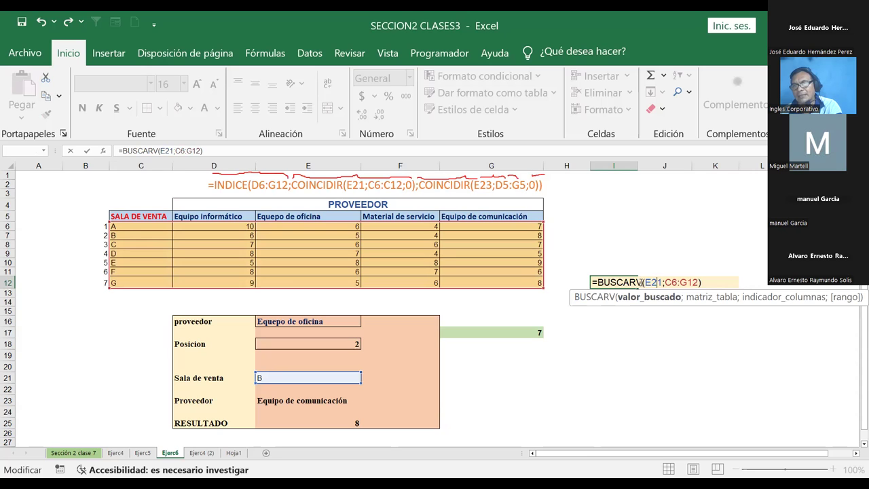
key("Return")
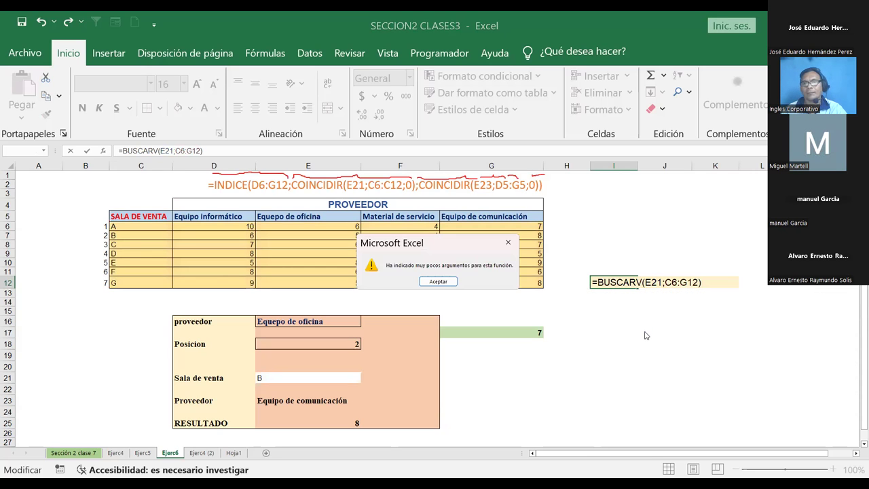
key("Return")
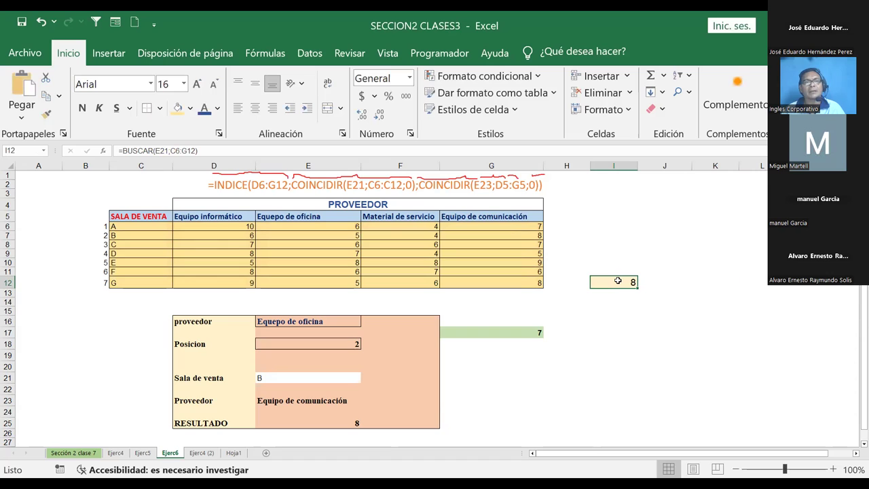
key("Delete")
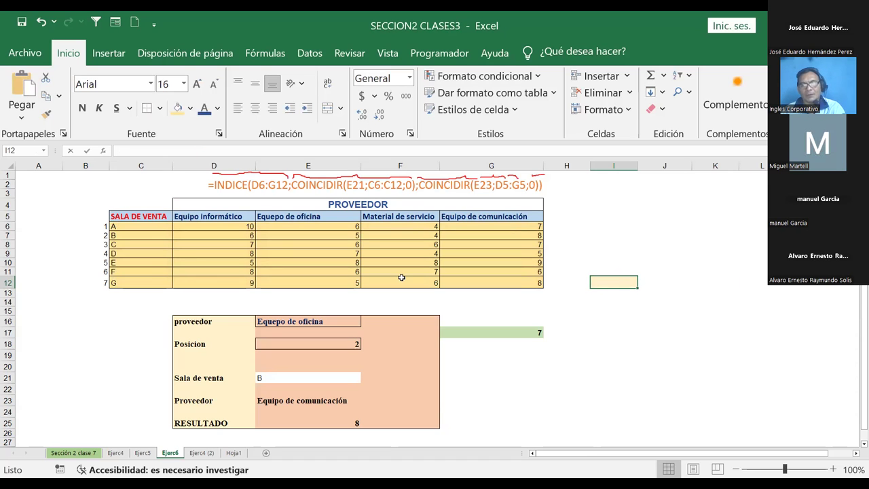
- Enter the exact-match lookup =BUSCARV(E21;C5:G12;1;0) in I12
type("=B")
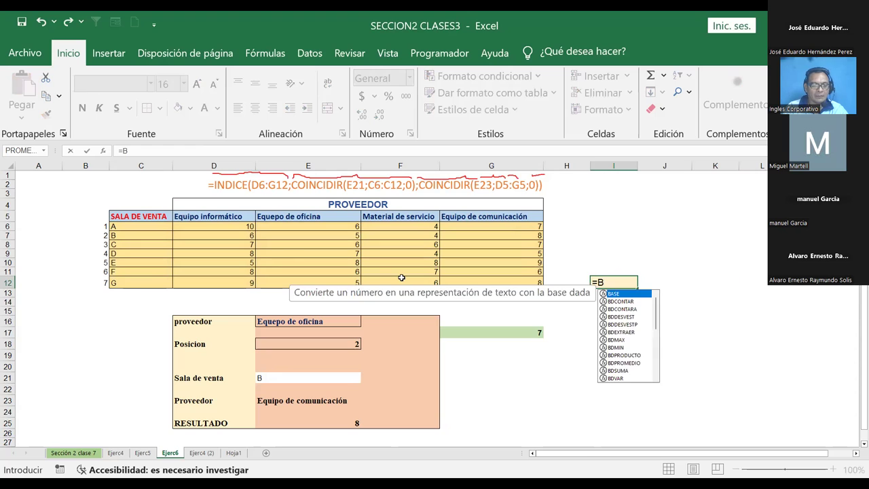
type("USCAR")
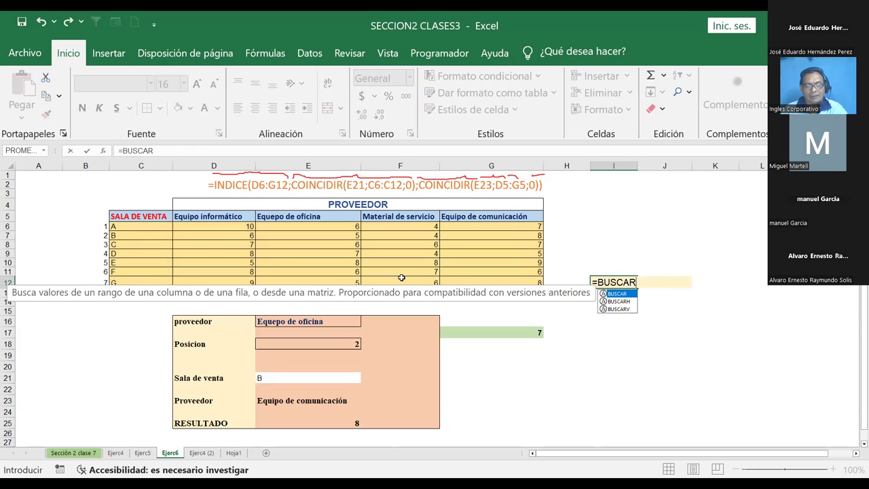
type("V(")
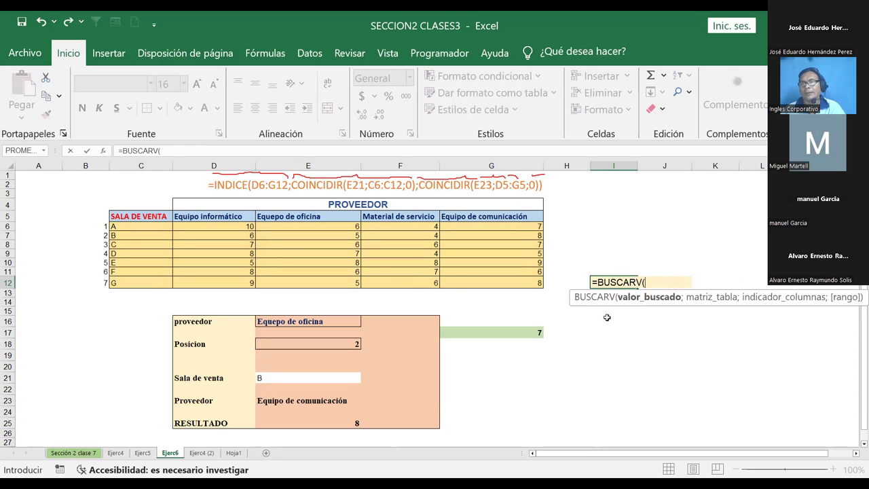
left_click(281, 378)
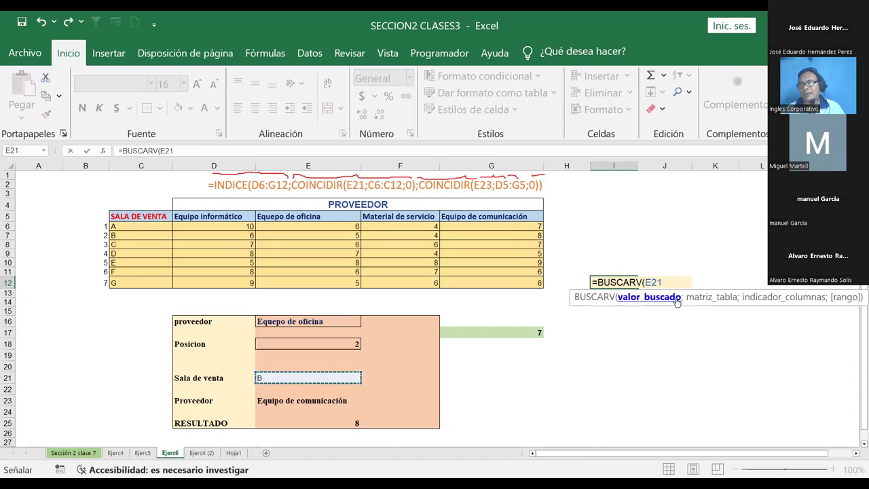
key("Return")
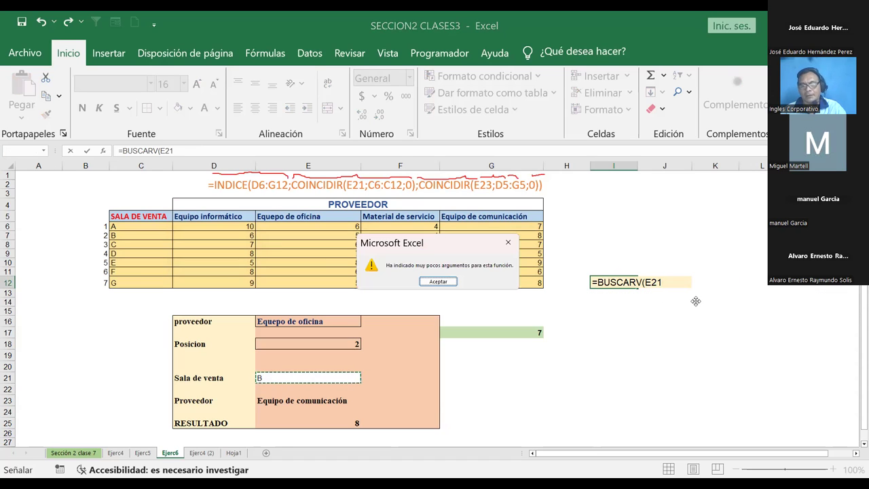
key("Return")
key("Right")
type(";")
left_click(123, 216)
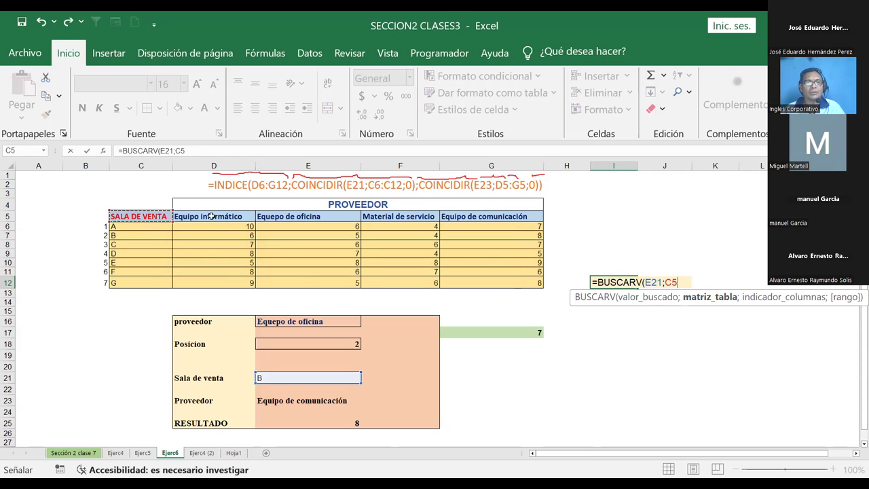
left_click(497, 283, "shift")
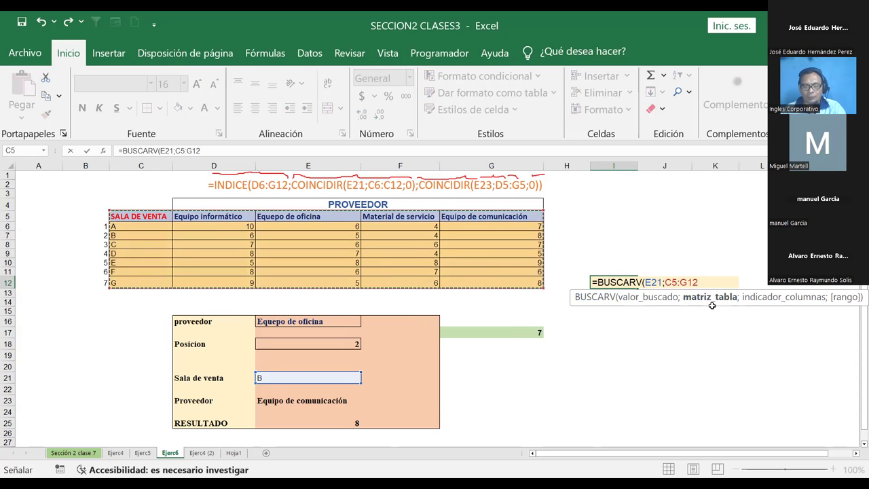
type(";1")
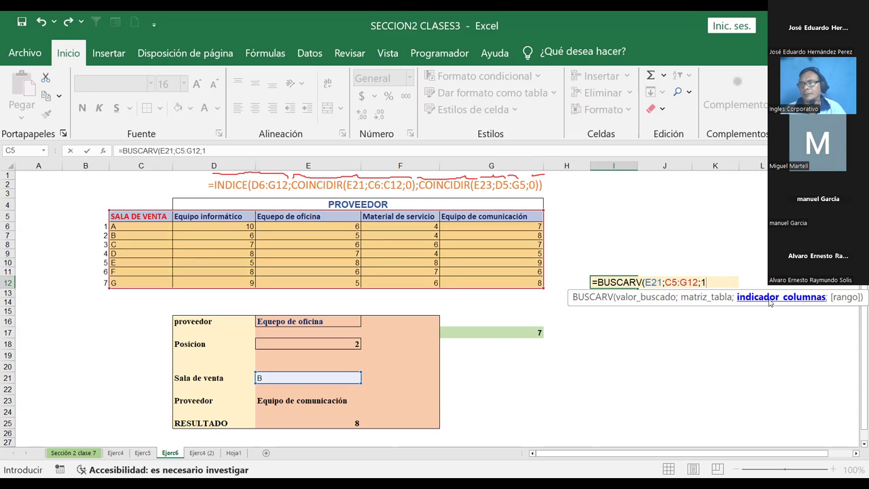
type(";0")
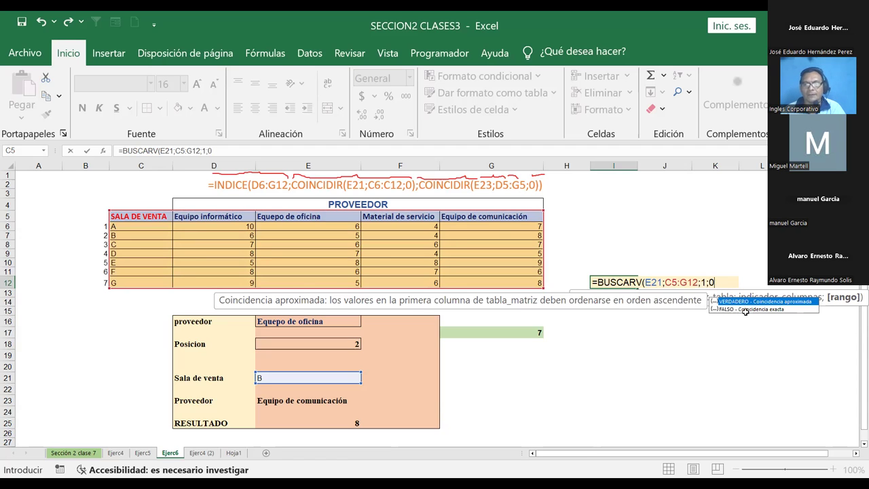
key("Return")
left_click(617, 285)
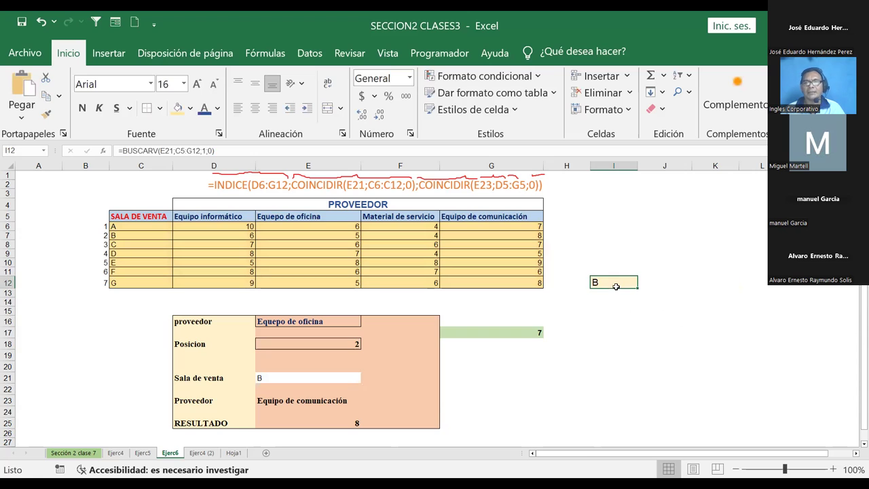
left_click(307, 377)
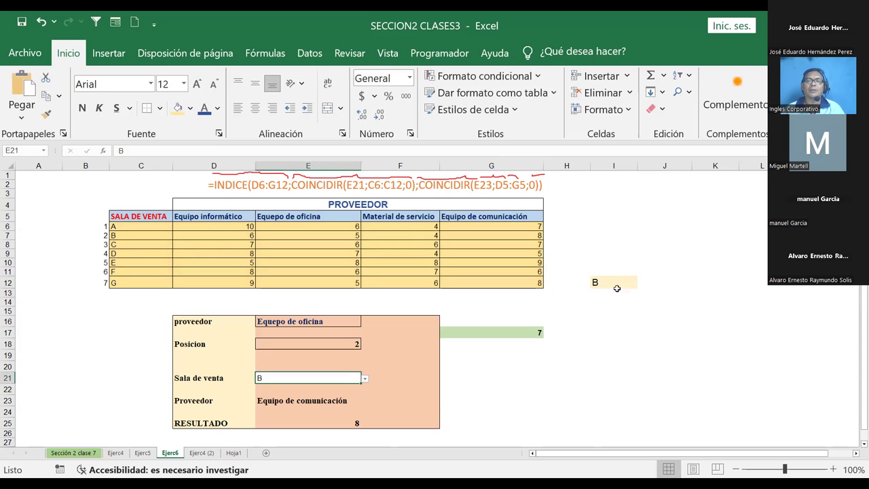
left_click(617, 283)
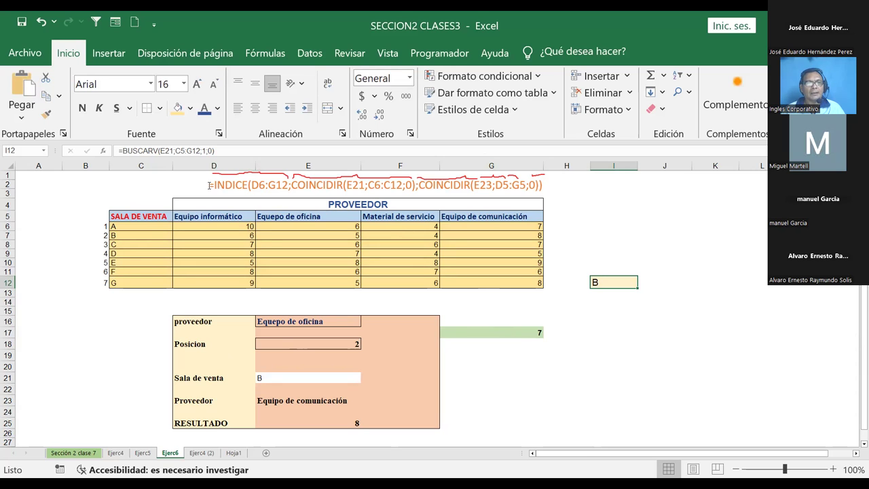
left_click_drag(205, 186, 343, 185)
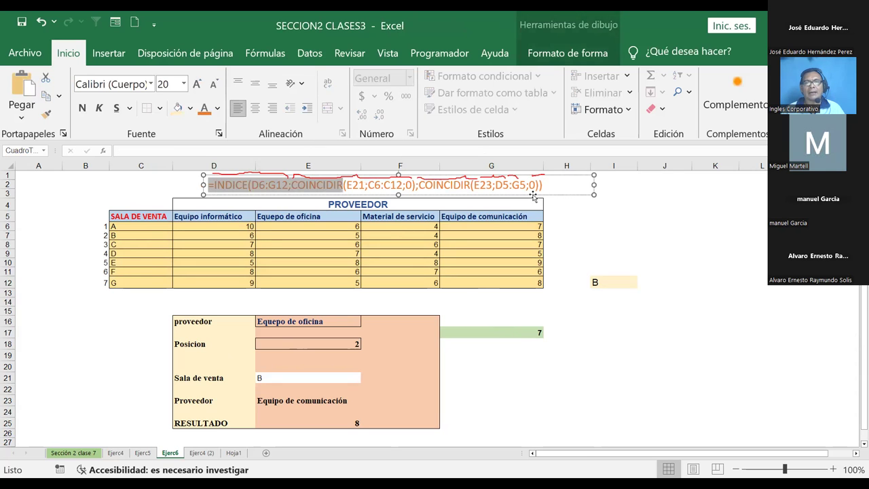
left_click(595, 340)
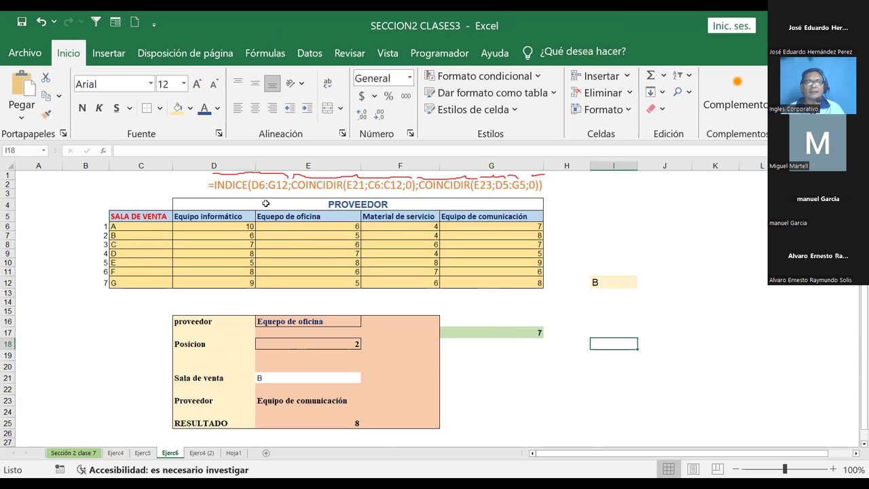
left_click_drag(207, 185, 326, 185)
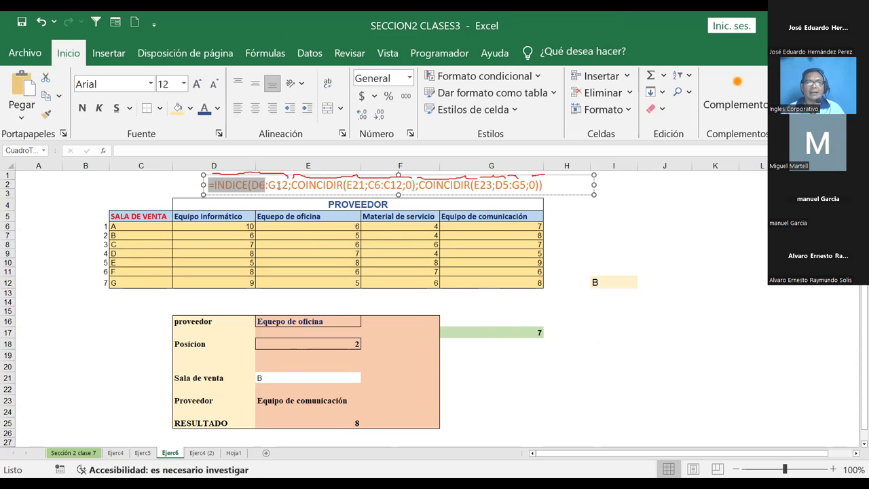
left_click(579, 216)
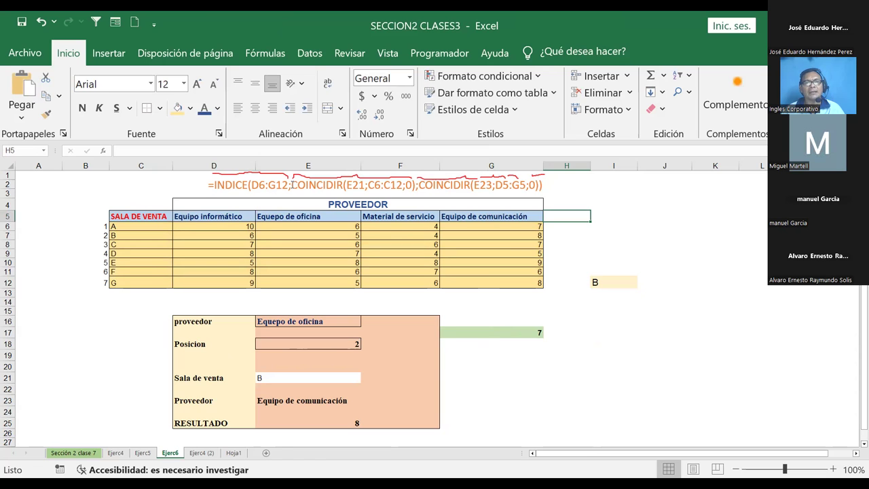
left_click_drag(291, 185, 541, 190)
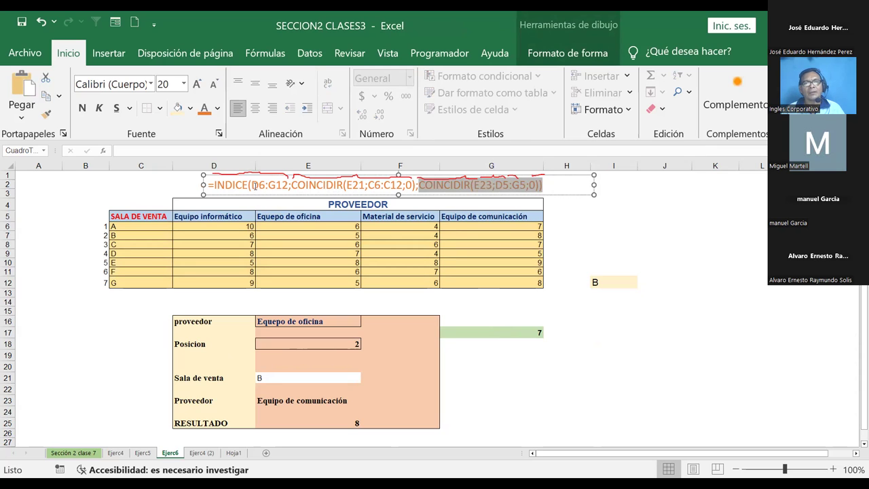
left_click_drag(251, 185, 275, 189)
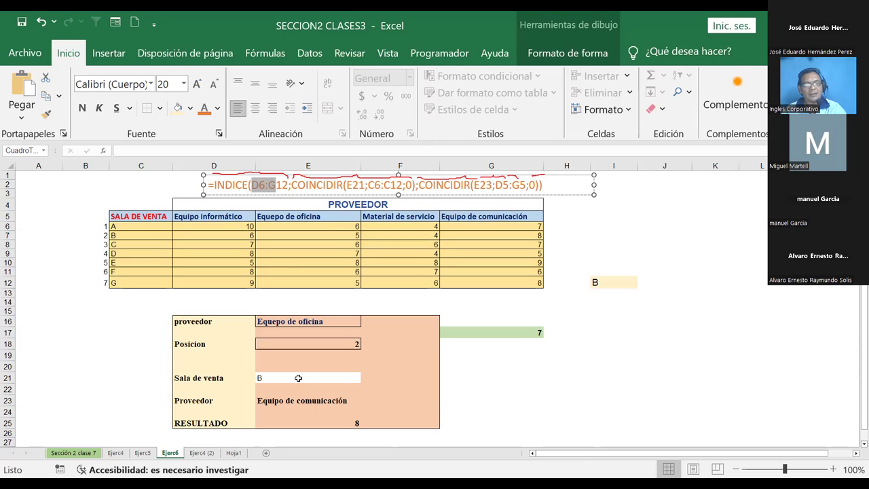
- Review the RESULTADO, sala de venta, proveedor and position cells of the form
left_click(584, 380)
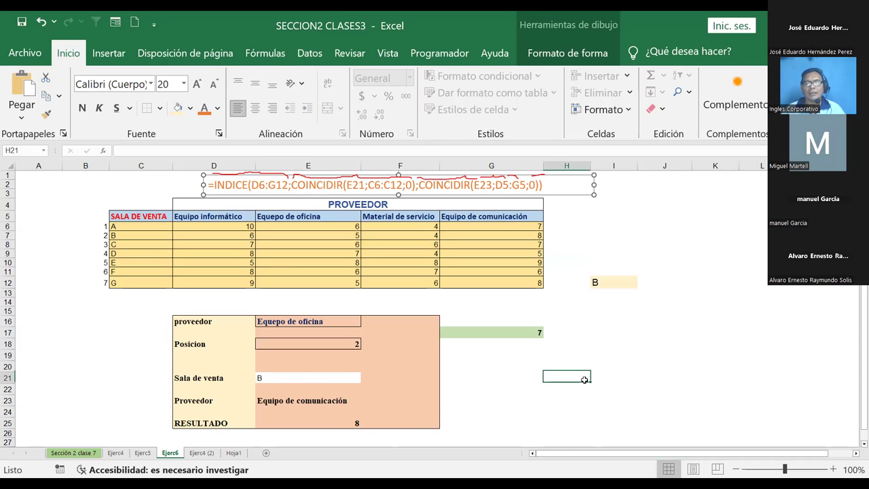
left_click(333, 423)
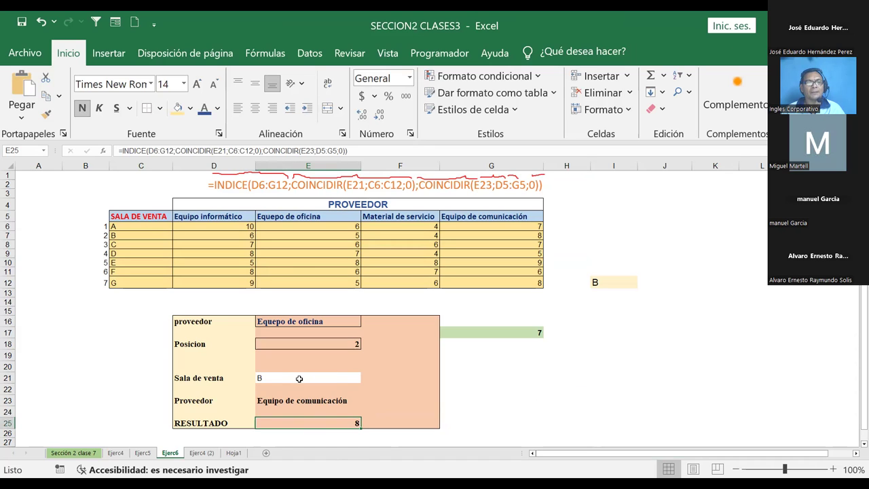
left_click(299, 378)
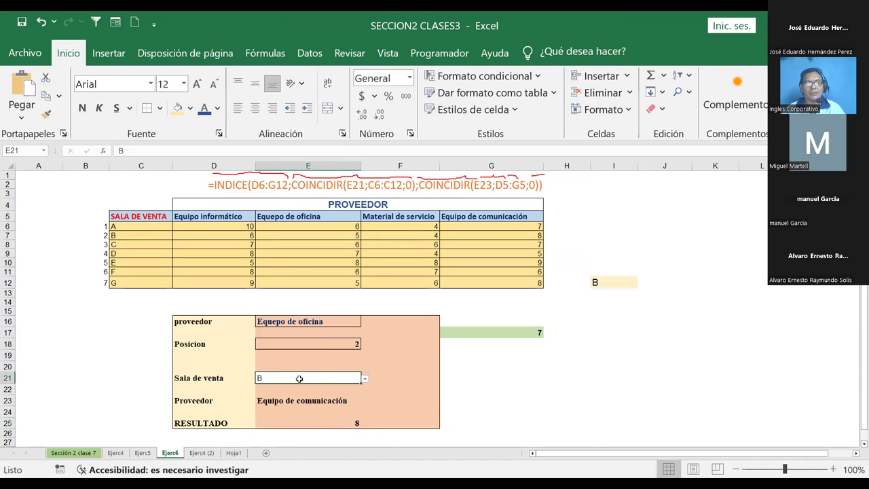
left_click(326, 341)
left_click(313, 320)
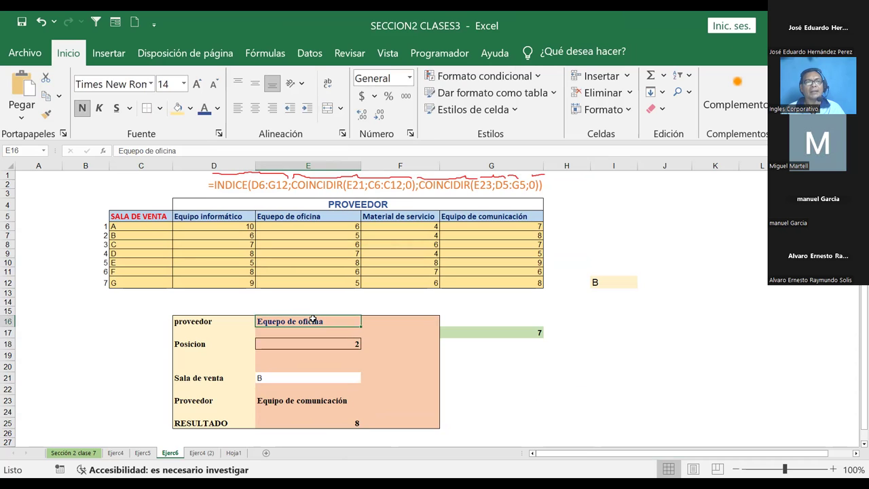
left_click(317, 345)
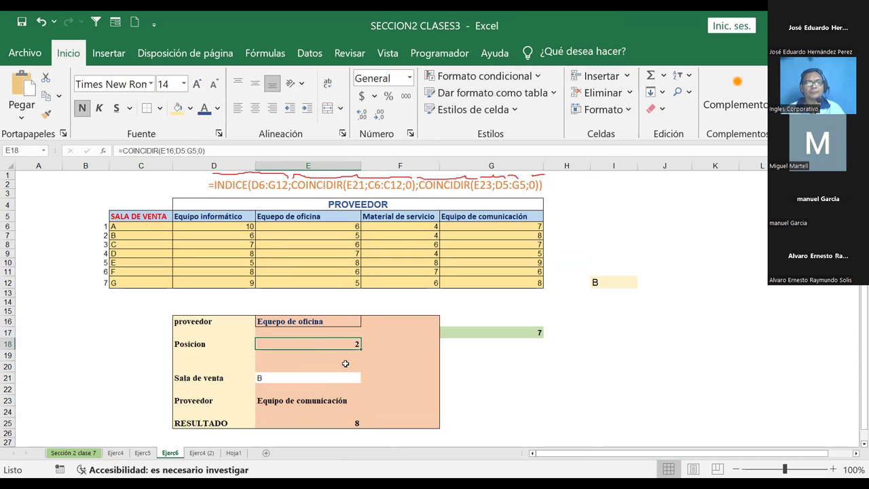
left_click(323, 378)
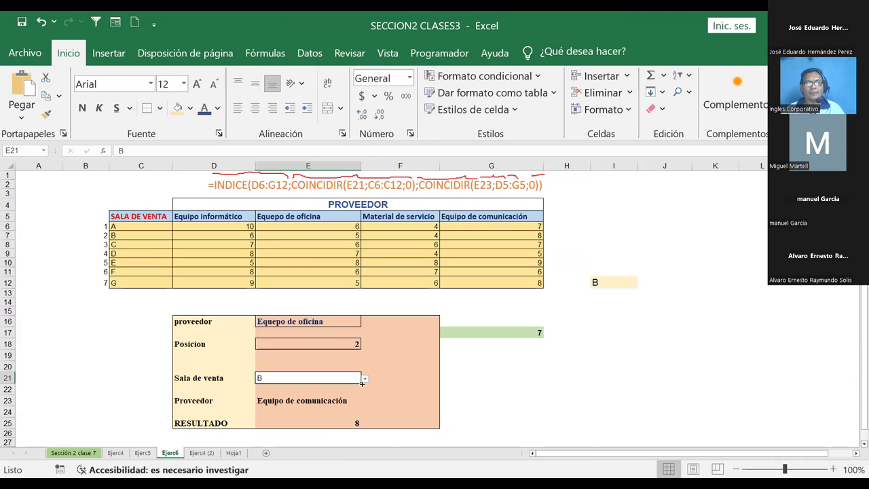
left_click(339, 345)
left_click(325, 322)
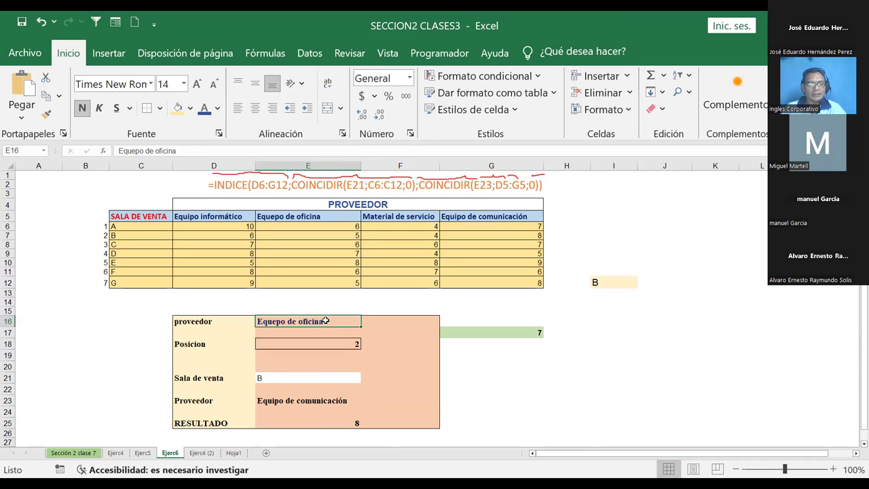
- Enter Material de servicio as the proveedor in E16
type("m")
key("BackSpace")
type("Material de servici")
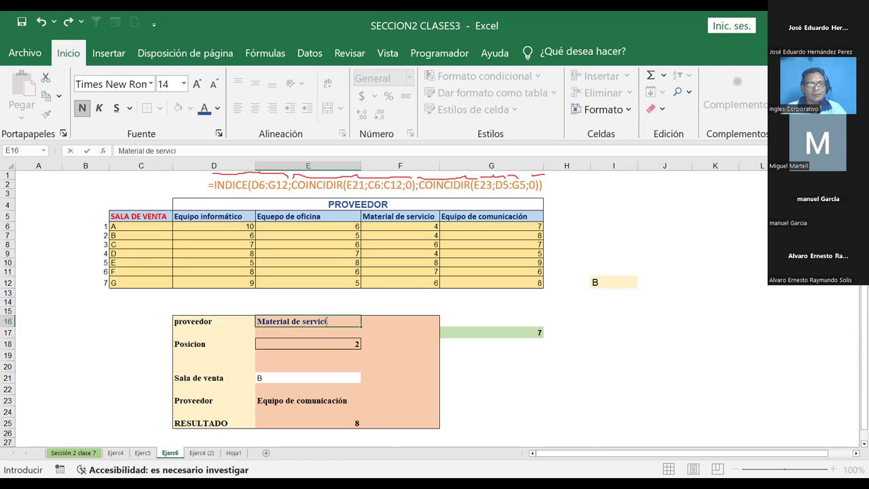
type("o")
key("Return")
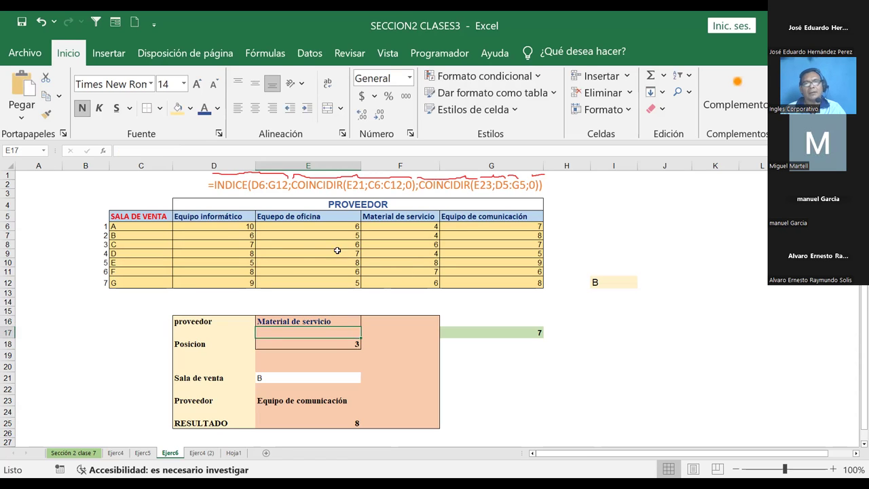
- Inspect the E18 COINCIDIR arguments E16, D5:G5 and 0 without changing the formula
left_click(322, 342)
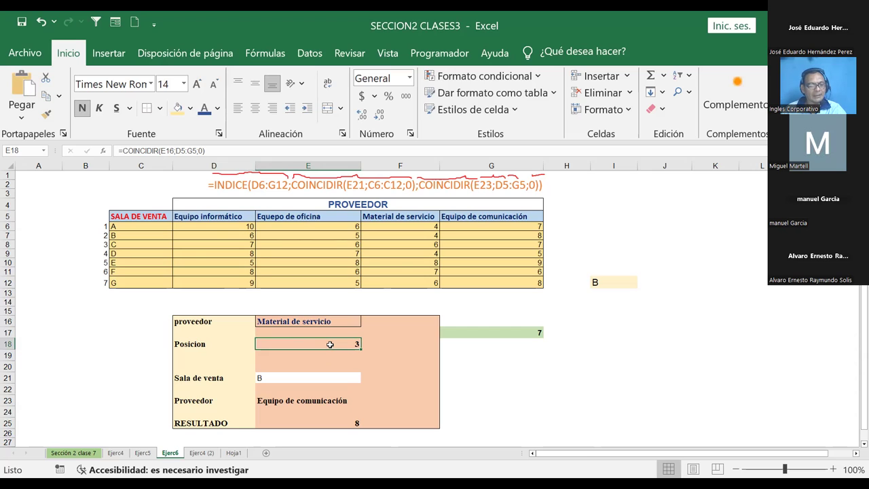
double_click(330, 345)
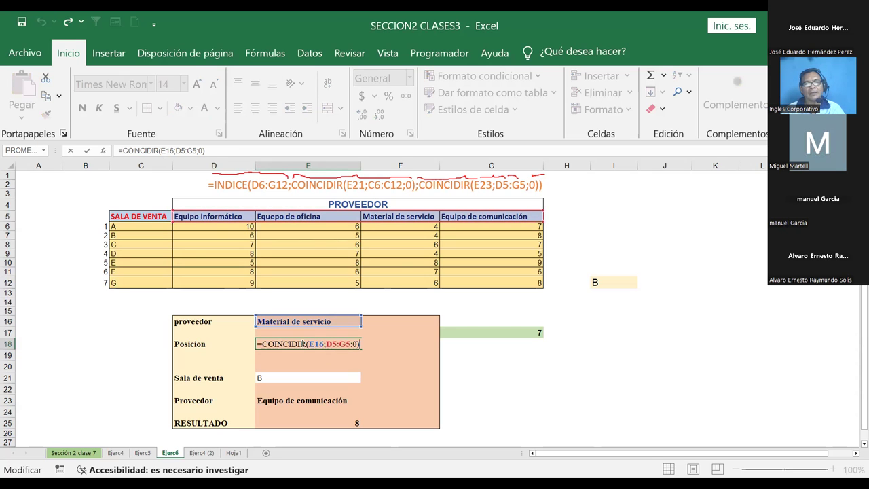
left_click(311, 344)
left_click(329, 359)
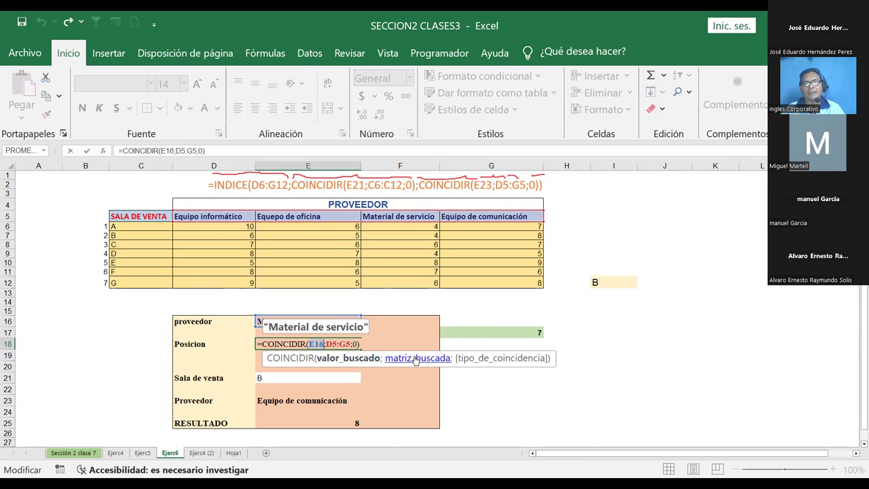
left_click(416, 358)
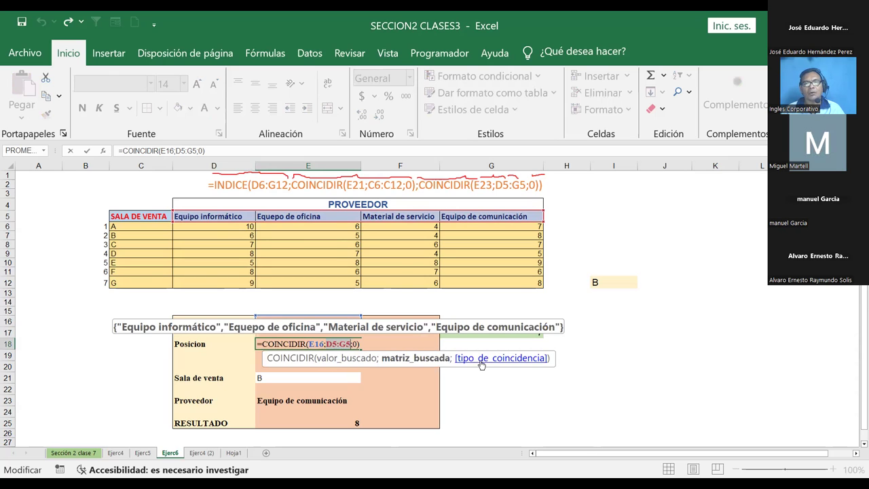
left_click(482, 365)
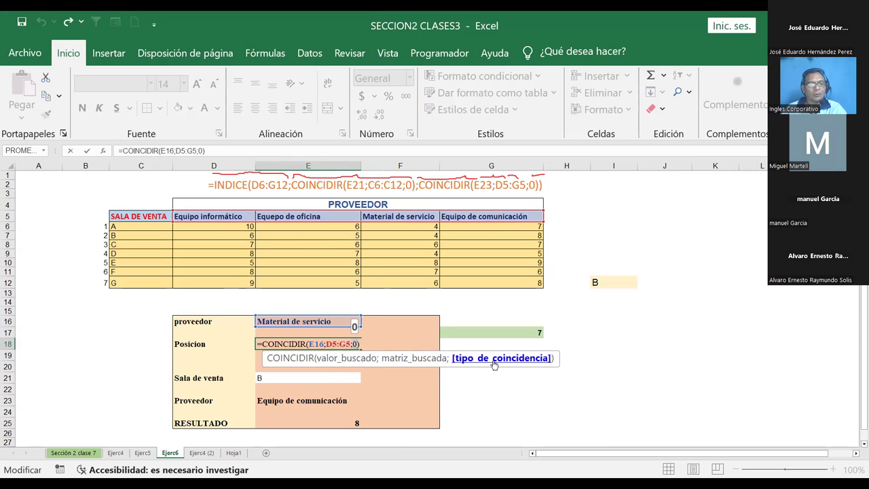
key("ctrl+Return")
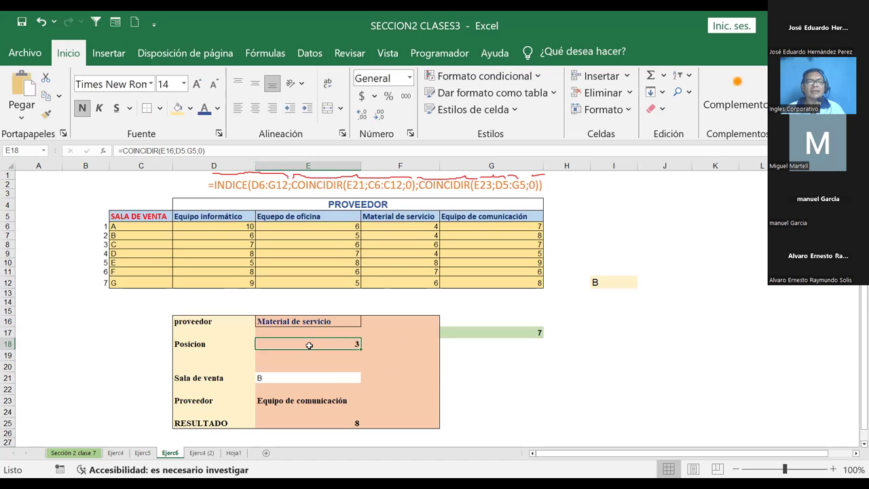
- Set the proveedor in E16 to 'a' so E18 returns #N/D
left_click(294, 321)
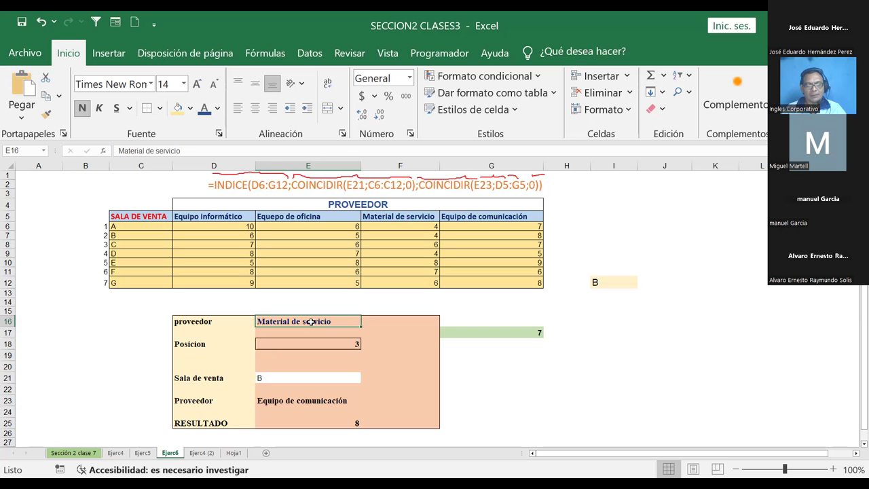
type("a")
key("Return")
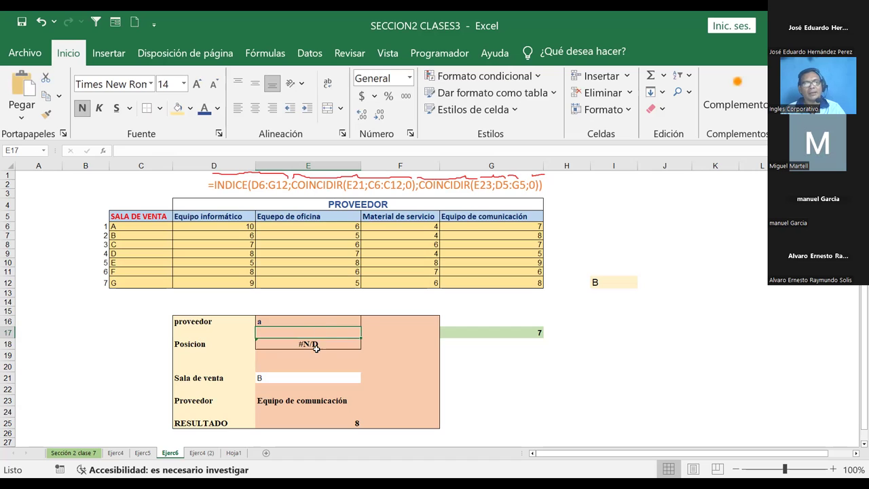
left_click(316, 345)
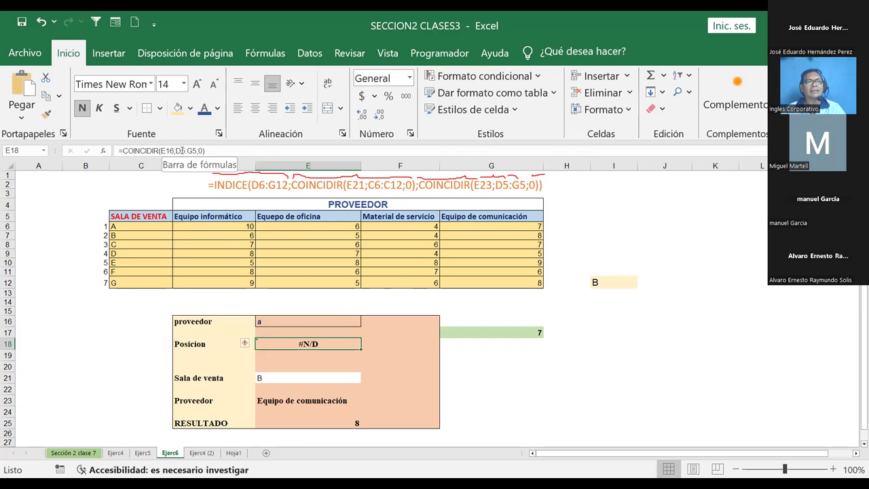
left_click(181, 151)
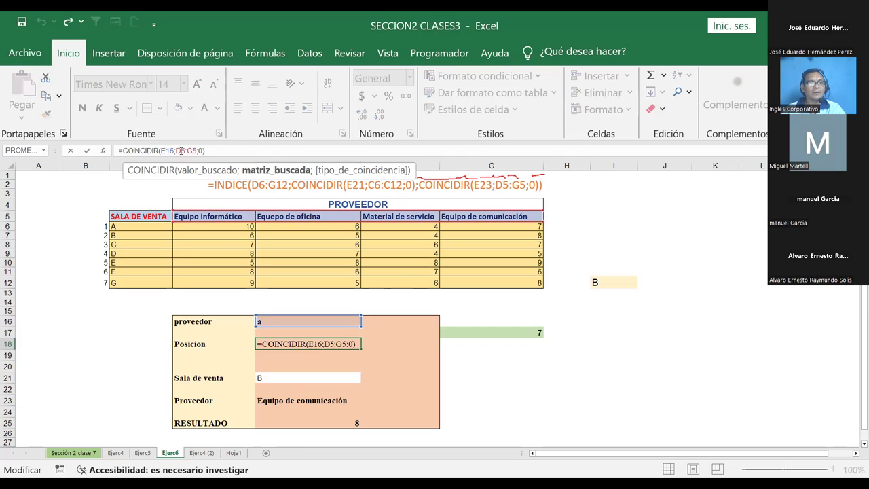
key("BackSpace")
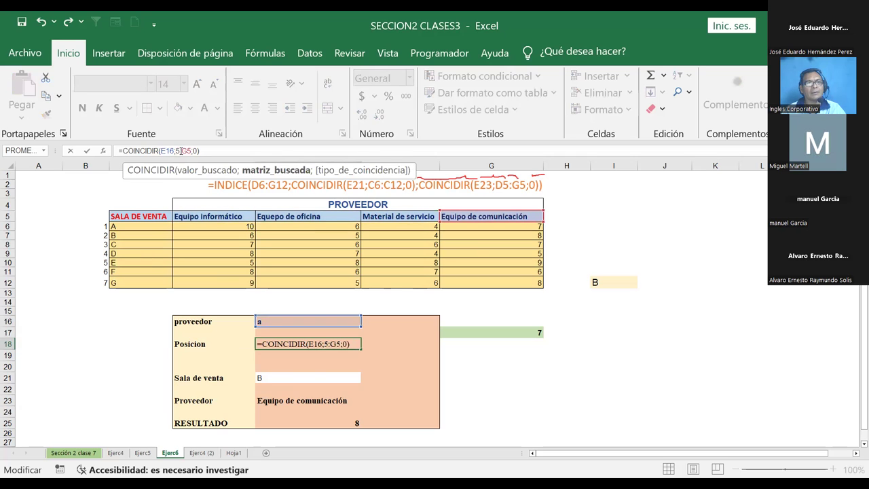
type("c")
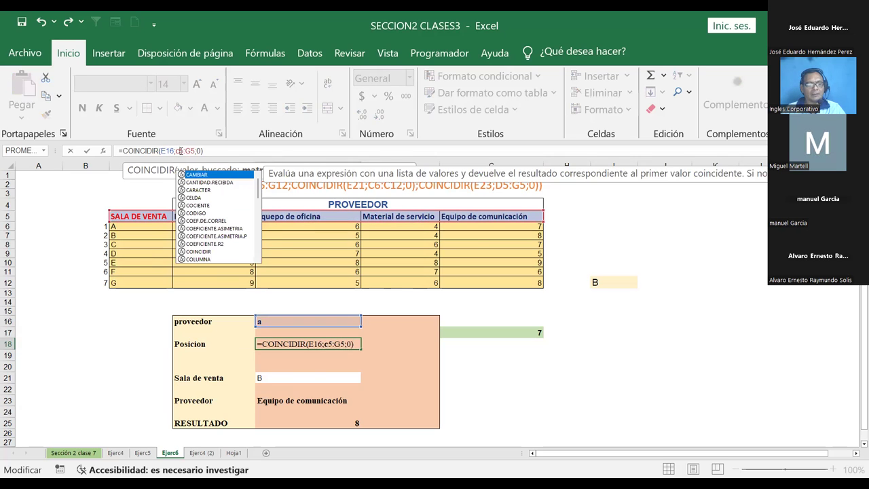
key("BackSpace")
type("C")
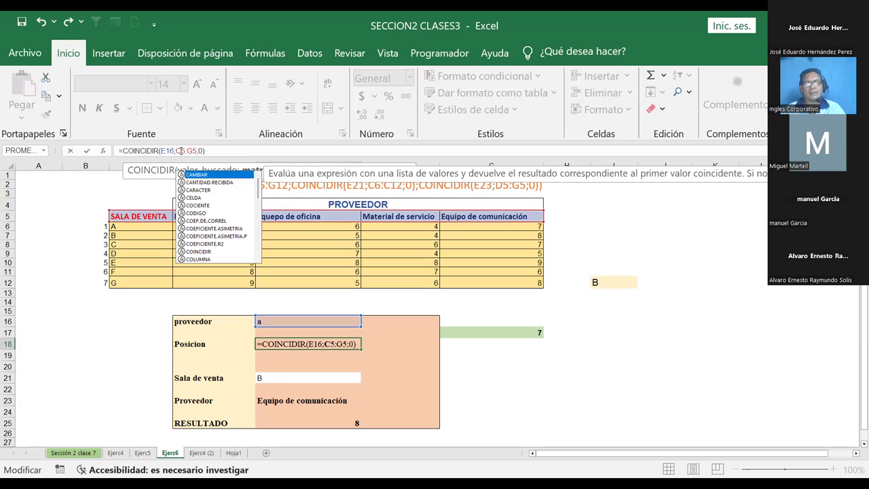
key("Return")
left_click(305, 344)
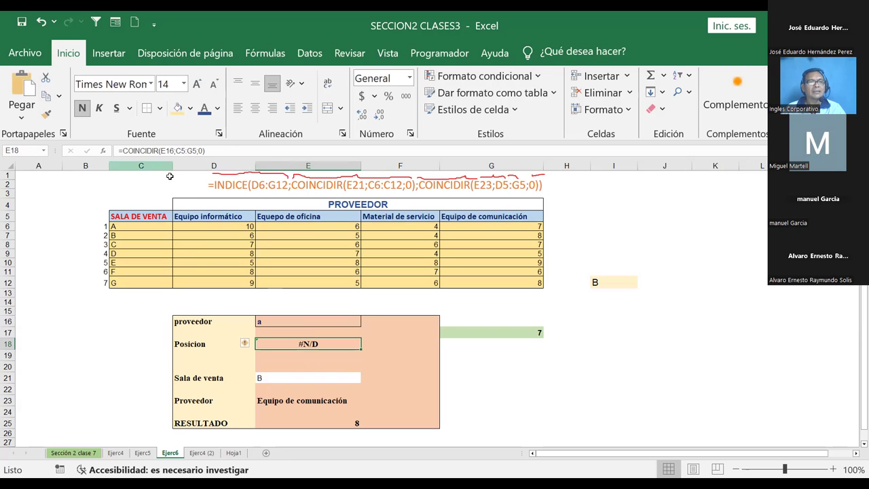
left_click(182, 153)
left_click(182, 152)
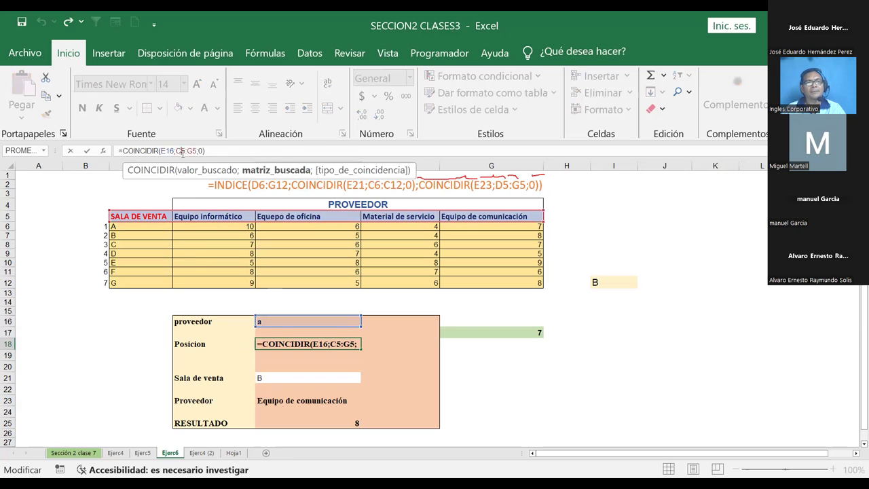
left_click(192, 151)
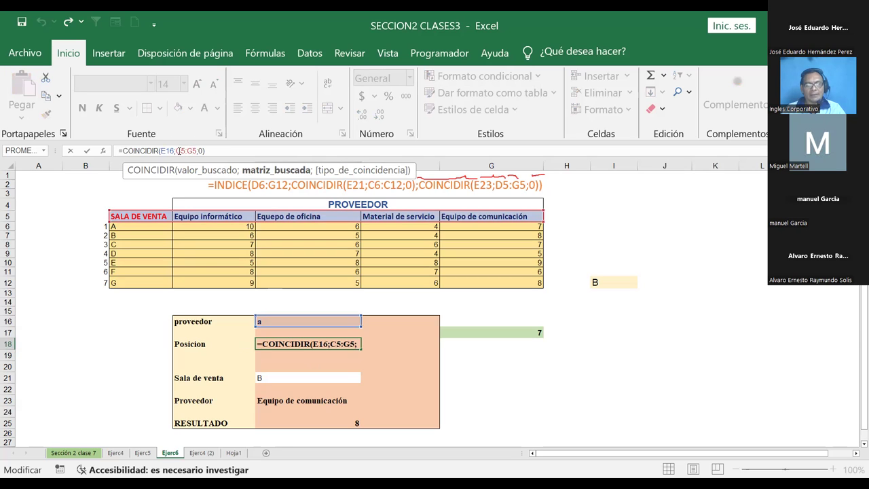
key("BackSpace")
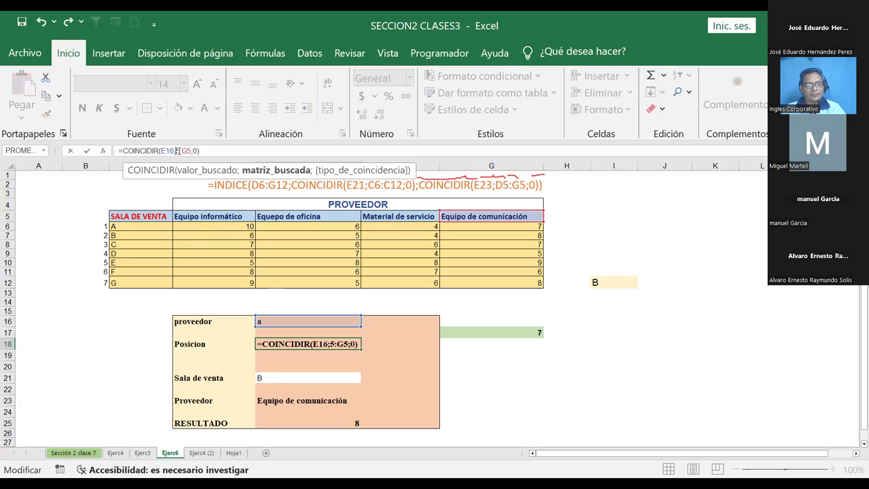
type("D")
key("Return")
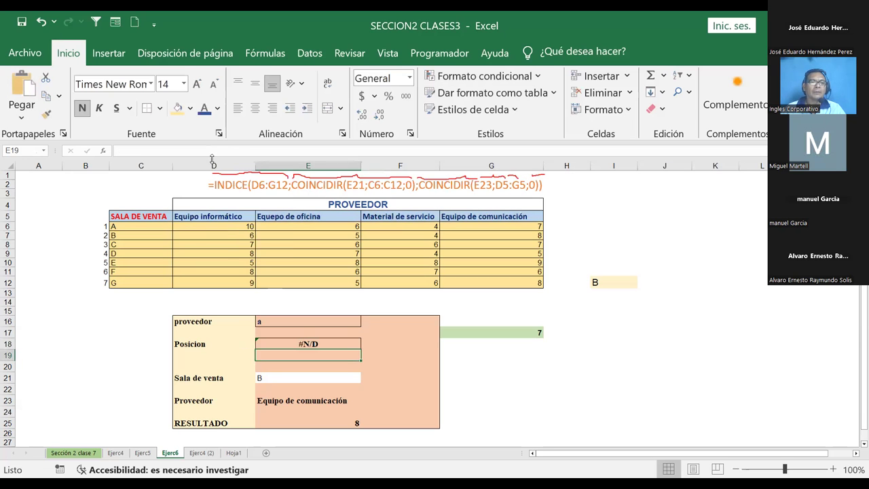
left_click(41, 21)
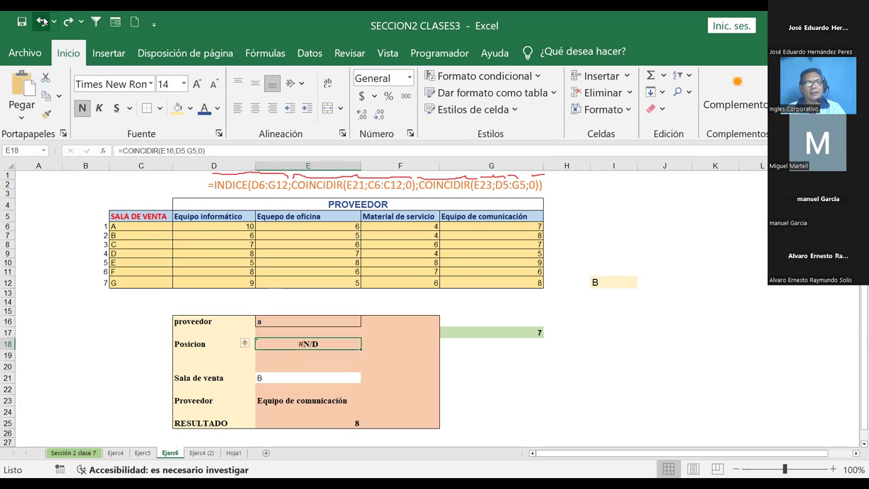
left_click(41, 21)
- Undo back to 'Material de servicio' in E16 so E18 returns 3, then select G18
left_click(335, 349)
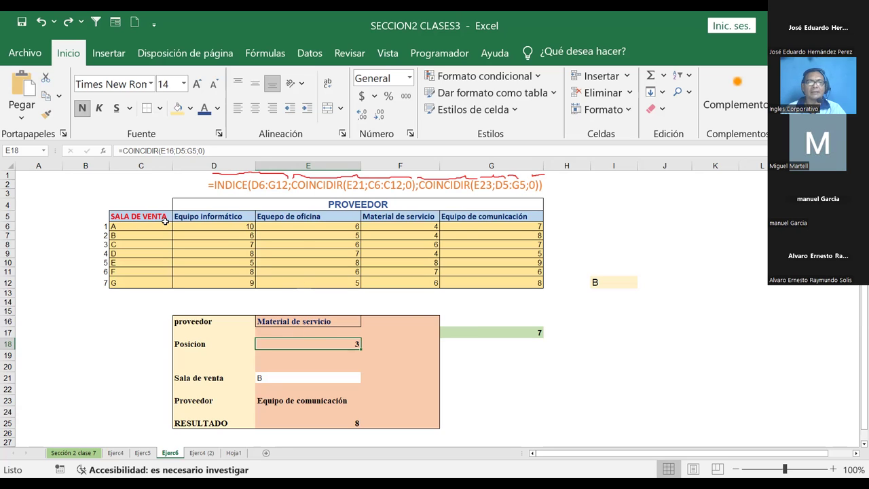
left_click(299, 321)
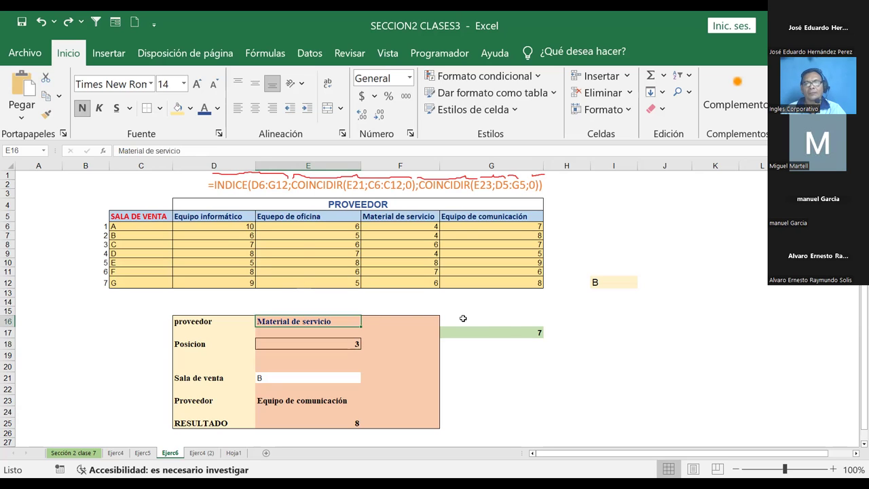
left_click(525, 347)
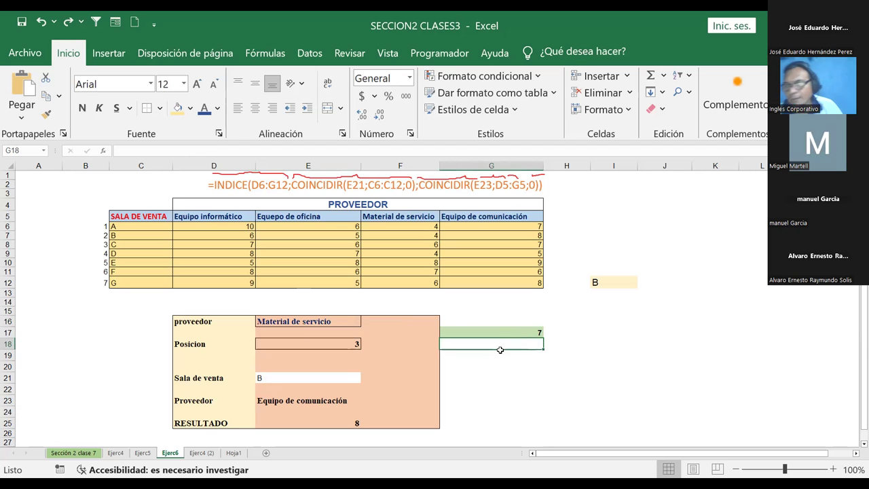
- On Ejerc4 (2), delete the Martes, Día and Posición entries in D9, D8 and E8
left_click(199, 453)
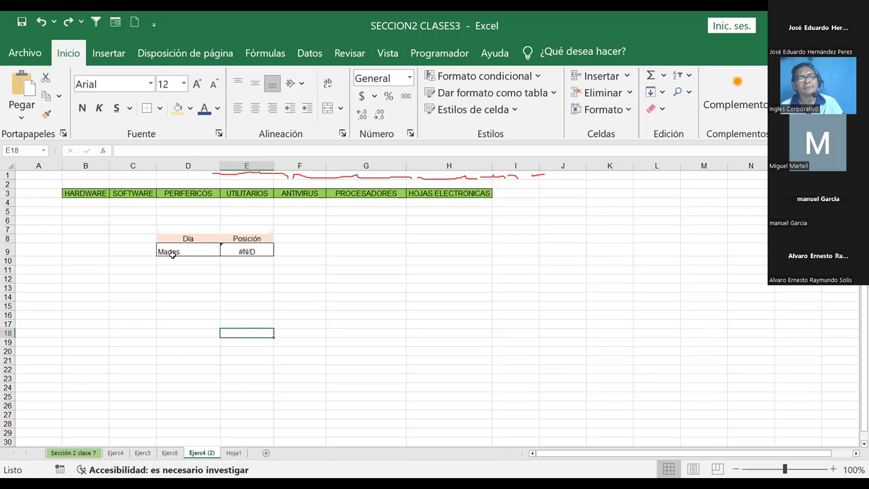
left_click(200, 250)
key("Delete")
left_click(186, 239)
key("Delete")
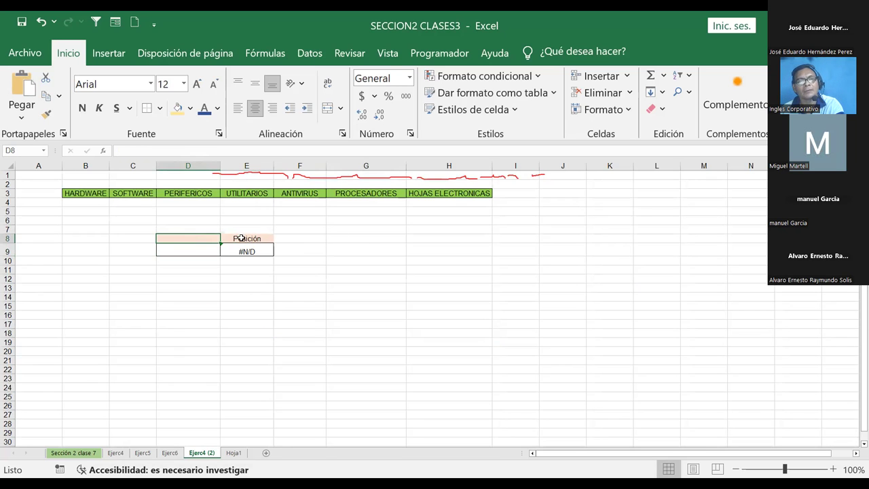
left_click(236, 238)
key("Delete")
- Shade D9:E9 with a peach fill color
left_click(325, 271)
left_click(211, 251)
left_click_drag(211, 251, 247, 251)
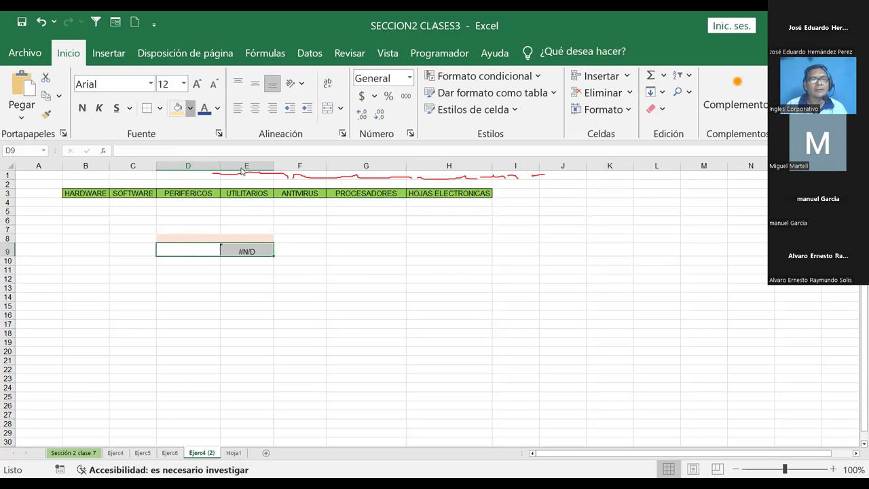
left_click(243, 250)
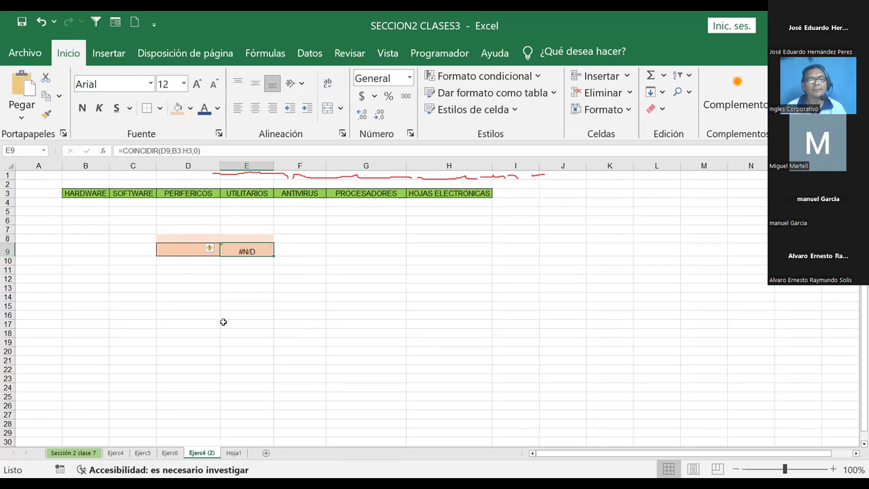
- Enter UTILITARIOS in D9 so E9's COINCIDIR returns 4
left_click(191, 250)
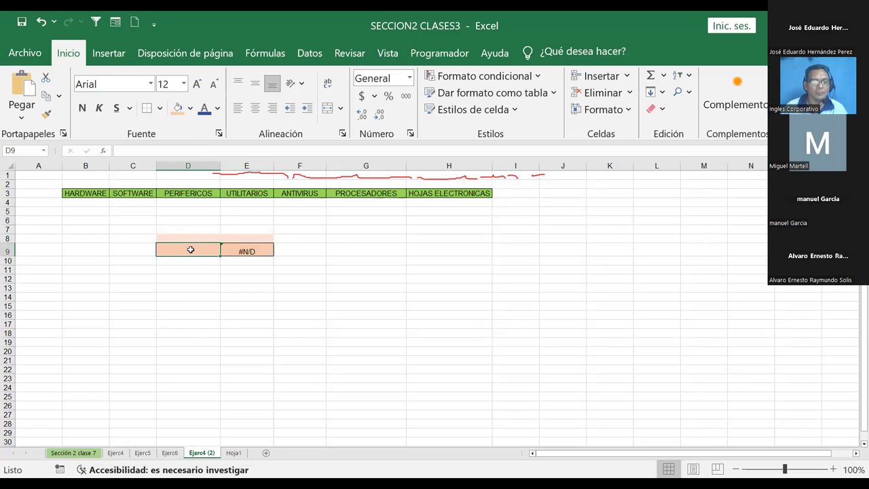
type("UTIL")
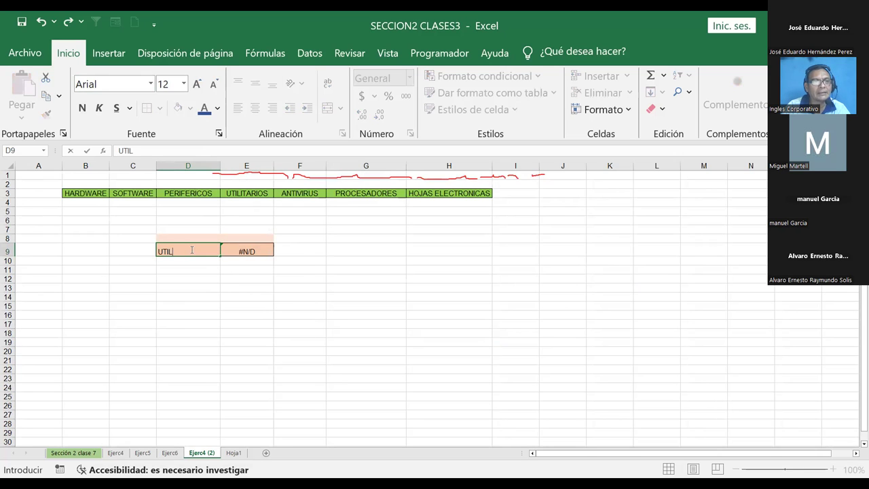
type("ITARIOS")
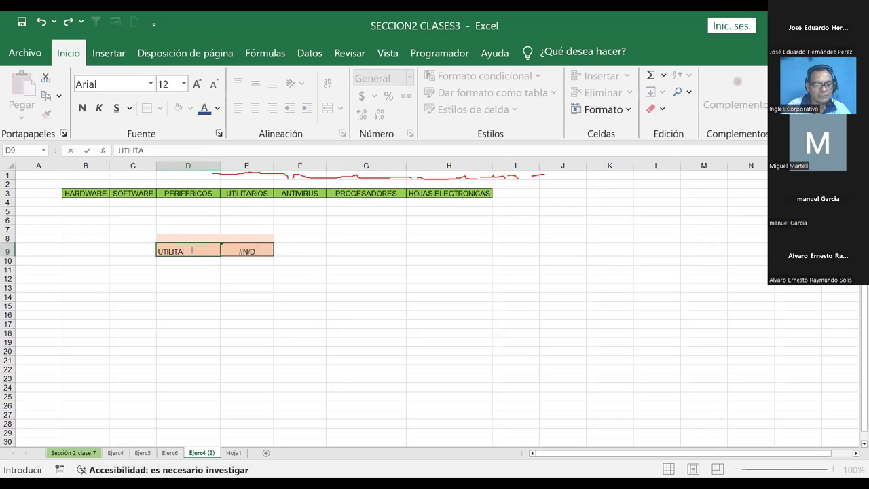
key("Return")
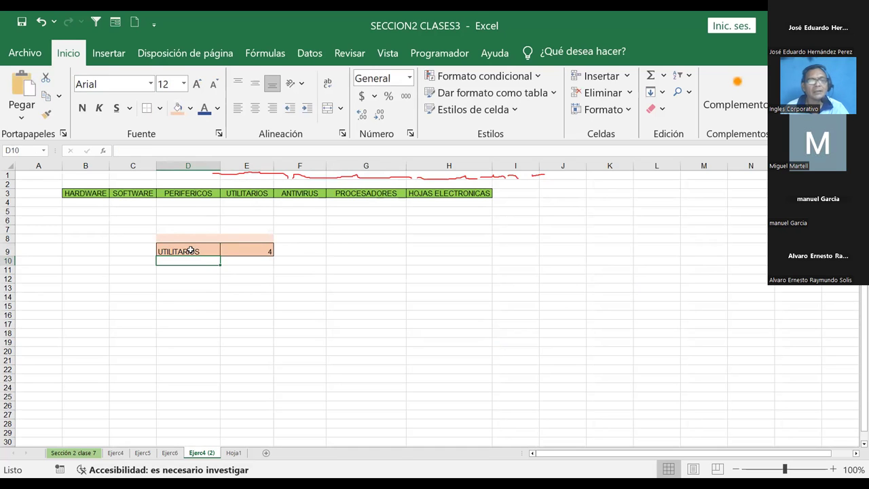
left_click(89, 201)
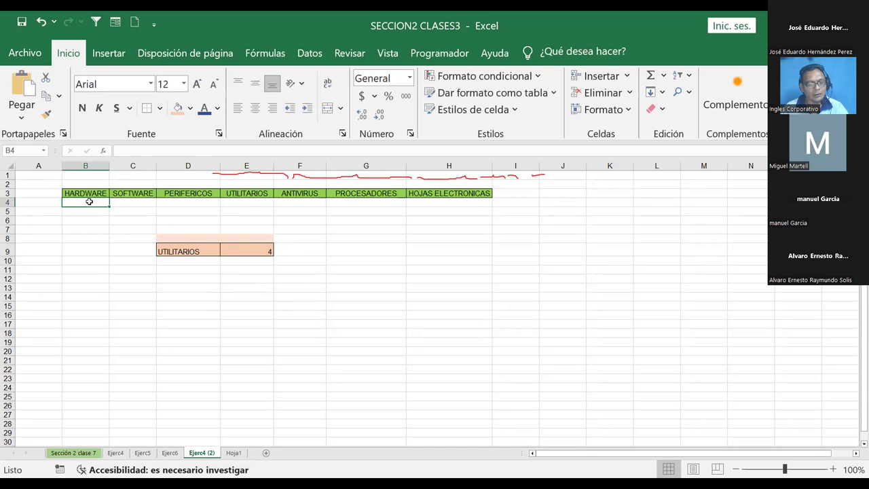
- Number the category headers 1 to 7 across B4:H4, removing the extra 8 and 9
type("1\t2\t3\t4\t5\t6\t7\t8\t9")
key("BackSpace")
key("Left")
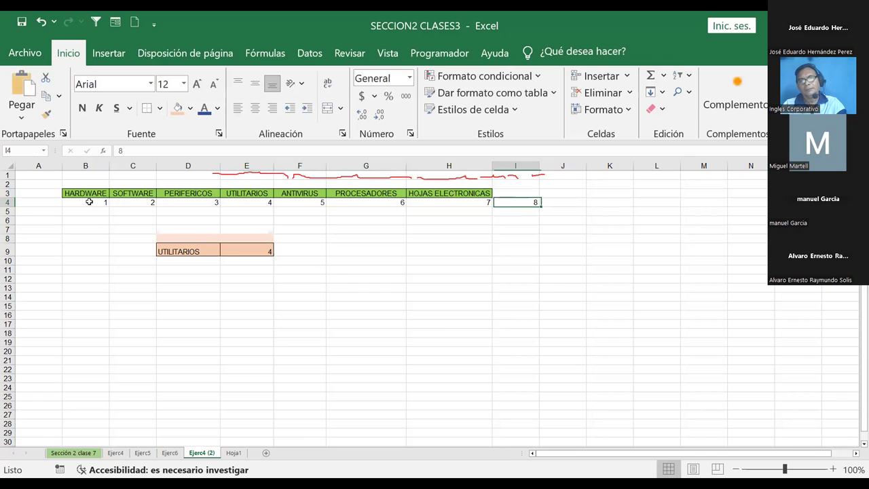
key("Delete")
key("Left")
key("Left")
key("Left")
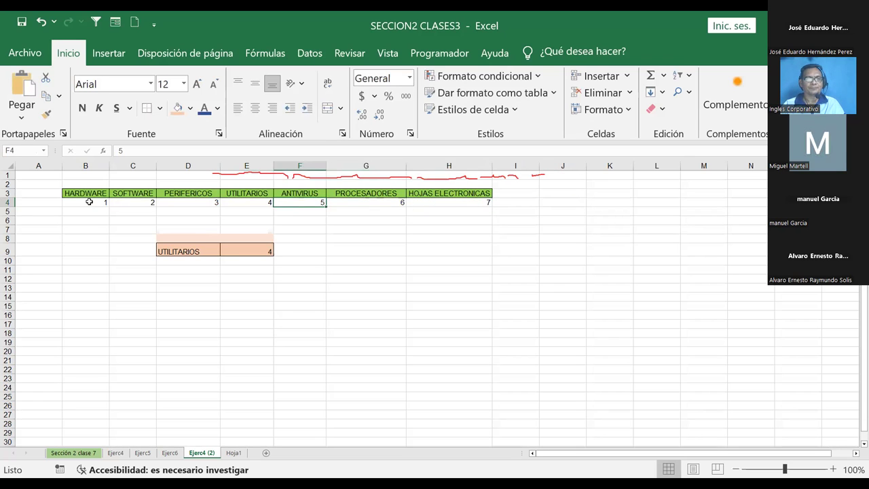
key("Left")
- Enter PERIFERICOS in D9 and check that E9 now returns 3
key("Down")
key("Down")
key("Down")
key("Up")
key("Up")
key("Up")
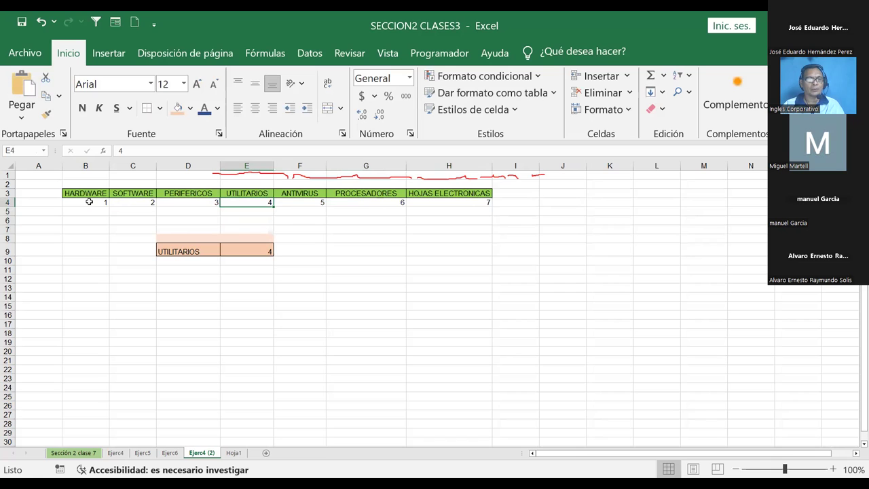
key("Down")
key("Down")
key("Down")
key("Down")
key("Down")
key("Left")
type("PERIFERICOS")
key("Return")
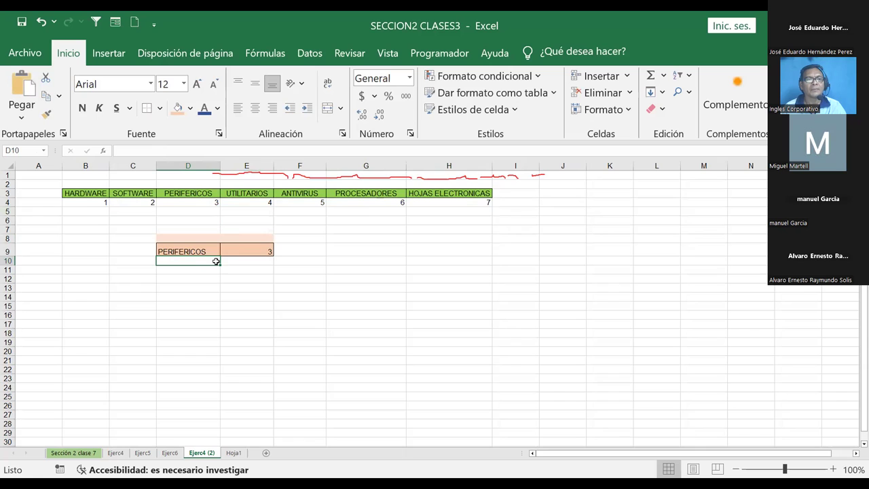
left_click(186, 251)
left_click(250, 250)
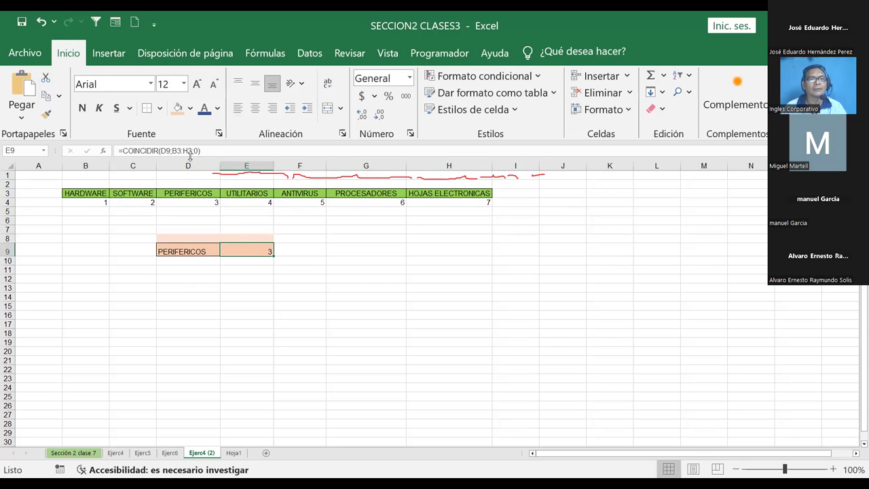
- Review E9's =COINCIDIR(D9;B3:H3;0) without changing it, then go to the blank Hoja1 sheet
left_click(191, 151)
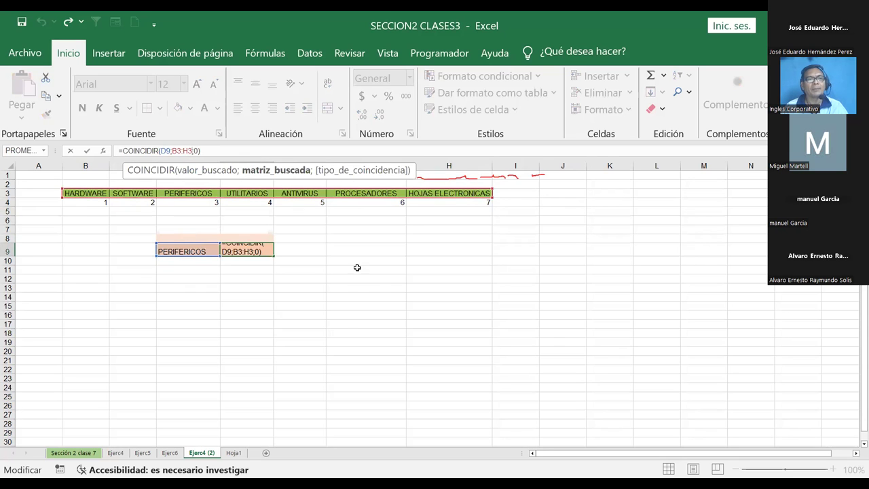
left_click(87, 150)
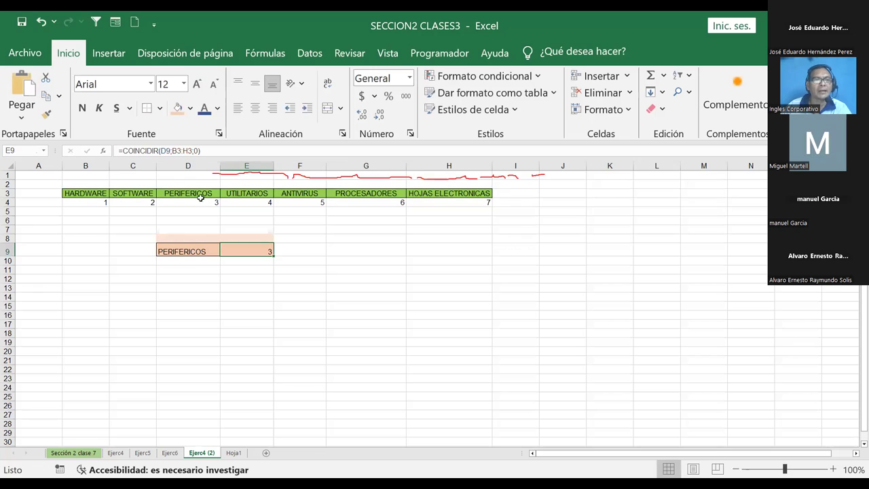
left_click(138, 152)
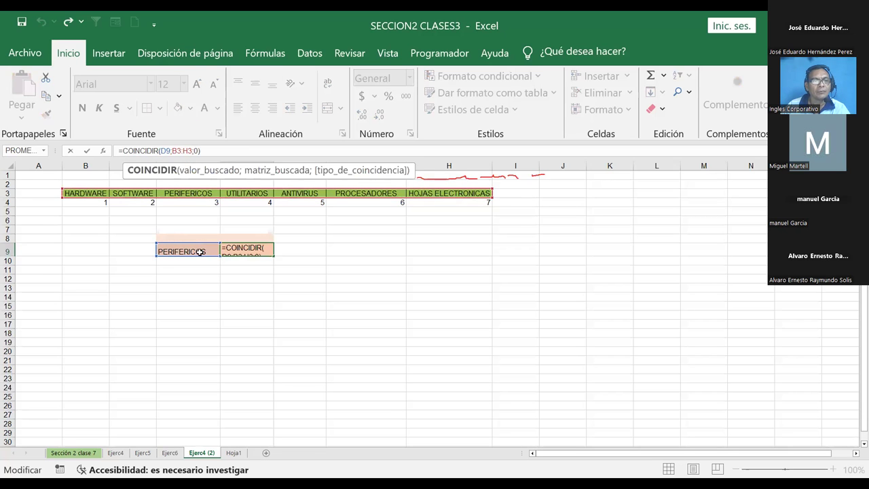
key("Escape")
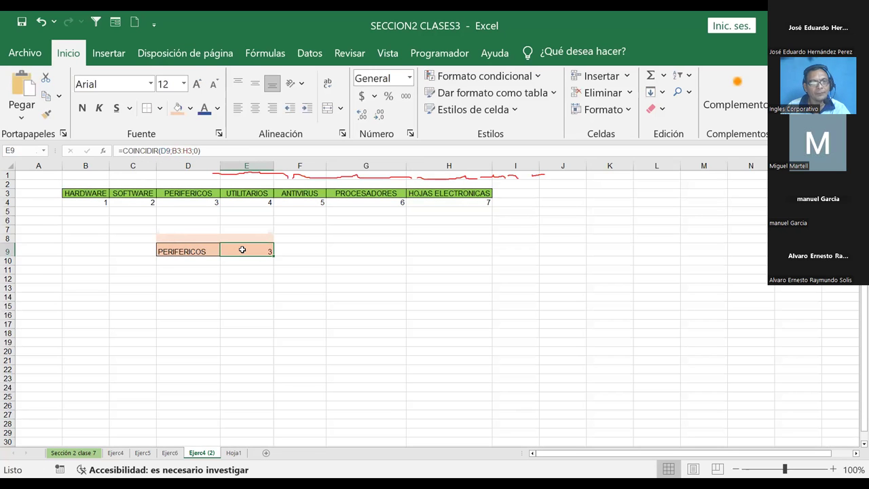
double_click(243, 250)
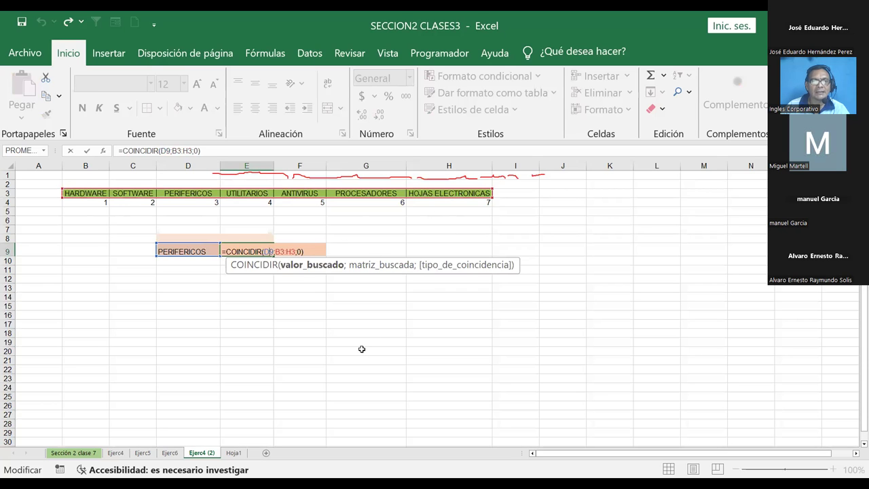
left_click(292, 284)
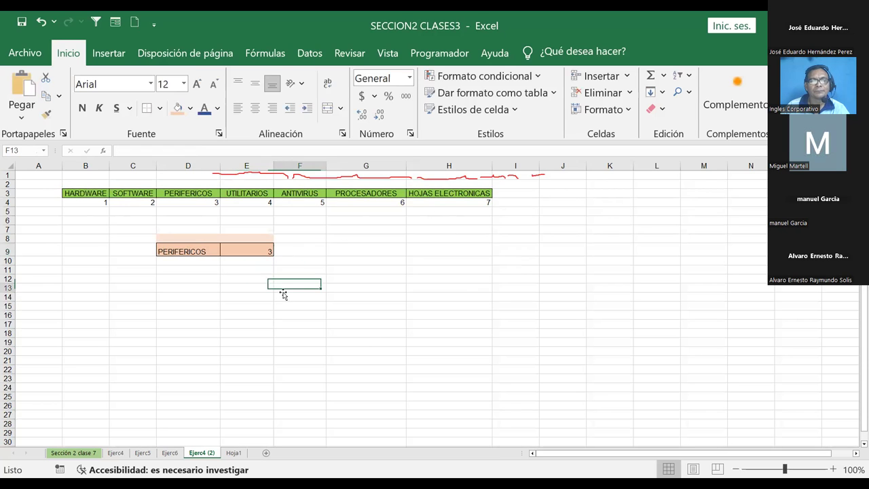
left_click(234, 452)
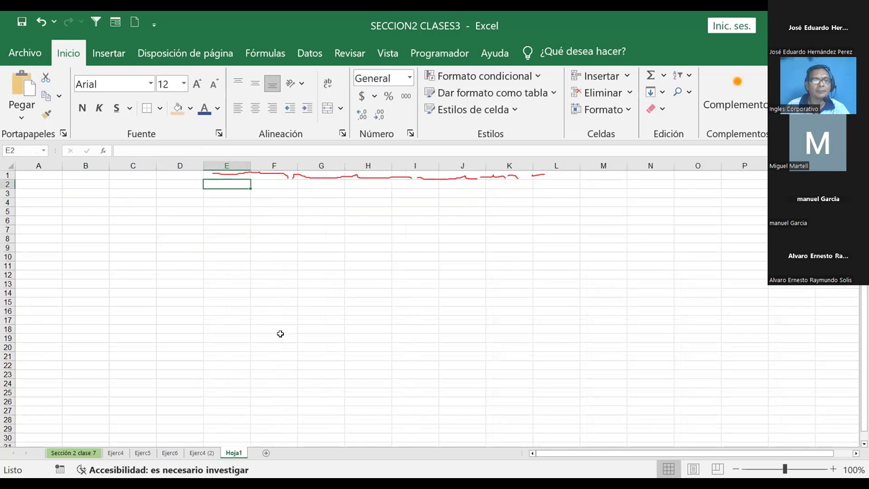
- Return to the Ejerc4 (2) sheet and select cell D17
left_click(202, 452)
left_click(188, 324)
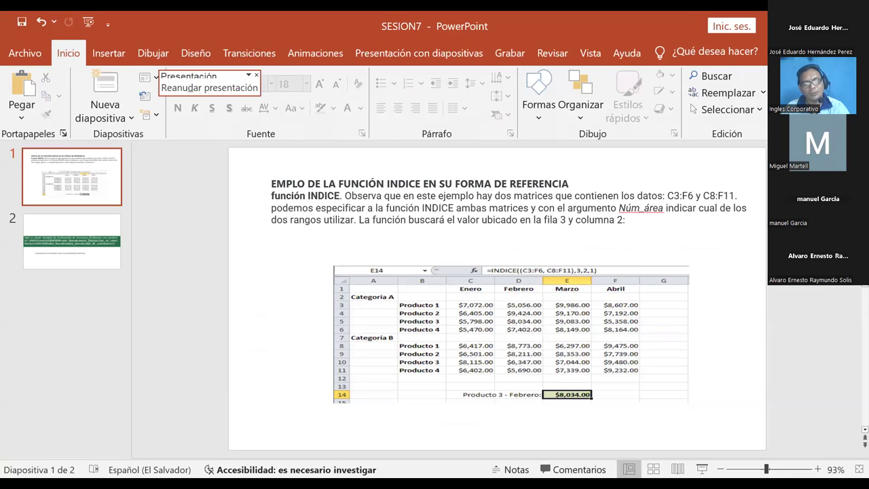
- Delete the stray 'EMPLO DE' from the slide 1 title, then present the slide full screen
left_click(192, 89)
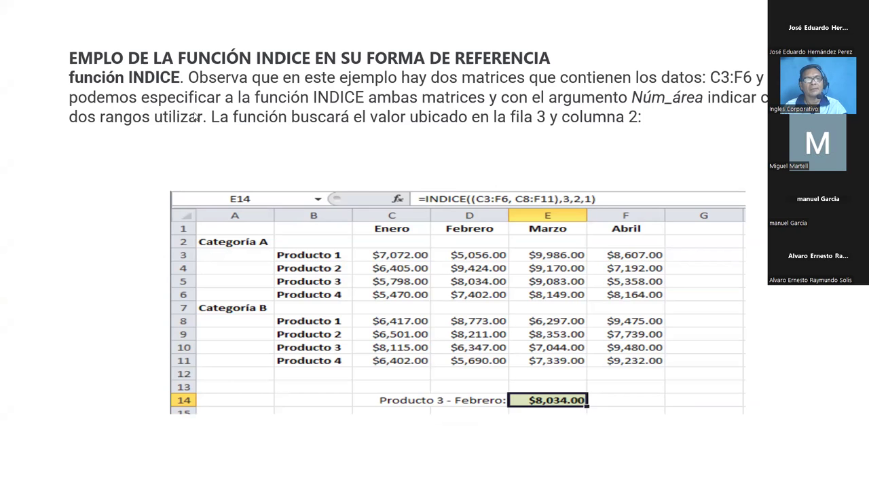
key("Escape")
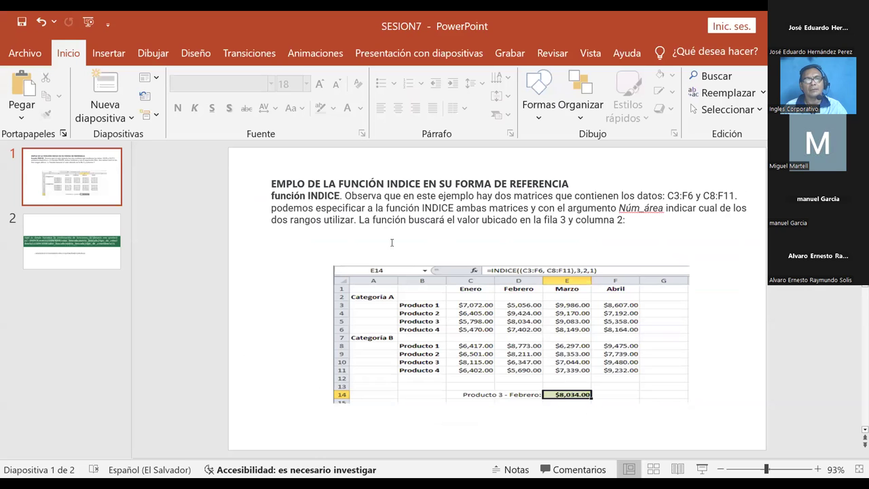
left_click(392, 243)
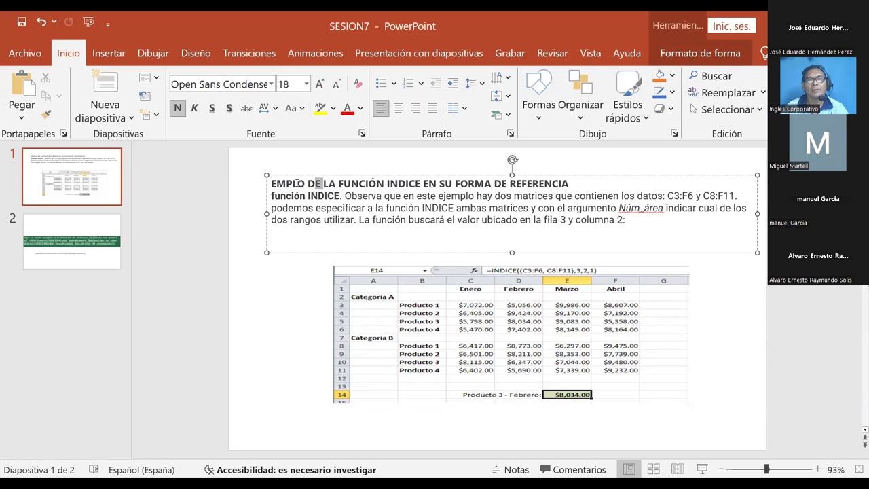
left_click_drag(270, 183, 324, 183)
key("Delete")
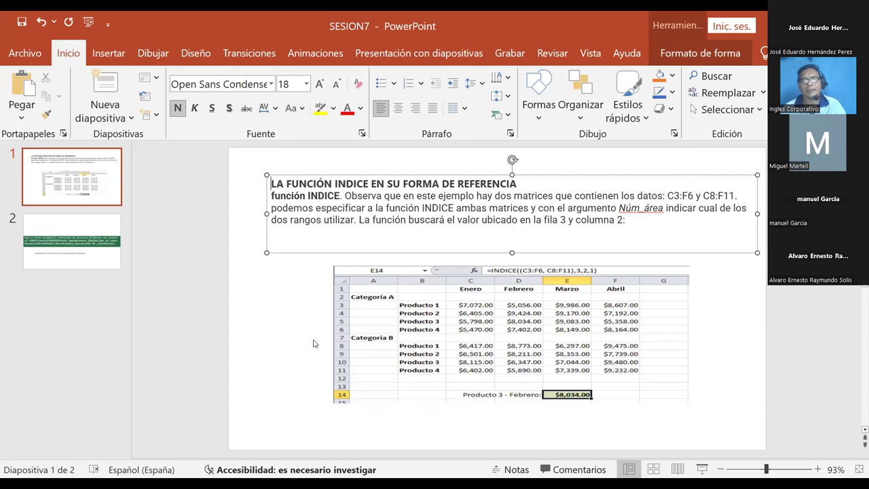
left_click(314, 341)
key("F5")
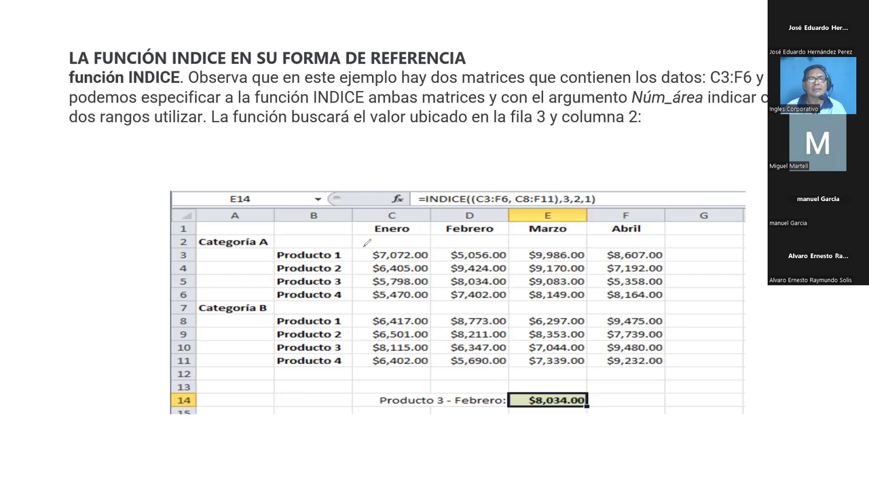
- Draw red ink outlines around ranges C3:F6 and C8:F11, writing 1 and 2 beside them
mouse_move(359, 249)
left_mouse_down()
mouse_move(581, 296)
mouse_move(677, 236)
mouse_move(365, 238)
mouse_move(358, 247)
left_mouse_up()
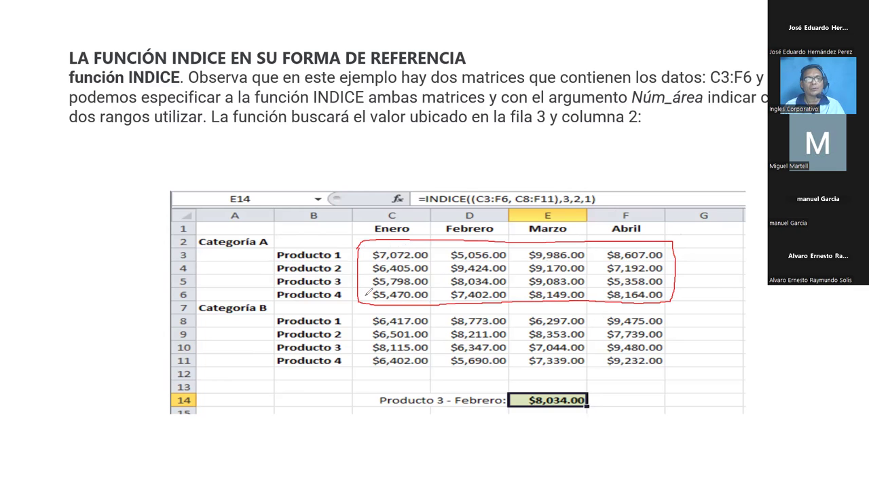
mouse_move(357, 314)
left_mouse_down()
mouse_move(619, 372)
mouse_move(677, 309)
left_mouse_up()
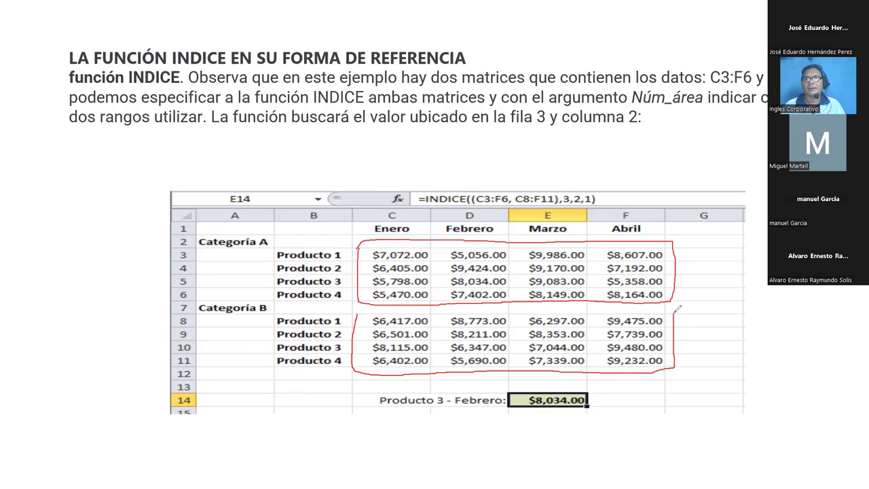
left_click_drag(674, 309, 355, 312)
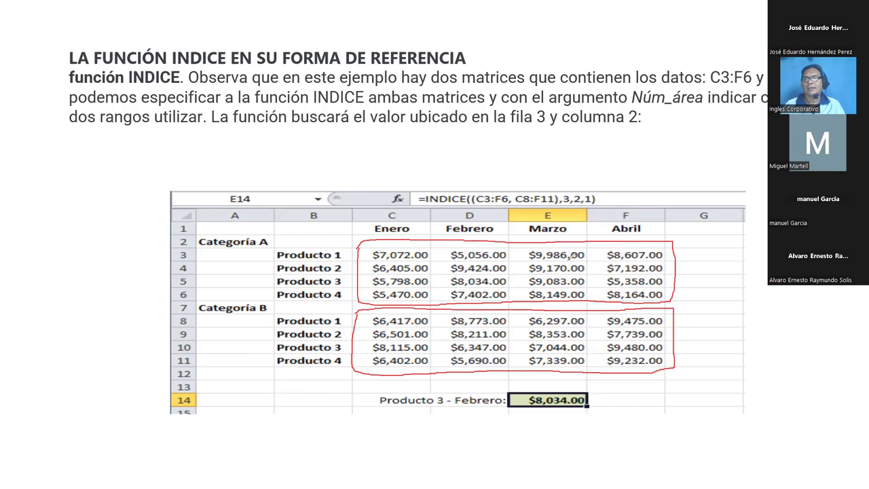
mouse_move(651, 232)
left_mouse_down()
mouse_move(659, 233)
mouse_move(659, 220)
left_mouse_up()
mouse_move(649, 379)
left_mouse_down()
mouse_move(655, 389)
mouse_move(650, 372)
mouse_move(644, 391)
mouse_move(664, 368)
left_mouse_up()
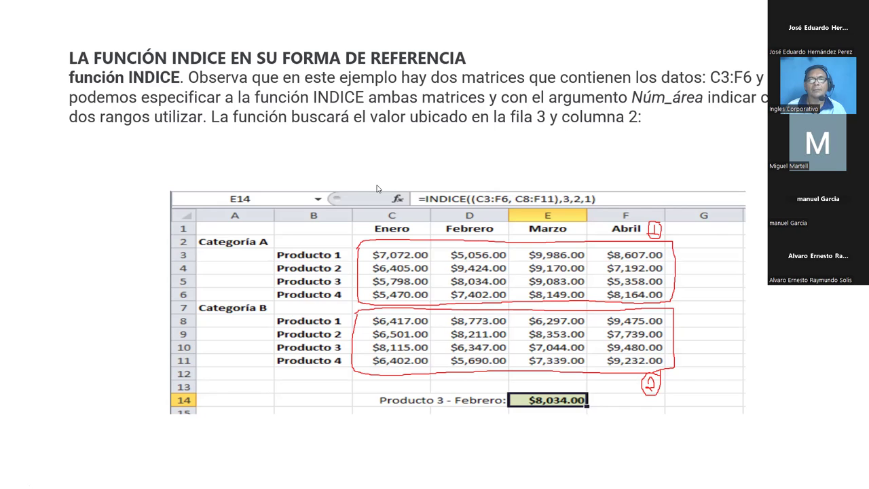
- Box the $8,034.00 Producto 3 – Febrero value in red ink, then switch back to Excel
key("ctrl+p")
mouse_move(448, 268)
left_mouse_down()
mouse_move(469, 286)
mouse_move(445, 286)
left_mouse_up()
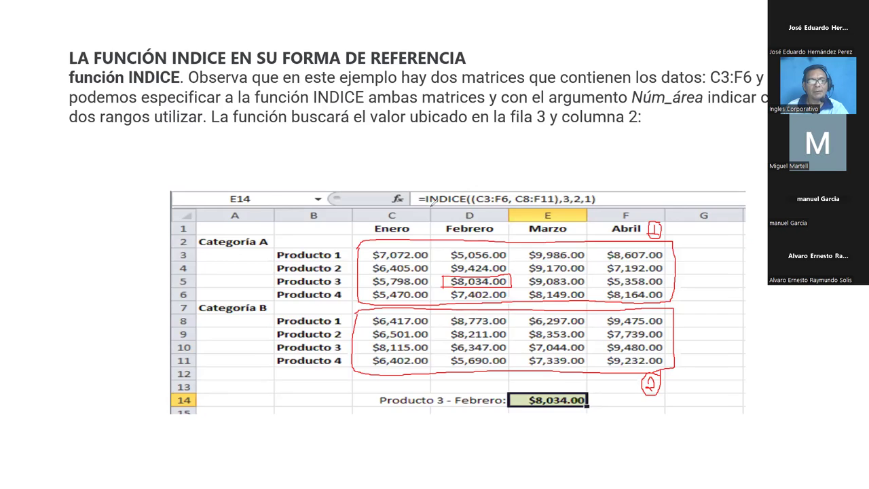
key("alt+Tab")
- On a new sheet, label D10 'ventas' and enter 234, 345, 567, 345 across E10:H10
left_click(265, 454)
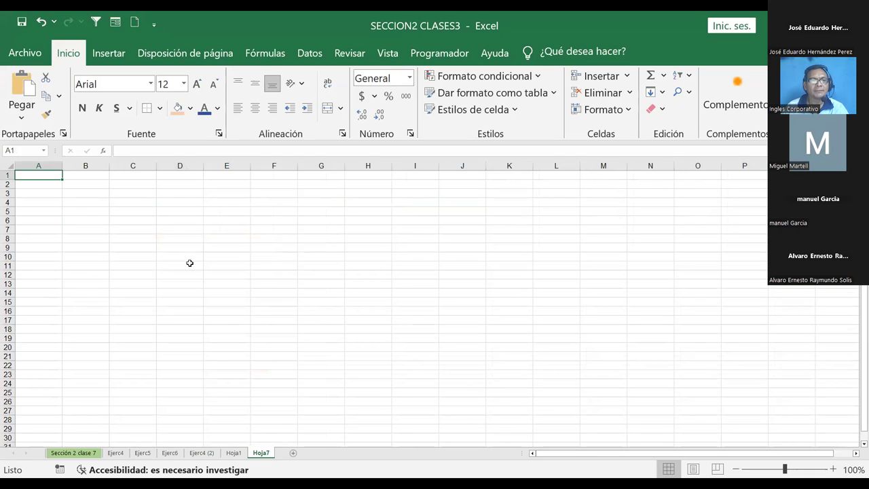
left_click(164, 256)
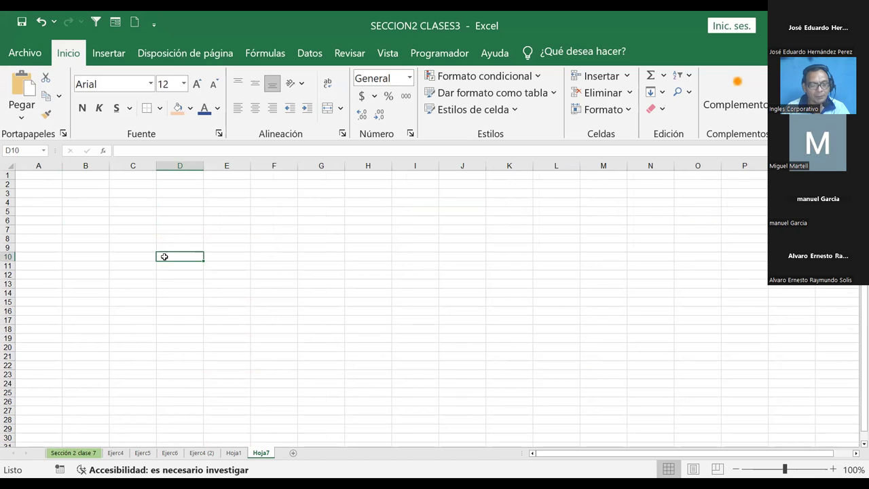
type("ventas")
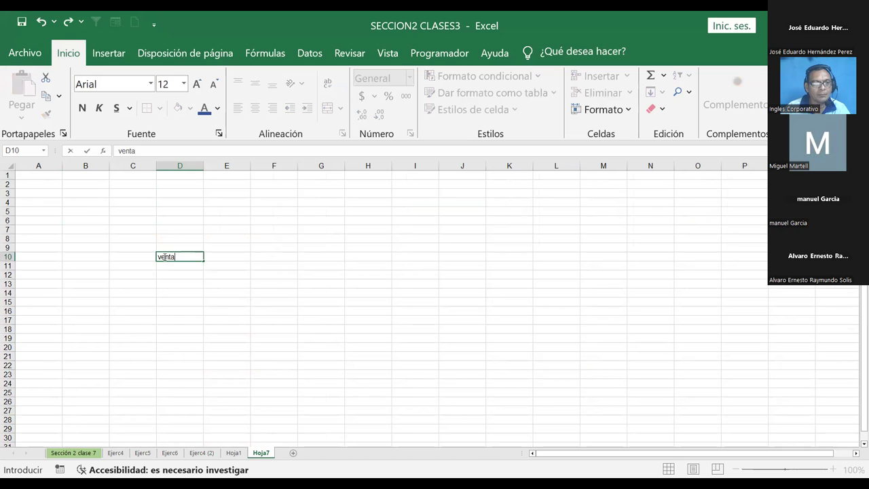
key("Right")
key("Right")
key("Left")
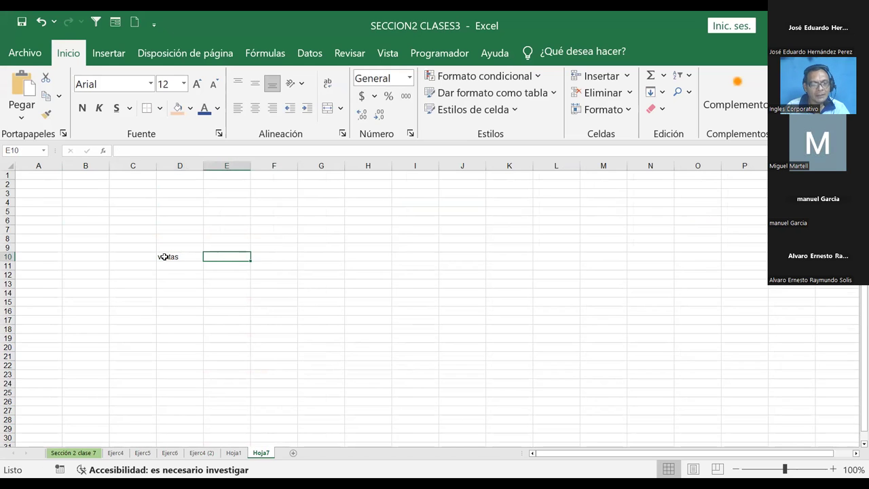
type("234")
key("Right")
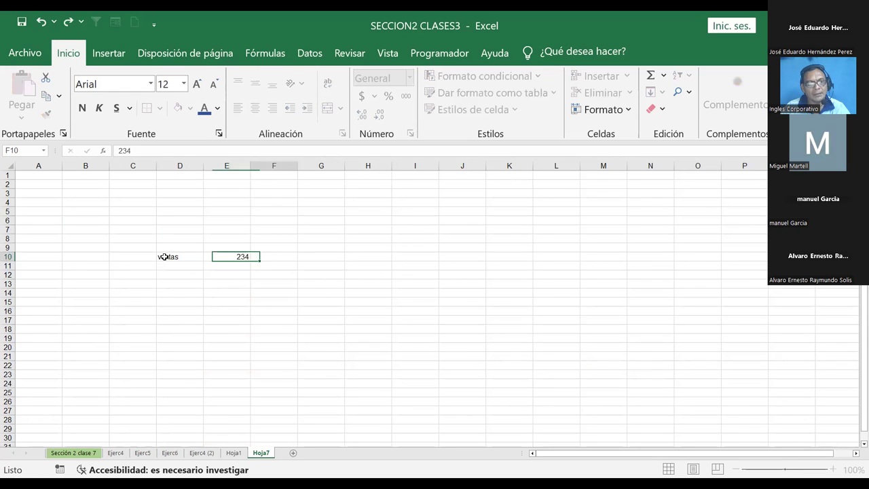
type("345")
key("Right")
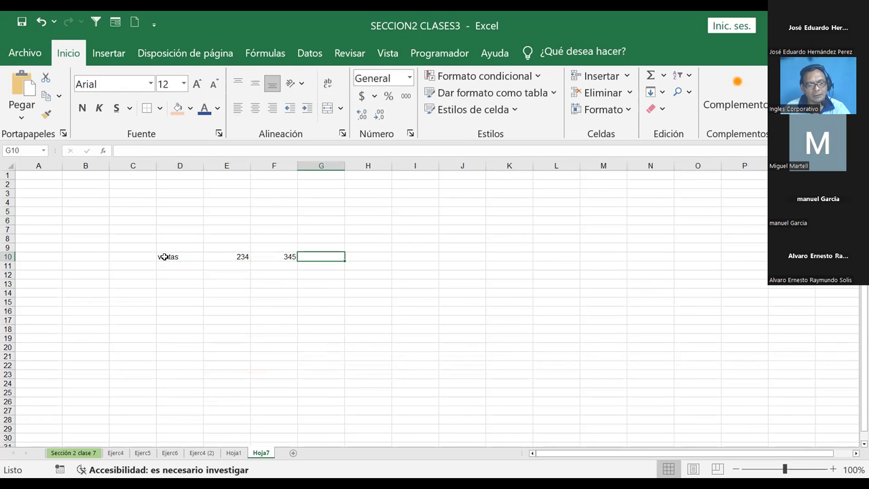
type("567")
key("Right")
type("345")
key("Return")
- Select the E10:H14 block and fill row 11 with 4, 5, 6, 7, then column E
mouse_move(224, 257)
left_mouse_down()
mouse_move(314, 265)
mouse_move(370, 288)
left_mouse_up()
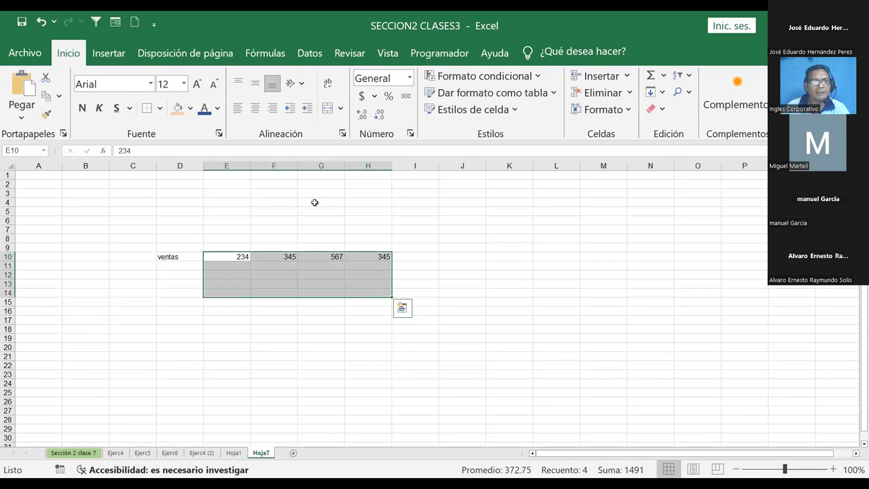
left_click(227, 265)
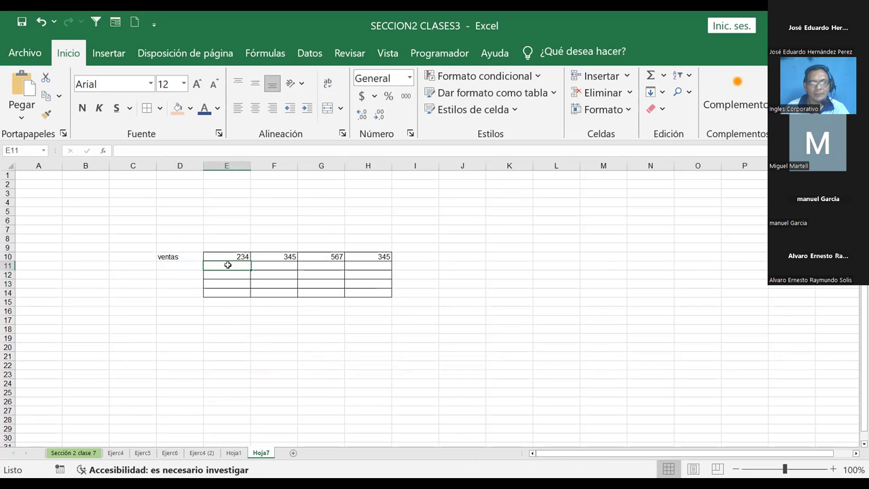
type("4\t5\t6\t7")
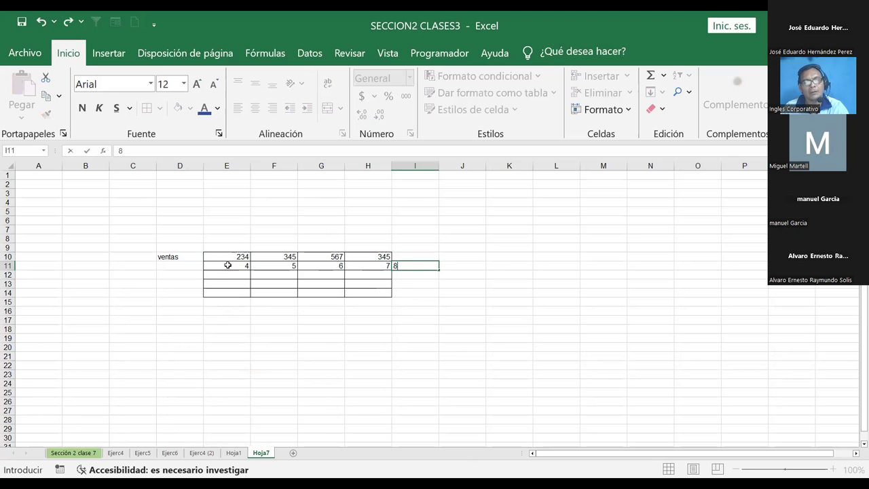
key("Escape")
left_click(229, 265)
key("Return")
type("5")
key("Return")
type("6 5")
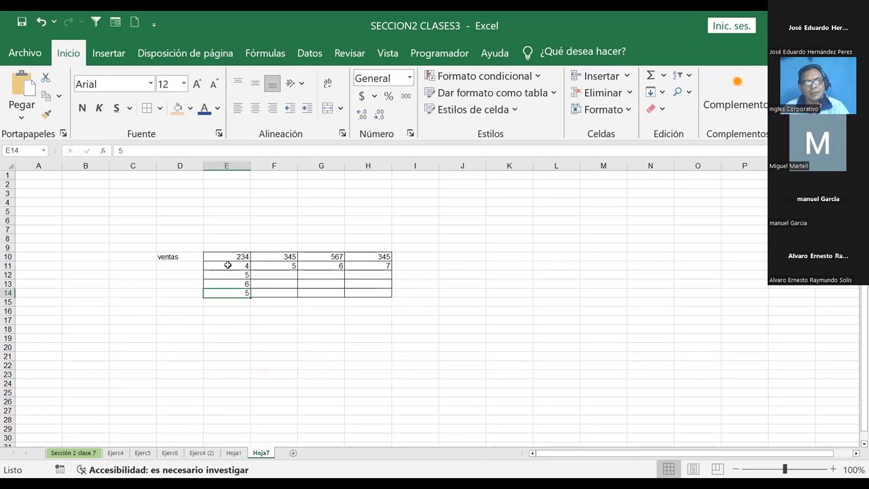
key("Up")
key("Up")
key("Up")
key("Right")
- Fill the remaining cells of columns F, G and H down to row 14, then select D18
type("6 7 8")
key("Return")
key("Up")
key("Up")
key("Right")
key("Up")
type("8")
key("Return")
type("8")
key("Return")
type("4")
key("Right")
key("Up")
key("Up")
type("8")
key("Return")
type("6")
key("Return")
type("3")
key("Return")
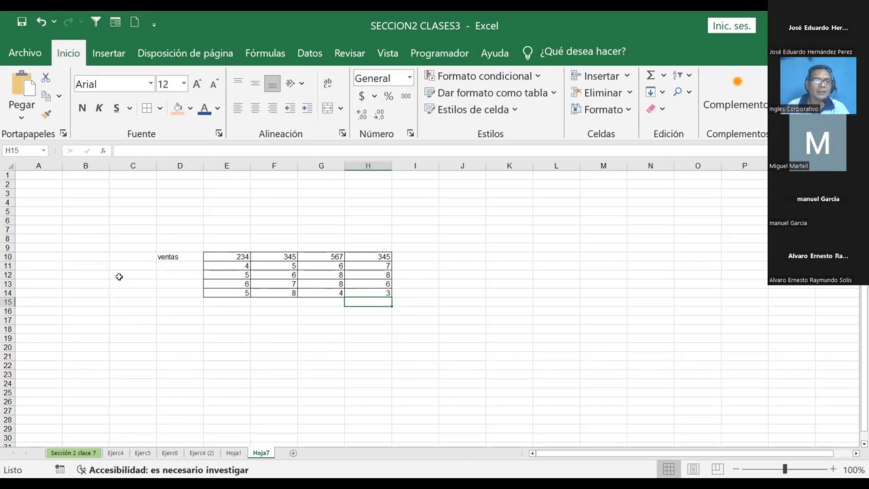
left_click(180, 326)
- Label D18 'Compras' and retype the D10 label as 'Ventas'
type("Compras")
key("Up")
key("Up")
key("Up")
key("Up")
key("Up")
key("Up")
key("Up")
type("Ventas")
key("Return")
- Enter 5, 6, 7, 8 across E18:H18, then fill column E down to E22 (3, 4, 6, 7)
key("Down")
key("Down")
key("Down")
key("Down")
key("Down")
key("Down")
key("Right")
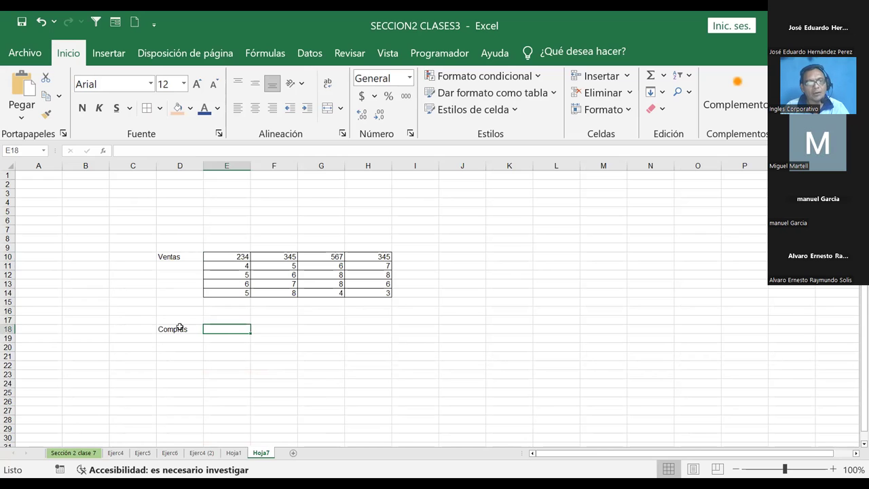
type("5")
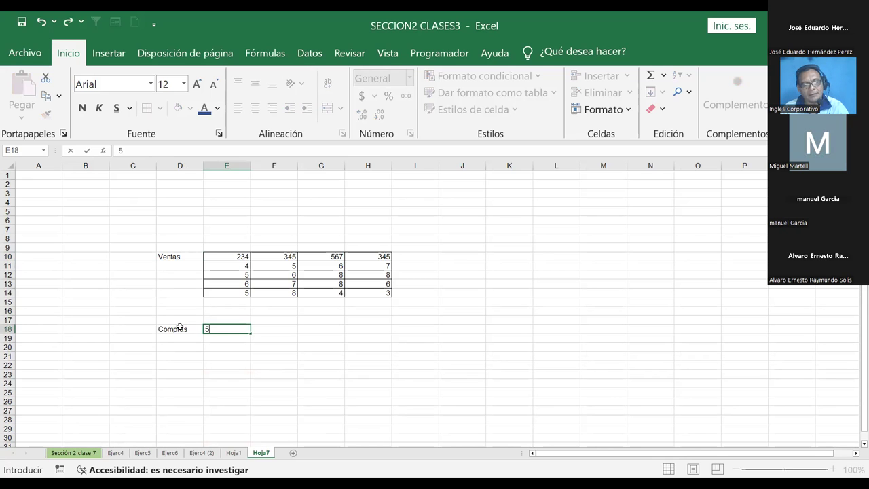
key("Right")
type("6")
key("Right")
type("7")
key("Right")
type("8")
key("Left")
key("Left")
key("Left")
key("Down")
type("3")
key("Return")
type("4")
key("Return")
type("6")
key("Return")
type("7")
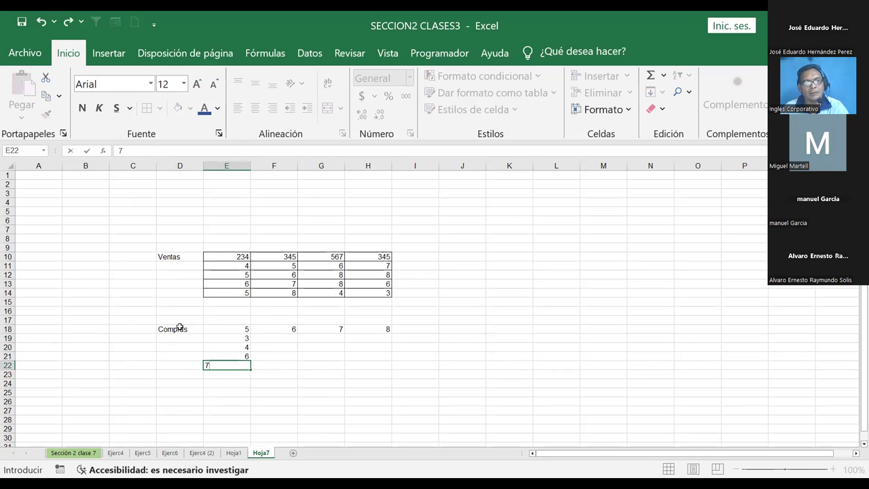
key("Up")
key("Up")
key("Up")
key("Up")
key("Up")
key("Up")
key("Up")
key("Up")
key("Up")
key("Up")
key("Up")
- Fill rows 19–22 of columns F, G and H in the Compras block
key("Down")
key("Down")
key("Down")
key("Down")
key("Down")
key("Down")
key("Down")
key("Down")
key("Down")
key("Down")
key("Down")
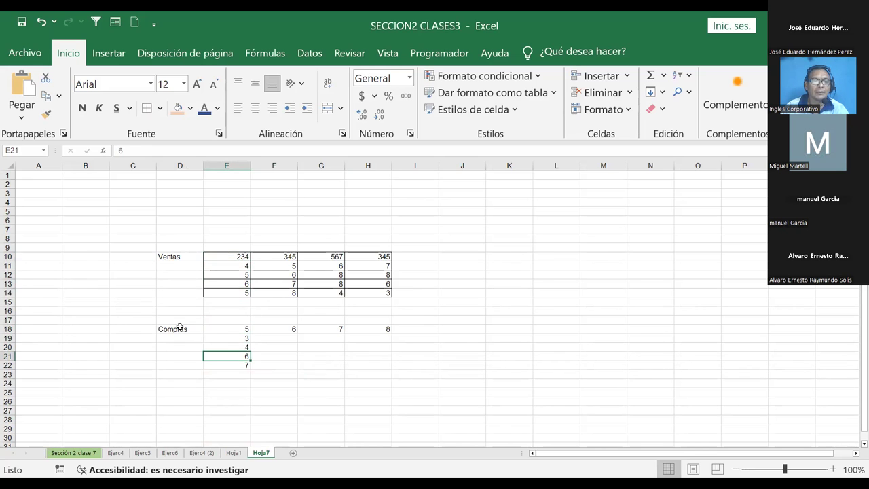
key("Down")
key("Right")
type("6")
key("Up")
type("7")
key("Up")
type("8")
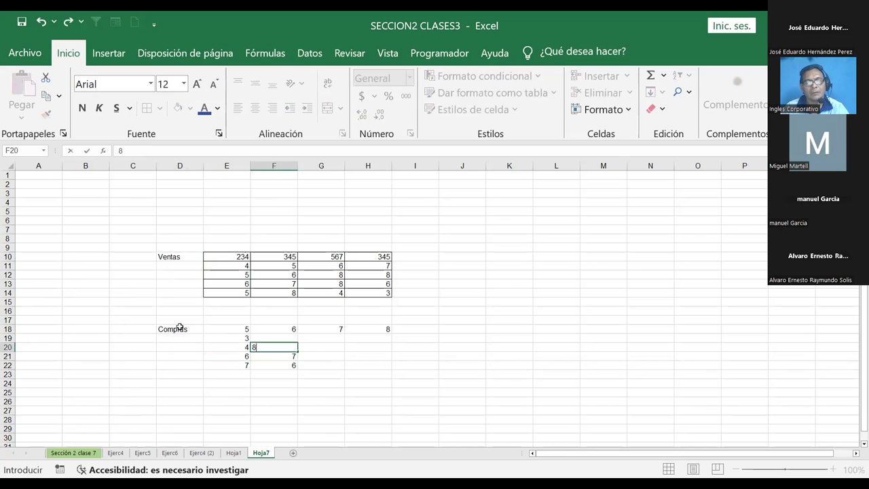
key("Up")
type("4")
key("Right")
key("Down")
type("5")
key("Up")
type("6")
key("Down")
key("Down")
type("7")
key("Down")
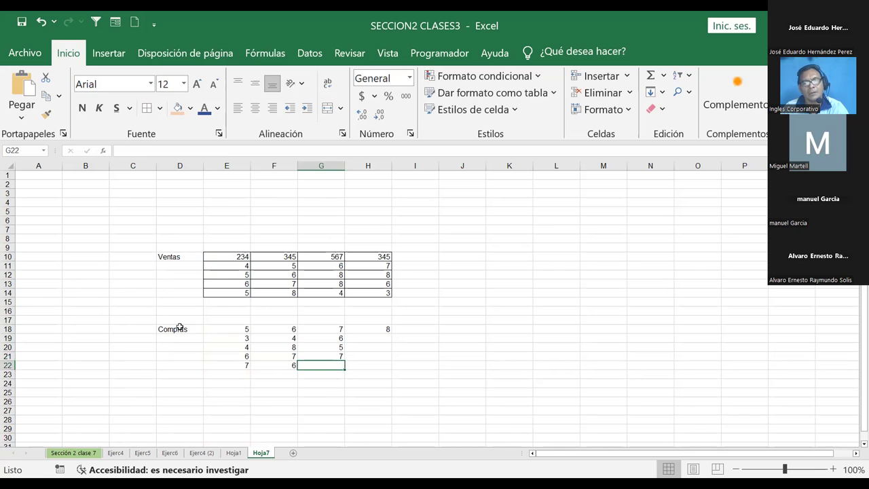
type("8")
key("Right")
key("Up")
key("Up")
key("Up")
type("8")
key("Down")
type("7")
key("Down")
type("5")
key("Down")
- Apply All Borders to the Compras block E18:H22
left_click_drag(226, 329, 380, 364)
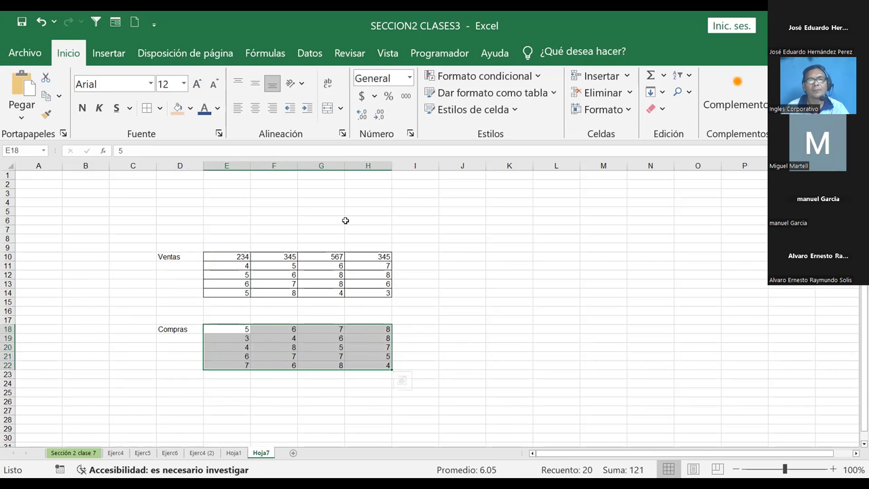
left_click(147, 110)
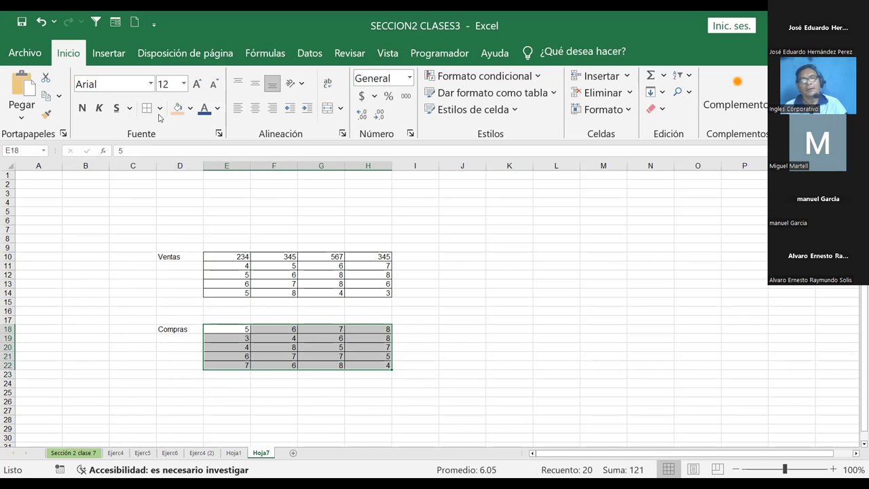
left_click(462, 257)
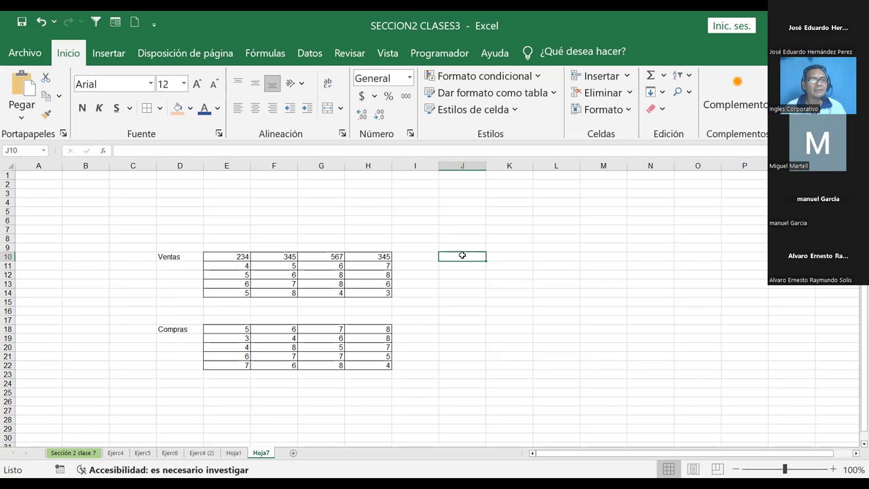
- Enter the range label E10:H14 in J10 beside the Ventas table
type("e1")
key("BackSpace")
key("BackSpace")
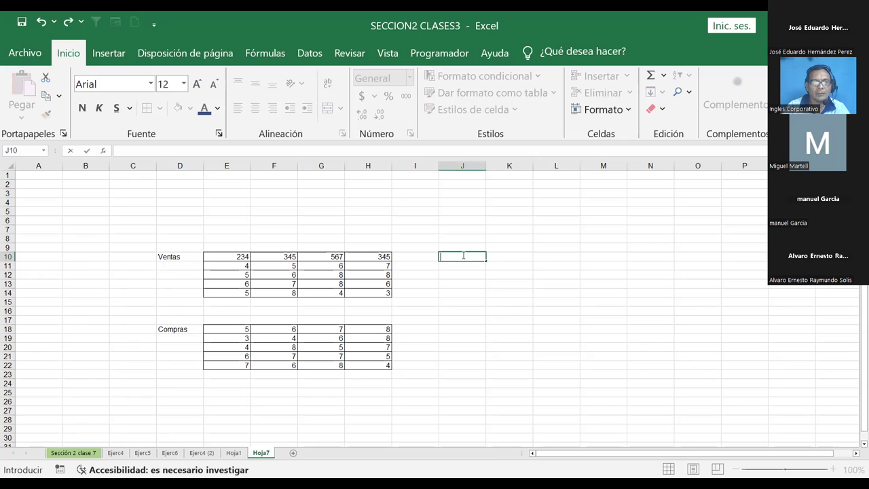
type("E10")
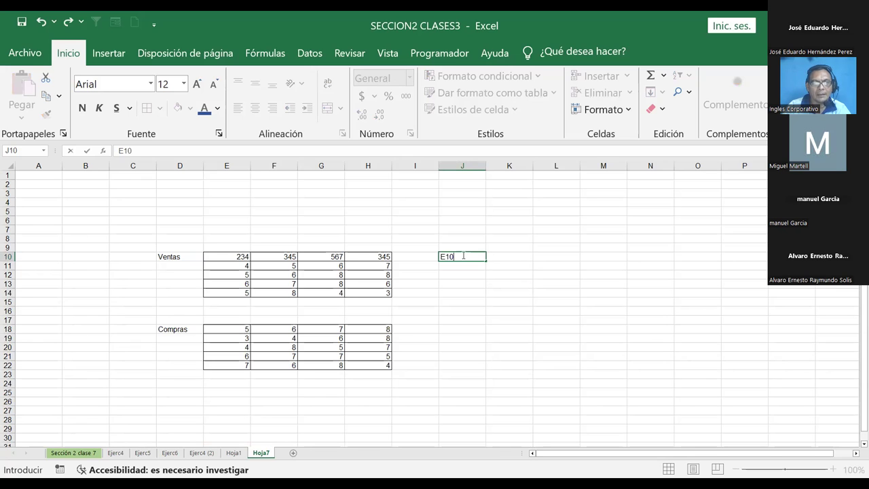
type(":")
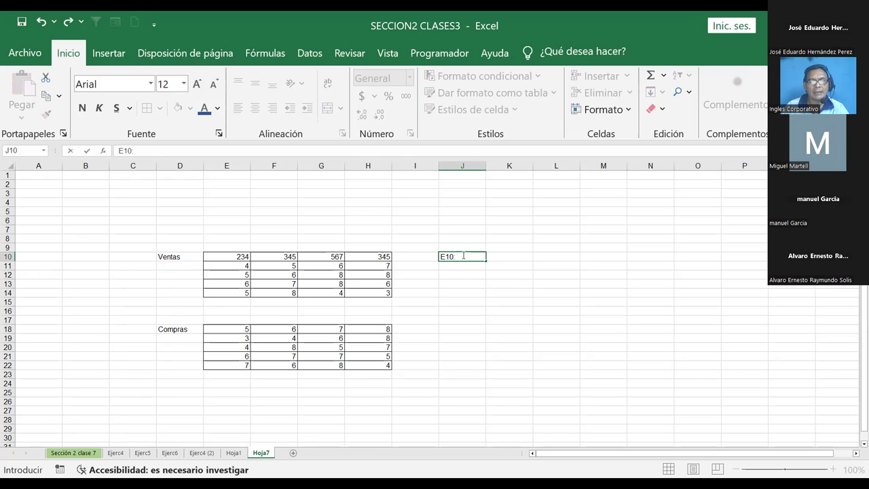
type("H14")
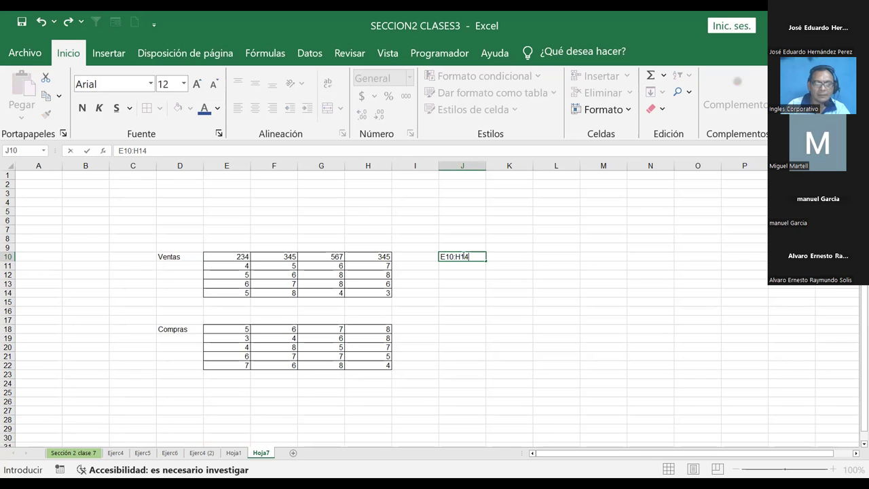
key("Return")
- Enter the range label E18:H22 in J18 beside the Compras table
key("Down")
key("Down")
key("Down")
key("Down")
key("Down")
key("Down")
key("Down")
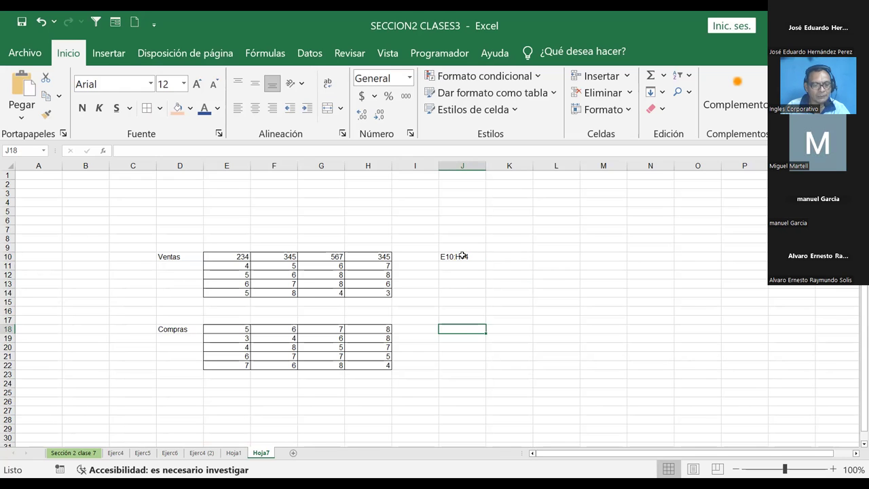
type("E18:")
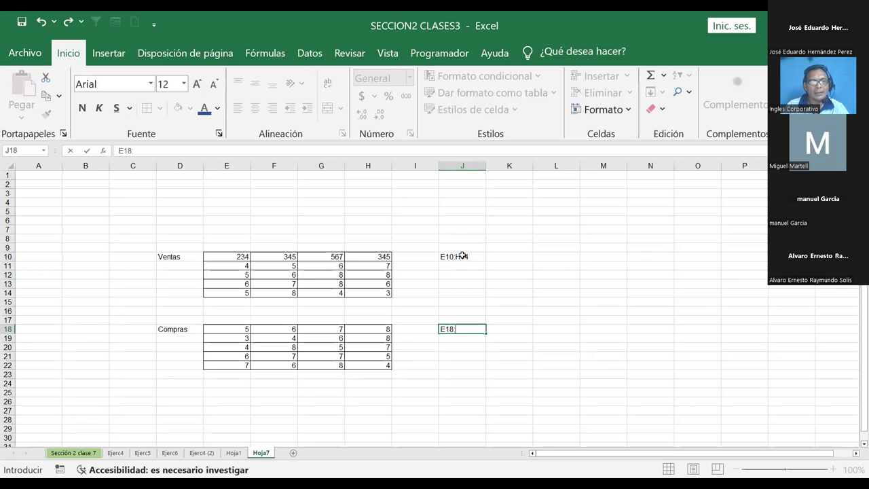
type("H22")
key("Return")
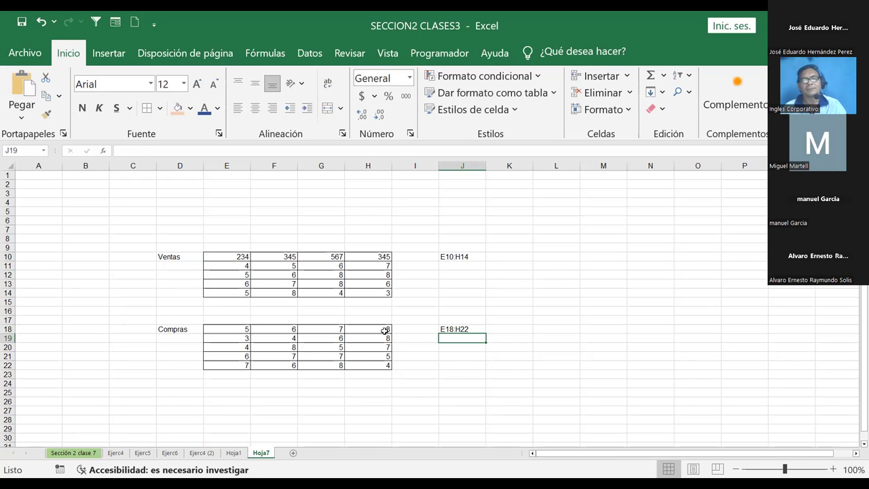
- Start a formula in G26, then cancel the entry
left_click(304, 401)
type("=")
key("Escape")
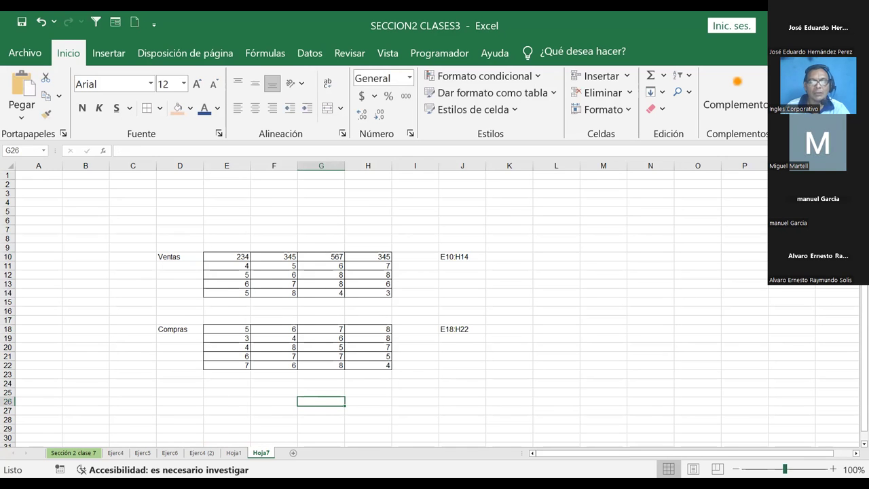
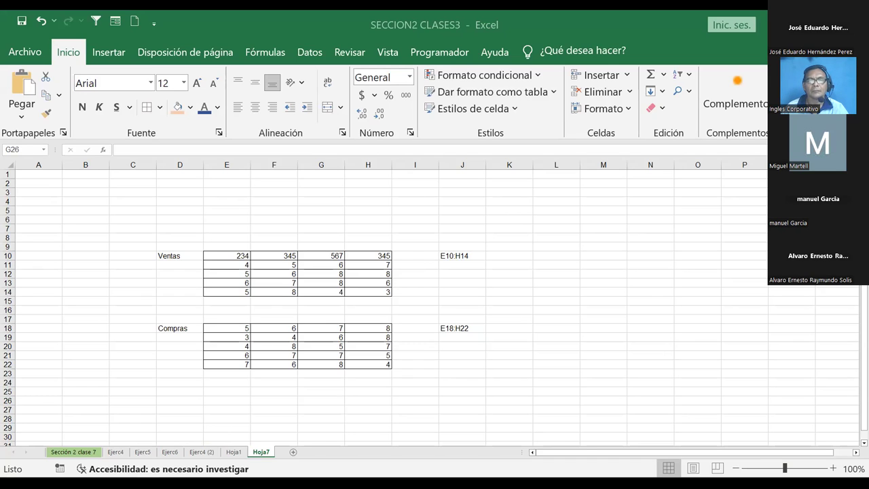
- In G26, write =INDICE(E10:H14;E18:H22;3;3;2), referencing the Ventas and Compras ranges
left_click(343, 400)
type("=")
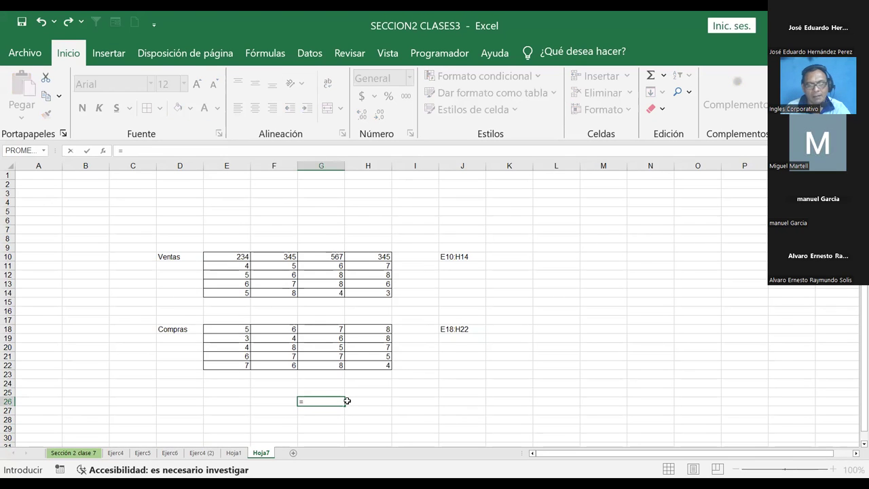
type("INDICE")
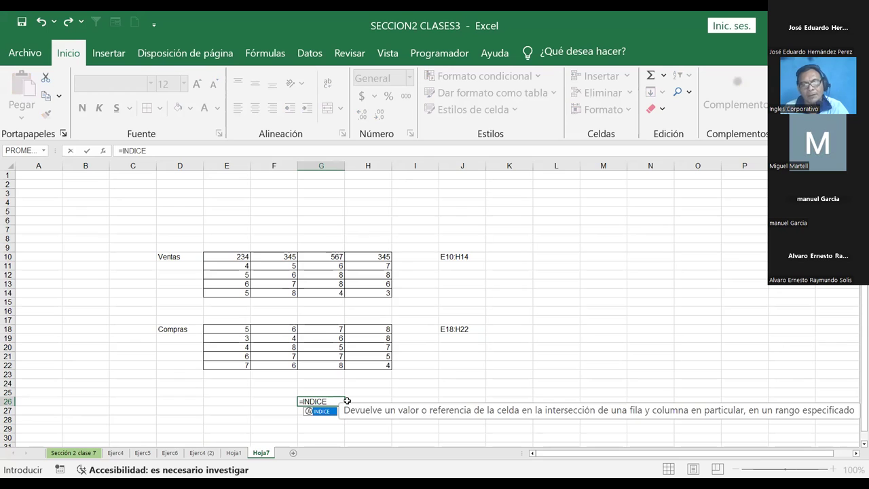
type("(")
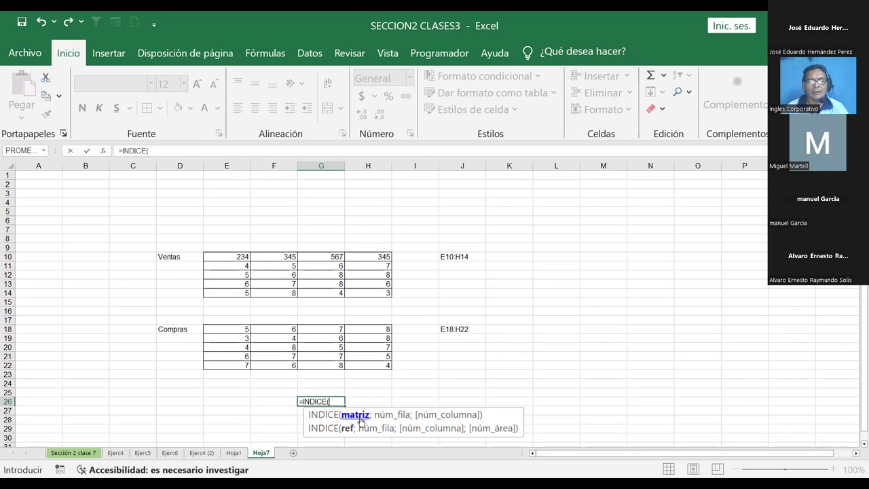
mouse_move(226, 256)
left_mouse_down()
mouse_move(373, 274)
mouse_move(373, 291)
left_mouse_up()
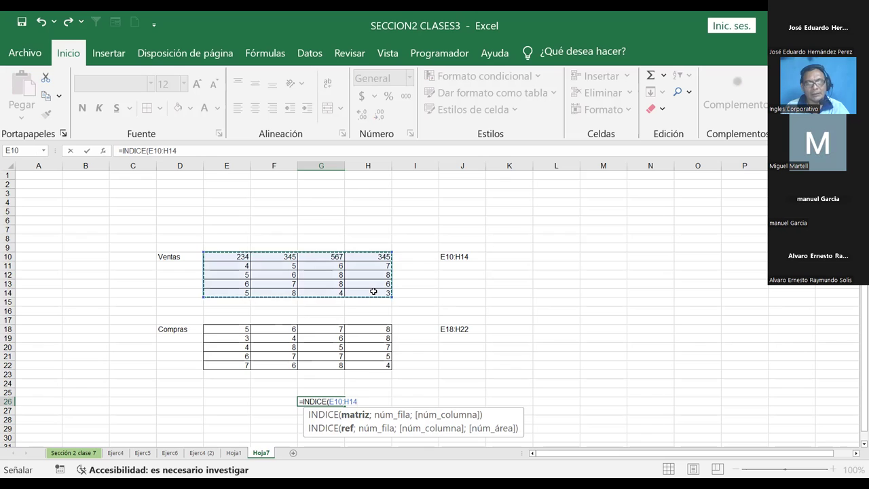
type(";")
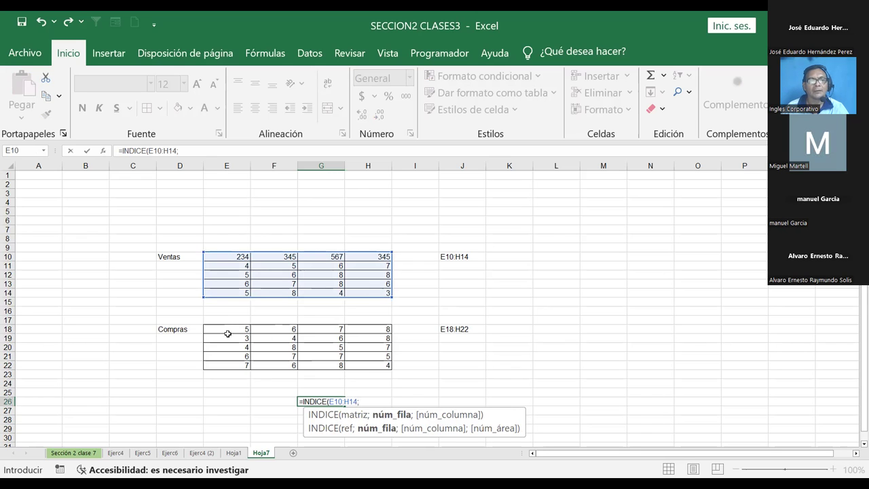
left_click_drag(218, 331, 370, 364)
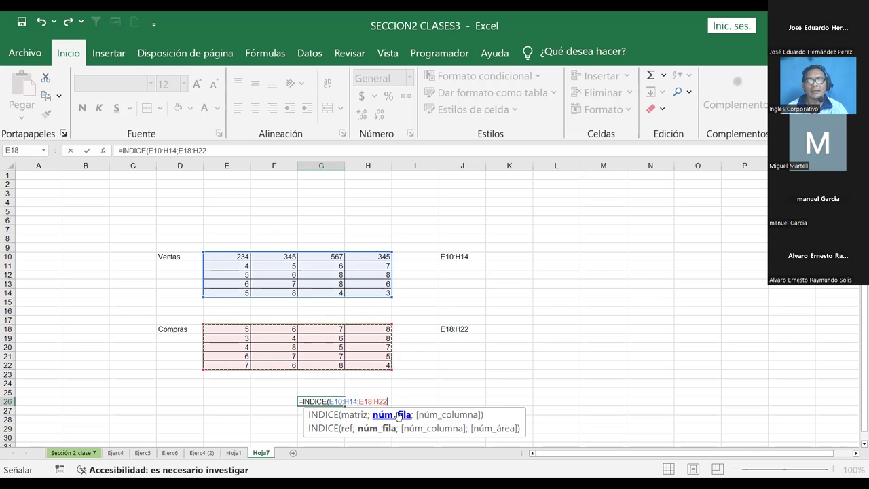
type(";")
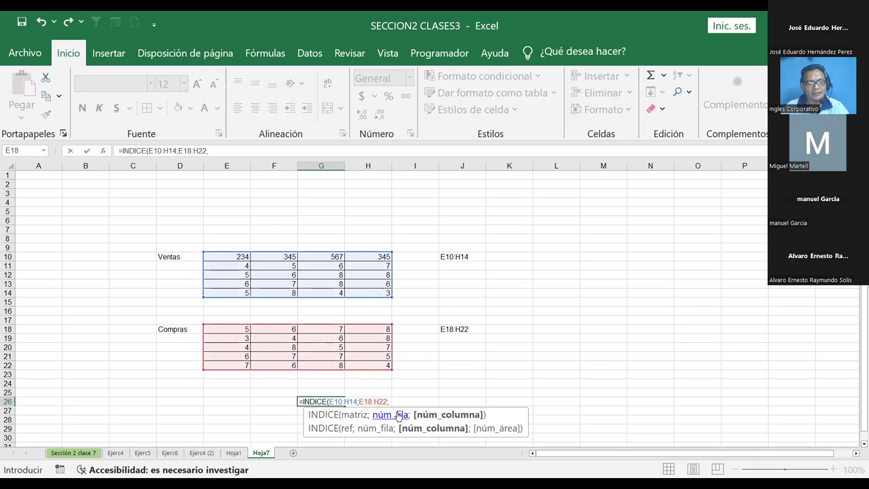
type("3")
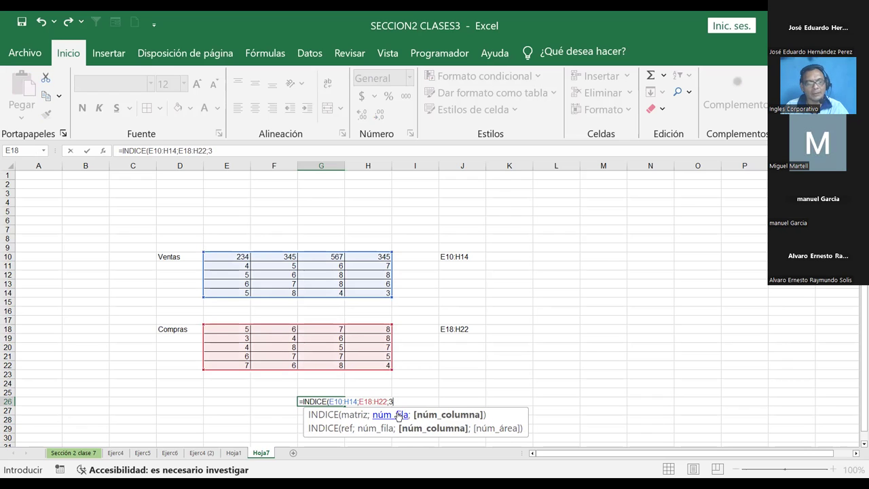
type(";3")
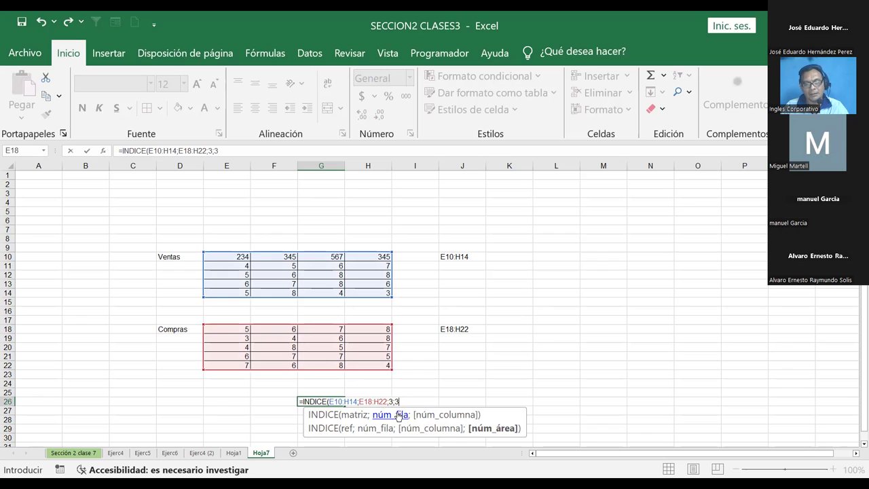
type(";")
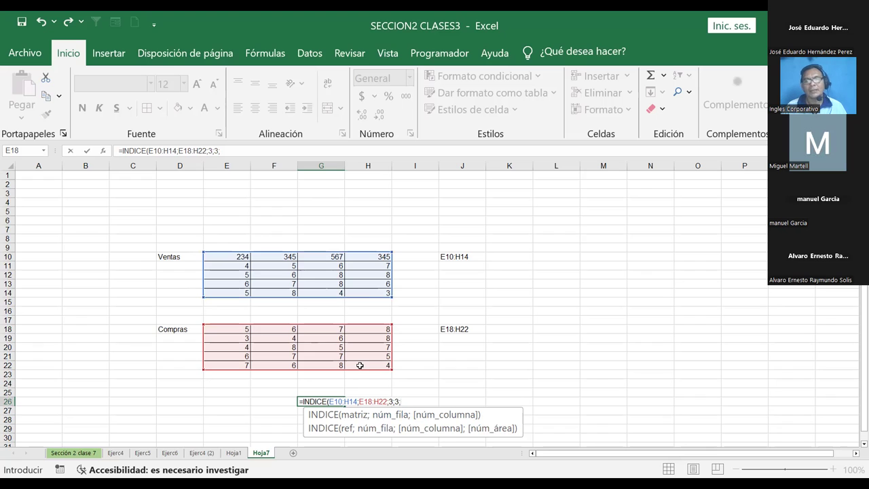
type("2)")
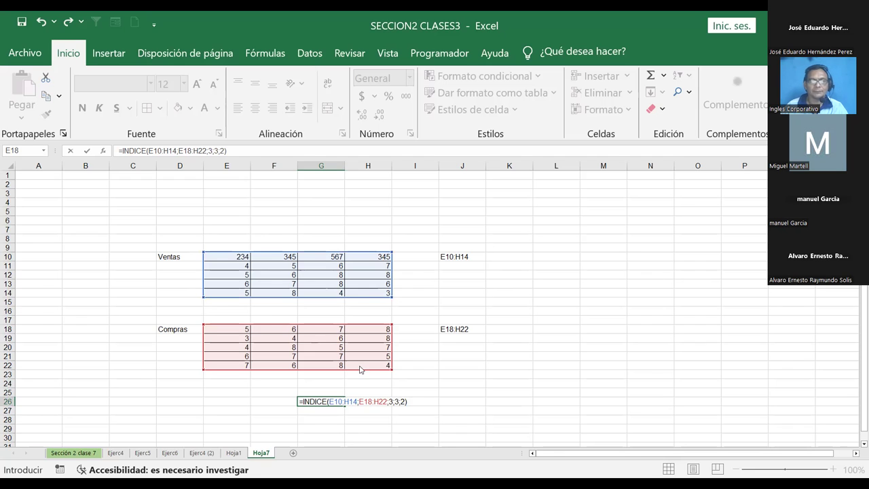
- Try entering the formula, dismiss the too-many-arguments error, and change the column argument to 1
key("Return")
left_click(438, 282)
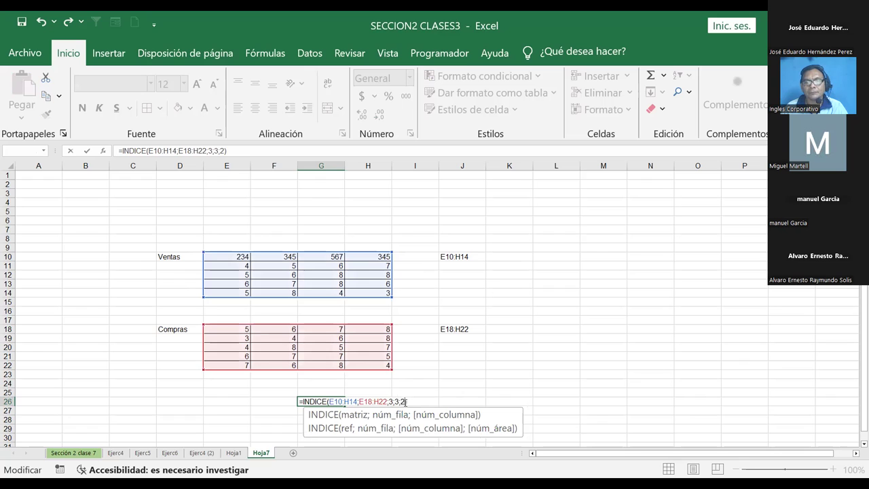
left_click(422, 417)
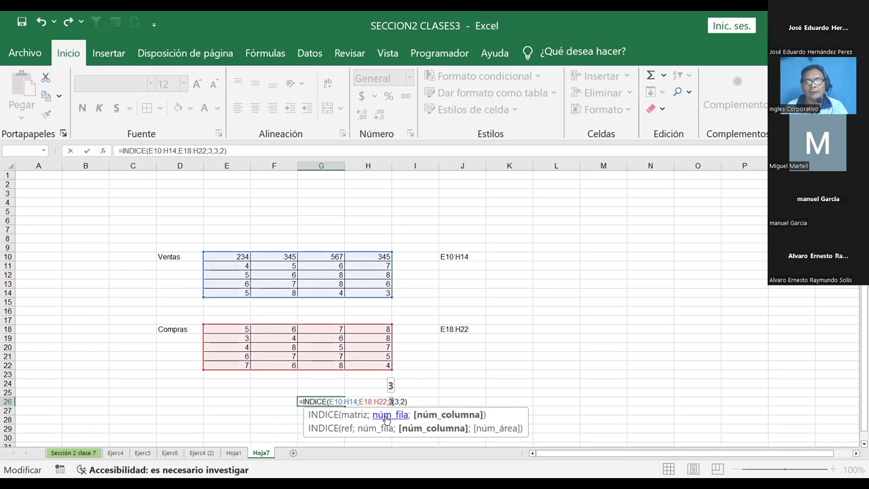
left_click(385, 416)
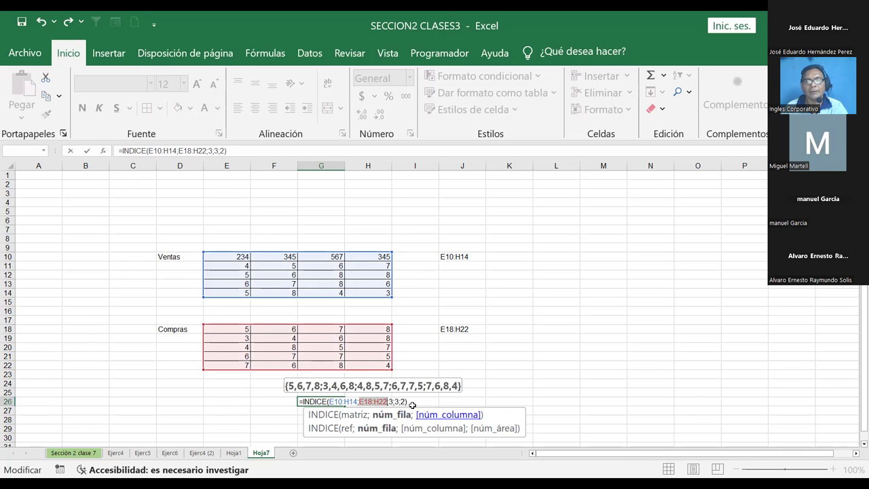
double_click(391, 401)
left_click(396, 401)
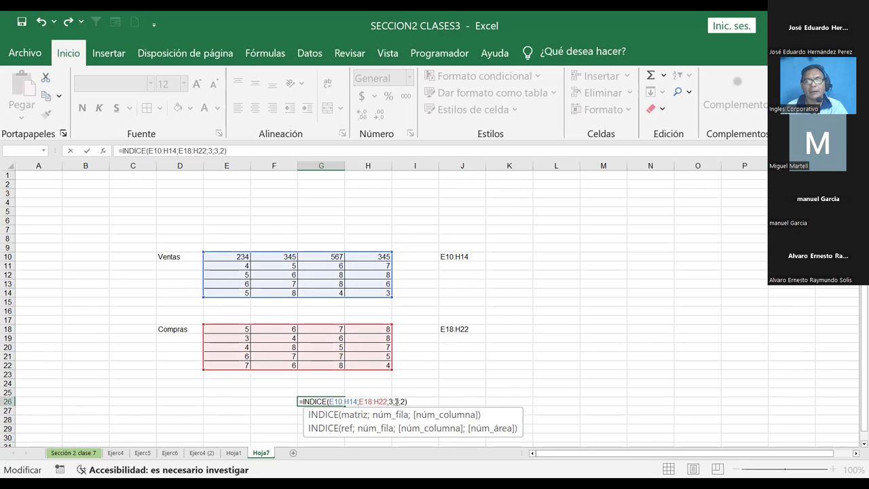
key("Right")
key("BackSpace")
type("1")
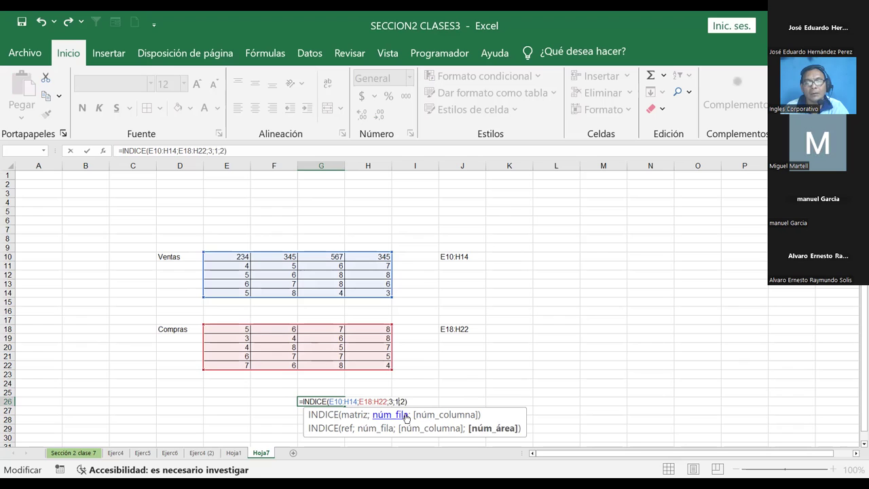
key("Return")
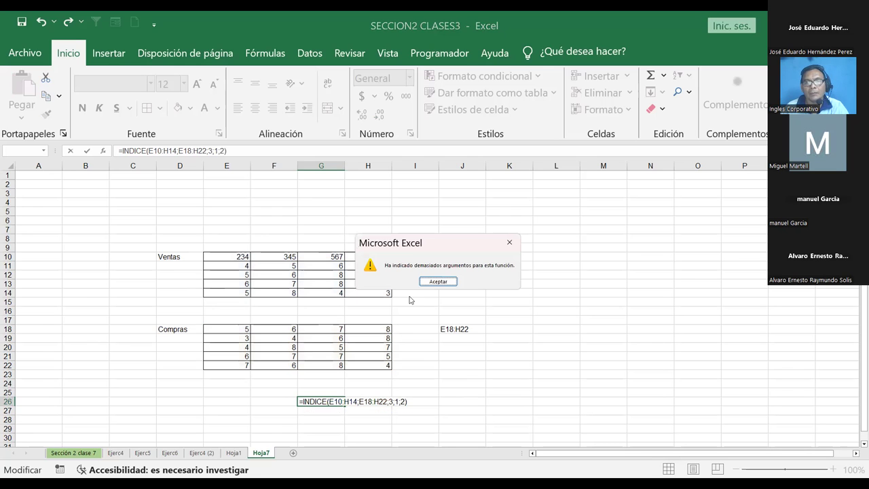
- Change the area argument from 2 to 1, retry, and dismiss the error again
left_click(436, 285)
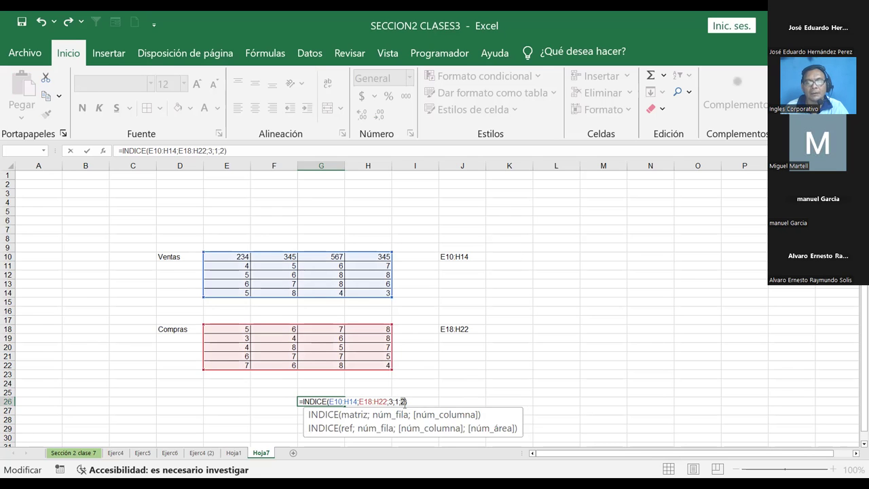
key("BackSpace")
type("1")
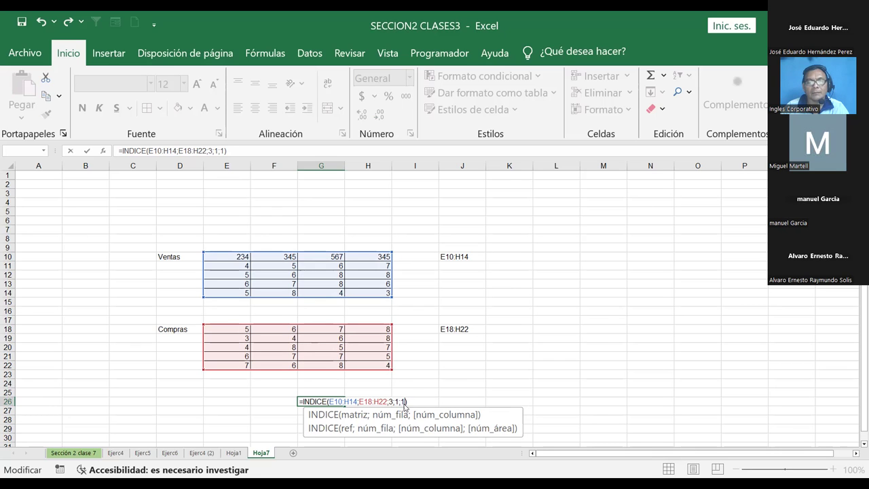
key("Return")
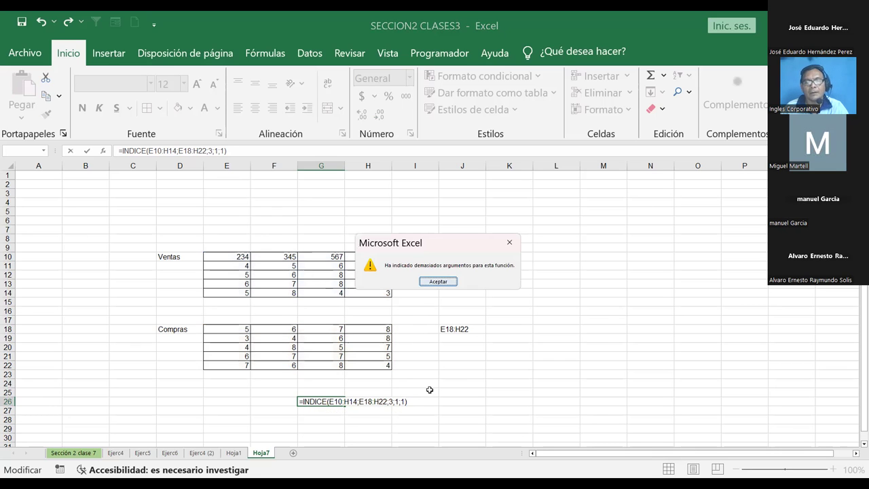
key("Return")
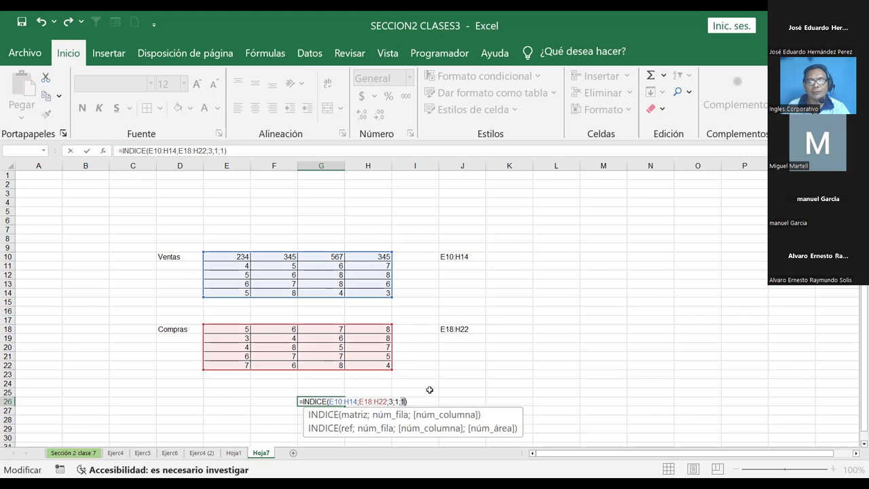
left_click(351, 418)
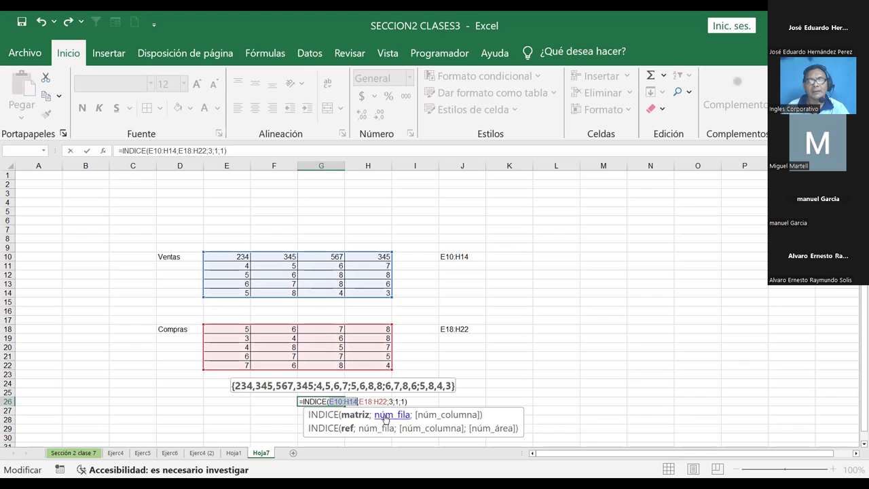
left_click(385, 418)
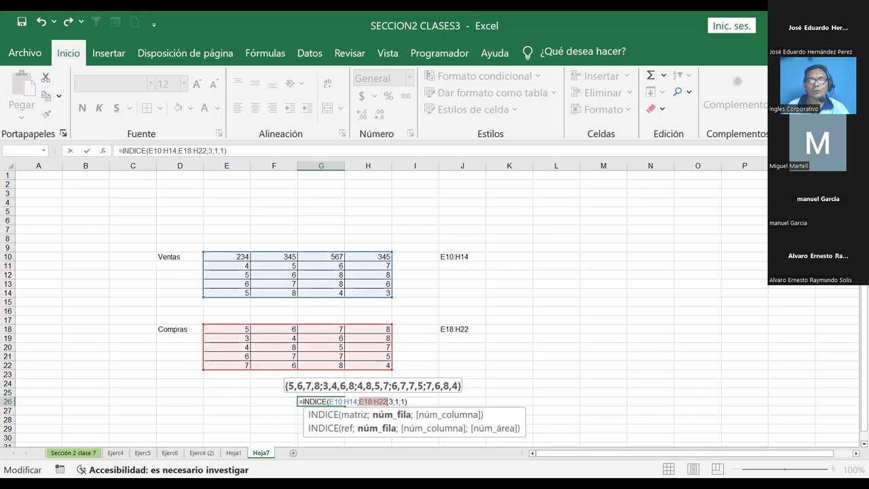
key("alt+Tab")
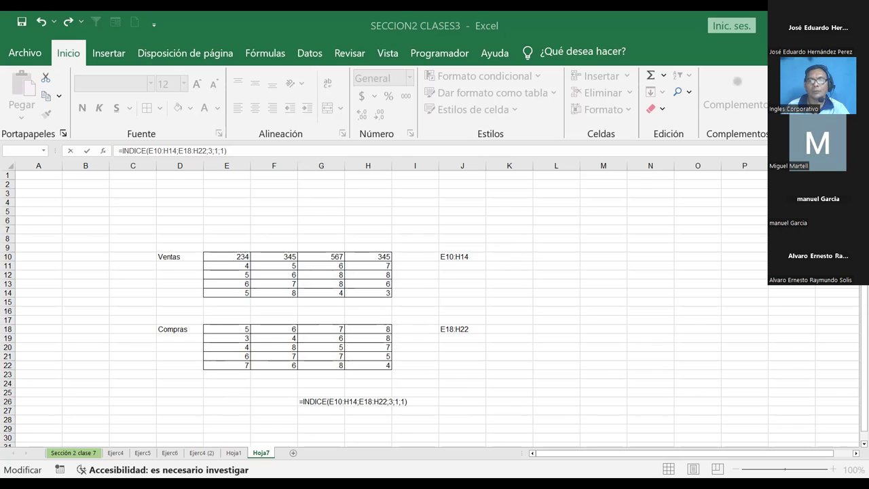
- Add a closing bracket after E18:H22, then dismiss the resulting formula error
double_click(373, 402)
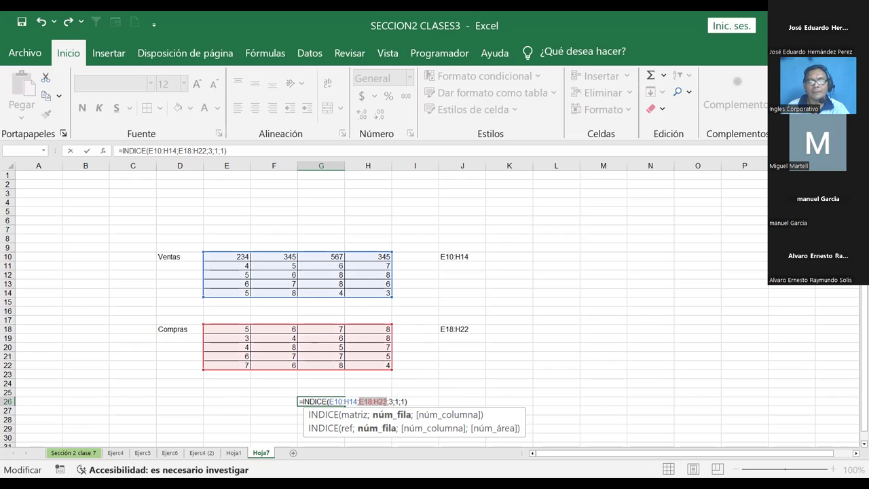
left_click(386, 401)
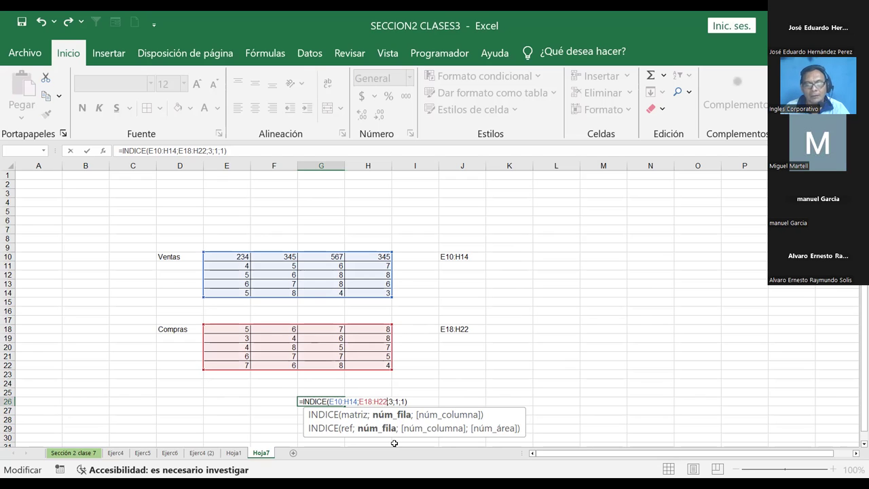
type(")")
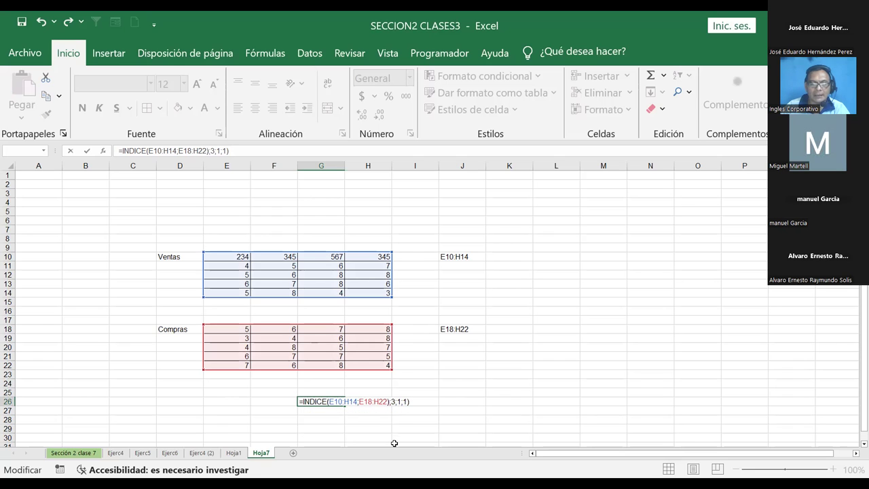
key("Return")
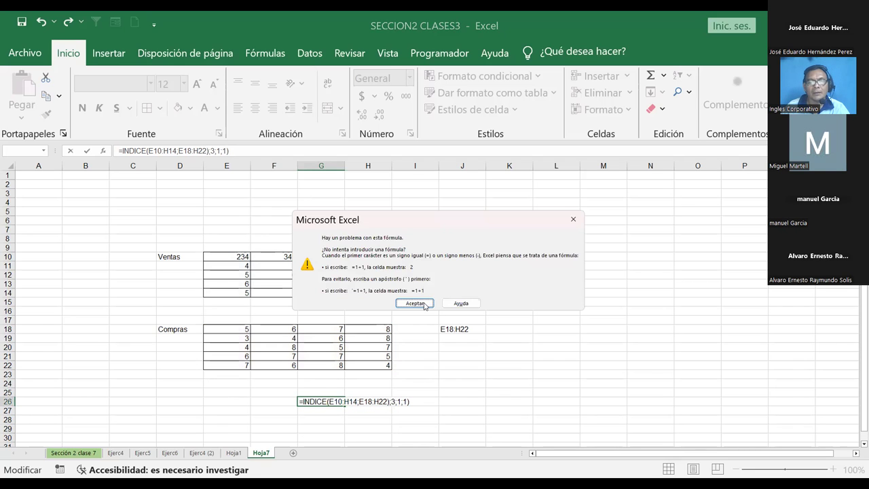
left_click(424, 303)
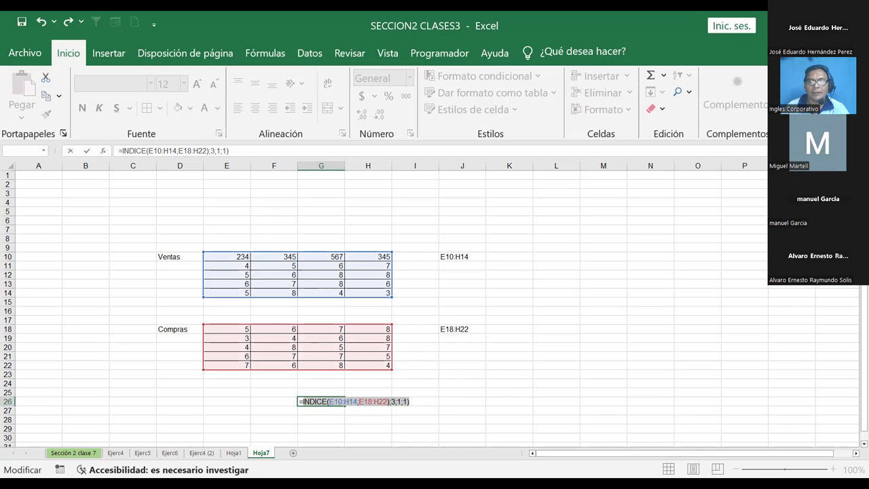
key("alt+Tab")
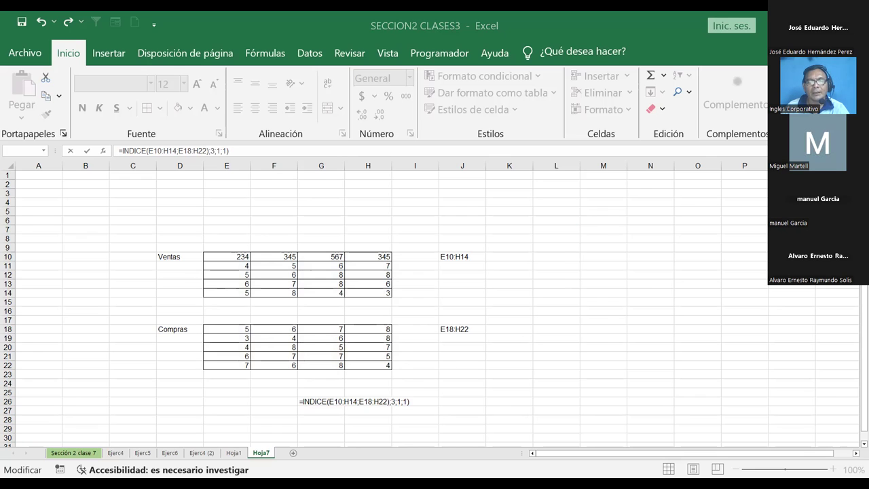
- Insert an opening parenthesis before E10, giving =INDICE((E10:H14;E18:H22);3;1;1) returning 5
double_click(382, 405)
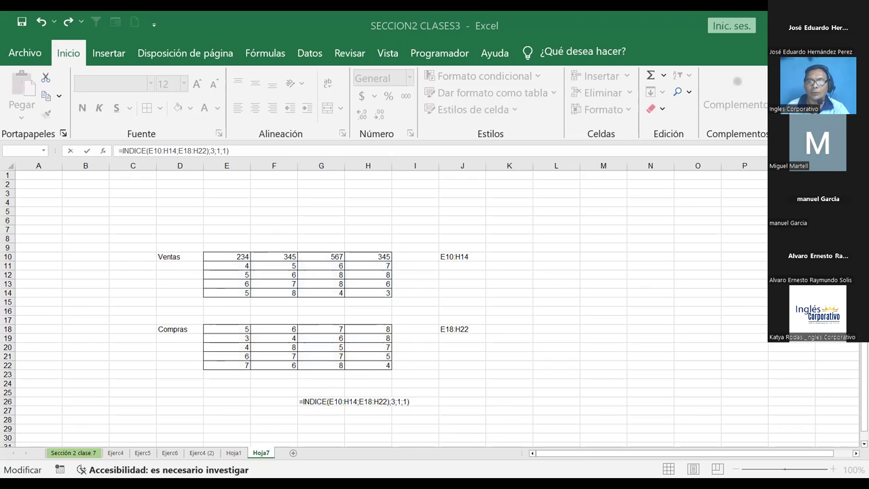
double_click(330, 402)
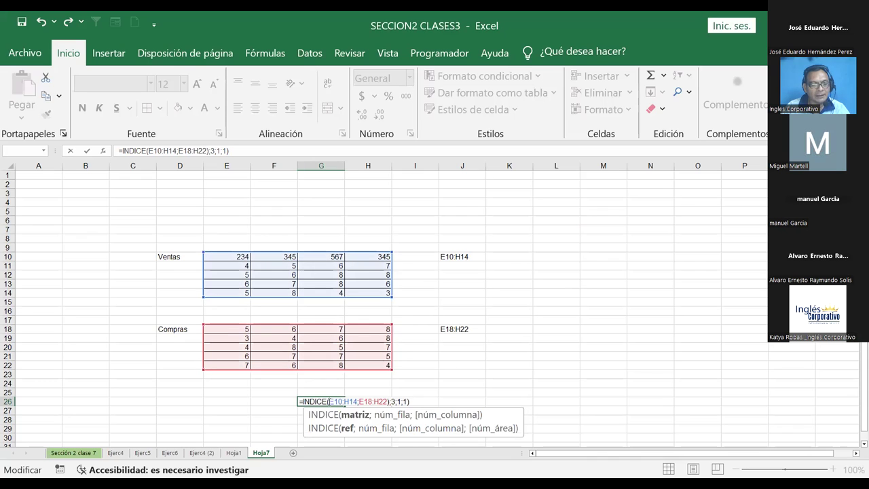
type("(")
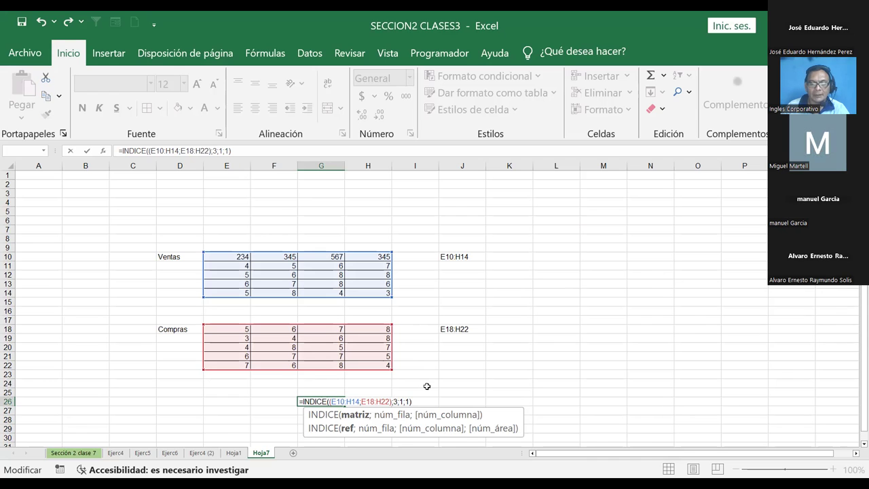
key("ctrl+Return")
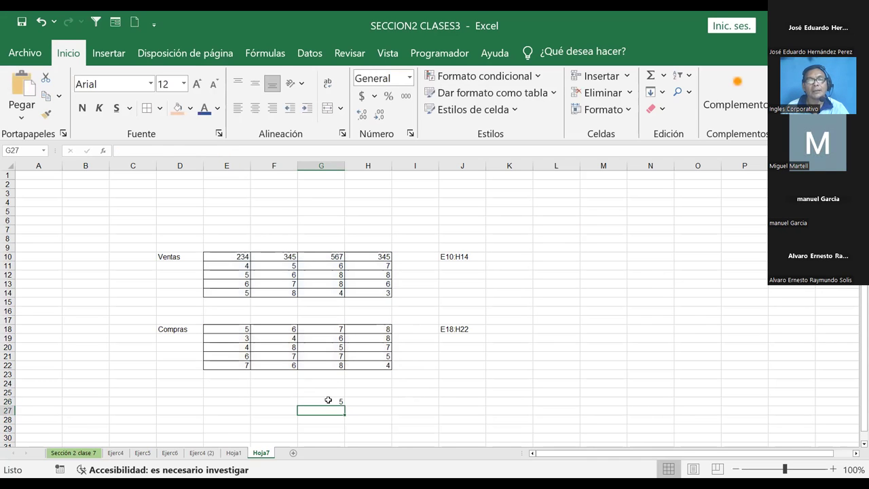
- Fill G26 green and increase its font size to 18
left_click(178, 108)
left_click(197, 84)
left_click(197, 84)
left_click(197, 84)
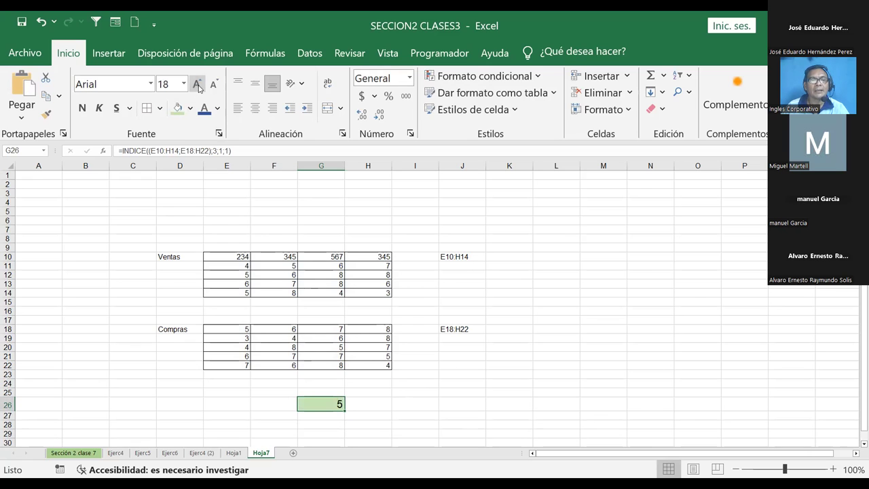
left_click(419, 399)
left_click(332, 400)
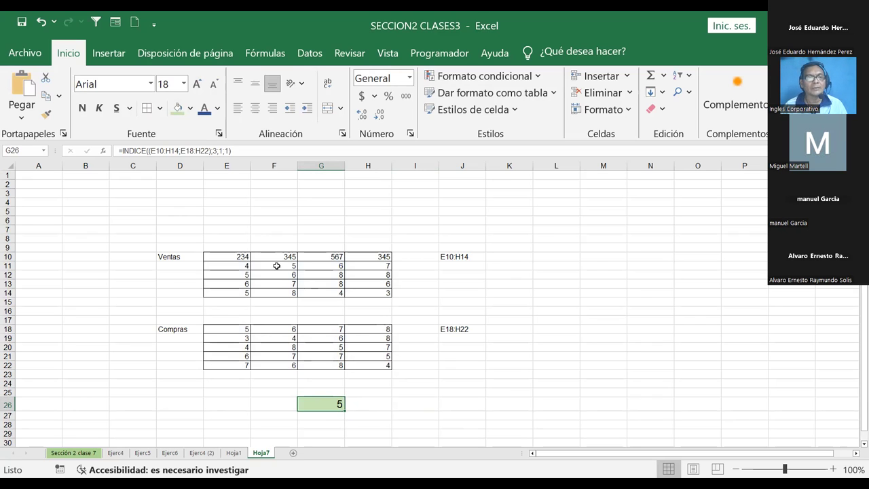
- Copy the G26 INDICE formula text from the formula bar
left_click(231, 151)
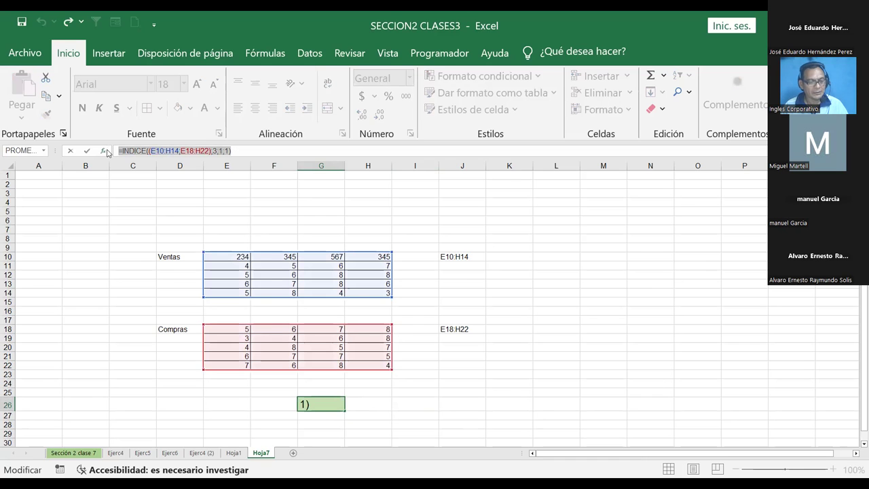
key("ctrl+c")
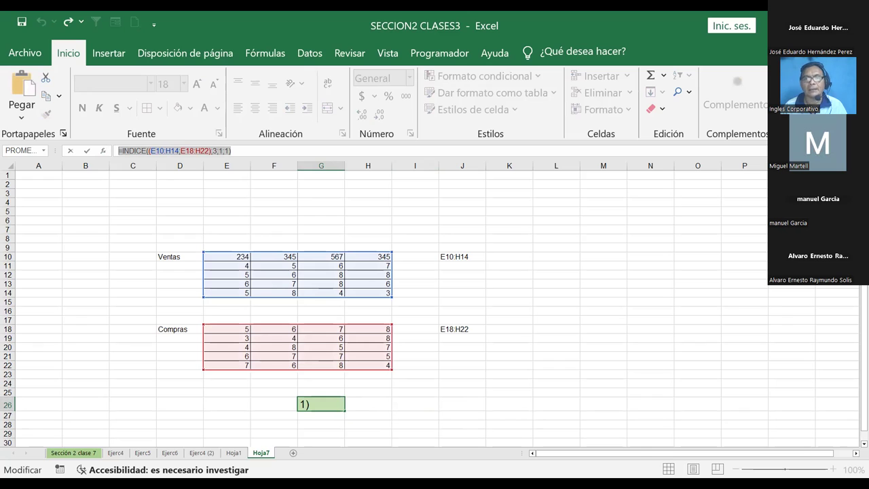
key("alt+Tab")
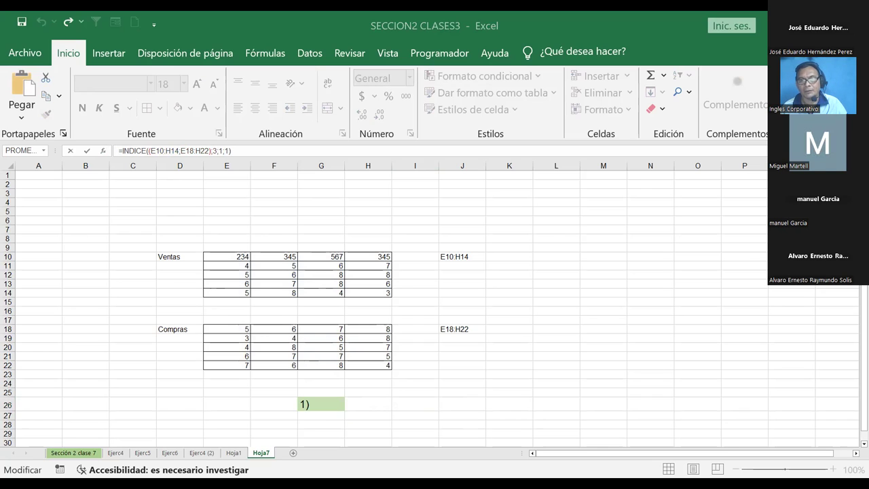
- Paste the INDICE formula text into I26 beside the result
left_click(404, 402)
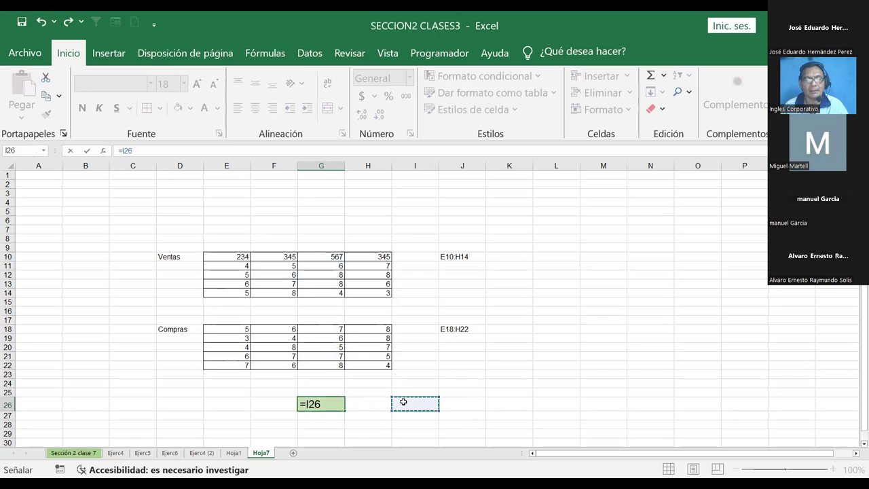
key("Escape")
left_click(404, 402)
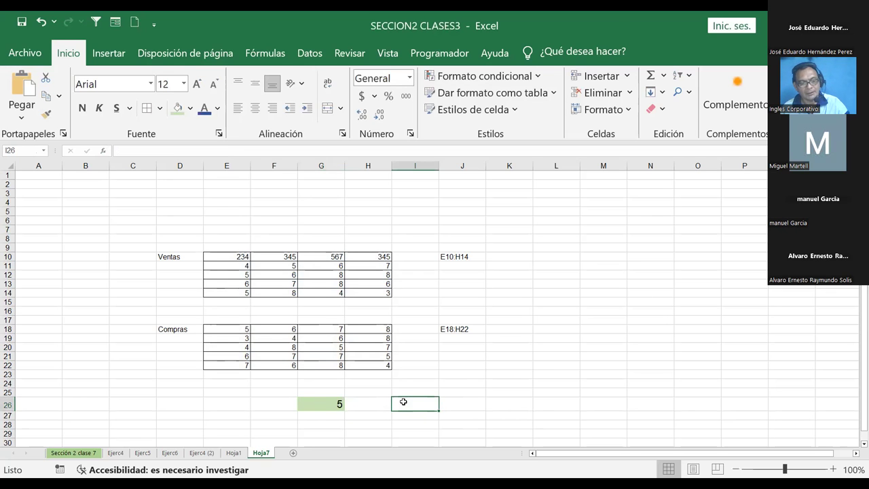
key("ctrl+v")
left_click(568, 363)
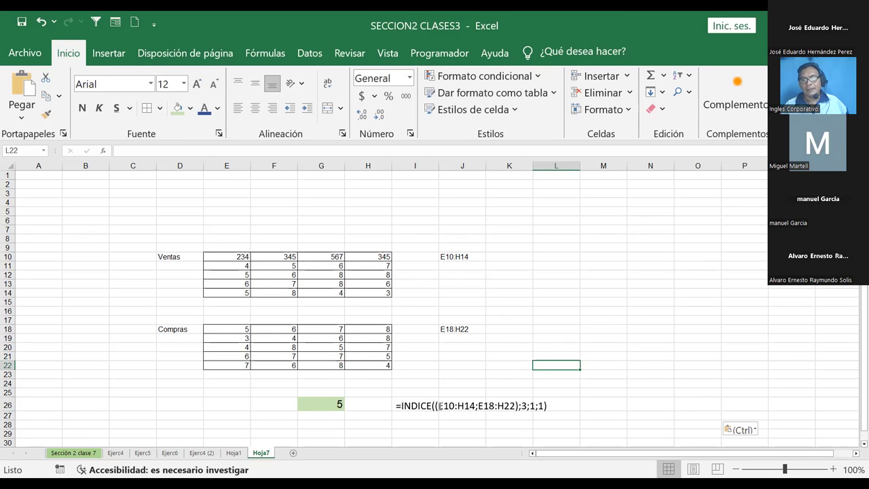
left_click_drag(438, 406, 475, 406)
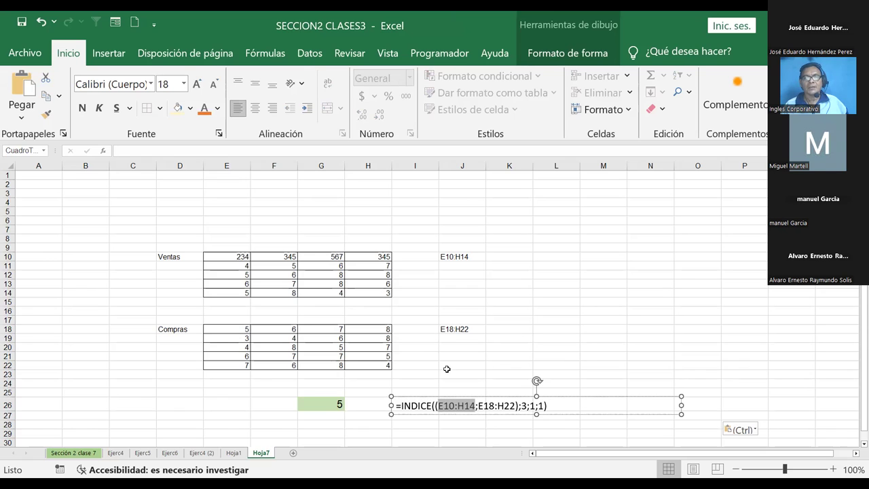
- Fill the Compras range E18:H22 blue, then select the Ventas range E10:H14
left_click_drag(228, 328, 365, 366)
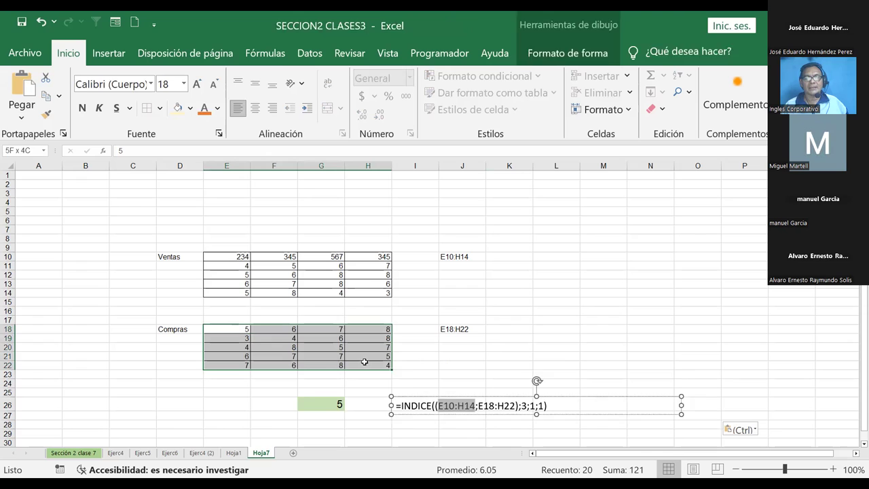
left_click(190, 110)
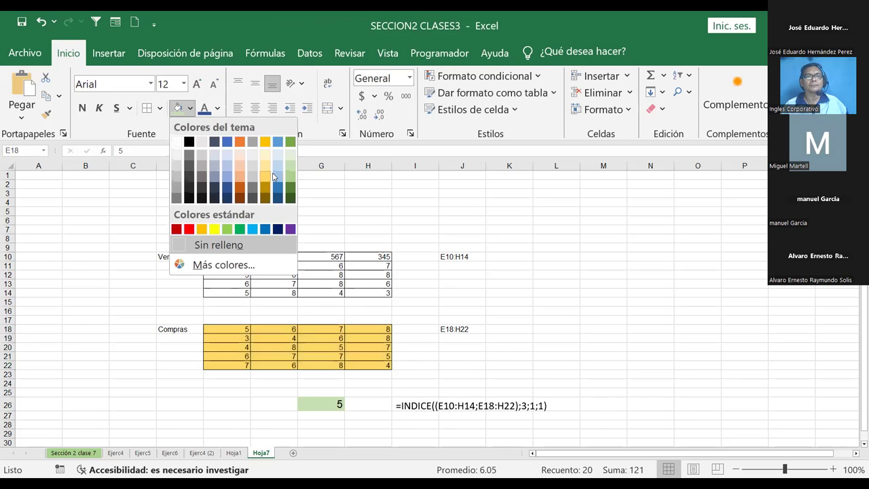
left_click_drag(232, 258, 366, 291)
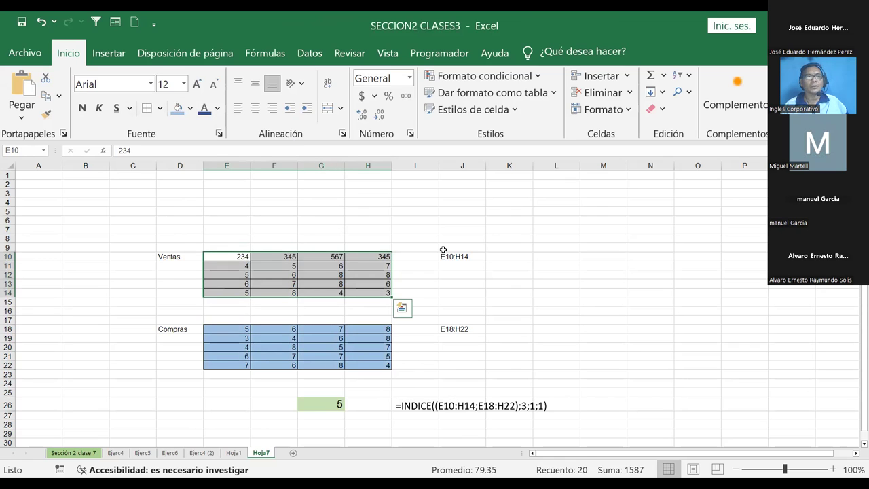
- Fill E10:H14 orange and shade the J10 and J18 range labels light orange
left_click(178, 108)
left_click(452, 257)
left_click(461, 329)
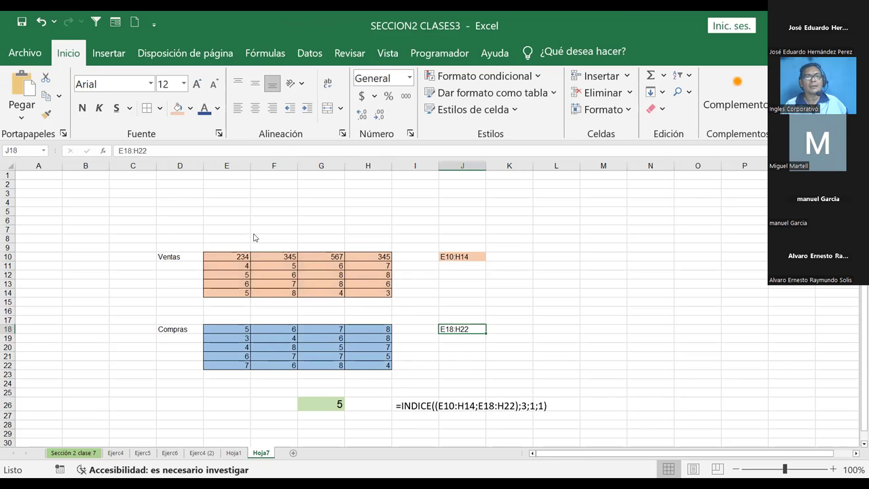
left_click(191, 109)
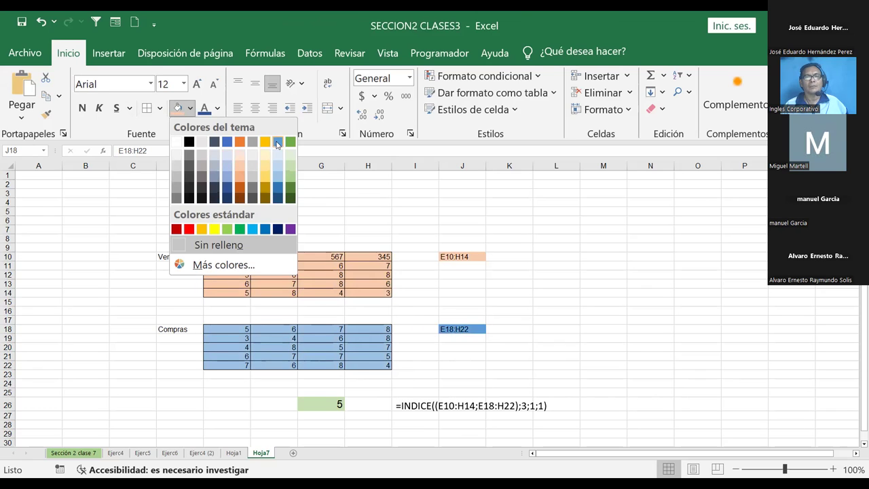
left_click(236, 169)
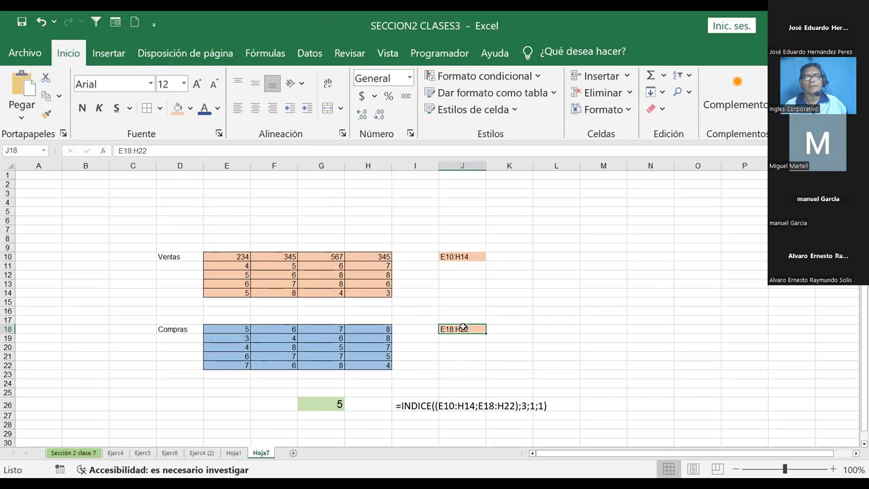
left_click(504, 345)
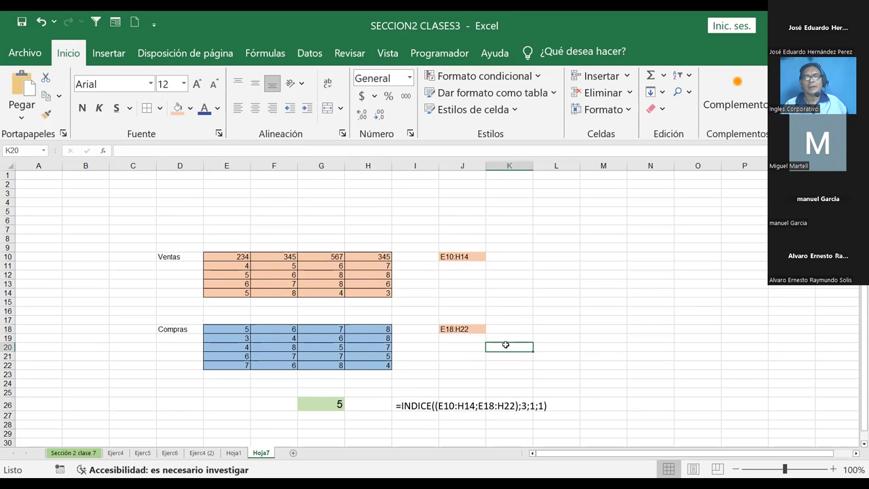
left_click(413, 406)
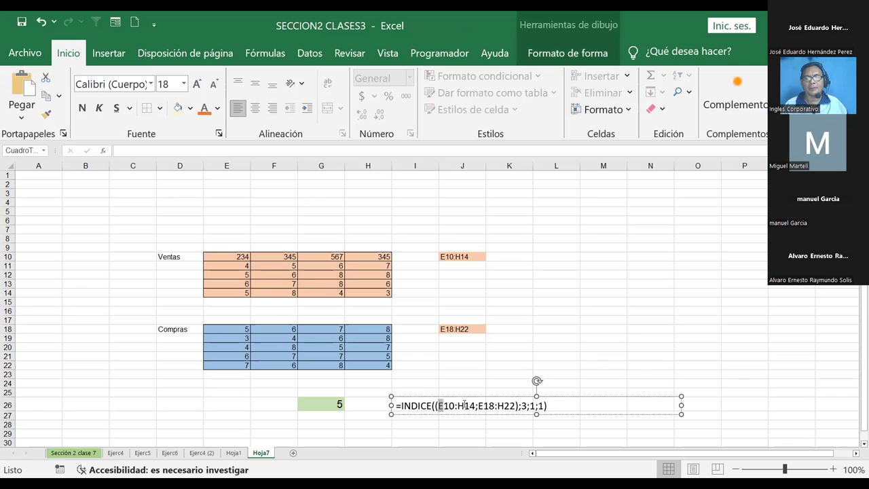
left_click_drag(464, 405, 476, 405)
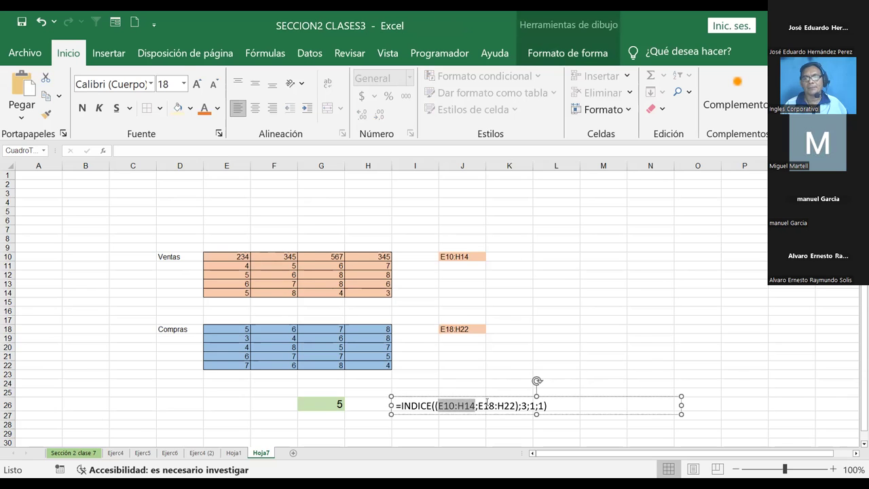
left_click_drag(479, 406, 515, 405)
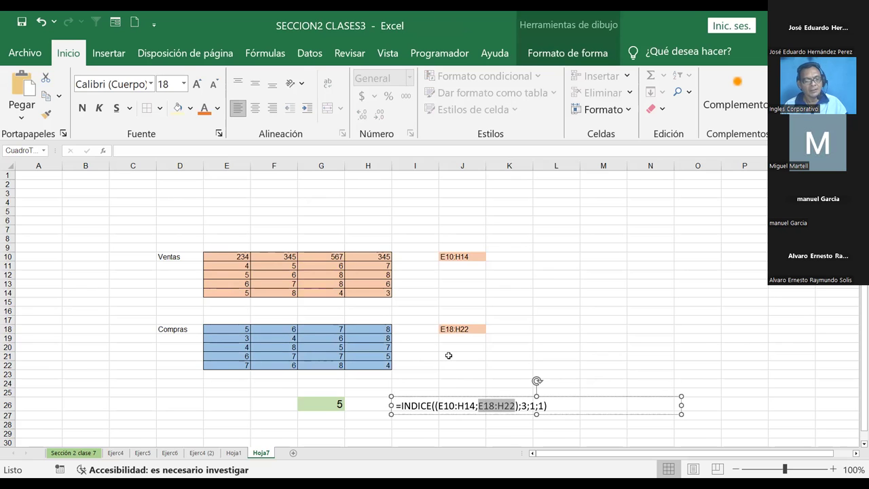
double_click(524, 405)
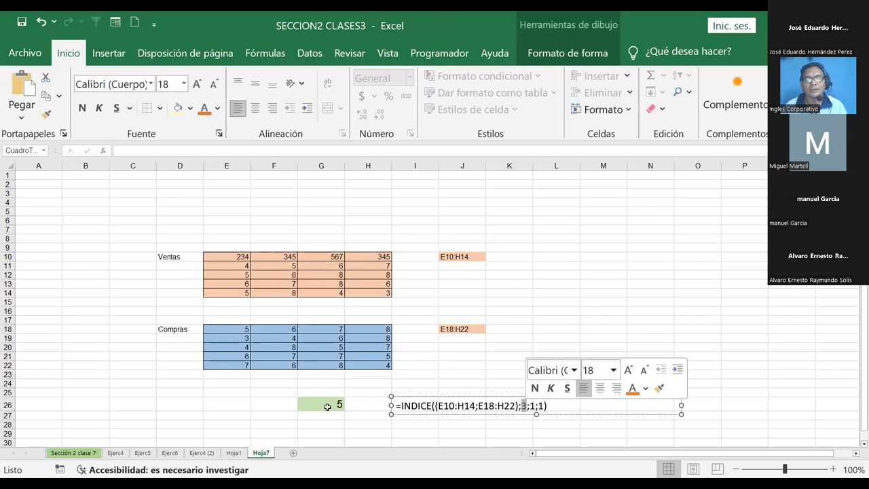
left_click(331, 349)
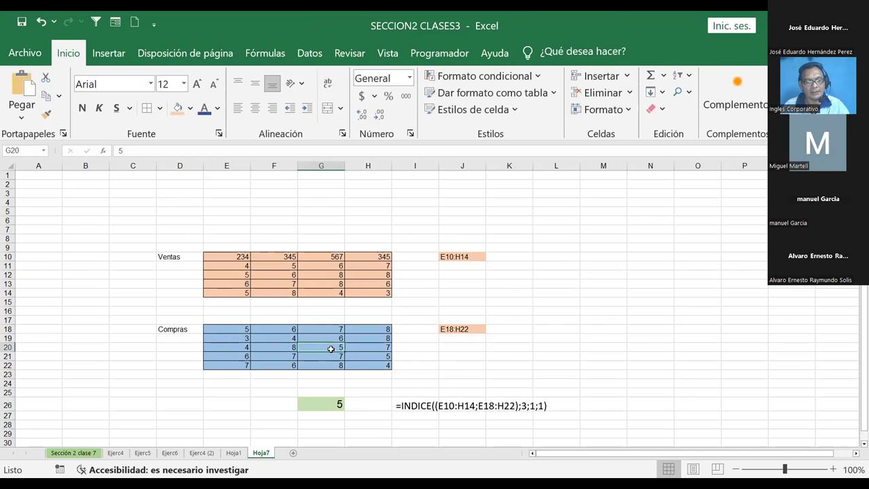
type("800")
key("Return")
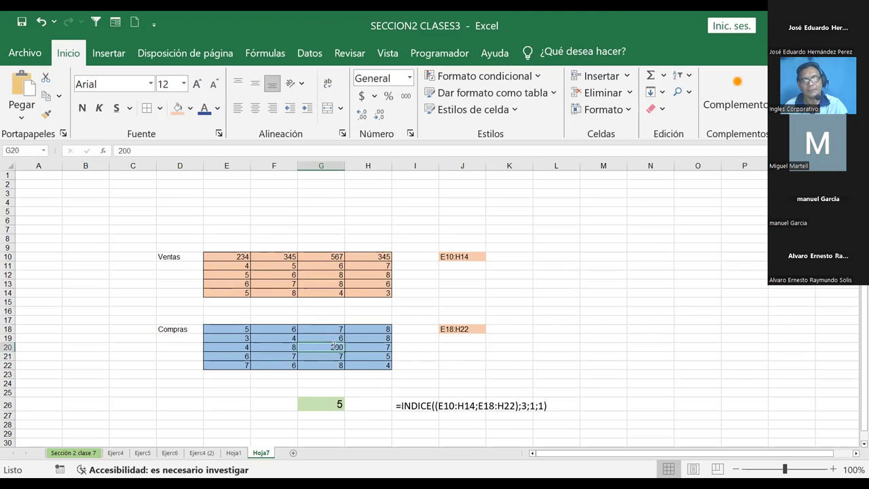
type("5")
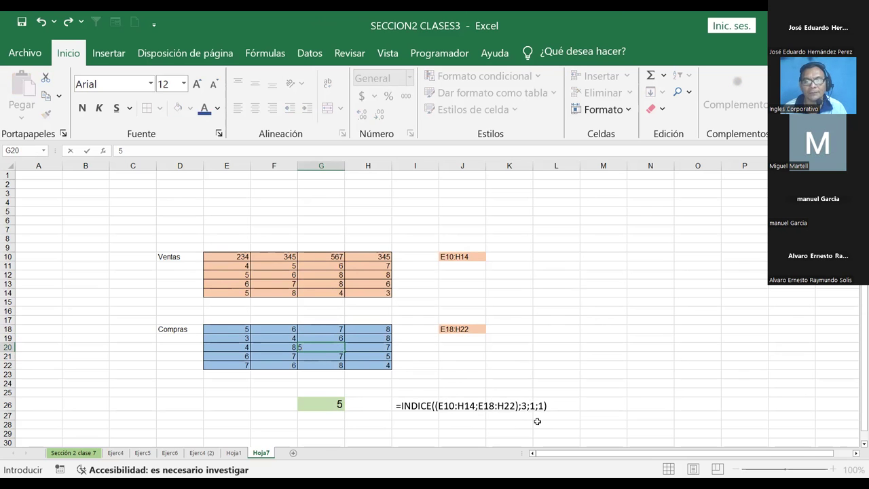
left_click(524, 406)
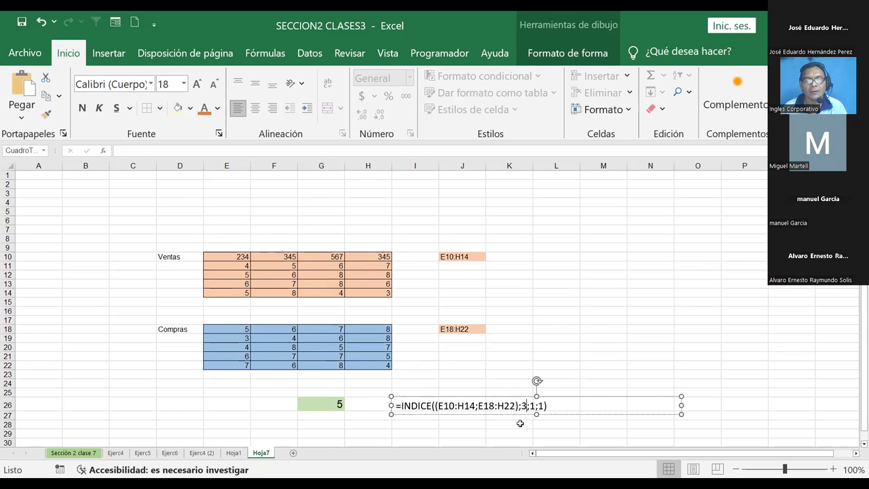
- Review the row and column arguments of G26's INDICE formula without changing it
left_click(339, 404)
left_click(214, 151)
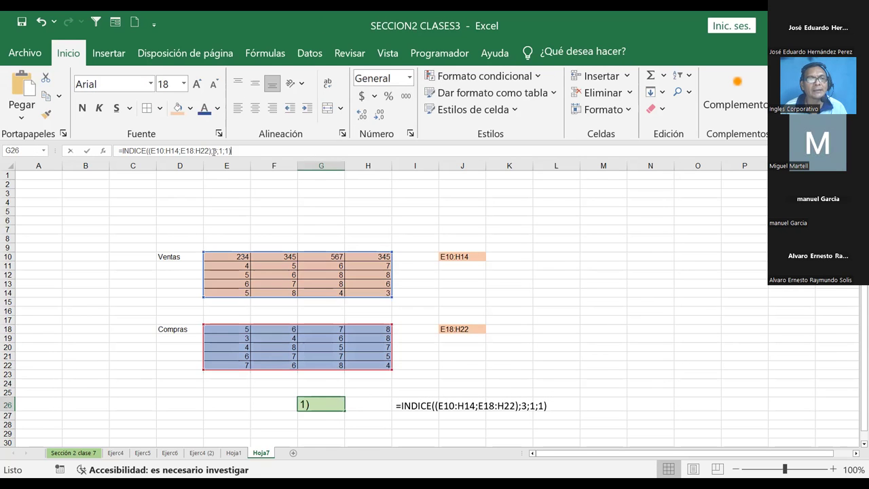
double_click(215, 151)
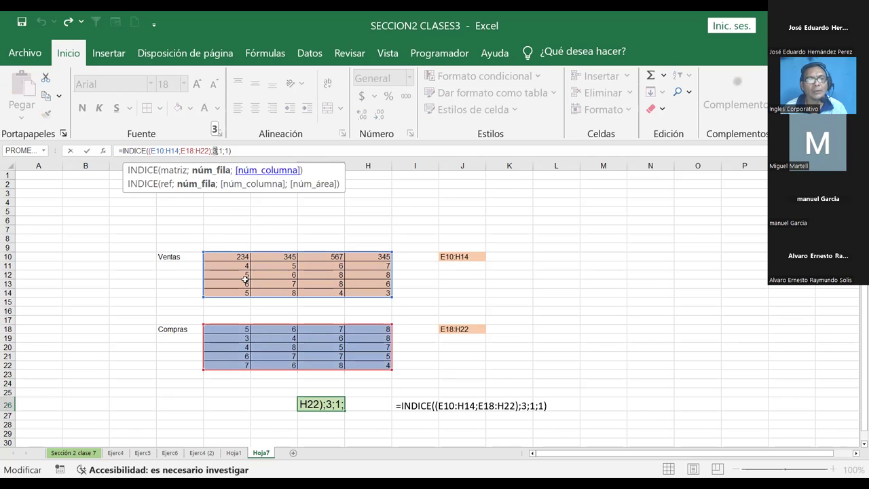
key("Right")
key("Right")
key("shift+Right")
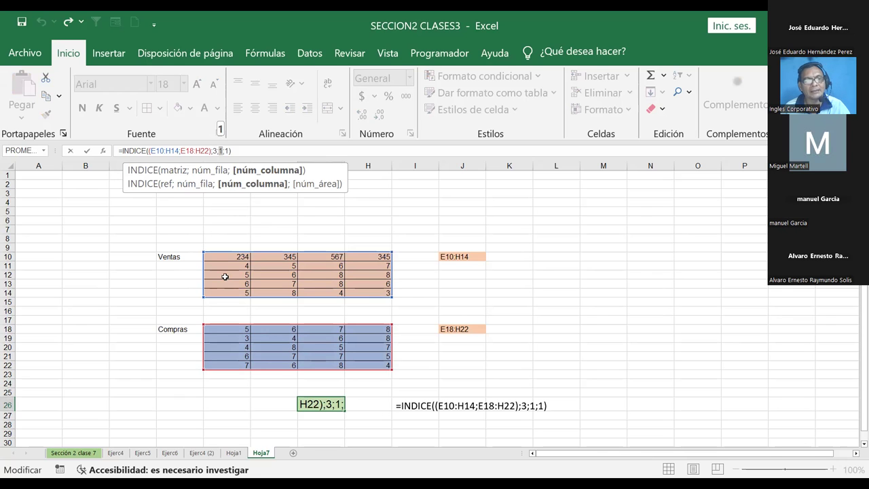
key("Return")
- Enter 200 in E12 so the G26 result updates to 200
left_click(225, 276)
type("200")
key("Return")
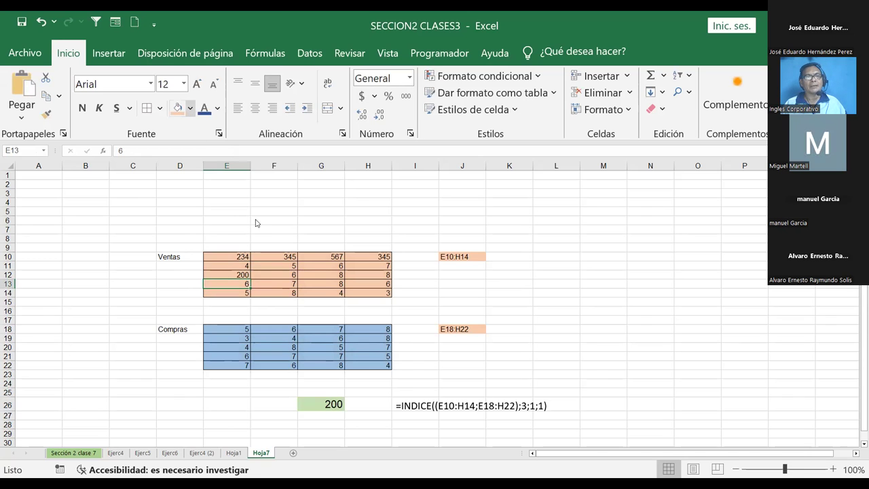
- Fill E13 green and enlarge its font size twice
key("F4")
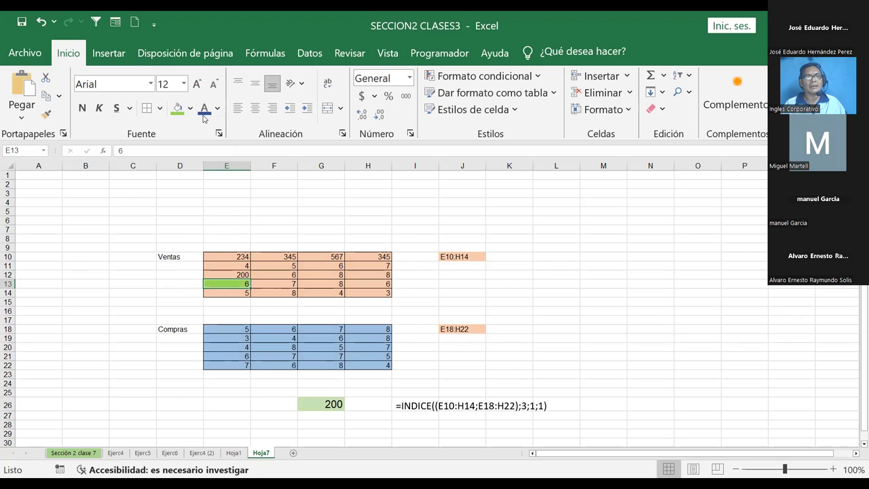
left_click(191, 109)
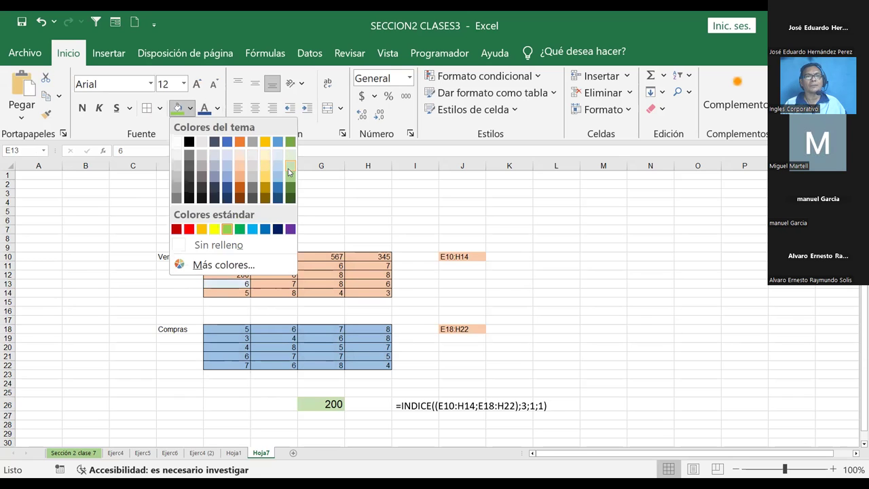
left_click(196, 86)
left_click(196, 86)
left_click(565, 288)
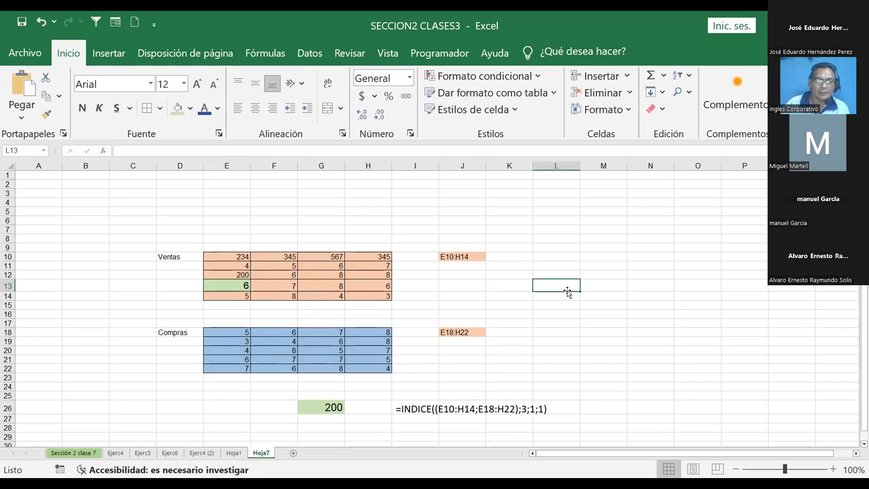
- Inspect the row and column arguments of the G26 formula, leaving it unchanged
left_click(299, 408)
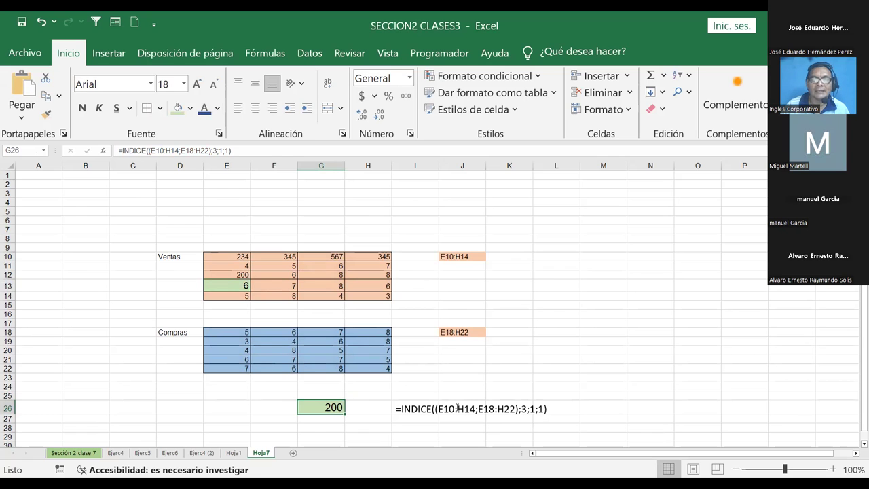
double_click(332, 412)
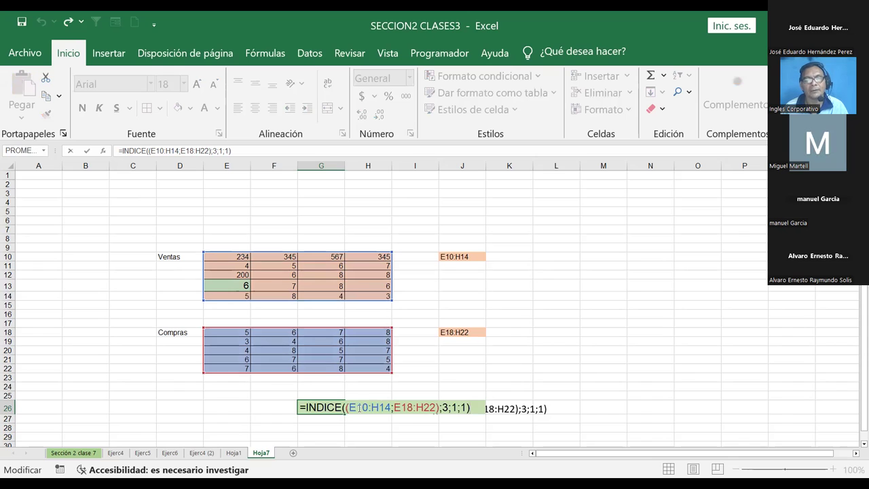
left_click(359, 407)
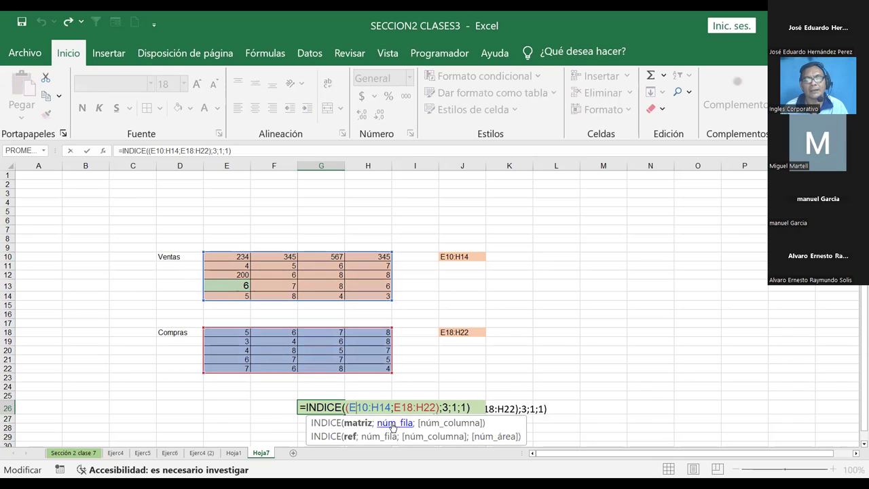
left_click(393, 424)
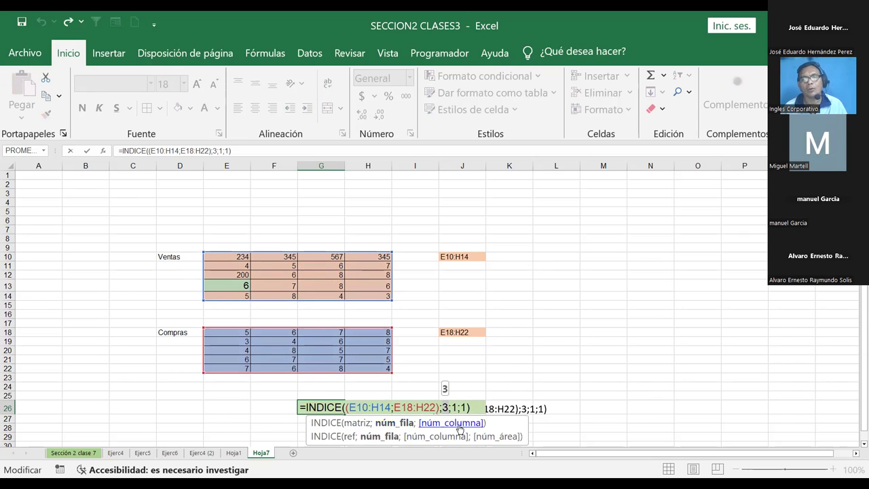
left_click(459, 427)
key("Escape")
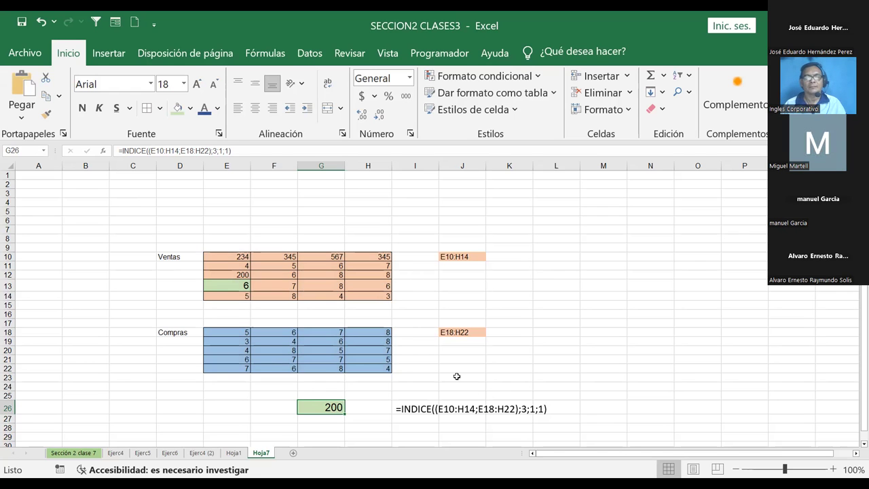
left_click(457, 376)
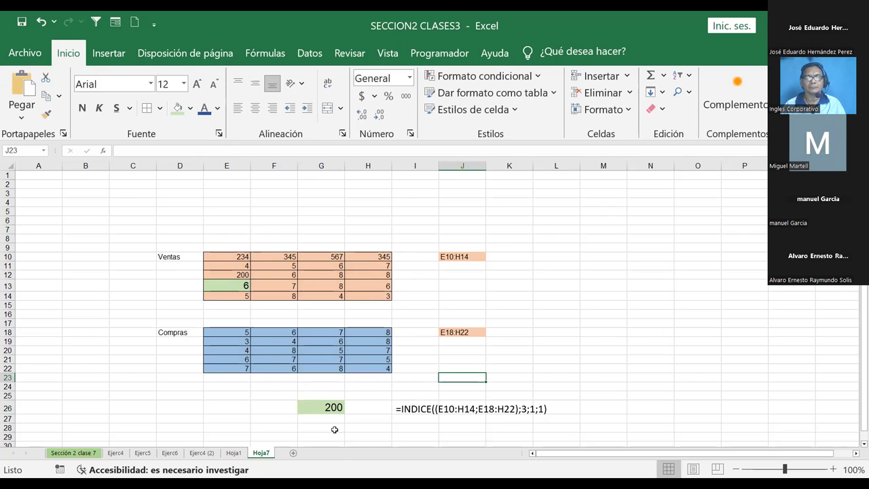
- Format-paint E12's orange style onto E13, then enlarge the 200 in E12
left_click(190, 109)
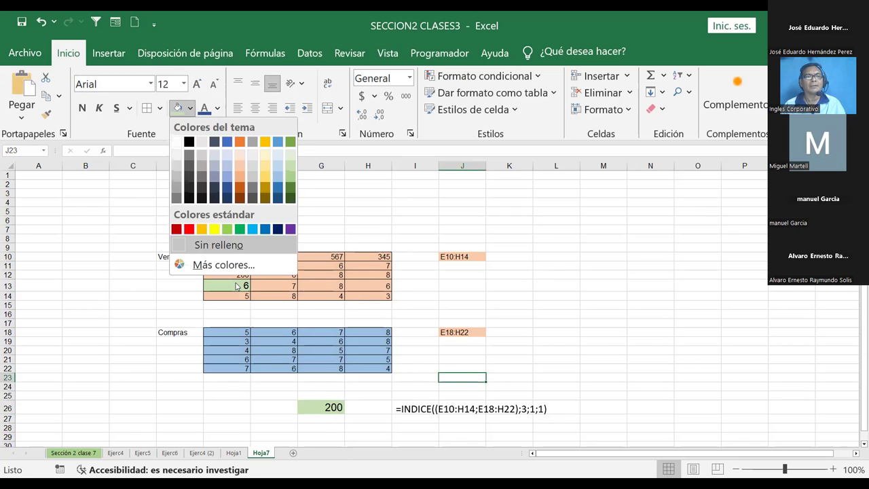
left_click(237, 286)
left_click(237, 275)
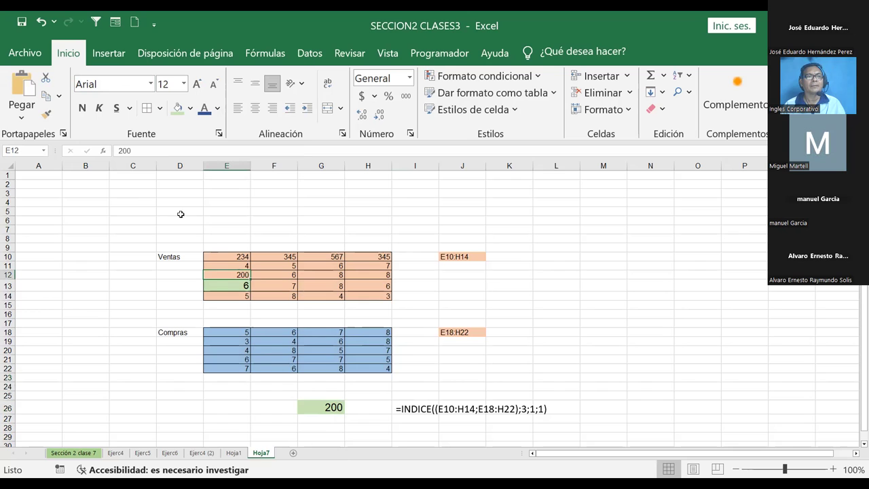
left_click(47, 116)
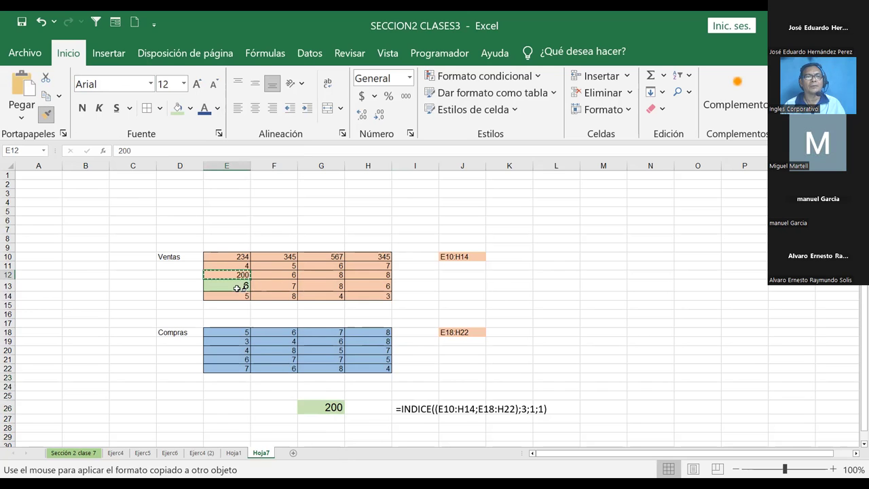
left_click(239, 285)
left_click(239, 274)
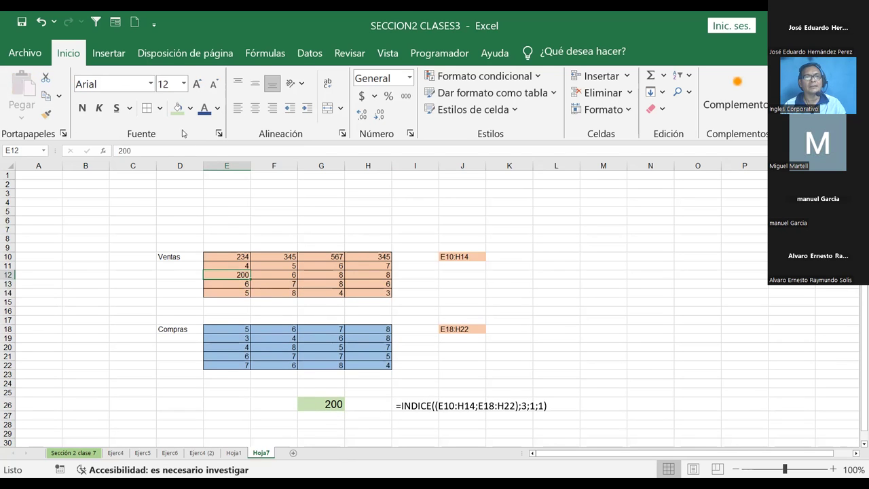
left_click(201, 87)
left_click(522, 294)
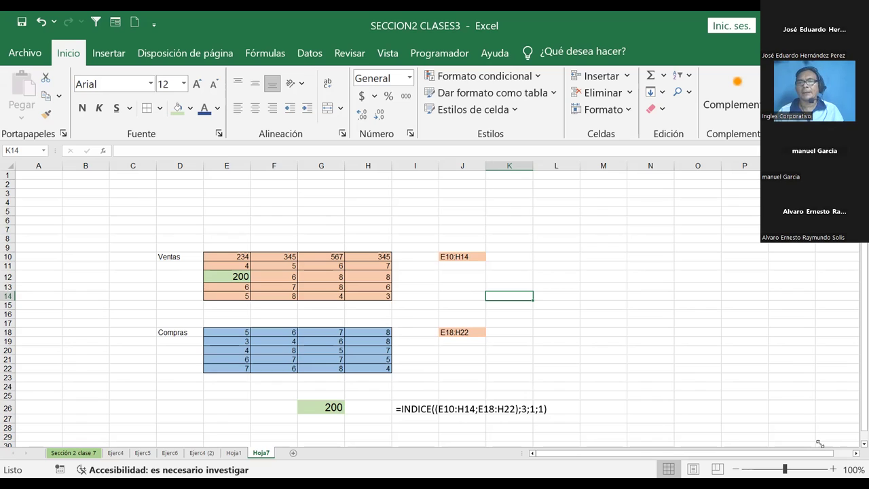
left_click(133, 218)
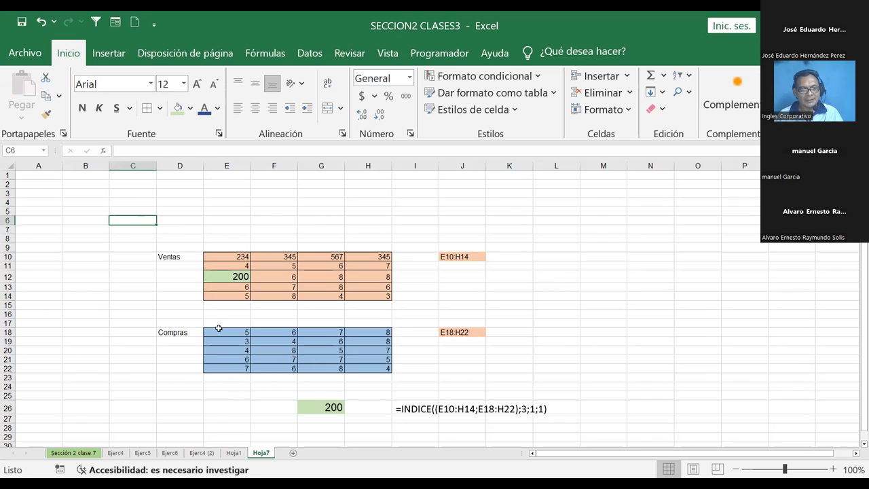
left_click(232, 257)
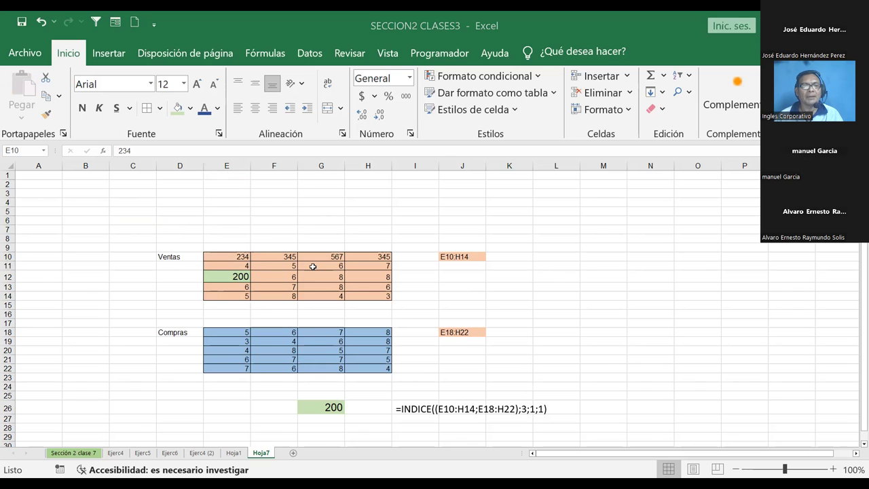
left_click(268, 202)
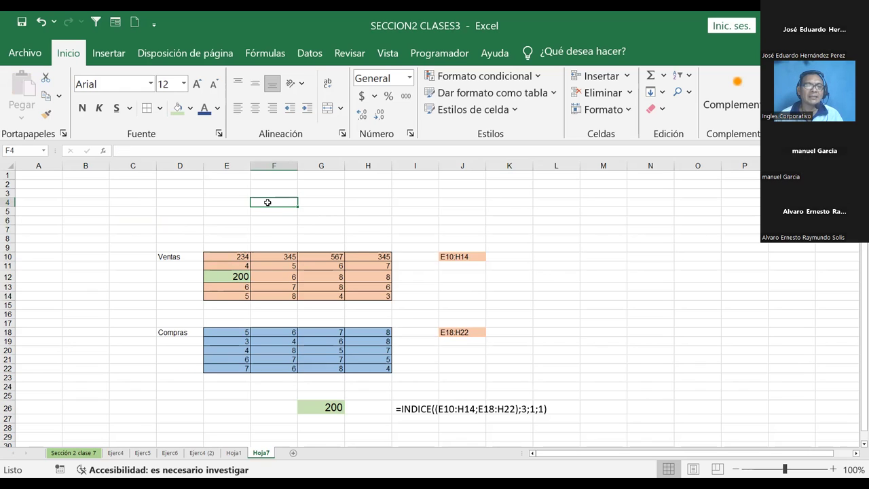
left_click(318, 210)
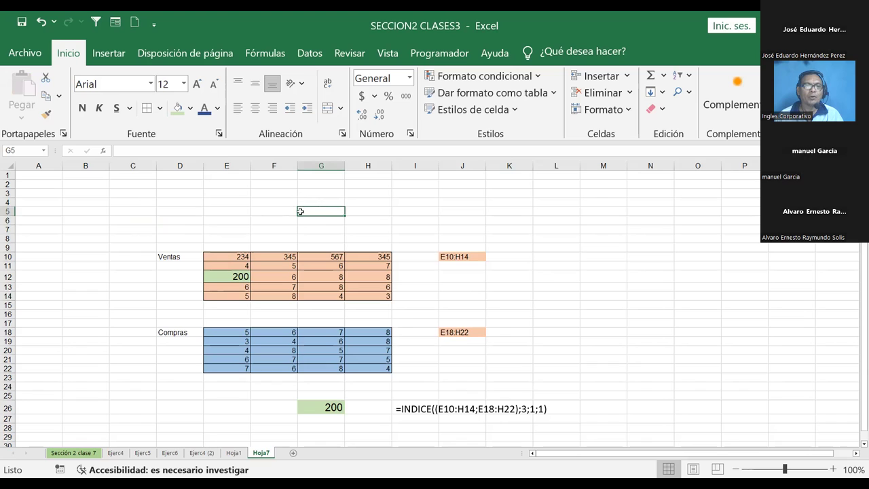
left_click(279, 211)
left_click(279, 201)
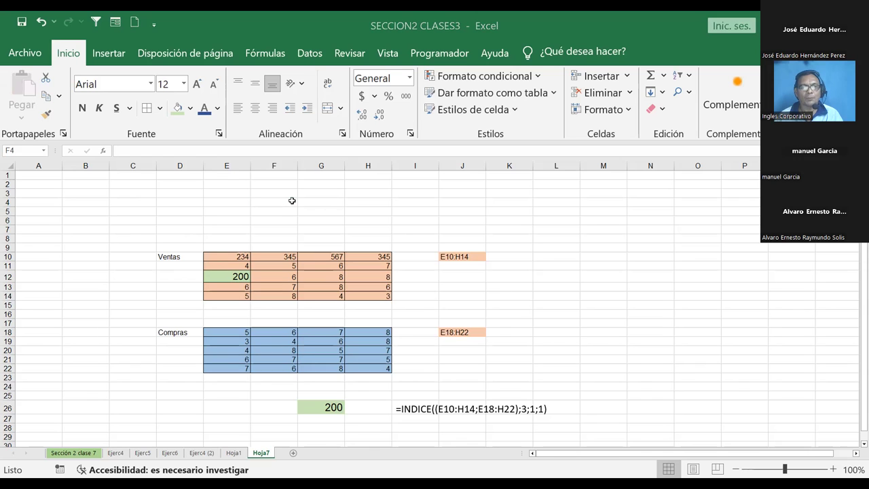
left_click(285, 211)
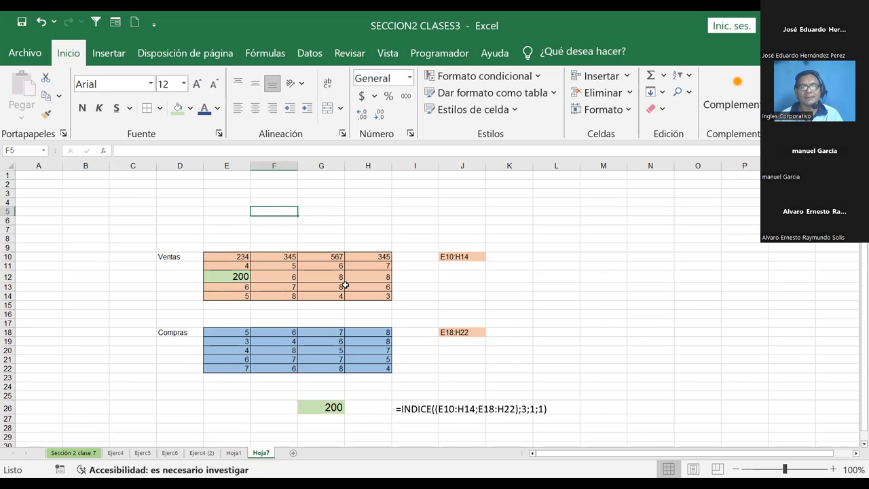
- Move the formula text box down to row 28 beneath the 200 result
left_click(404, 409)
left_click_drag(434, 400, 258, 419)
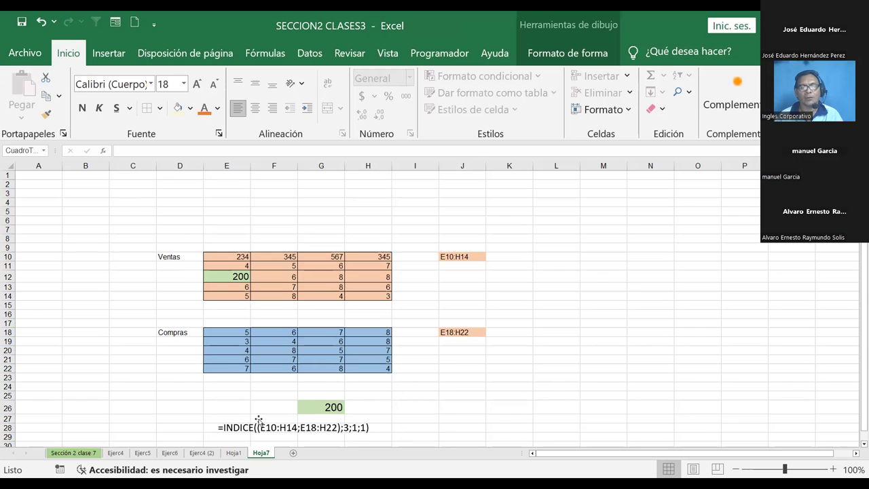
left_click(417, 389)
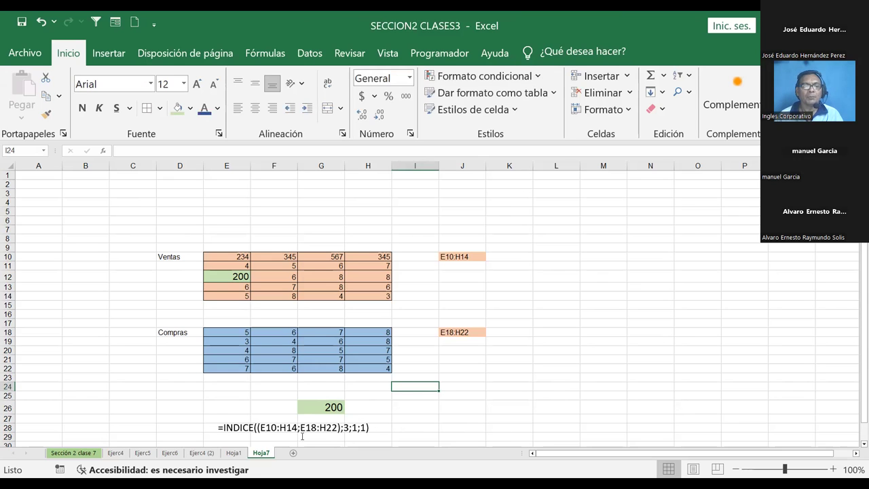
left_click(302, 426)
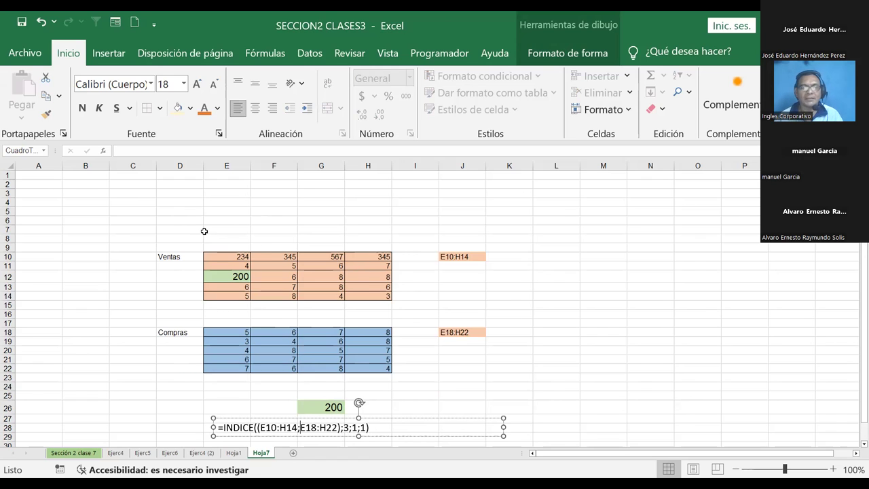
- Select the empty cells E6:H8 above the Ventas table, then clear the selection
left_click(238, 230)
left_click_drag(238, 230, 365, 236)
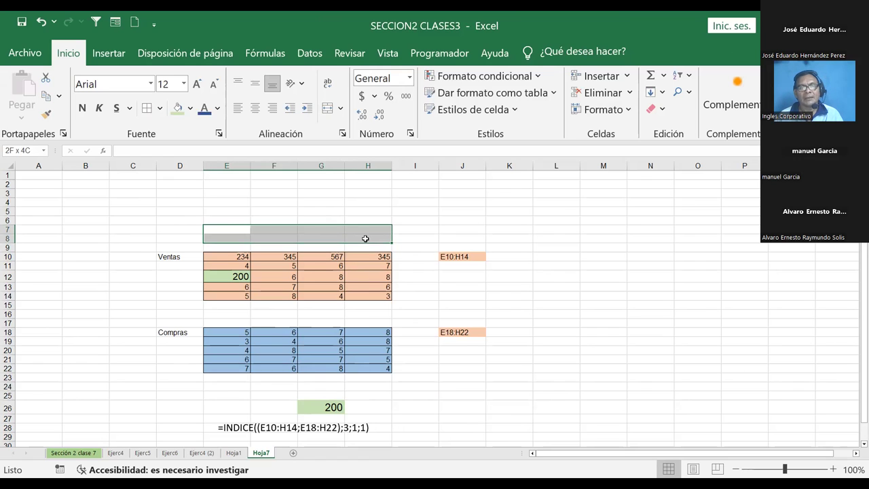
left_click(229, 212)
left_click_drag(292, 214, 361, 238)
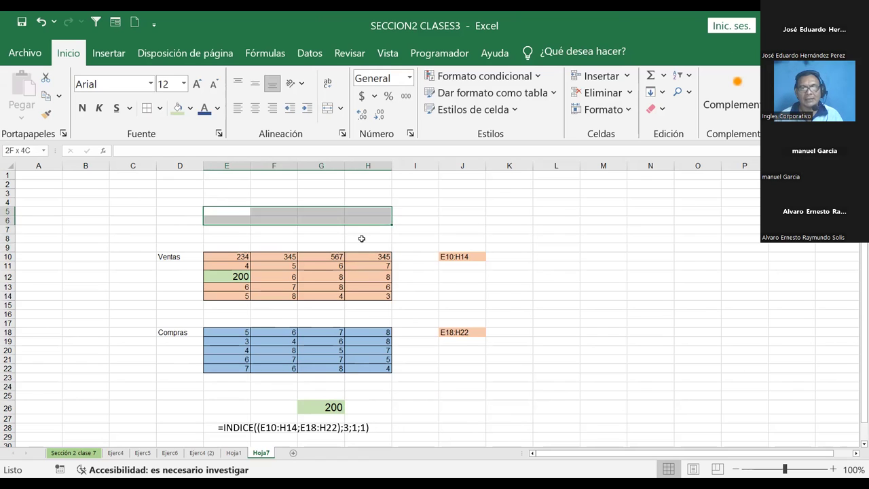
left_click(431, 228)
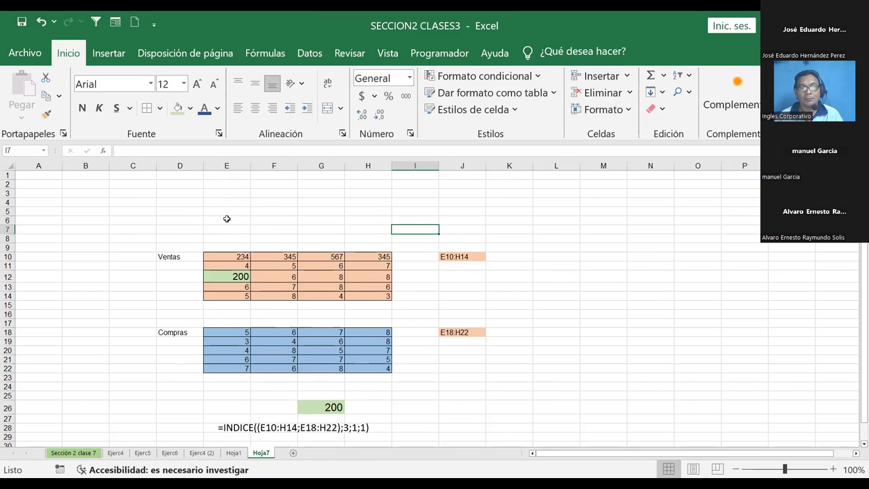
left_click_drag(227, 218, 370, 237)
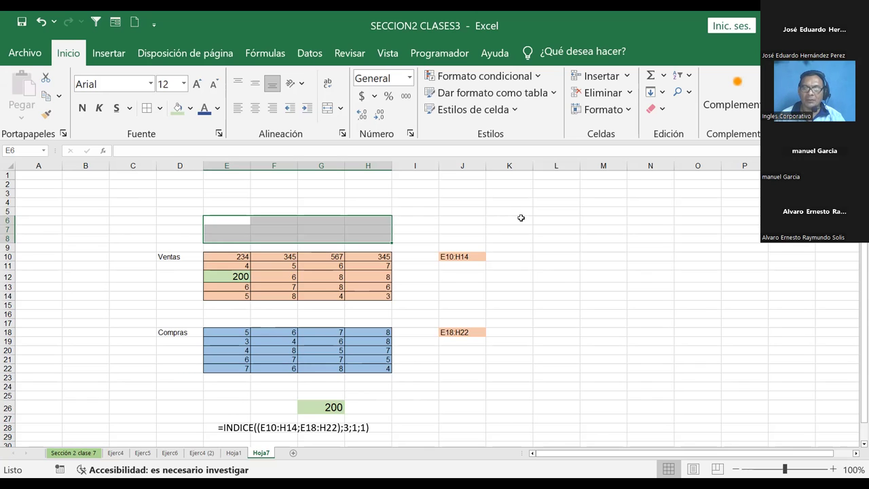
left_click(521, 218)
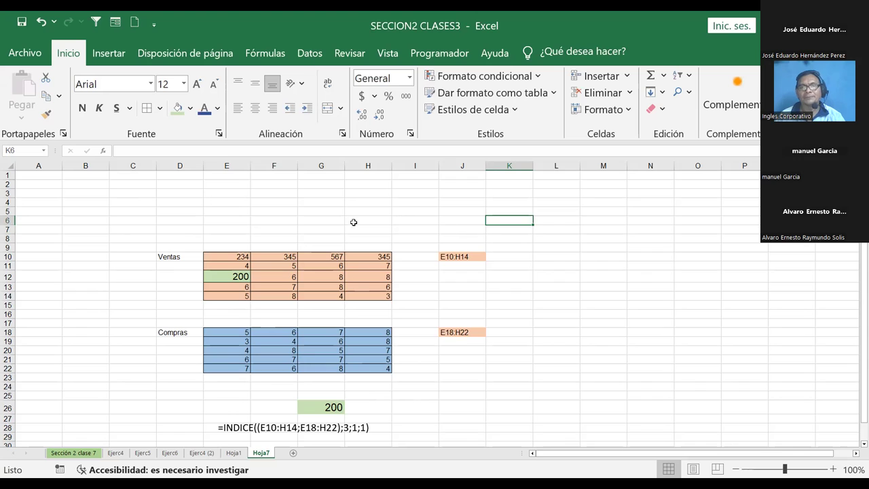